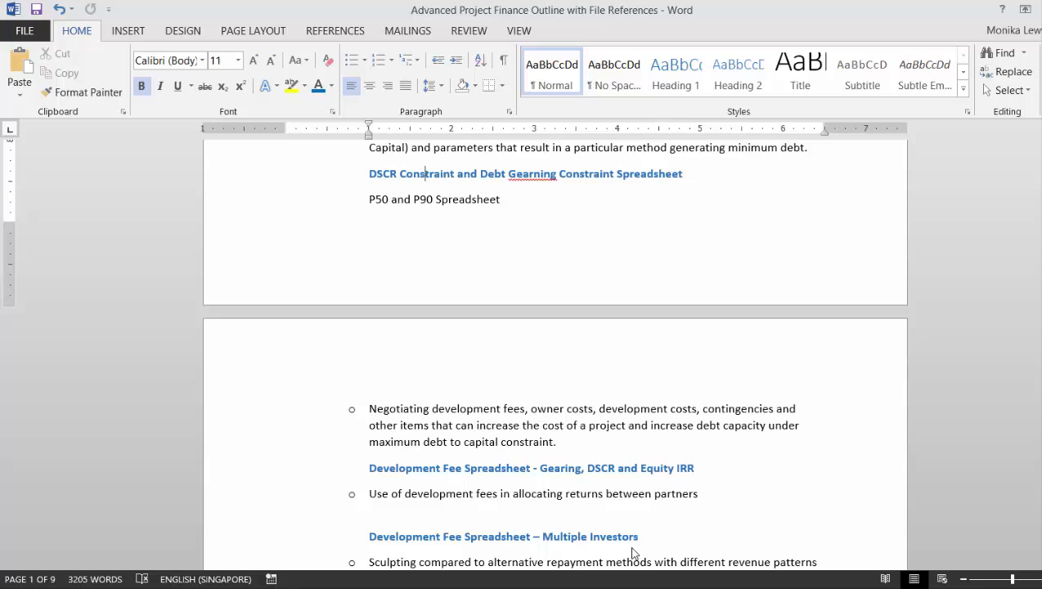
# Step: Review the outline entries on negotiating development fees and the spreadsheet covering gearing, DSCR and equity IRR
pyautogui.press('Down')
pyautogui.press('Down')
pyautogui.press('Down')
pyautogui.press('Down')
pyautogui.press('Down')
pyautogui.press('Down')
pyautogui.press('Down')
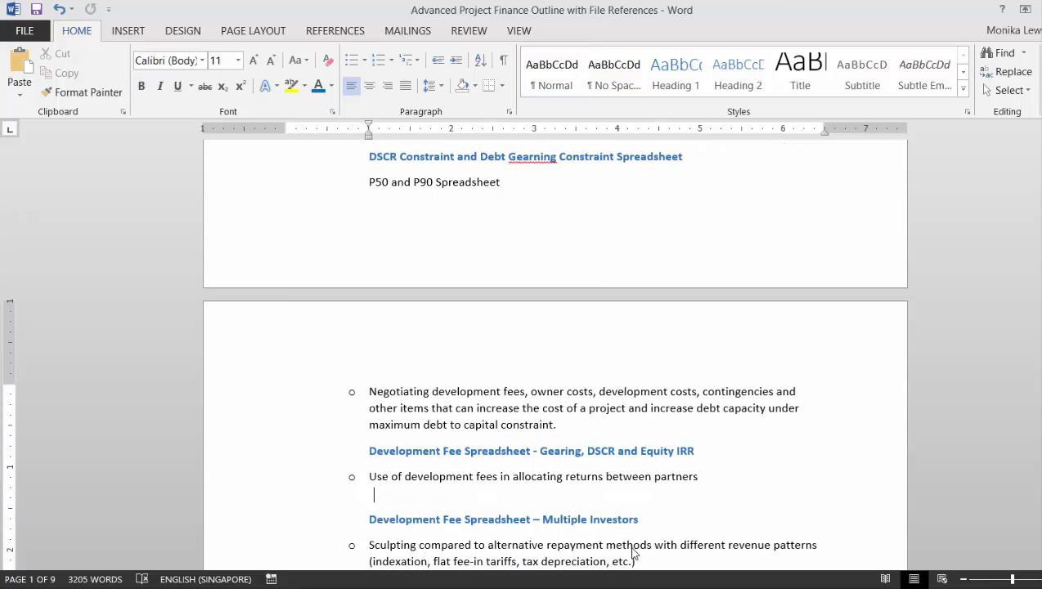
pyautogui.press('Up')
pyautogui.press('Up')
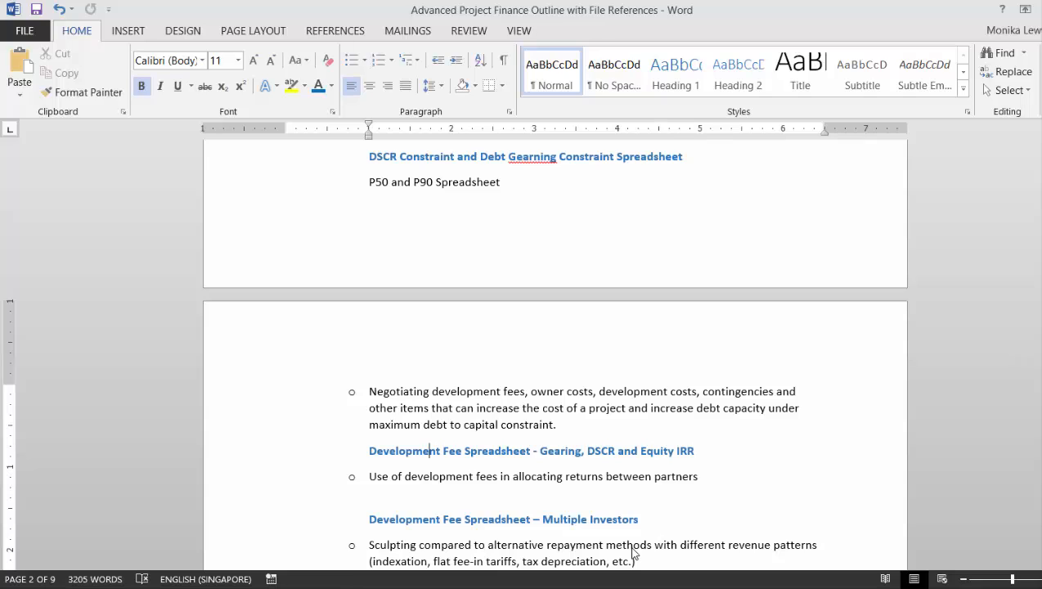
# Step: Read the outline entries on development fees with multiple investors and on sculpting compared to alternative repayment methods
pyautogui.press('Down')
pyautogui.press('Down')
pyautogui.press('Down')
pyautogui.press('Down')
pyautogui.press('Down')
pyautogui.press('Down')
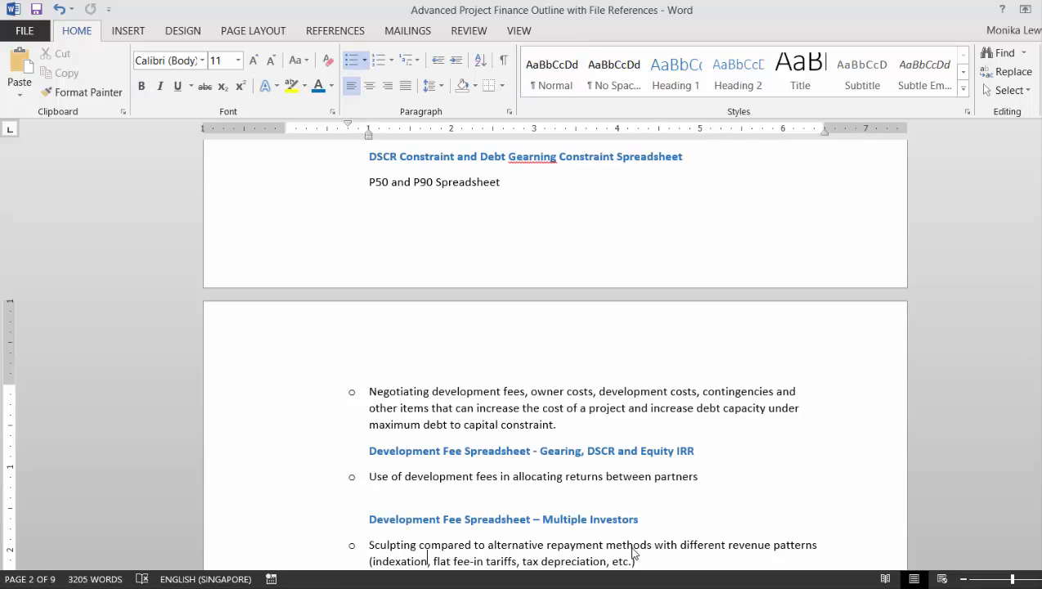
pyautogui.press('Up')
pyautogui.press('Up')
pyautogui.press('Up')
pyautogui.press('Up')
pyautogui.press('Up')
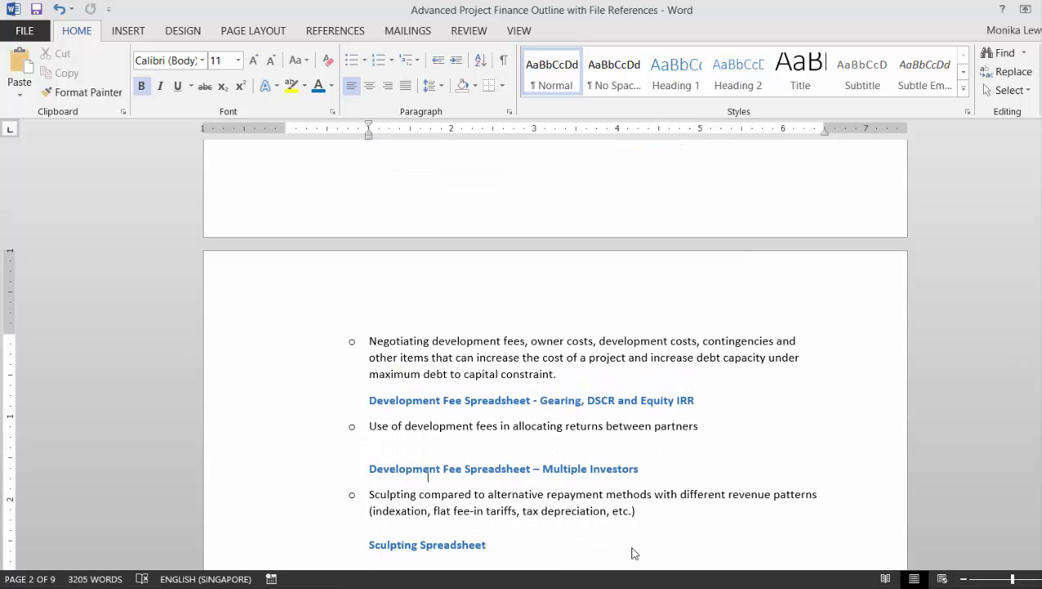
pyautogui.press('Down')
pyautogui.press('Down')
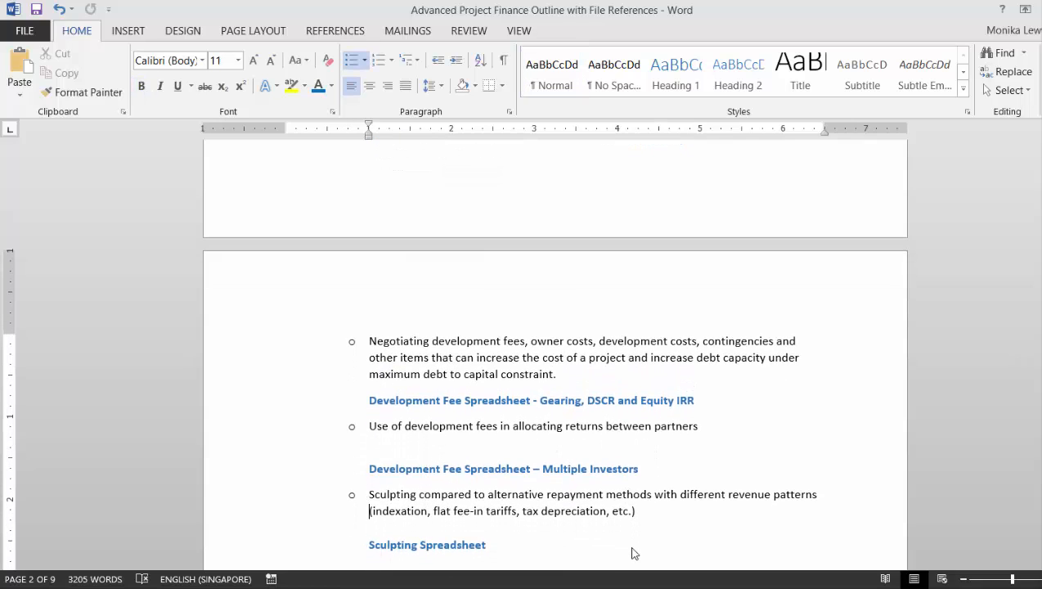
# Step: Examine the Sculpting Spreadsheet entry and the bullet on using maintenance contracts to create synthetic sculpting
pyautogui.press('Down')
pyautogui.press('Down')
pyautogui.press('Down')
pyautogui.press('Down')
pyautogui.press('Down')
pyautogui.press('Down')
pyautogui.press('Down')
pyautogui.press('Down')
pyautogui.press('Down')
pyautogui.press('Up')
pyautogui.press('Up')
pyautogui.press('Up')
pyautogui.press('Up')
pyautogui.press('Up')
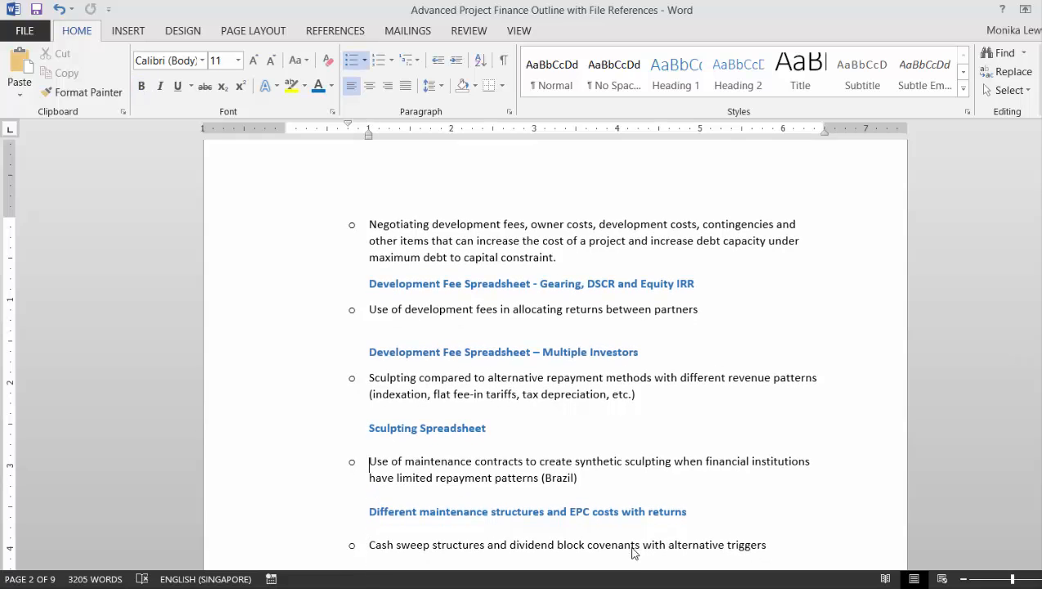
pyautogui.press('Up')
pyautogui.press('Up')
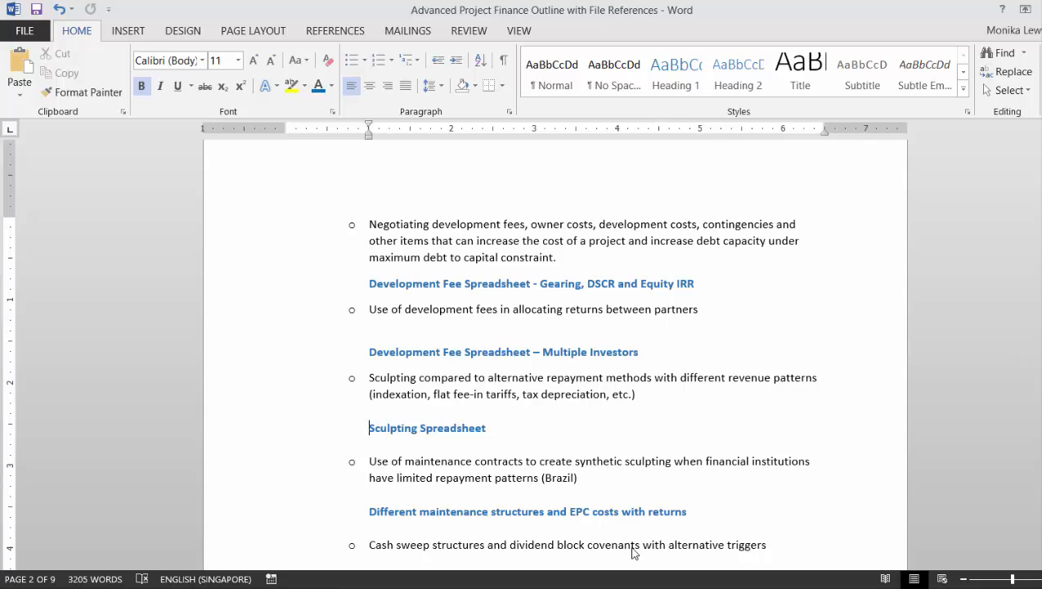
pyautogui.press('Down')
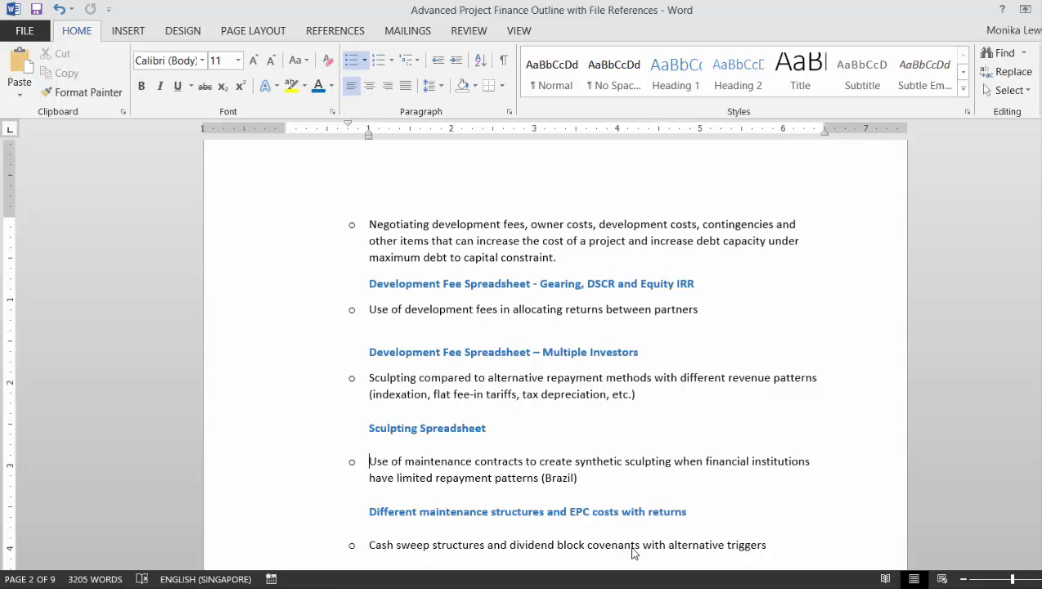
# Step: Review the entries on maintenance structures and EPC costs, cash sweep structures and dividend block covenants
pyautogui.press('Down')
pyautogui.press('Down')
pyautogui.press('Down')
pyautogui.press('Down')
pyautogui.press('Down')
pyautogui.press('Down')
pyautogui.press('Down')
pyautogui.press('Down')
pyautogui.press('Down')
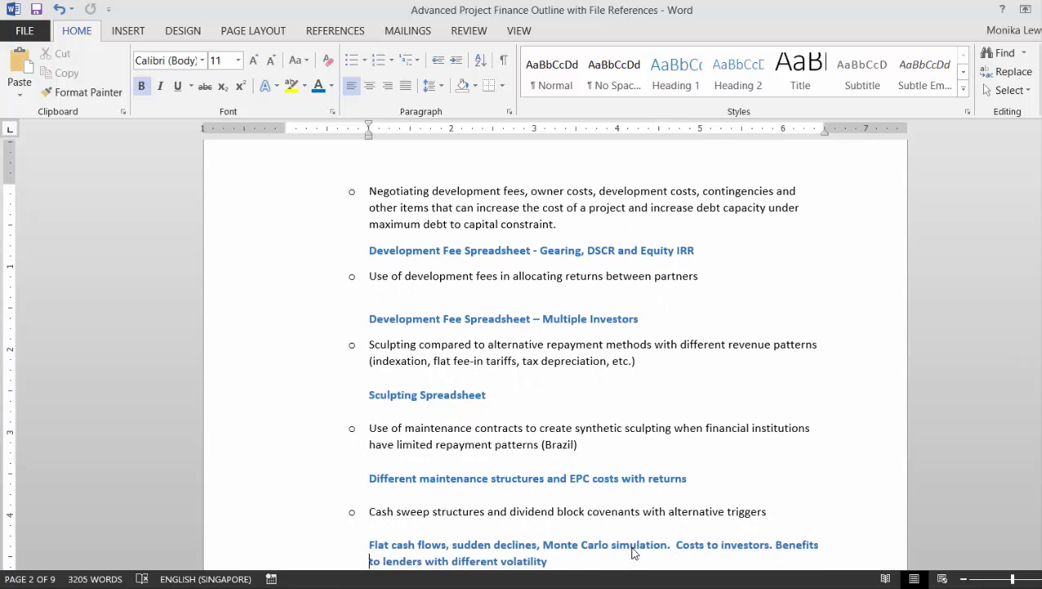
pyautogui.press('Up')
pyautogui.press('Up')
pyautogui.press('Up')
pyautogui.press('Up')
pyautogui.press('Up')
pyautogui.press('Up')
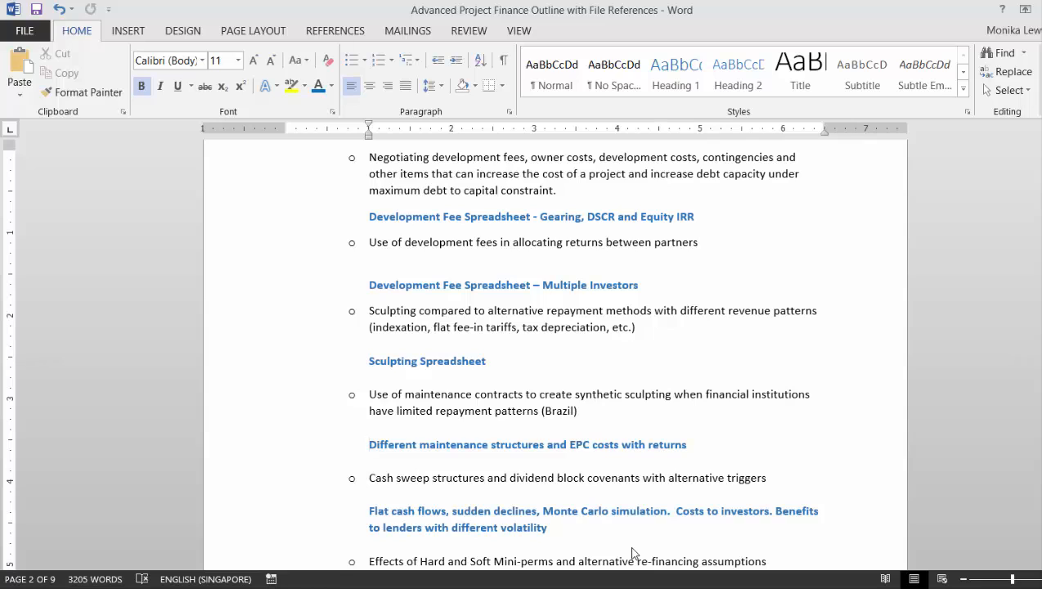
# Step: Read the outline entries on hard and soft mini-perms, bullet payments and alternative re-financing assumptions
pyautogui.press('Down')
pyautogui.press('Down')
pyautogui.press('Down')
pyautogui.press('Down')
pyautogui.press('Down')
pyautogui.press('Down')
pyautogui.press('Down')
pyautogui.press('Down')
pyautogui.press('Down')
pyautogui.press('Down')
pyautogui.press('Down')
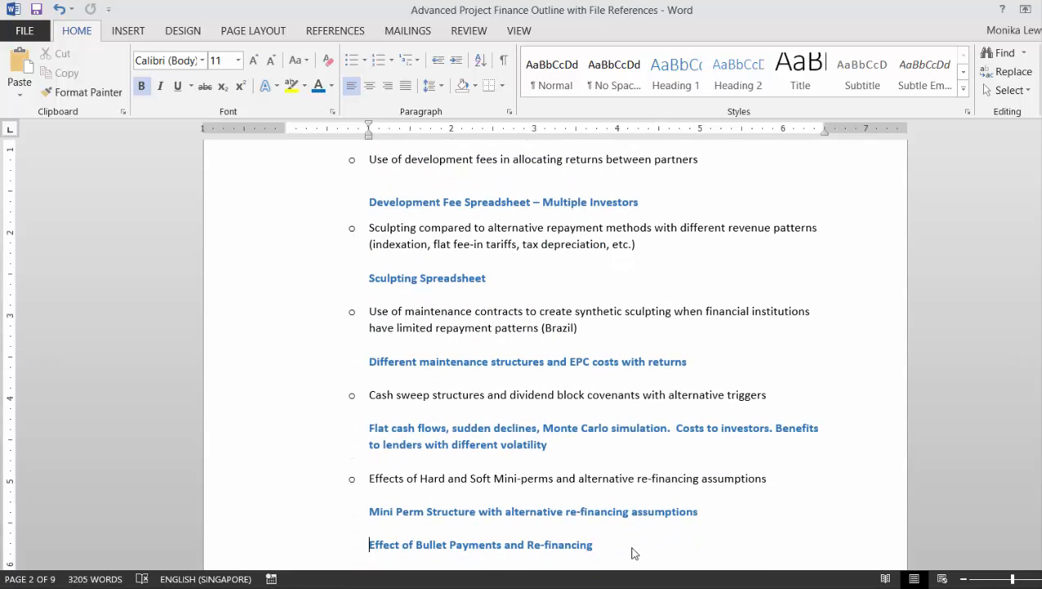
pyautogui.press('Up')
pyautogui.press('Up')
pyautogui.press('Up')
pyautogui.press('Up')
pyautogui.press('Up')
pyautogui.press('Up')
pyautogui.press('Down')
pyautogui.press('Down')
pyautogui.press('Down')
pyautogui.press('Down')
pyautogui.press('Down')
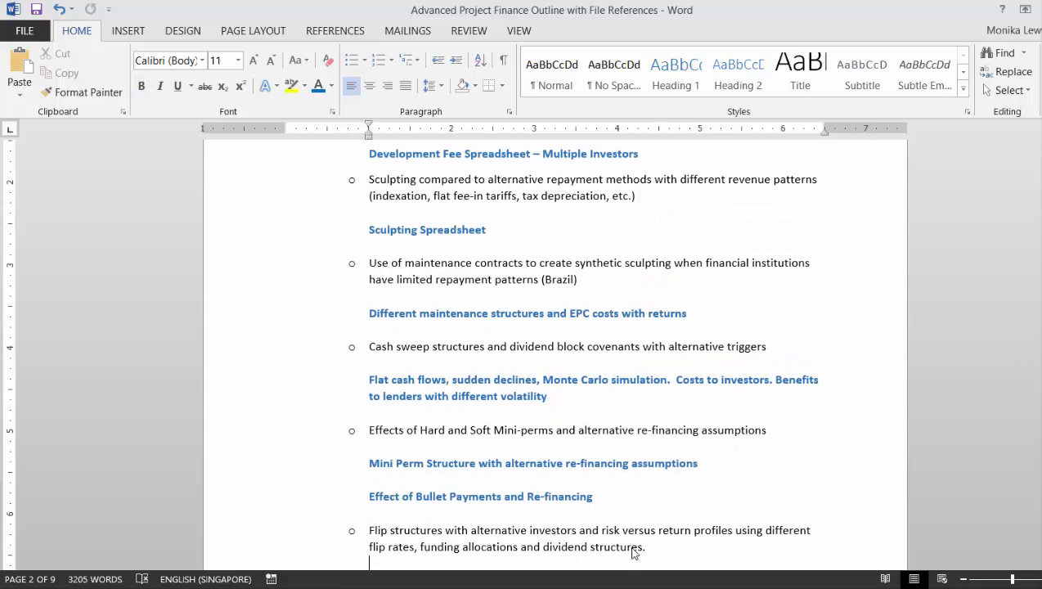
pyautogui.press('Up')
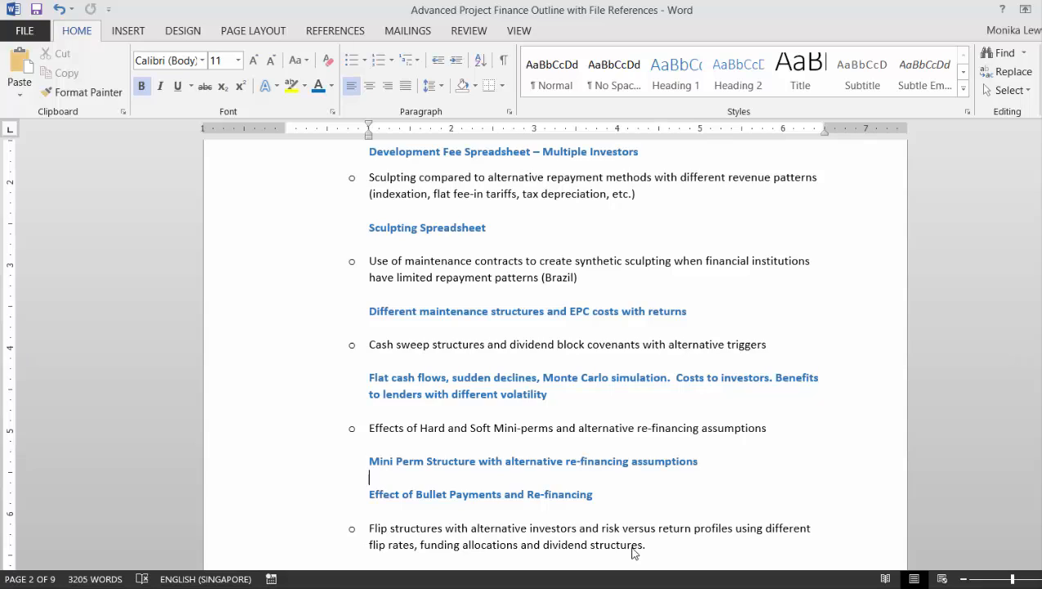
# Step: Review the flip structures bullet and highlight the line about sub debt, flip structure and the min function
pyautogui.press('Down')
pyautogui.press('Down')
pyautogui.press('Down')
pyautogui.press('Down')
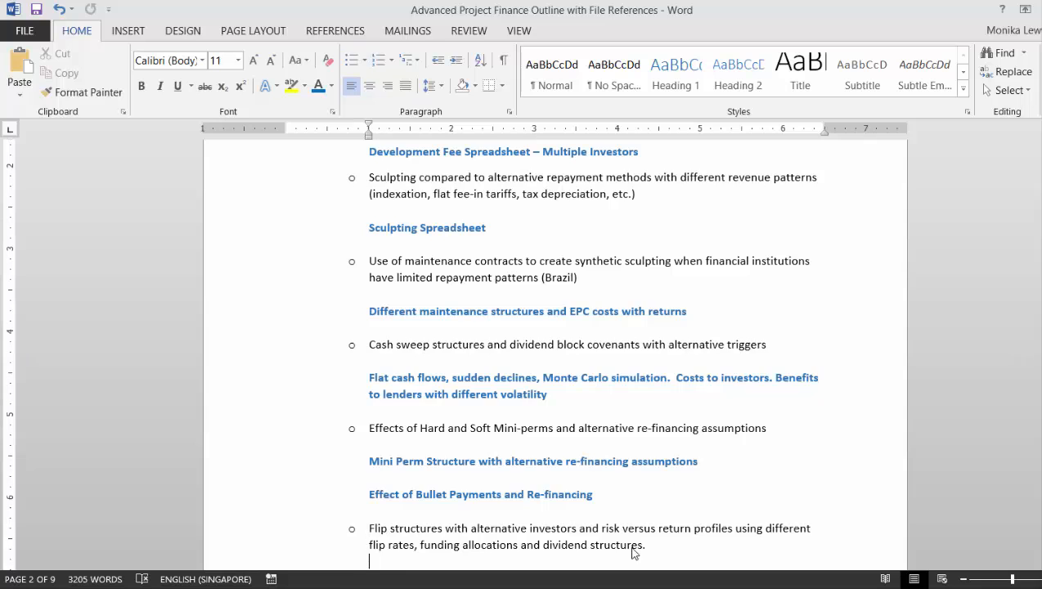
pyautogui.press('Down')
pyautogui.press('Down')
pyautogui.press('Down')
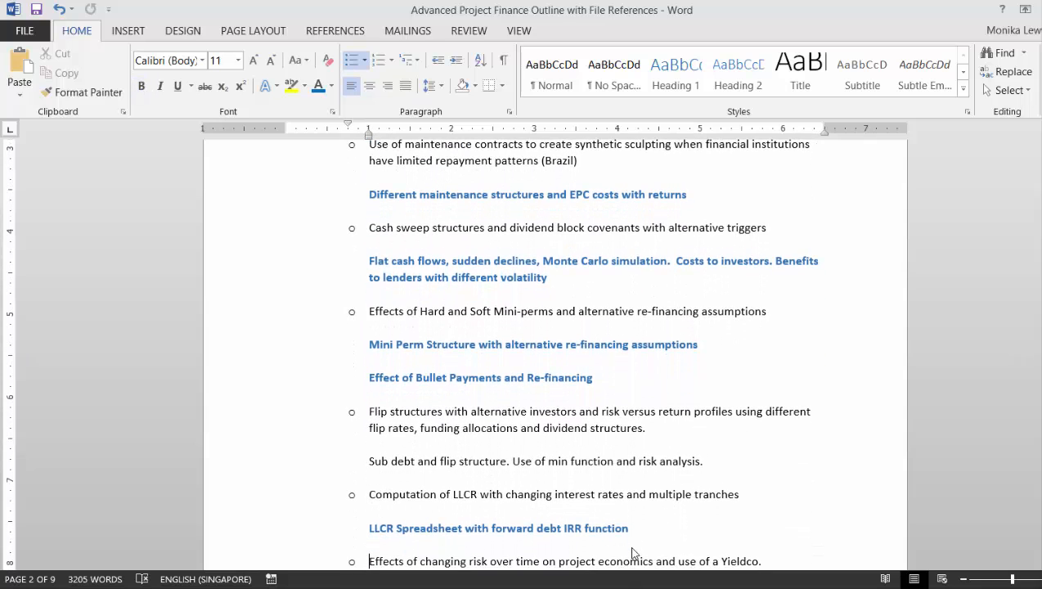
pyautogui.press('Up')
pyautogui.press('Up')
pyautogui.press('Up')
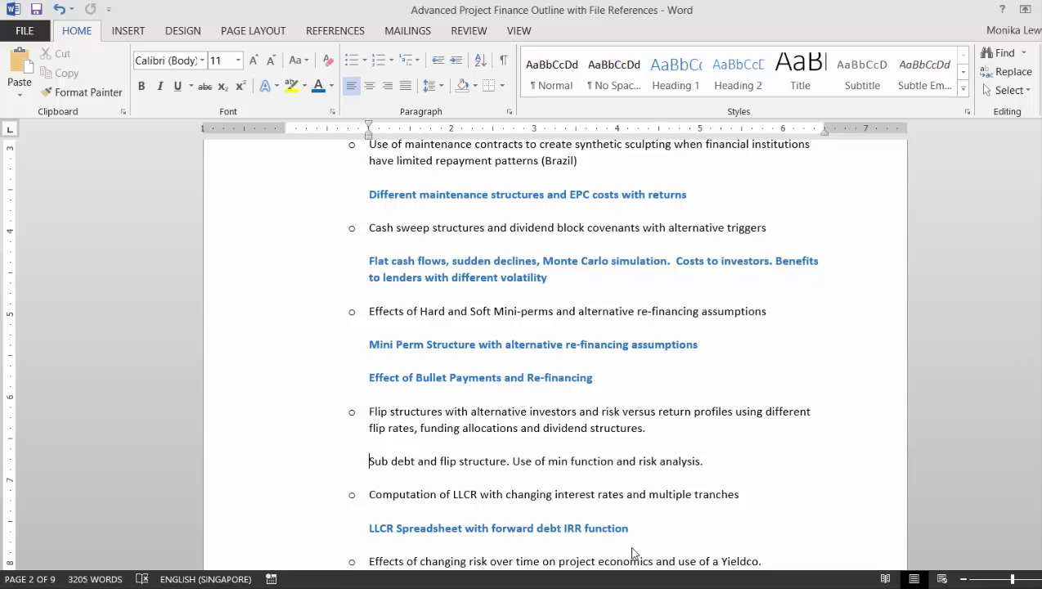
pyautogui.press('Down')
pyautogui.press('Down')
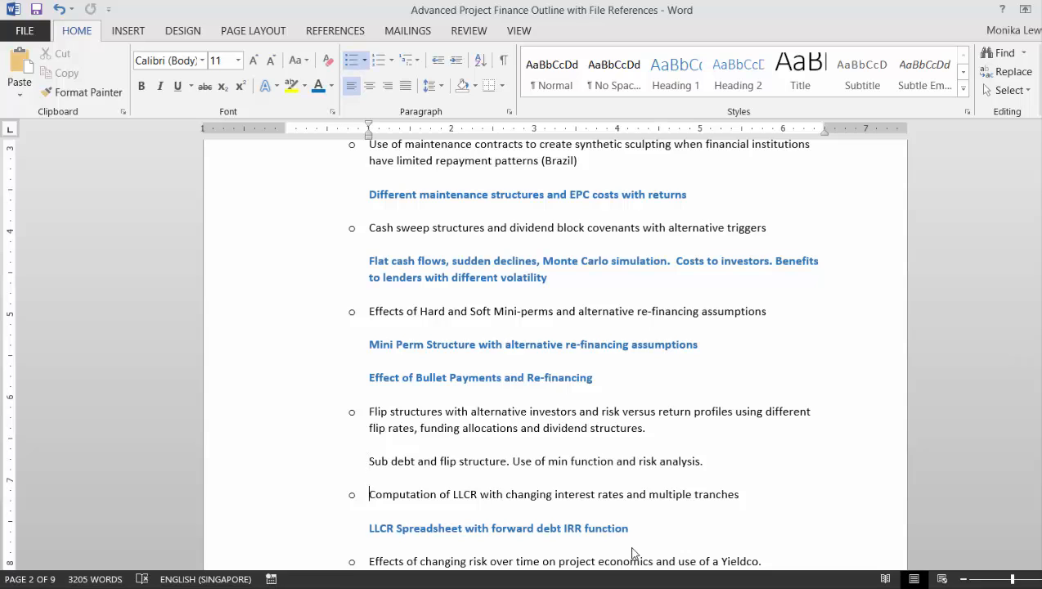
pyautogui.press('Up')
pyautogui.press('Up')
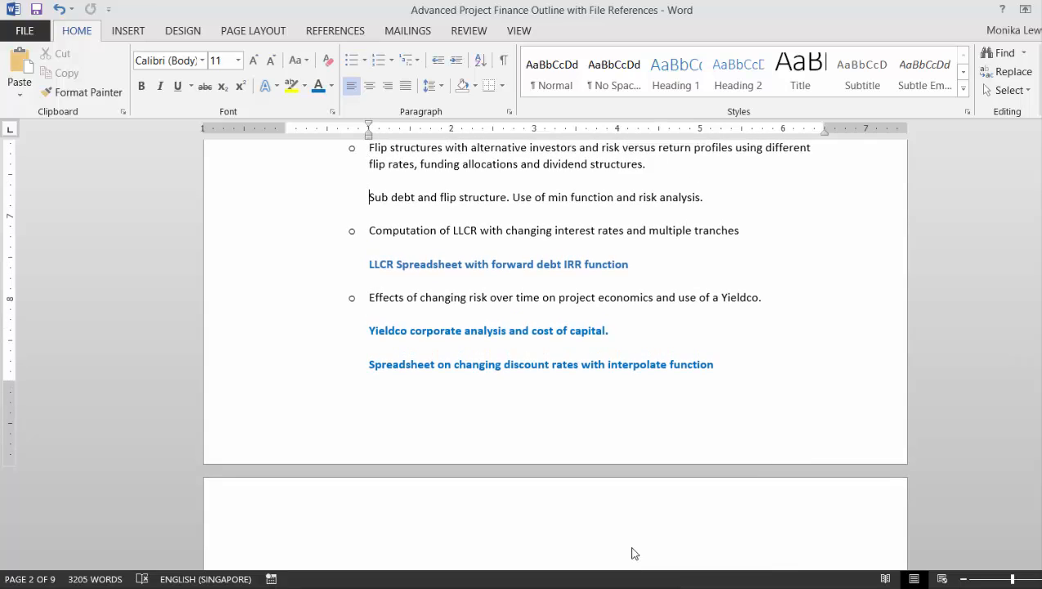
pyautogui.hotkey('shift', 'Down')
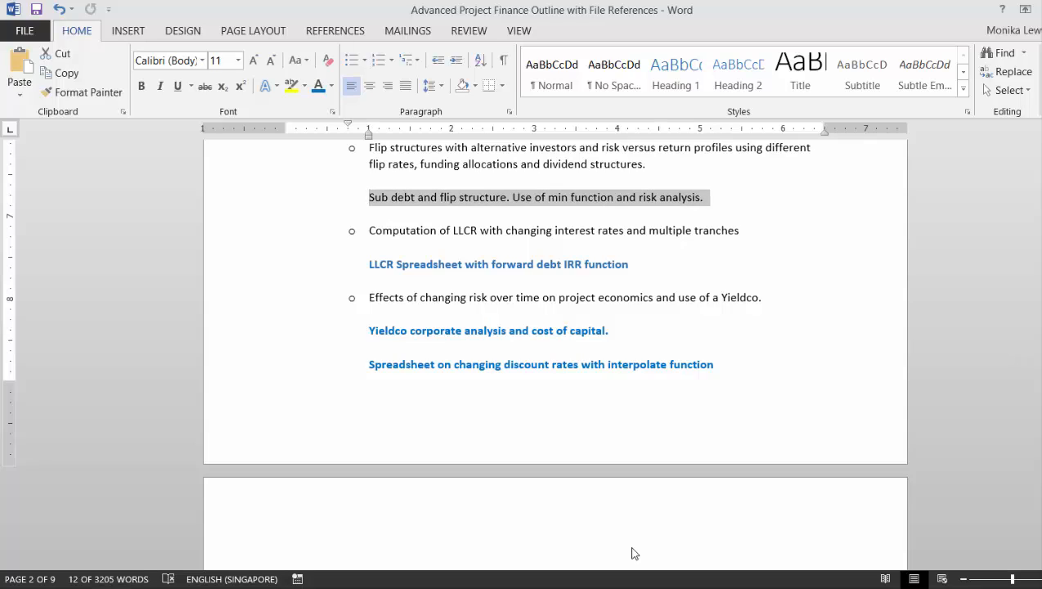
# Step: Read the entries on the LLCR spreadsheet, Yieldco cost of capital and changing discount rates with the interpolate function
pyautogui.press('Down')
pyautogui.press('Down')
pyautogui.press('Down')
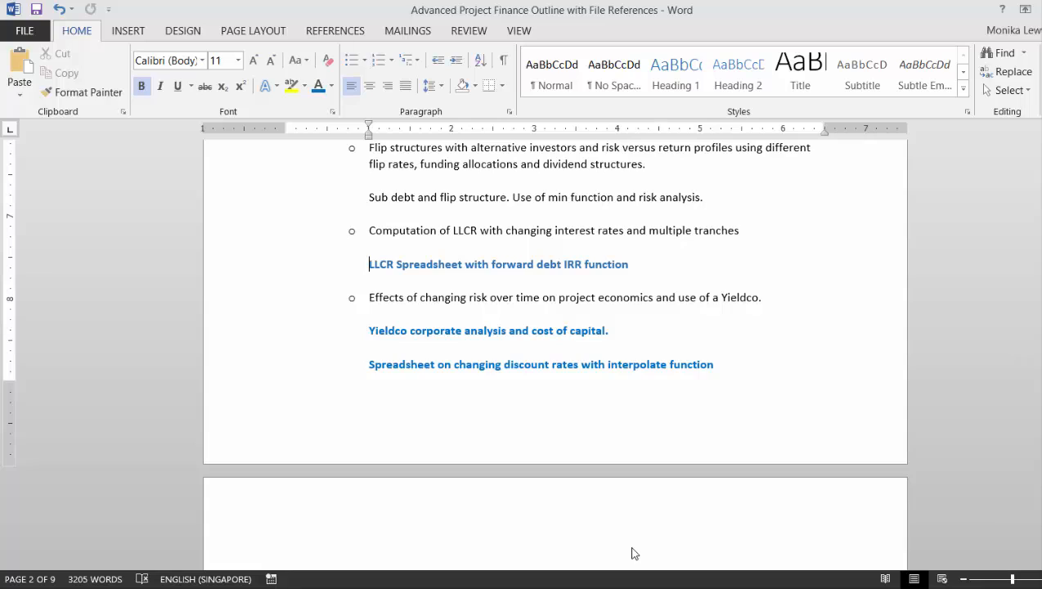
pyautogui.press('Down')
pyautogui.press('Up')
pyautogui.press('Down')
pyautogui.press('Up')
pyautogui.press('Down')
pyautogui.press('Down')
pyautogui.press('Down')
pyautogui.press('Down')
pyautogui.press('Down')
pyautogui.press('Down')
pyautogui.press('Down')
pyautogui.press('Down')
pyautogui.press('Down')
pyautogui.press('Down')
pyautogui.press('Down')
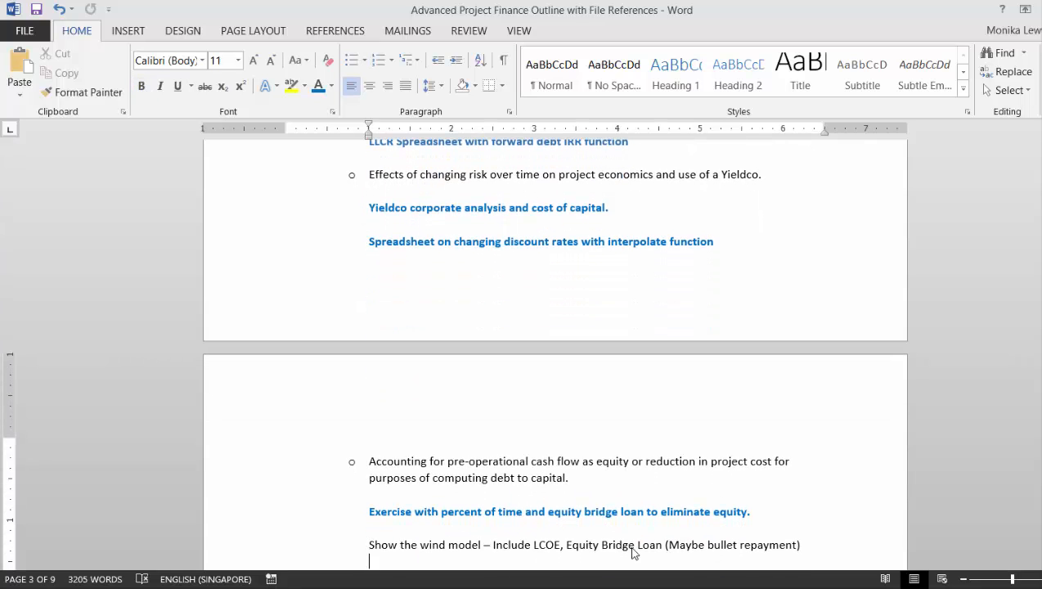
# Step: Examine the page 3 entries on pre-operational cash flow, the equity bridge loan exercise, the wind model and the Detailed Discussion
pyautogui.press('Down')
pyautogui.press('Down')
pyautogui.press('Down')
pyautogui.press('Down')
pyautogui.press('Down')
pyautogui.press('Down')
pyautogui.press('Down')
pyautogui.press('Down')
pyautogui.press('Down')
pyautogui.press('Down')
pyautogui.press('Down')
pyautogui.press('Down')
pyautogui.press('Up')
pyautogui.press('Up')
pyautogui.press('Up')
pyautogui.press('Up')
pyautogui.press('Up')
pyautogui.press('Up')
pyautogui.press('Up')
pyautogui.press('Up')
pyautogui.press('Up')
pyautogui.press('Up')
pyautogui.press('Up')
pyautogui.press('Up')
pyautogui.press('Up')
pyautogui.press('Up')
pyautogui.press('Up')
pyautogui.press('Up')
pyautogui.press('Up')
pyautogui.press('Up')
pyautogui.press('Up')
pyautogui.press('Up')
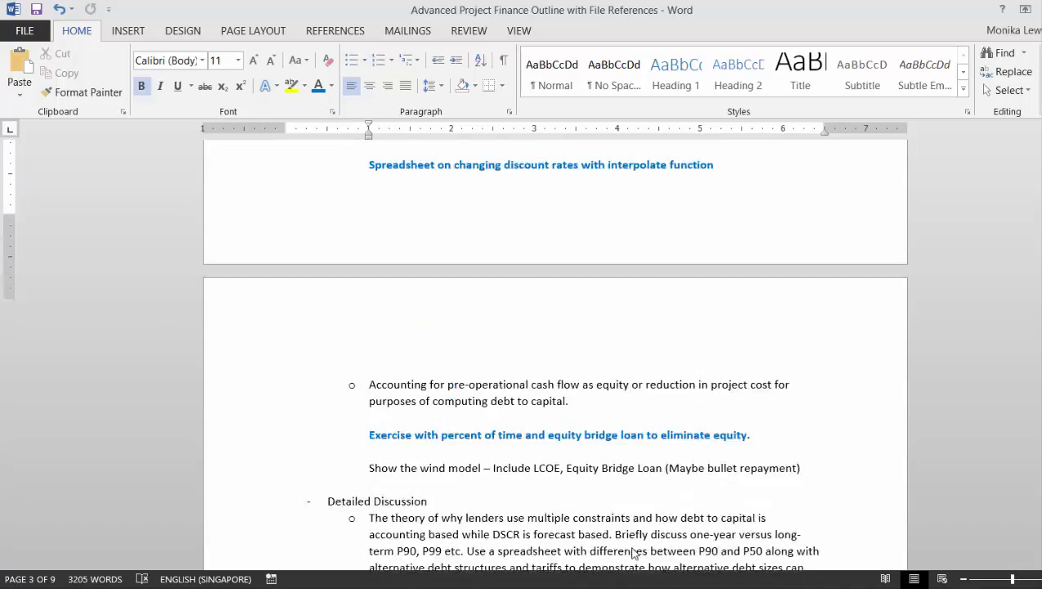
# Step: Read the Detailed Discussion entries on multiple lender constraints, P90 versus P50 debt sizing, and development fees and owner costs
pyautogui.press('Up')
pyautogui.press('Up')
pyautogui.press('Up')
pyautogui.press('Down')
pyautogui.press('Down')
pyautogui.press('Down')
pyautogui.press('Down')
pyautogui.press('Down')
pyautogui.press('Down')
pyautogui.press('Down')
pyautogui.press('Down')
pyautogui.press('Down')
pyautogui.press('Down')
pyautogui.press('Down')
pyautogui.press('Down')
pyautogui.press('Down')
pyautogui.press('Down')
pyautogui.press('Down')
pyautogui.press('Down')
pyautogui.press('Down')
pyautogui.press('Down')
pyautogui.press('Down')
pyautogui.press('Down')
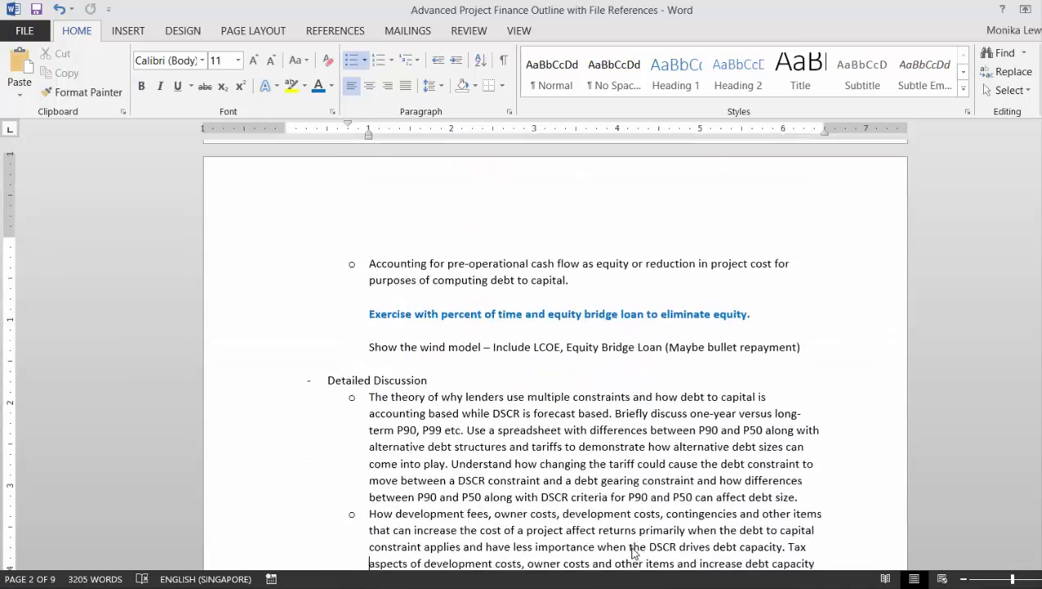
# Step: Skim the Detailed Discussion through the introduction to flip structures and the start of the cash sweep mechanics bullet
pyautogui.press('Down')
pyautogui.press('Down')
pyautogui.press('Down')
pyautogui.press('Down')
pyautogui.press('Down')
pyautogui.press('Down')
pyautogui.press('Down')
pyautogui.press('Down')
pyautogui.press('Down')
pyautogui.press('Down')
pyautogui.press('Down')
pyautogui.press('Down')
pyautogui.press('Down')
pyautogui.press('Down')
pyautogui.press('Down')
pyautogui.press('Down')
pyautogui.press('Down')
pyautogui.press('Down')
pyautogui.press('Down')
pyautogui.press('Down')
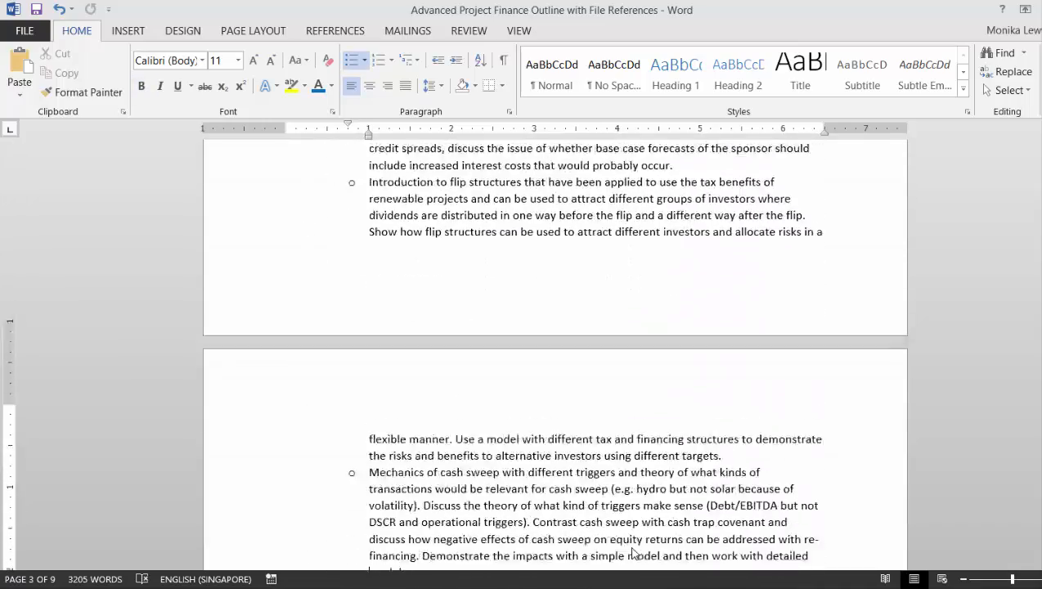
# Step: Review the bullets on sculpting with the Brazil BNDES case study and on the mechanics of mini-perms
pyautogui.press('Down')
pyautogui.press('Down')
pyautogui.press('Down')
pyautogui.press('Down')
pyautogui.press('Down')
pyautogui.press('Down')
pyautogui.press('Down')
pyautogui.press('Down')
pyautogui.press('Down')
pyautogui.press('Down')
pyautogui.press('Down')
pyautogui.press('Down')
pyautogui.press('Down')
pyautogui.press('Down')
pyautogui.press('Down')
pyautogui.press('Down')
pyautogui.press('Down')
pyautogui.press('Down')
pyautogui.press('Down')
pyautogui.press('Down')
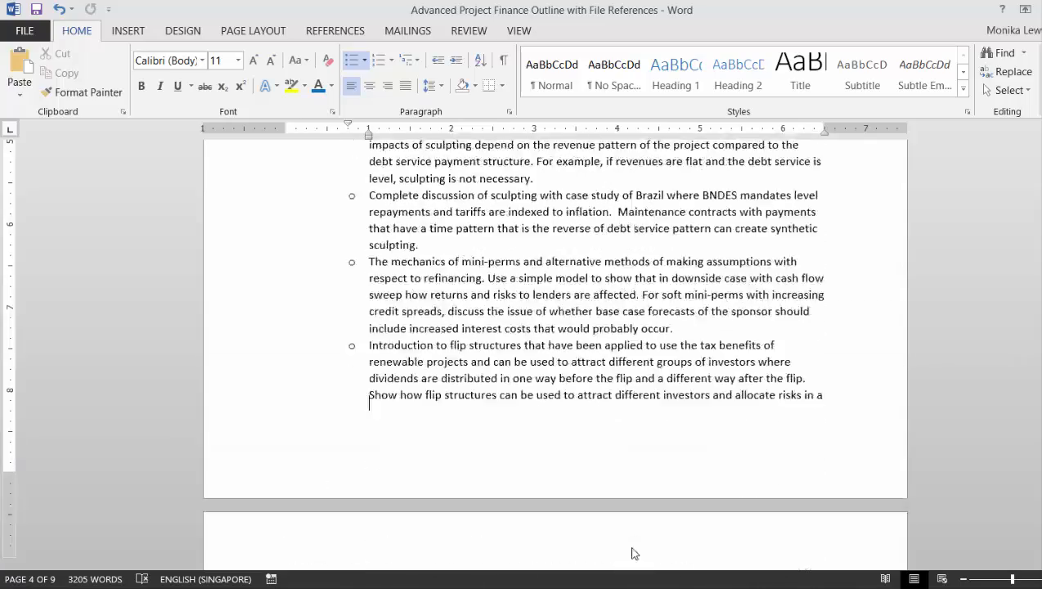
# Step: Read the page 4 bullets on cash sweep triggers and on the differences between DSCR, LLCR and PLCR
pyautogui.press('Down')
pyautogui.press('Down')
pyautogui.press('Down')
pyautogui.press('Down')
pyautogui.press('Down')
pyautogui.press('Down')
pyautogui.press('Down')
pyautogui.press('Down')
pyautogui.press('Down')
pyautogui.press('Down')
pyautogui.press('Down')
pyautogui.press('Down')
pyautogui.press('Down')
pyautogui.press('Down')
pyautogui.press('Down')
pyautogui.press('Down')
pyautogui.press('Down')
pyautogui.press('Down')
pyautogui.press('Down')
pyautogui.press('Down')
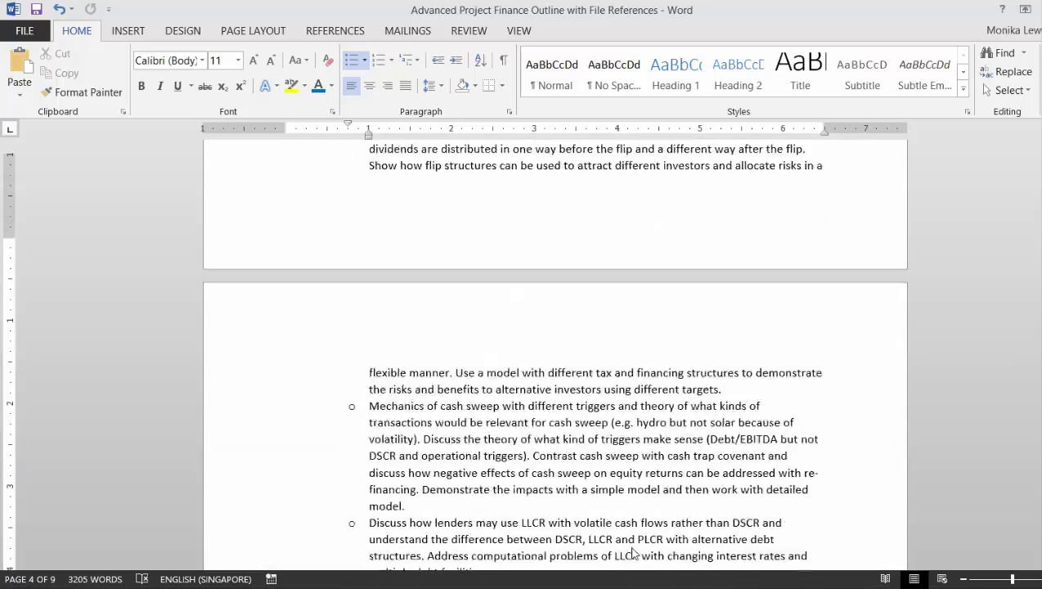
# Step: Go on through the outline to page 5, skimming the heat rate and availability example and the delay liquidated damages entry
pyautogui.press('Down')
pyautogui.press('Down')
pyautogui.press('Down')
pyautogui.press('Down')
pyautogui.press('Down')
pyautogui.press('Down')
pyautogui.press('Down')
pyautogui.press('Down')
pyautogui.press('Down')
pyautogui.press('Down')
pyautogui.press('Down')
pyautogui.press('Down')
pyautogui.press('Down')
pyautogui.press('Down')
pyautogui.press('Down')
pyautogui.press('Down')
pyautogui.press('Down')
pyautogui.press('Down')
pyautogui.press('Down')
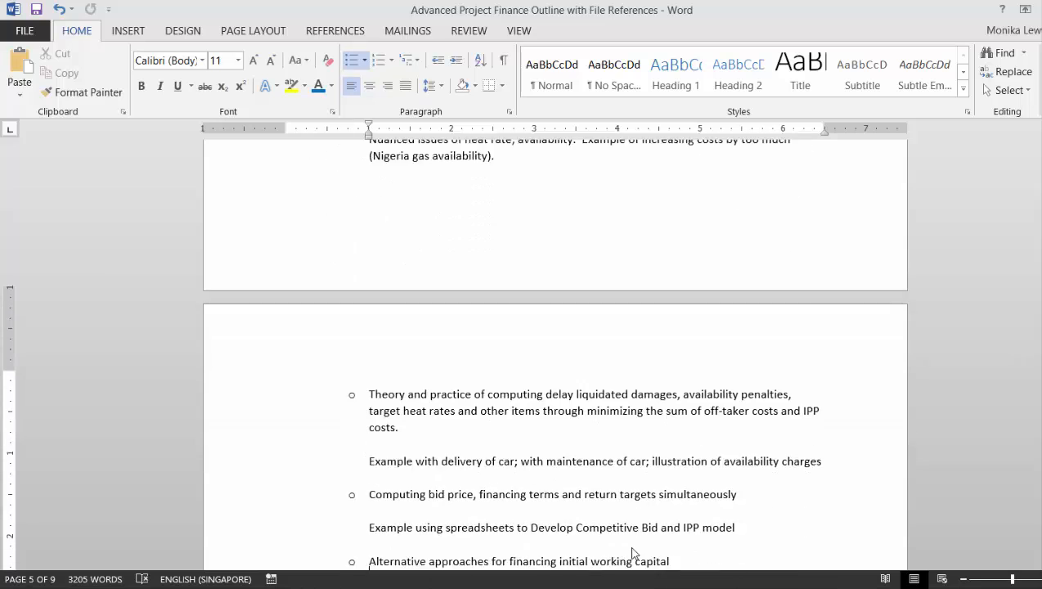
# Step: Examine the page 5 entries on availability penalties with the car example and on computing bid price, financing terms and return targets
pyautogui.press('Up')
pyautogui.press('Up')
pyautogui.press('Up')
pyautogui.press('Up')
pyautogui.press('Up')
pyautogui.press('Up')
pyautogui.press('Up')
pyautogui.press('Up')
pyautogui.press('Up')
pyautogui.press('Up')
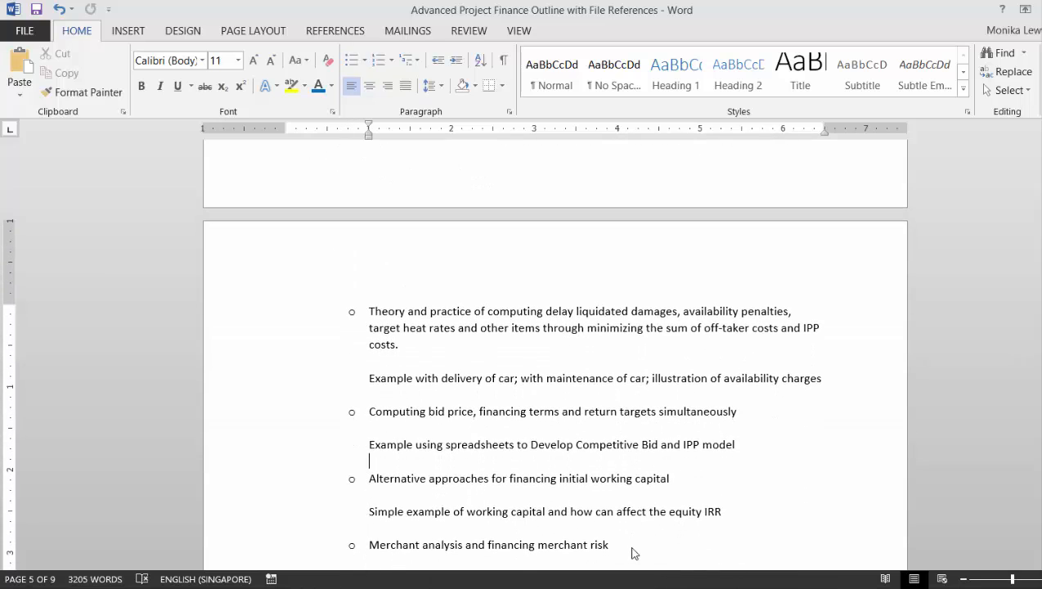
# Step: Read the entries on financing initial working capital, merchant risk with the PJM analysis, and the LCOE formula
pyautogui.press('Down')
pyautogui.press('Down')
pyautogui.press('Down')
pyautogui.press('Down')
pyautogui.press('Down')
pyautogui.press('Down')
pyautogui.press('Down')
pyautogui.press('Down')
pyautogui.press('Down')
pyautogui.press('Down')
pyautogui.press('Down')
pyautogui.press('Up')
pyautogui.press('Up')
pyautogui.press('Up')
pyautogui.press('Up')
pyautogui.press('Up')
pyautogui.press('Up')
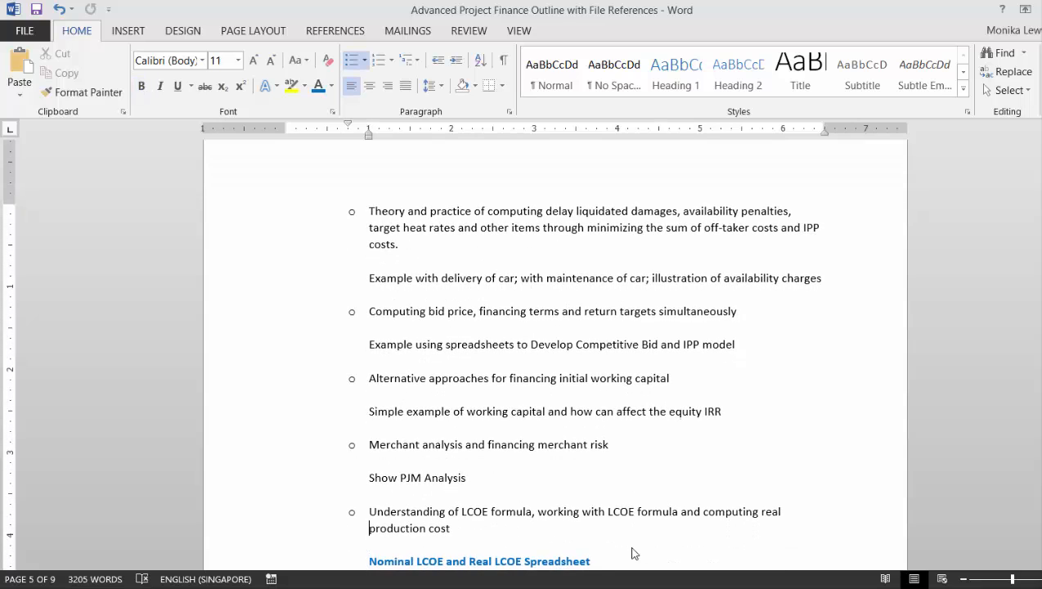
# Step: Return to the car delivery and maintenance example on page 5 and review the line about availability charges
pyautogui.press('Up')
pyautogui.press('Up')
pyautogui.press('Up')
pyautogui.press('Up')
pyautogui.press('Up')
pyautogui.press('Up')
pyautogui.press('Up')
pyautogui.press('Up')
pyautogui.press('Up')
pyautogui.press('Up')
pyautogui.press('Up')
pyautogui.press('Down')
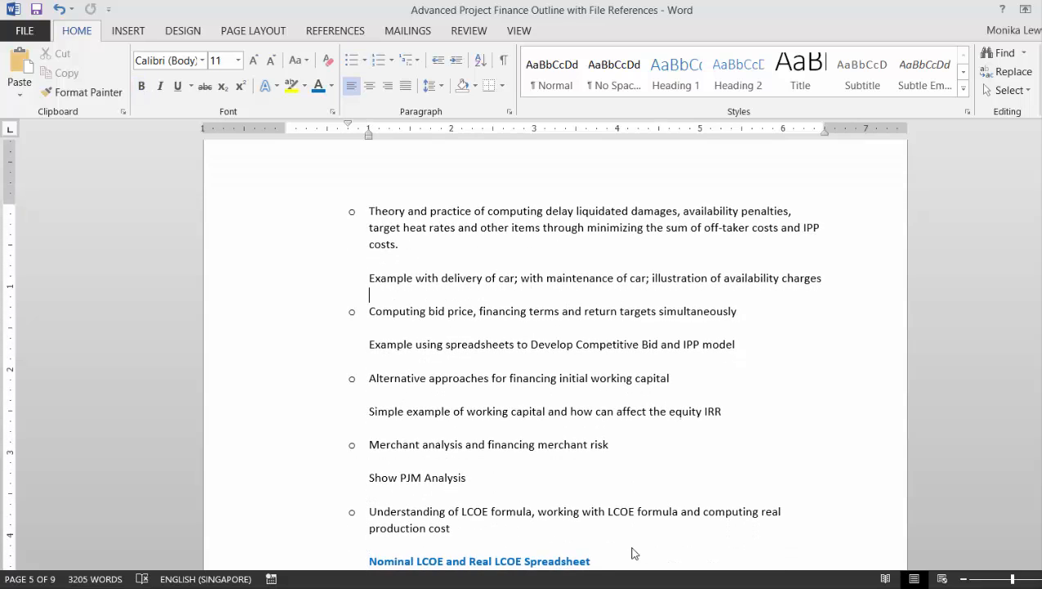
# Step: Review the page 5 entries from computing bid price to merchant risk, returning to the one on alternative approaches for financing initial working capital
pyautogui.press('Down')
pyautogui.press('Down')
pyautogui.press('Down')
pyautogui.press('Down')
pyautogui.press('Down')
pyautogui.press('Down')
pyautogui.press('Down')
pyautogui.press('Down')
pyautogui.press('Down')
pyautogui.press('Up')
pyautogui.press('Up')
pyautogui.press('Up')
pyautogui.press('Up')
# Step: Read on through the page 5 entries on LCOE, interest rate hedging, currency indexing, equity bridge loans and O&M contract profits
pyautogui.press('Down')
pyautogui.press('Down')
pyautogui.press('Down')
pyautogui.press('Down')
pyautogui.press('Down')
pyautogui.press('Down')
pyautogui.press('Down')
pyautogui.press('Down')
pyautogui.press('Down')
pyautogui.press('Down')
pyautogui.press('Down')
pyautogui.press('Down')
pyautogui.press('Down')
pyautogui.press('Down')
pyautogui.press('Down')
pyautogui.press('Down')
pyautogui.press('Down')
pyautogui.press('Down')
pyautogui.press('Down')
pyautogui.press('Down')
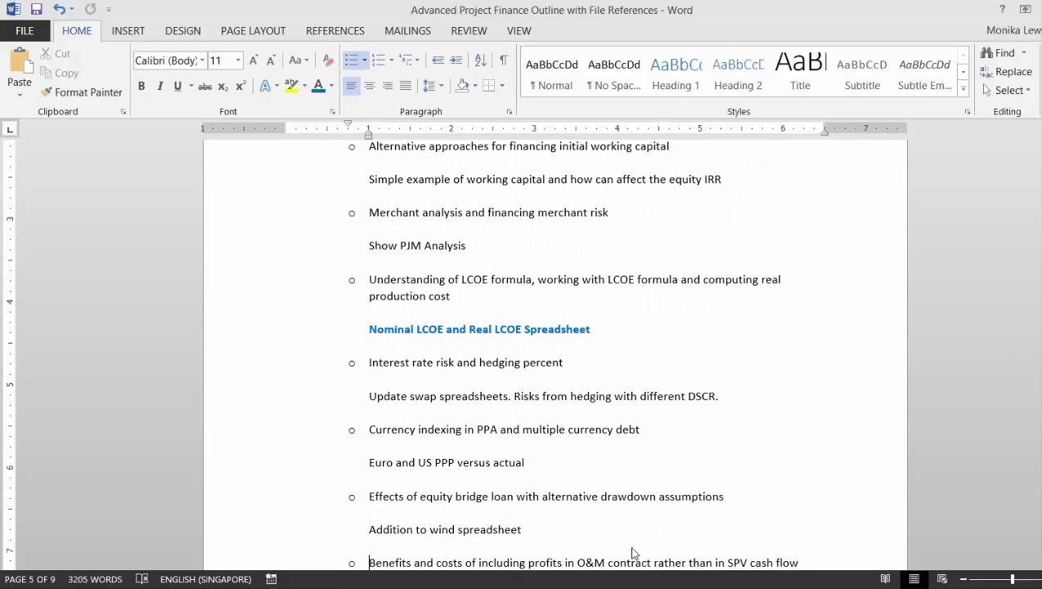
# Step: Go back to the LCOE formula entry and review its Nominal LCOE and Real LCOE Spreadsheet reference
pyautogui.press('Up')
pyautogui.press('Up')
pyautogui.press('Up')
pyautogui.press('Up')
pyautogui.press('Up')
pyautogui.press('Up')
pyautogui.press('Up')
pyautogui.press('Up')
pyautogui.press('Up')
pyautogui.press('Down')
pyautogui.press('Down')
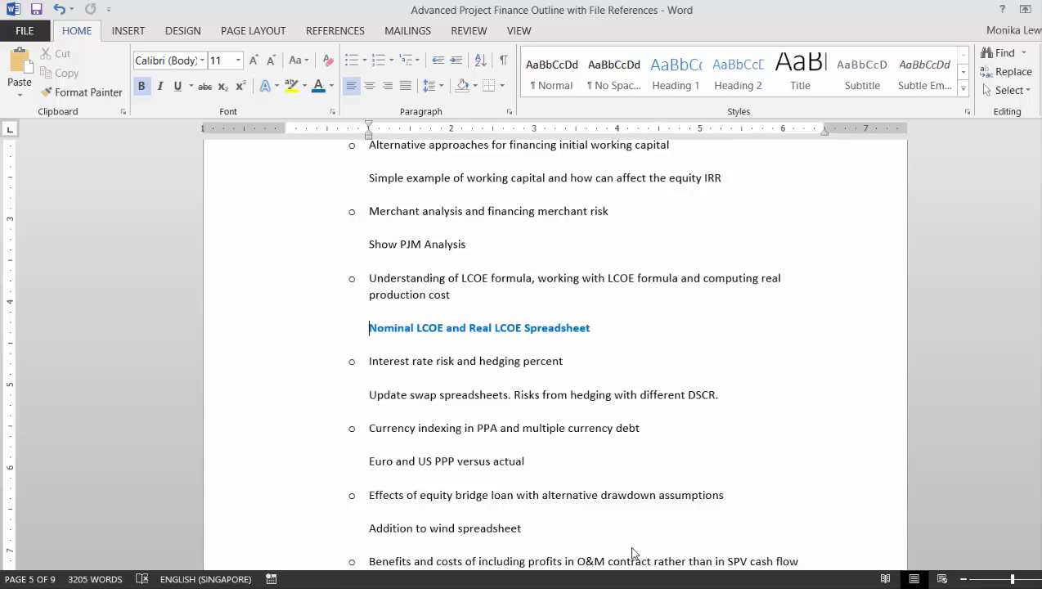
pyautogui.press('Up')
# Step: Skim the rest of page 5 and the Detailed Discussion on PPA risk allocation, reaching the cost trade-offs paragraph on page 6
pyautogui.press('Down')
pyautogui.press('Down')
pyautogui.press('Down')
pyautogui.press('Down')
pyautogui.press('Down')
pyautogui.press('Down')
pyautogui.press('Down')
pyautogui.press('Down')
pyautogui.press('Down')
pyautogui.press('Down')
pyautogui.press('Down')
pyautogui.press('Down')
pyautogui.press('Down')
pyautogui.press('Down')
pyautogui.press('Down')
pyautogui.press('Down')
pyautogui.press('Down')
pyautogui.press('Down')
pyautogui.press('Down')
pyautogui.press('Down')
pyautogui.press('Down')
pyautogui.press('Down')
pyautogui.press('Down')
pyautogui.press('Down')
pyautogui.press('Down')
pyautogui.press('Down')
pyautogui.press('Down')
pyautogui.press('Down')
pyautogui.press('Down')
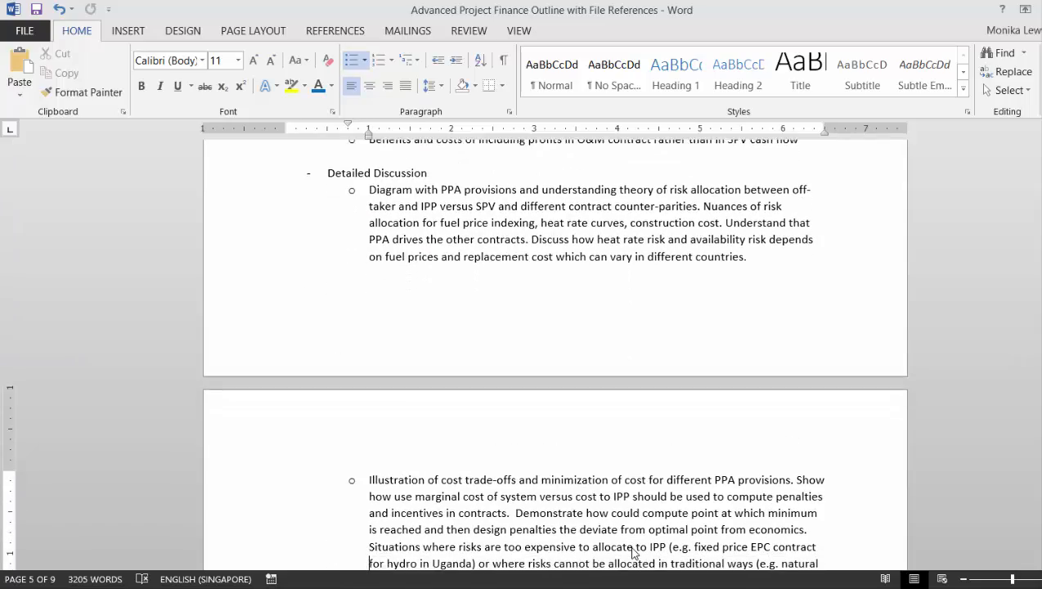
# Step: Skim the remaining page 6 discussion up to the Solar Case Study summary of the case and its project finance terms
pyautogui.press('Down')
pyautogui.press('Down')
pyautogui.press('Down')
pyautogui.press('Down')
pyautogui.press('Down')
pyautogui.press('Down')
pyautogui.press('Down')
pyautogui.press('Down')
pyautogui.press('Down')
pyautogui.press('Down')
pyautogui.press('Down')
pyautogui.press('Down')
pyautogui.press('Down')
pyautogui.press('Down')
pyautogui.press('Down')
pyautogui.press('Down')
pyautogui.press('Down')
pyautogui.press('Down')
pyautogui.press('Down')
pyautogui.press('Down')
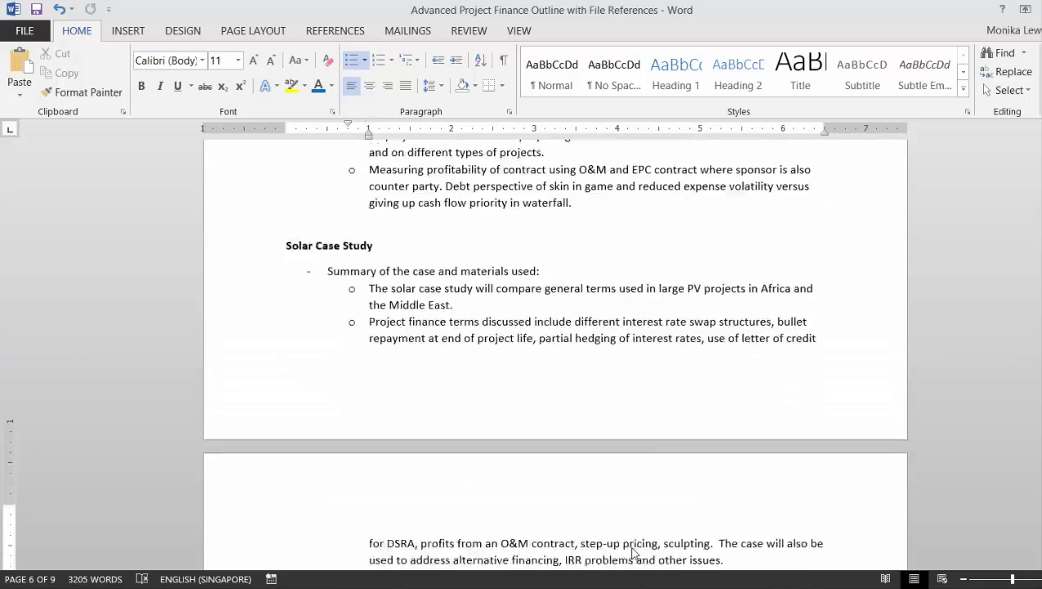
# Step: Look through the solar case's Overview of Issues on page 7, down to the entry on Maintenance Reserve Accounts
pyautogui.press('Down')
pyautogui.press('Down')
pyautogui.press('Down')
pyautogui.press('Down')
pyautogui.press('Down')
pyautogui.press('Down')
pyautogui.press('Down')
pyautogui.press('Down')
pyautogui.press('Down')
pyautogui.press('Down')
pyautogui.press('Down')
pyautogui.press('Down')
pyautogui.press('Down')
pyautogui.press('Down')
pyautogui.press('Down')
pyautogui.press('Down')
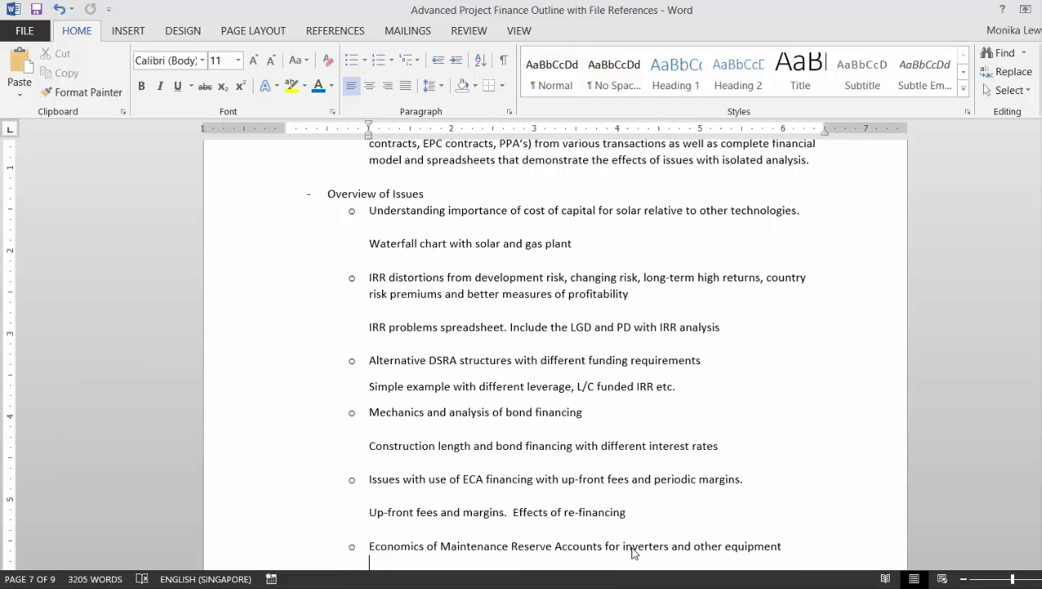
# Step: Return to the start of the solar Overview of Issues and review the cost of capital and IRR distortion entries with their examples
pyautogui.press('Up')
pyautogui.press('Up')
pyautogui.press('Up')
pyautogui.press('Up')
pyautogui.press('Up')
pyautogui.press('Up')
pyautogui.press('Up')
pyautogui.press('Up')
pyautogui.press('Up')
pyautogui.press('Up')
pyautogui.press('Up')
pyautogui.press('Up')
pyautogui.press('Up')
pyautogui.press('Up')
pyautogui.press('Up')
pyautogui.press('Up')
pyautogui.press('Up')
pyautogui.press('Up')
pyautogui.press('Up')
pyautogui.press('Down')
pyautogui.press('Down')
pyautogui.press('Down')
pyautogui.press('Down')
pyautogui.press('Down')
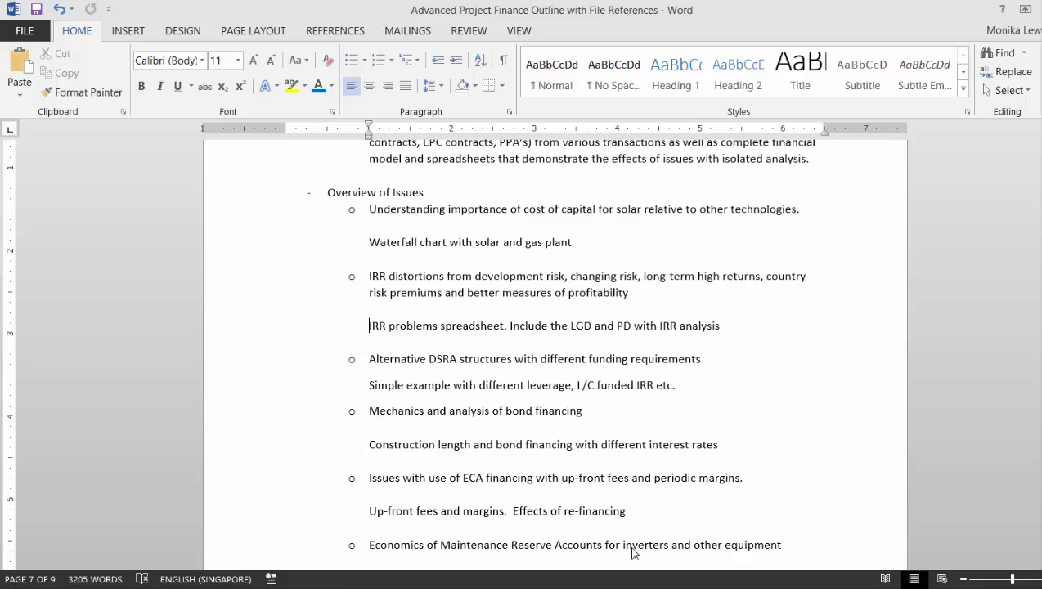
# Step: Format the DSRA line "Simple example with different leverage, L/C funded IRR etc." in blue bold text
pyautogui.press('Down')
pyautogui.press('Down')
pyautogui.press('Down')
pyautogui.press('Up')
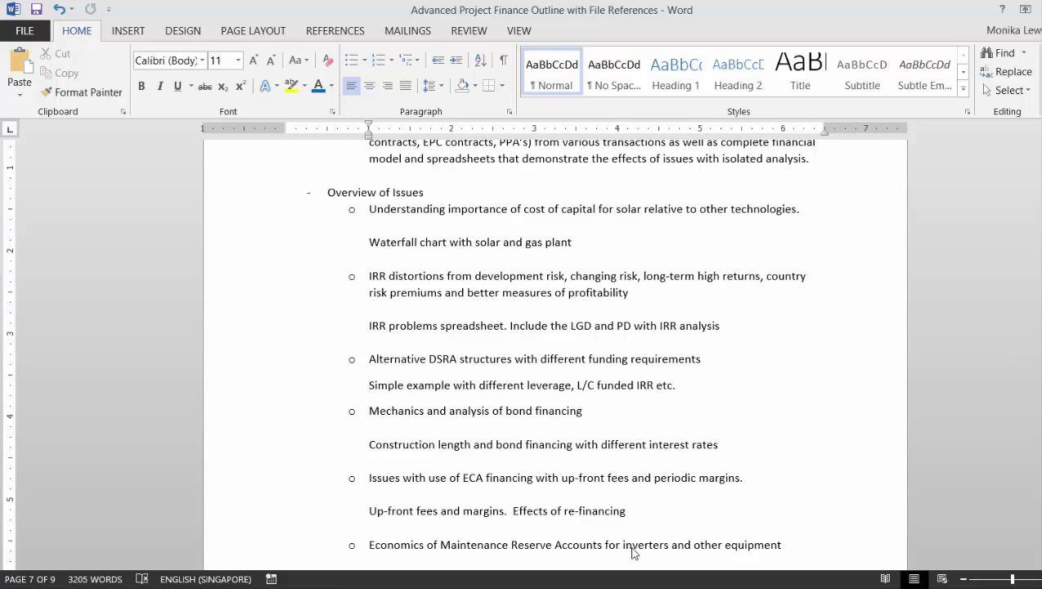
pyautogui.hotkey('shift', 'Down')
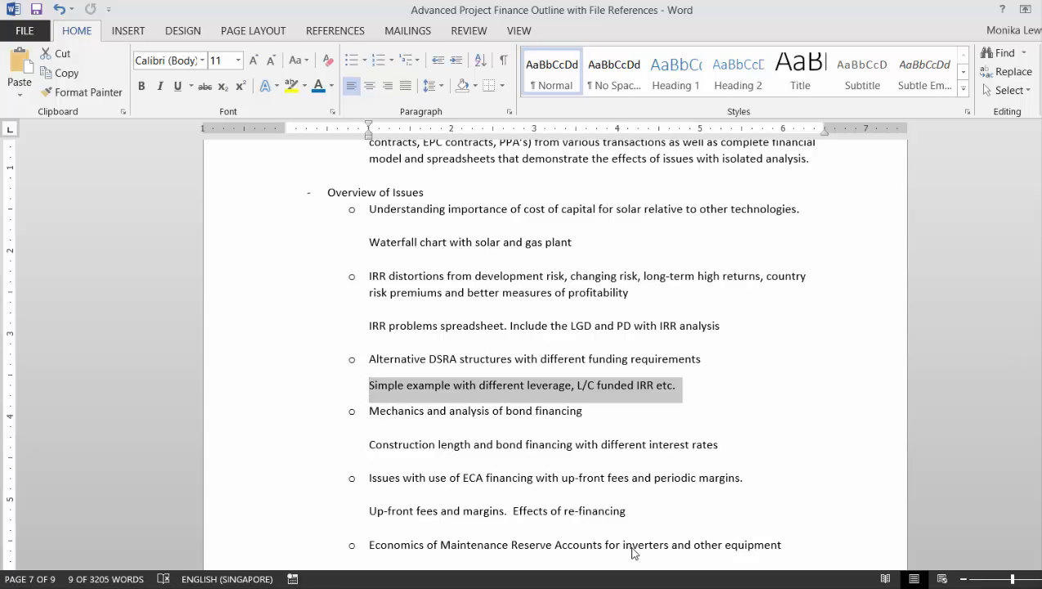
pyautogui.click(319, 86)
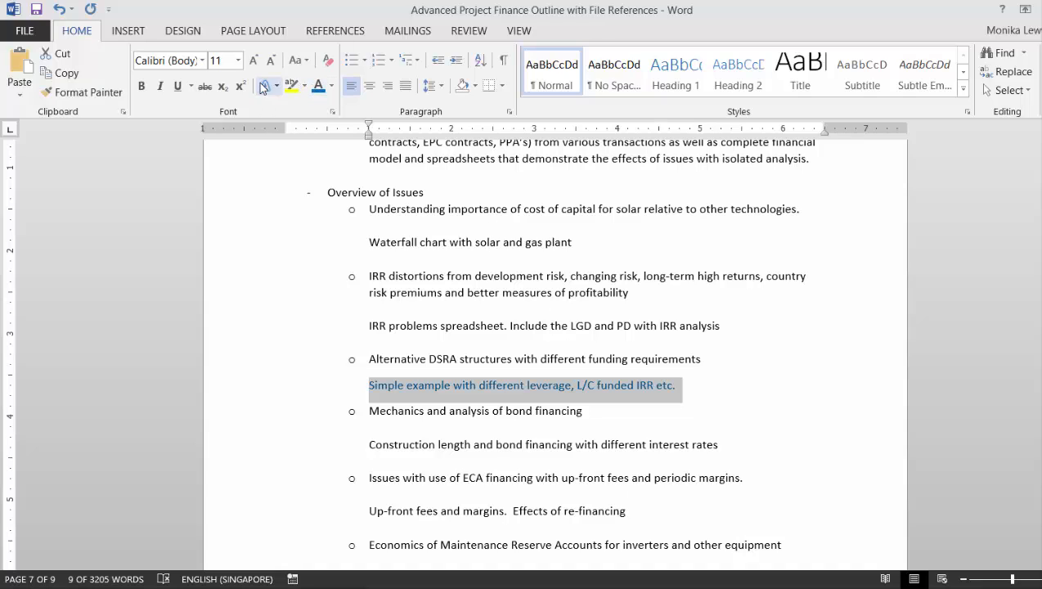
pyautogui.click(141, 87)
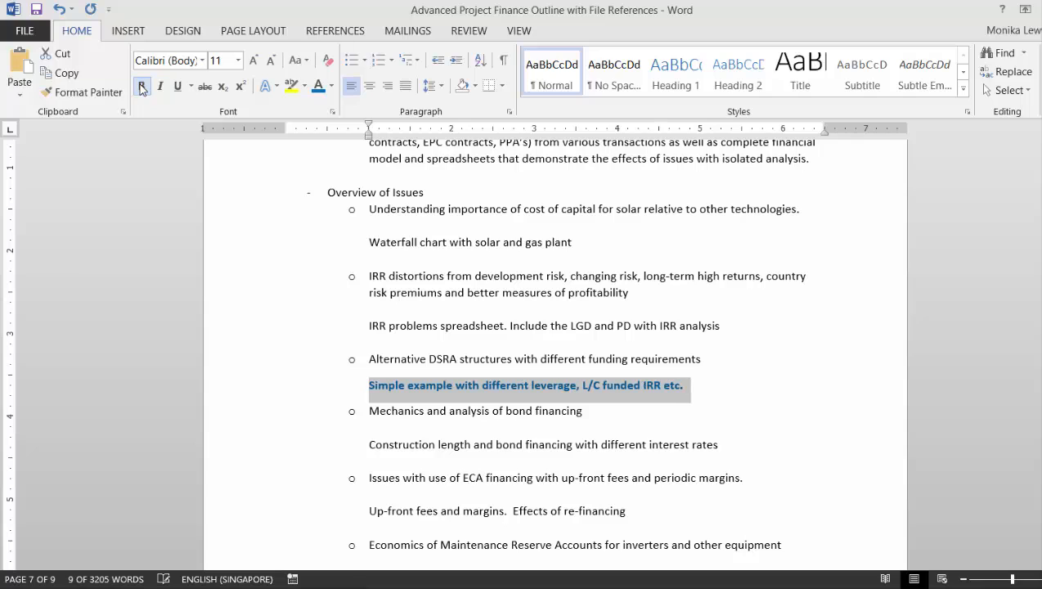
pyautogui.press('Down')
pyautogui.press('Up')
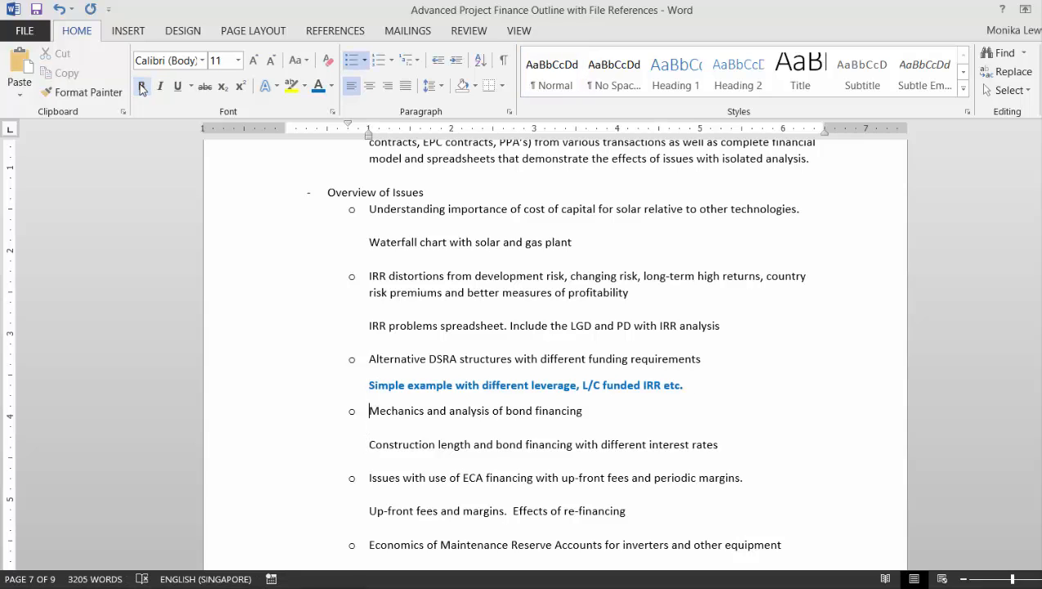
# Step: Move on past the bond financing entry to the example on up-front fees, margins and effects of re-financing
pyautogui.press('Left')
pyautogui.press('Left')
pyautogui.press('Right')
pyautogui.press('Right')
pyautogui.press('Down')
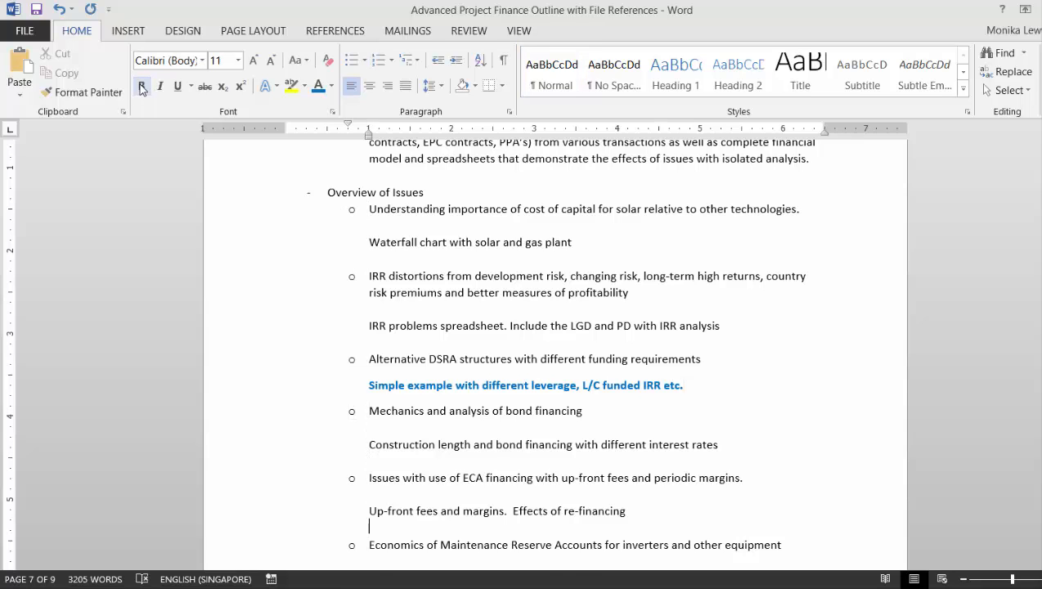
# Step: Look through the remaining solar issues, from Maintenance Reserve Accounts on to the insurance analysis entry before the Detailed Discussion
pyautogui.press('Down')
pyautogui.press('Down')
pyautogui.press('Down')
pyautogui.press('Down')
pyautogui.press('Down')
pyautogui.press('Down')
pyautogui.press('Down')
pyautogui.press('Down')
pyautogui.press('Down')
pyautogui.press('Down')
pyautogui.press('Down')
pyautogui.press('Down')
pyautogui.press('Down')
pyautogui.press('Down')
pyautogui.press('Down')
pyautogui.press('Down')
pyautogui.press('Down')
pyautogui.press('Down')
pyautogui.press('Down')
pyautogui.press('Down')
pyautogui.press('Up')
pyautogui.press('Up')
pyautogui.press('Up')
pyautogui.press('Up')
pyautogui.press('Up')
pyautogui.press('Up')
pyautogui.press('Up')
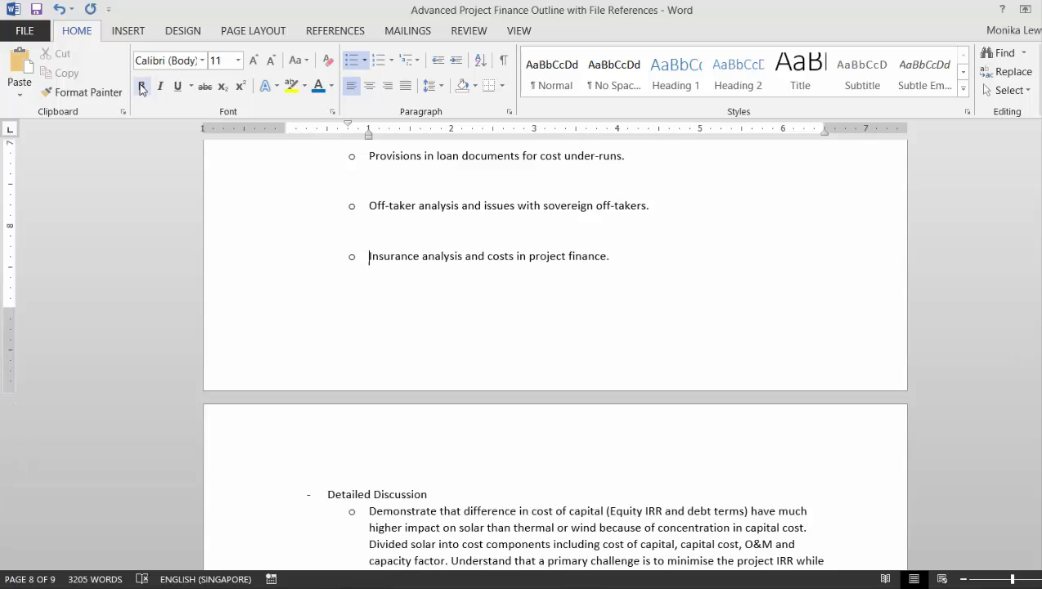
# Step: Go back to the IRR distortions entry and review the solar issues from there to the ECA and maintenance reserve entries
pyautogui.press('Up')
pyautogui.press('Up')
pyautogui.press('Up')
pyautogui.press('Up')
pyautogui.press('Up')
pyautogui.press('Up')
pyautogui.press('Up')
pyautogui.press('Up')
pyautogui.press('Up')
pyautogui.press('Up')
pyautogui.press('Up')
pyautogui.press('Up')
pyautogui.press('Up')
pyautogui.press('Up')
pyautogui.press('Up')
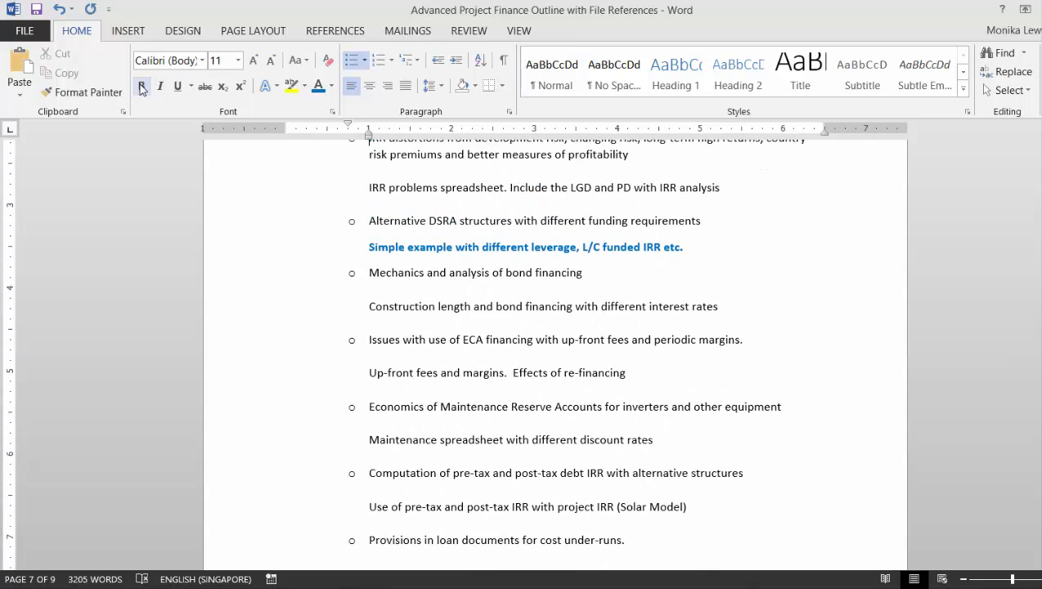
pyautogui.press('Down')
pyautogui.press('Down')
pyautogui.press('Down')
pyautogui.press('Down')
pyautogui.press('Down')
pyautogui.press('Down')
pyautogui.press('Down')
pyautogui.press('Down')
pyautogui.press('Down')
pyautogui.press('Down')
pyautogui.press('Down')
pyautogui.press('Down')
pyautogui.press('Down')
pyautogui.press('Down')
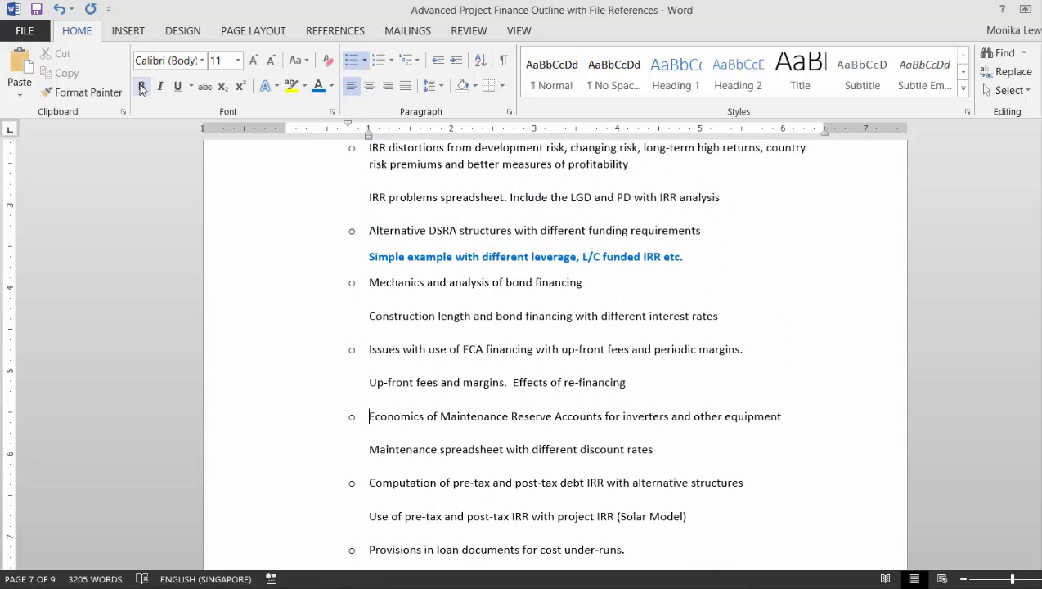
pyautogui.press('Up')
pyautogui.press('Up')
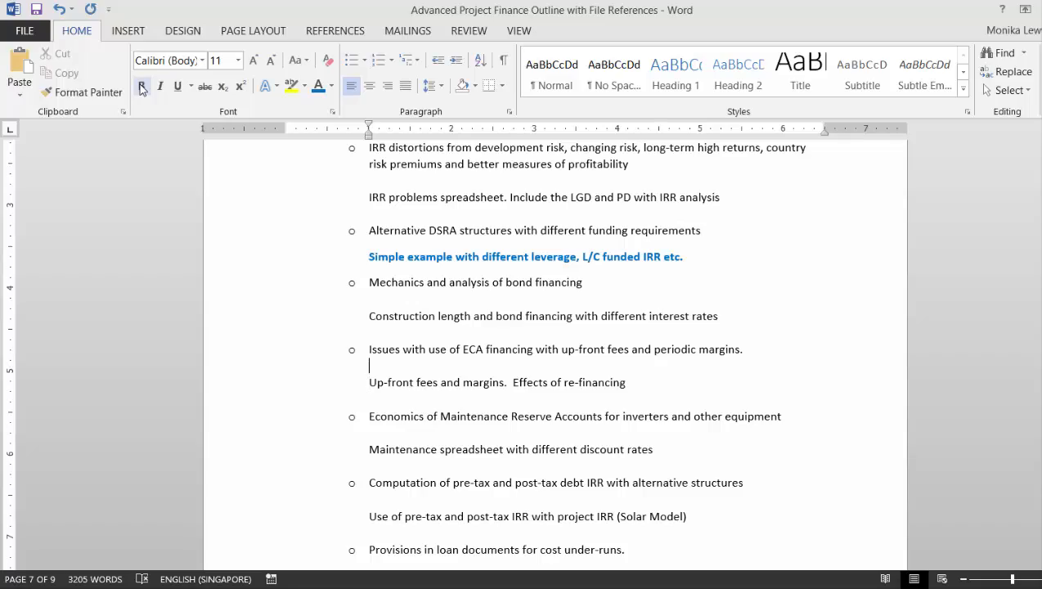
# Step: Look back past the start of the Solar Case Study to the page 5 issues on bid pricing, merchant risk, LCOE and hedging
pyautogui.press('Up')
pyautogui.press('Up')
pyautogui.press('Up')
pyautogui.press('Up')
pyautogui.press('Up')
pyautogui.press('Up')
pyautogui.press('Up')
pyautogui.press('Up')
pyautogui.press('Up')
pyautogui.press('Up')
pyautogui.press('Up')
pyautogui.press('Up')
pyautogui.press('Up')
pyautogui.press('Up')
pyautogui.press('Up')
pyautogui.press('Up')
pyautogui.press('Up')
pyautogui.press('Up')
pyautogui.press('Up')
pyautogui.press('Up')
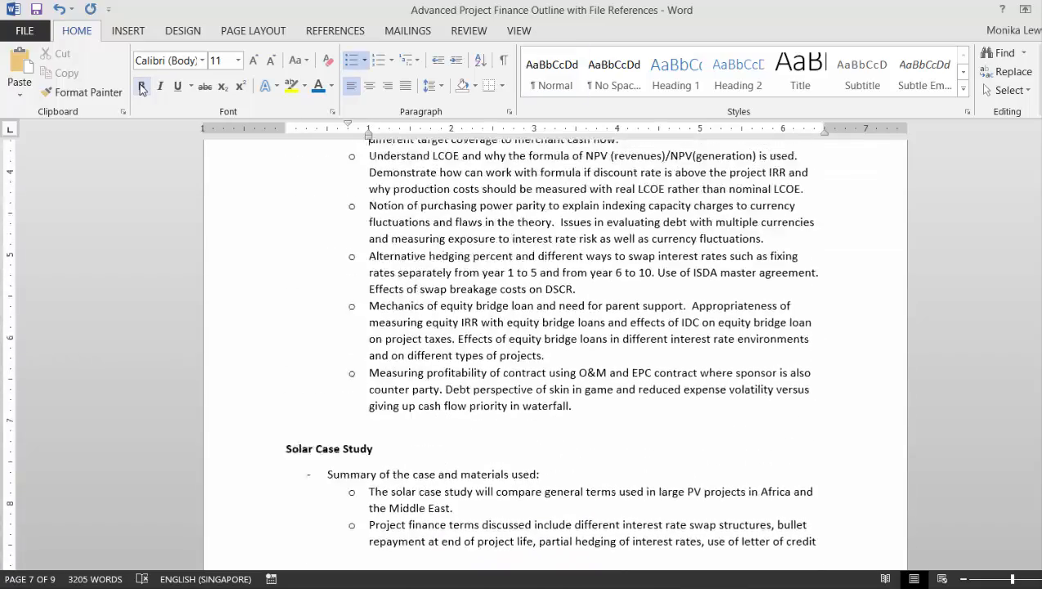
pyautogui.press('Up')
pyautogui.press('Up')
pyautogui.press('Up')
pyautogui.press('Up')
pyautogui.press('Up')
pyautogui.press('Up')
pyautogui.press('Up')
pyautogui.press('Up')
pyautogui.press('Up')
pyautogui.press('Up')
pyautogui.press('Up')
pyautogui.press('Up')
pyautogui.press('Up')
pyautogui.press('Up')
pyautogui.press('Up')
pyautogui.press('Up')
pyautogui.press('Up')
pyautogui.press('Up')
pyautogui.press('Up')
pyautogui.press('Up')
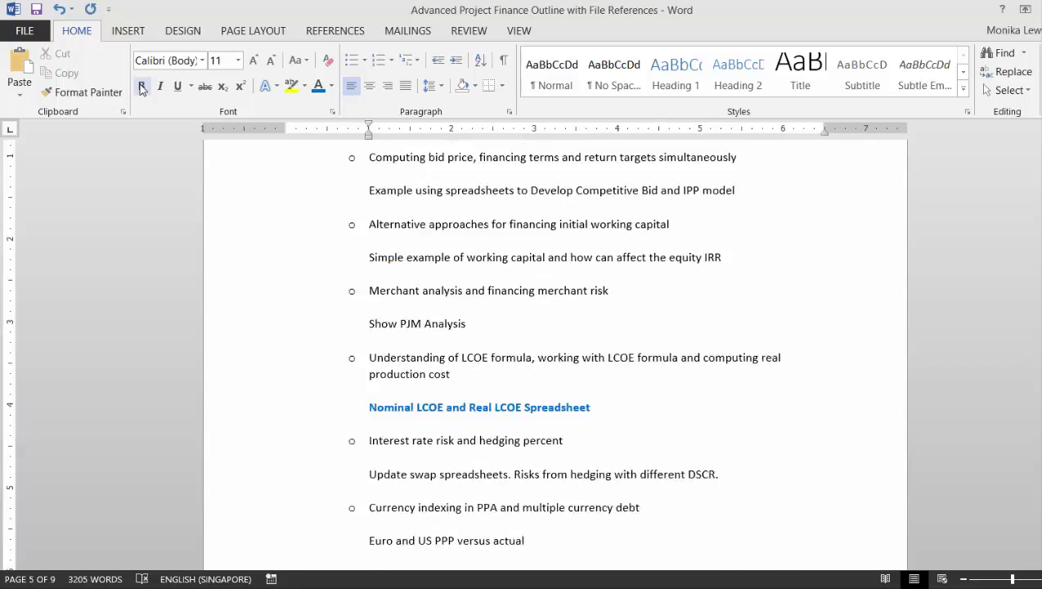
# Step: Look back to the page 2 issues on mini-perms, flip structures, LLCR and Yieldco with their spreadsheet references
pyautogui.press('Up')
pyautogui.press('Up')
pyautogui.press('Up')
pyautogui.press('Up')
pyautogui.press('Up')
pyautogui.press('Up')
pyautogui.press('Up')
pyautogui.press('Up')
pyautogui.press('Up')
pyautogui.press('Up')
pyautogui.press('Up')
pyautogui.press('Up')
pyautogui.press('Up')
pyautogui.press('Up')
pyautogui.press('Up')
pyautogui.press('Up')
pyautogui.press('Up')
pyautogui.press('Up')
pyautogui.press('Up')
pyautogui.press('Up')
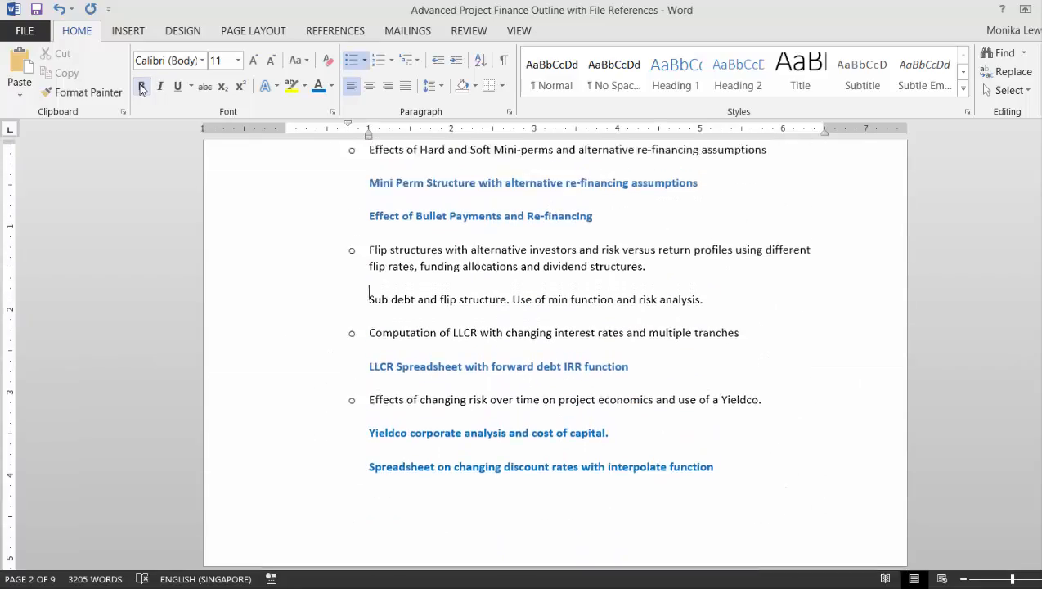
# Step: Return to the outline's title on page 1 and save the document
pyautogui.press('Up')
pyautogui.press('Up')
pyautogui.press('Up')
pyautogui.press('Up')
pyautogui.press('Up')
pyautogui.press('Up')
pyautogui.press('Up')
pyautogui.press('Up')
pyautogui.press('Up')
pyautogui.press('Up')
pyautogui.press('Up')
pyautogui.press('Up')
pyautogui.press('Up')
pyautogui.press('Up')
pyautogui.press('Up')
pyautogui.press('Up')
pyautogui.press('Up')
pyautogui.press('Up')
pyautogui.press('Up')
pyautogui.press('Up')
pyautogui.hotkey('ctrl', 's')
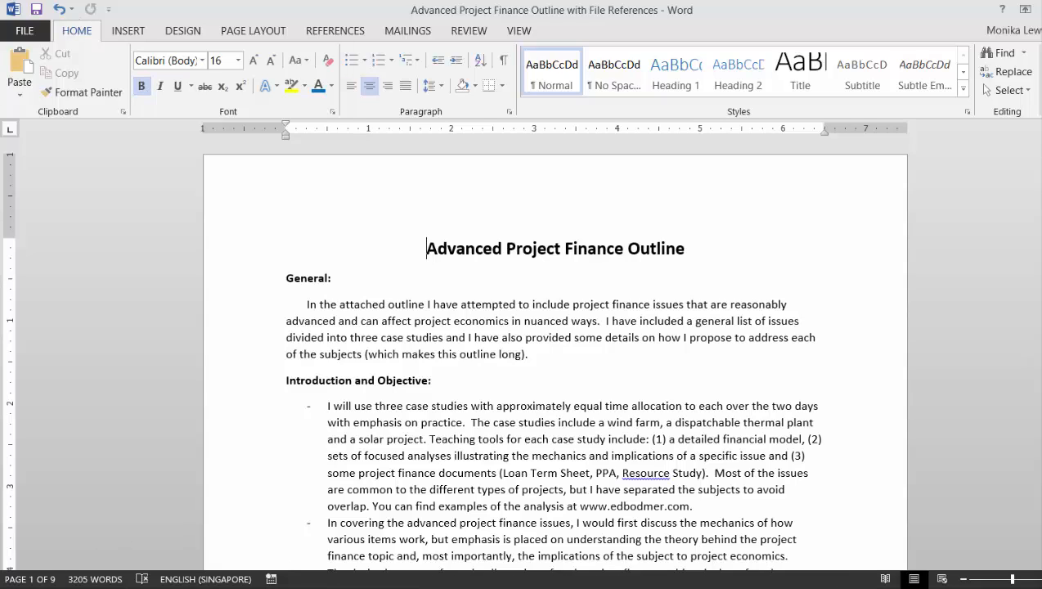
# Step: Find DSRA Analysis in the Structuruing Spreadsheets folder and bring up that workbook in Excel
pyautogui.click(298, 588)
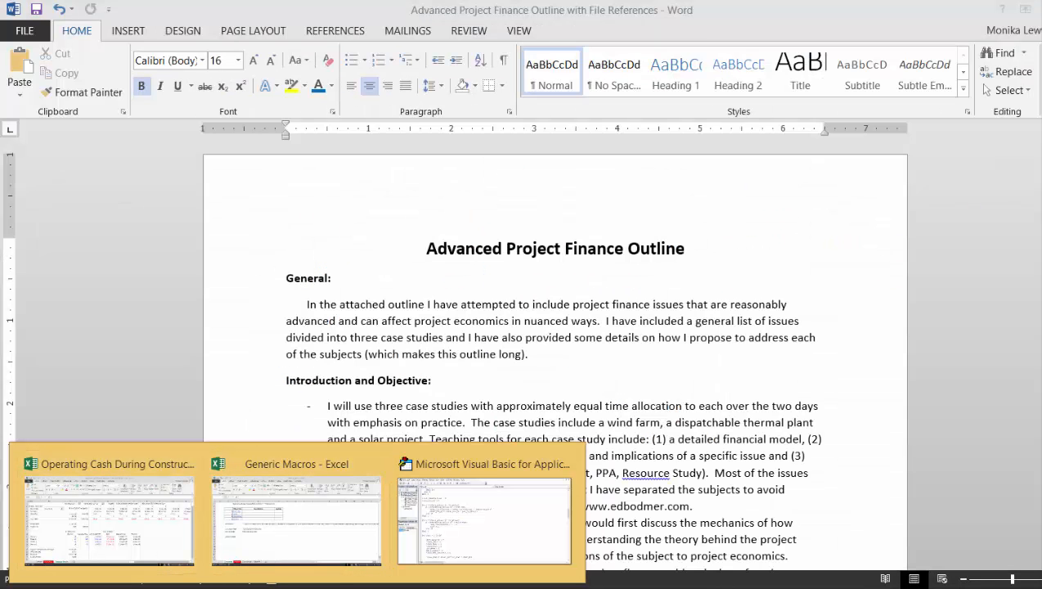
pyautogui.click(74, 588)
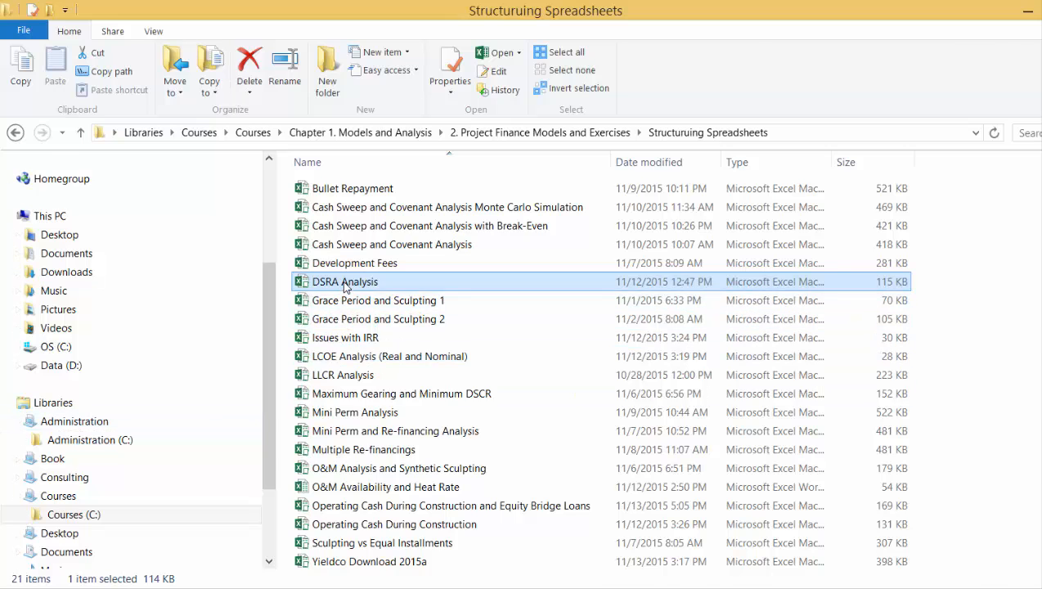
pyautogui.hotkey('alt', 'Tab')
pyautogui.hotkey('alt', 'Tab')
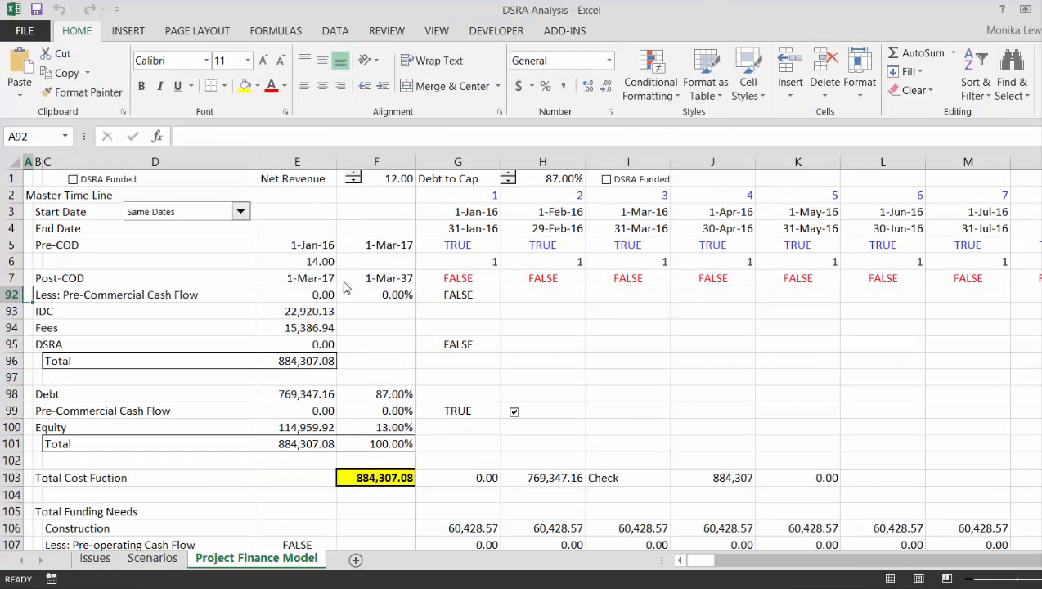
# Step: Go to the start of the Project Finance Model sheet to examine the model start date and construction phase inputs
pyautogui.press('Up')
pyautogui.press('Up')
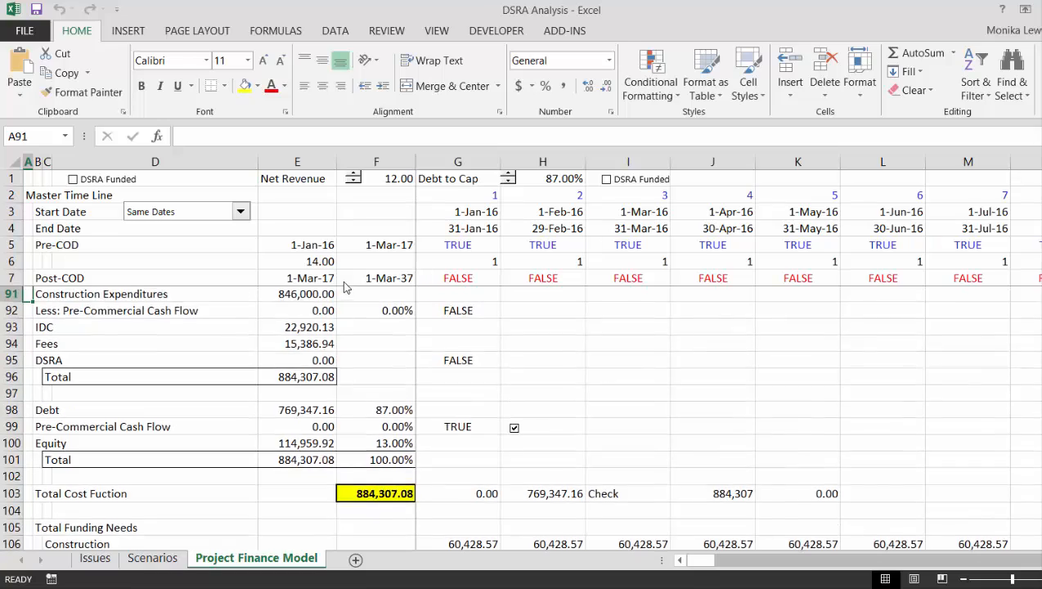
pyautogui.press('pageup')
pyautogui.press('pageup')
pyautogui.press('pageup')
pyautogui.press('pageup')
pyautogui.press('pageup')
pyautogui.press('pageup')
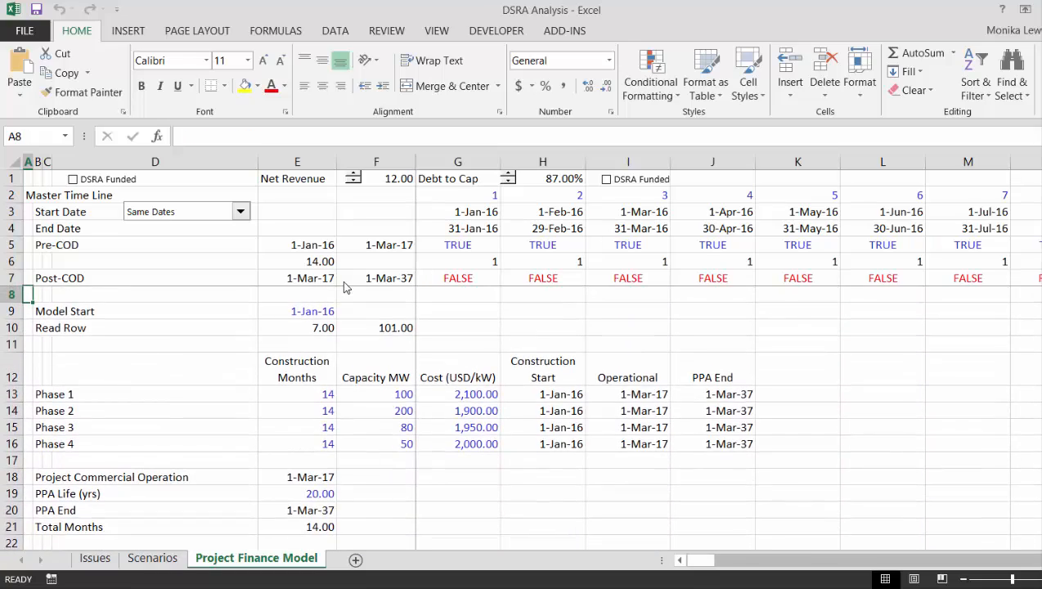
# Step: Raise the Net Revenue input at the top of the Project Finance Model sheet to 14.00
pyautogui.click(352, 175)
pyautogui.click(353, 176)
pyautogui.click(358, 211)
# Step: Examine the Senior Loan assumptions, including debt percent, repayment terms, interest rates, DSRA periods and L/C fee
pyautogui.press('Down')
pyautogui.press('Down')
pyautogui.press('Down')
pyautogui.press('Down')
pyautogui.press('Down')
pyautogui.press('Down')
pyautogui.press('Down')
pyautogui.press('Down')
pyautogui.press('Down')
pyautogui.press('Down')
pyautogui.press('Down')
pyautogui.press('Down')
pyautogui.press('Down')
pyautogui.press('Down')
pyautogui.press('Down')
pyautogui.press('Down')
pyautogui.press('Down')
pyautogui.press('Down')
pyautogui.press('Down')
pyautogui.press('Down')
pyautogui.press('Down')
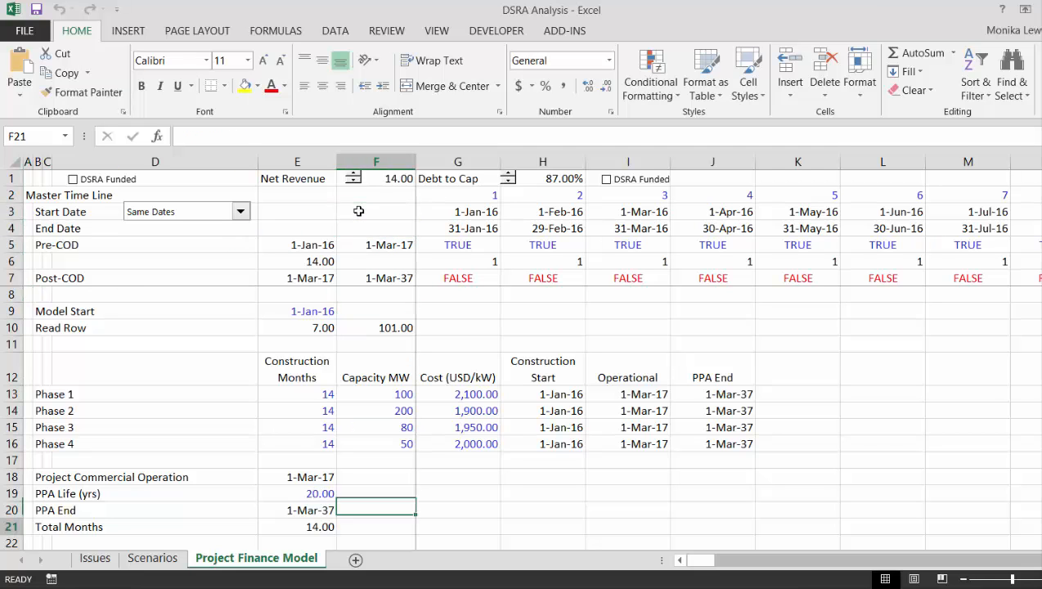
pyautogui.press('Down')
pyautogui.press('Down')
pyautogui.press('Down')
pyautogui.press('Down')
pyautogui.press('Down')
pyautogui.press('Down')
pyautogui.press('Down')
pyautogui.press('Down')
pyautogui.press('Down')
pyautogui.press('Down')
pyautogui.press('Down')
pyautogui.press('Down')
pyautogui.press('Down')
pyautogui.press('Down')
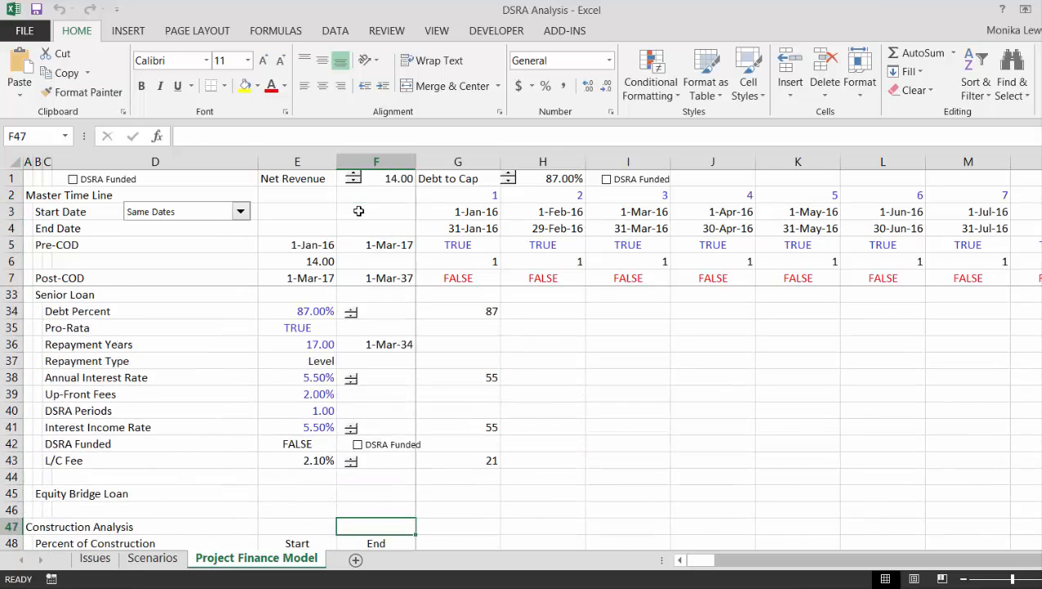
pyautogui.press('Up')
pyautogui.press('Up')
pyautogui.press('Up')
pyautogui.press('Up')
pyautogui.press('Up')
pyautogui.press('Up')
pyautogui.press('Up')
pyautogui.press('Up')
pyautogui.press('Up')
pyautogui.press('Up')
pyautogui.press('Up')
pyautogui.press('Left')
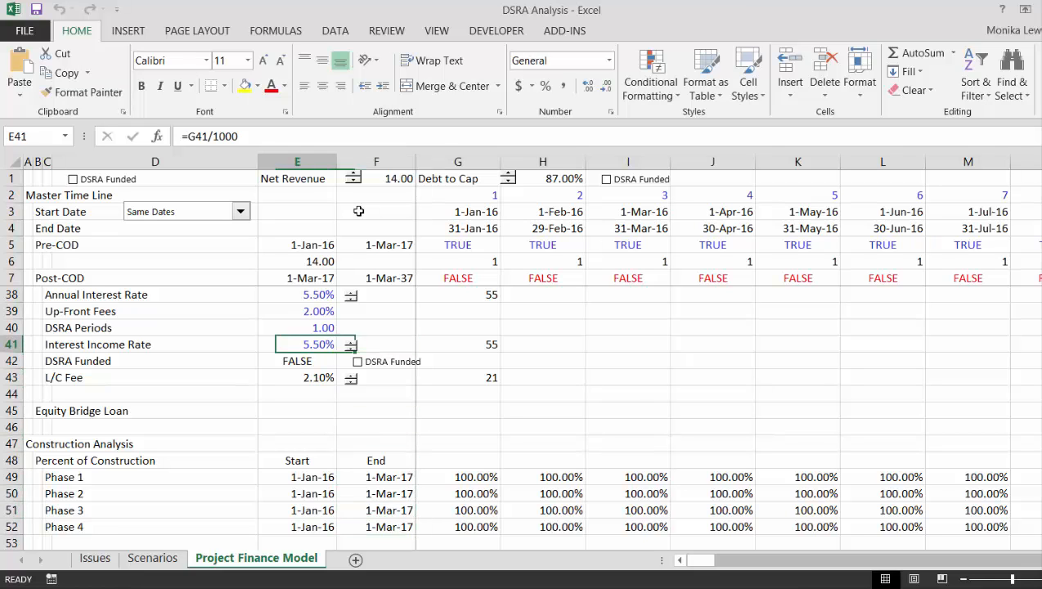
pyautogui.press('Up')
# Step: Examine the Construction Analysis section with the percent of construction and the construction expenditures by phase
pyautogui.press('Down')
pyautogui.press('Down')
pyautogui.press('Down')
pyautogui.press('Down')
pyautogui.press('Down')
pyautogui.press('Down')
pyautogui.press('Down')
pyautogui.press('Down')
pyautogui.press('Down')
pyautogui.press('Down')
pyautogui.press('Down')
pyautogui.press('Down')
pyautogui.press('Down')
pyautogui.press('Down')
pyautogui.press('Down')
pyautogui.press('Down')
pyautogui.press('Down')
pyautogui.press('Down')
pyautogui.press('Down')
pyautogui.press('Down')
pyautogui.press('Down')
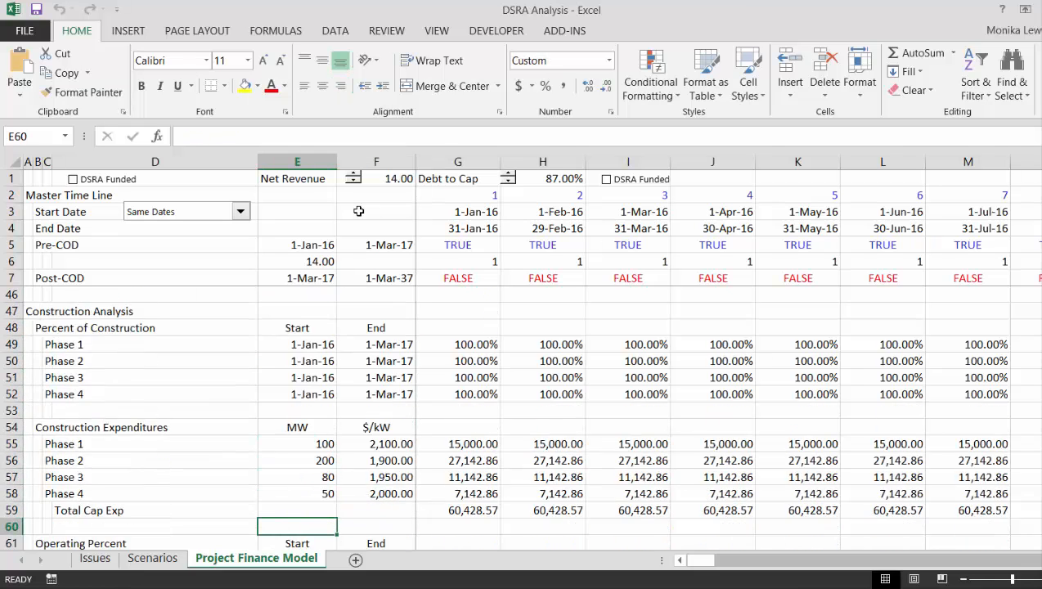
# Step: Look through the operating section covering net capacity producing revenue and net revenue for the four phases
pyautogui.press('Down')
pyautogui.press('Down')
pyautogui.press('Down')
pyautogui.press('Down')
pyautogui.press('Down')
pyautogui.press('Down')
pyautogui.press('Down')
pyautogui.press('Down')
pyautogui.press('Down')
pyautogui.press('Down')
pyautogui.press('Down')
pyautogui.press('Down')
pyautogui.press('Down')
pyautogui.press('Down')
pyautogui.press('Down')
pyautogui.press('Down')
pyautogui.press('Down')
pyautogui.press('Down')
pyautogui.press('Down')
pyautogui.press('Down')
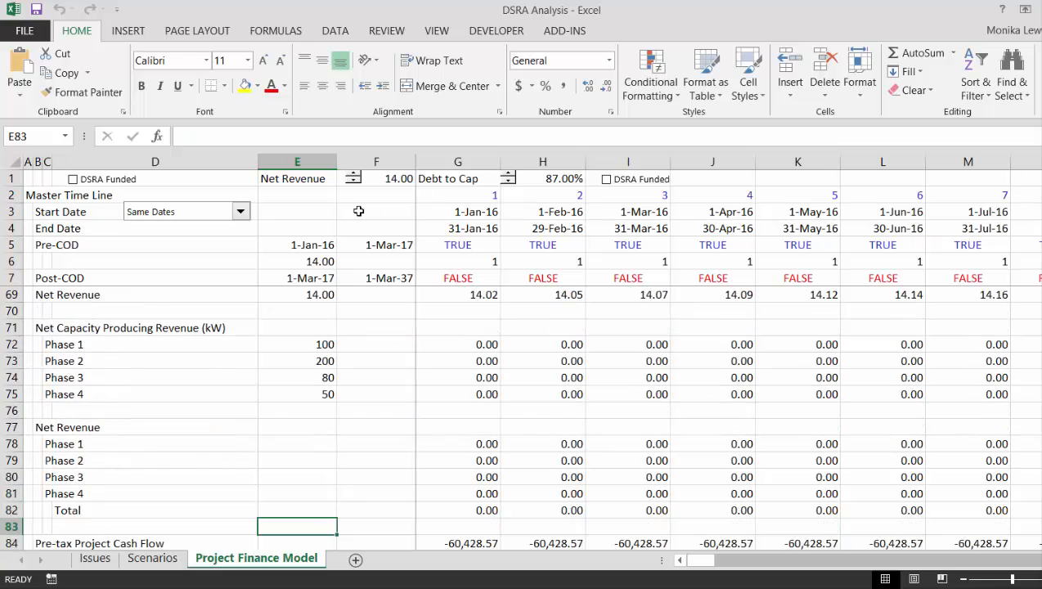
# Step: Examine the Sources and Uses table and the start of Total Funding Needs, finishing on the DSRA amount in E95
pyautogui.press('Down')
pyautogui.press('Down')
pyautogui.press('Down')
pyautogui.press('Down')
pyautogui.press('Down')
pyautogui.press('Down')
pyautogui.press('Down')
pyautogui.press('Down')
pyautogui.press('Down')
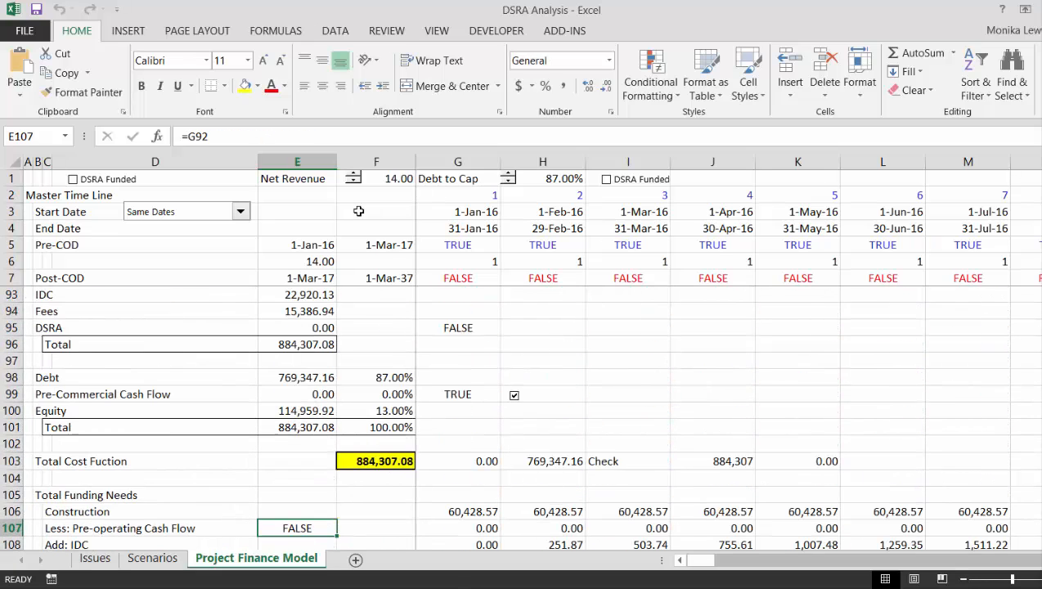
pyautogui.press('Up')
pyautogui.press('Up')
pyautogui.press('Up')
pyautogui.press('Up')
pyautogui.press('Up')
pyautogui.press('Up')
pyautogui.press('Up')
pyautogui.press('Up')
pyautogui.press('Up')
pyautogui.press('Up')
pyautogui.press('Up')
pyautogui.press('Up')
pyautogui.press('Up')
pyautogui.press('Up')
pyautogui.press('Up')
pyautogui.press('Up')
pyautogui.press('Up')
pyautogui.press('Up')
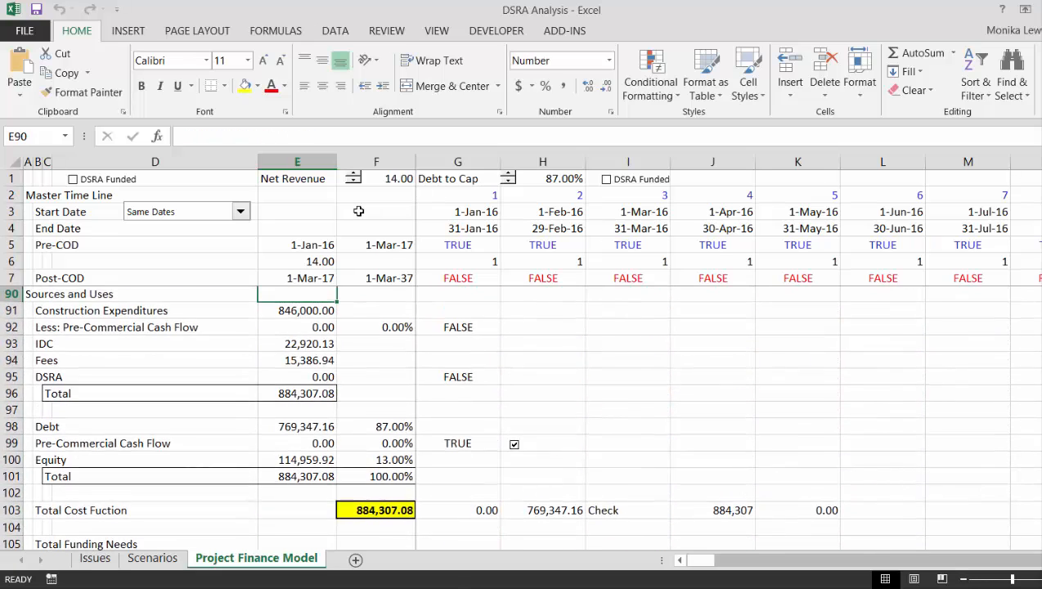
pyautogui.press('Down')
pyautogui.press('Down')
pyautogui.press('Down')
pyautogui.press('Down')
pyautogui.press('Down')
pyautogui.press('Down')
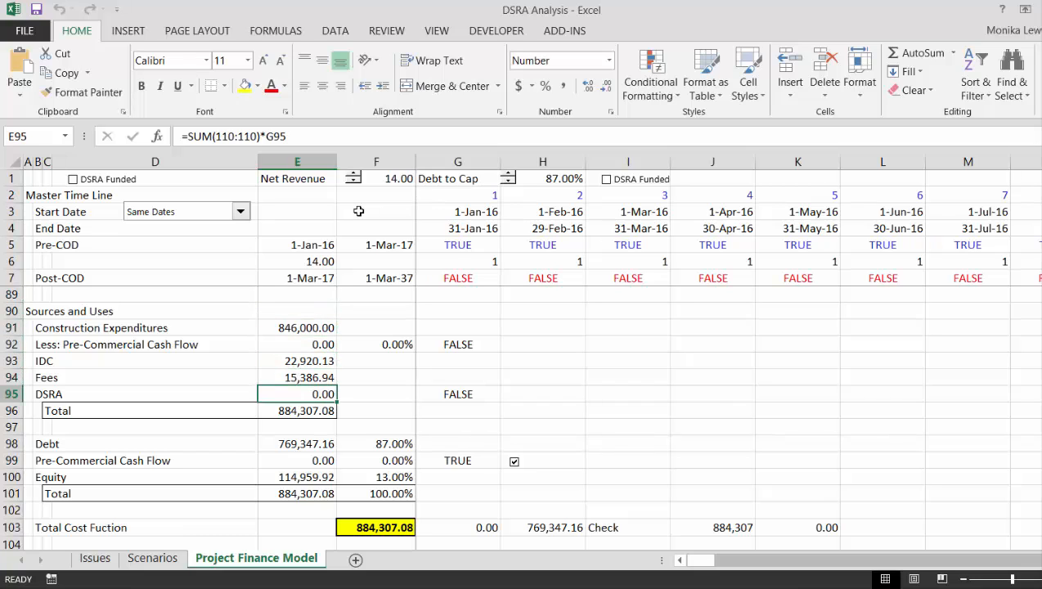
# Step: Look back from the DSRA amount through the Operating Percent and Construction Analysis sections to the Senior Loan assumptions
pyautogui.press('Up')
pyautogui.press('Up')
pyautogui.press('Up')
pyautogui.press('Up')
pyautogui.press('Up')
pyautogui.press('Up')
pyautogui.press('Up')
pyautogui.press('Up')
pyautogui.press('Up')
pyautogui.press('Up')
pyautogui.press('Up')
pyautogui.press('Up')
pyautogui.press('Up')
pyautogui.press('Up')
pyautogui.press('Up')
pyautogui.press('Up')
pyautogui.press('Up')
pyautogui.press('Up')
pyautogui.press('Up')
pyautogui.press('Up')
pyautogui.press('Up')
pyautogui.press('Up')
pyautogui.press('Up')
pyautogui.press('Up')
pyautogui.press('Up')
pyautogui.press('Up')
pyautogui.press('Up')
pyautogui.press('Up')
pyautogui.press('Up')
pyautogui.press('Up')
pyautogui.press('Up')
pyautogui.press('Up')
pyautogui.press('Up')
pyautogui.press('Up')
pyautogui.press('Up')
pyautogui.press('Up')
pyautogui.press('Up')
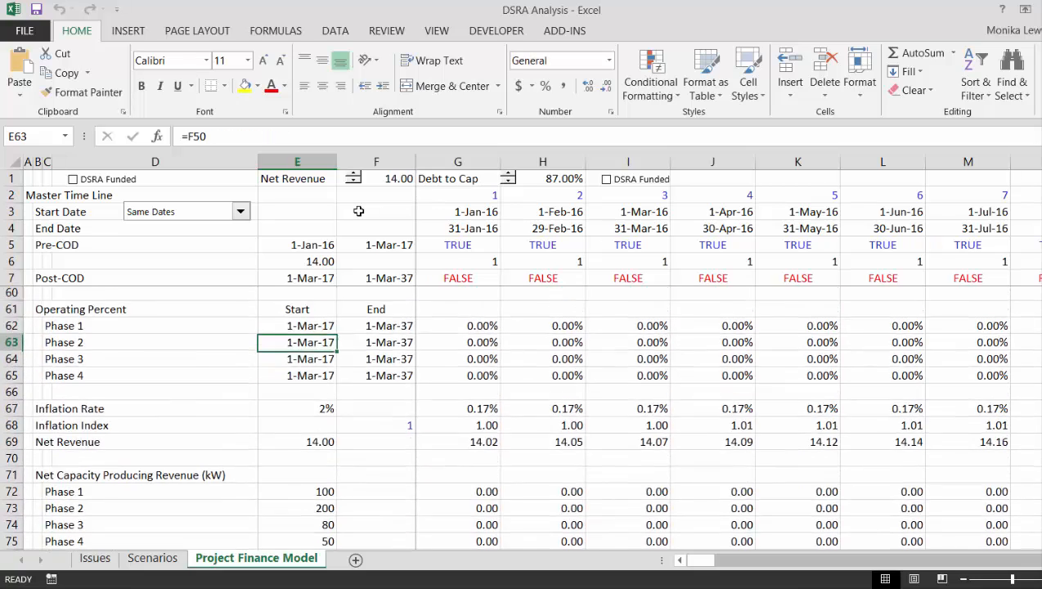
pyautogui.press('Down')
pyautogui.press('Down')
pyautogui.press('Down')
pyautogui.press('Down')
pyautogui.press('Down')
pyautogui.press('Down')
pyautogui.press('Down')
pyautogui.press('Down')
pyautogui.press('Down')
pyautogui.press('Down')
pyautogui.press('Down')
pyautogui.press('Down')
pyautogui.press('Down')
pyautogui.press('Down')
pyautogui.press('Down')
pyautogui.press('Down')
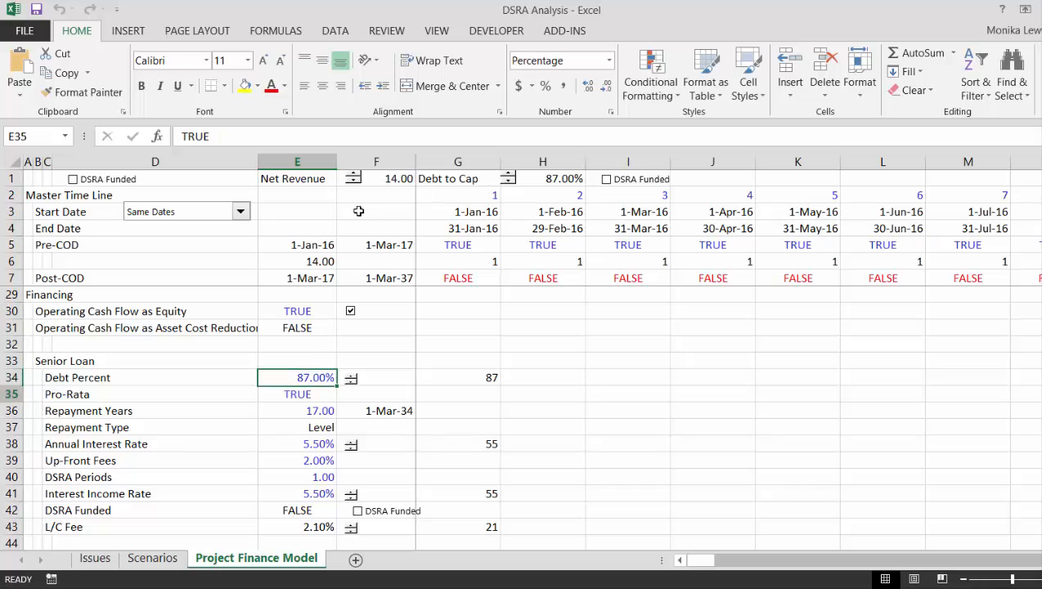
pyautogui.press('Up')
pyautogui.press('Up')
pyautogui.press('Up')
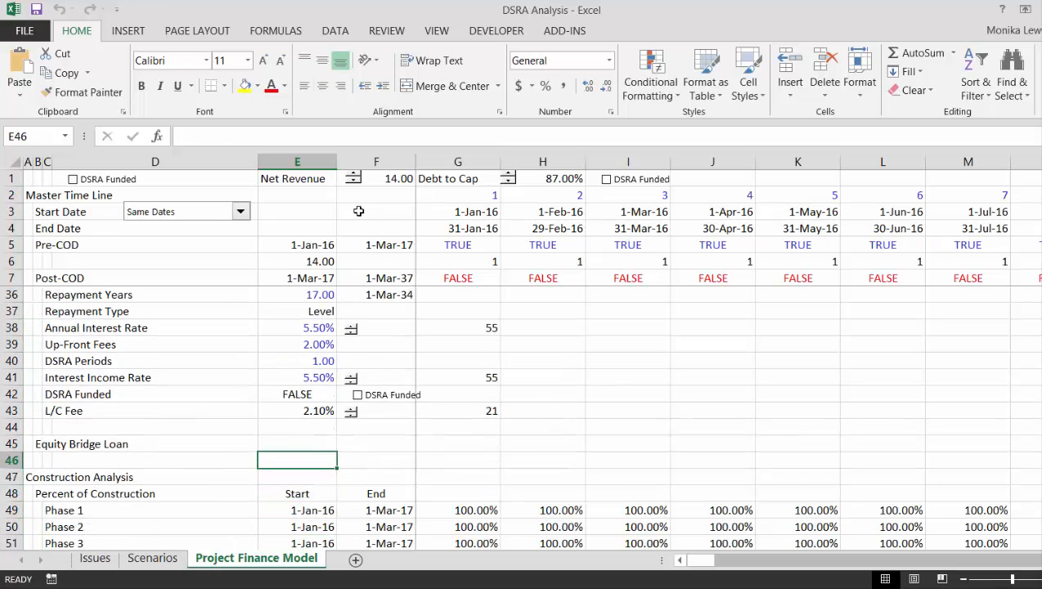
# Step: Apply the custom input colour coding to the Project Finance Model sheet and go to the L/C Fee in E43
pyautogui.hotkey('ctrl', 'alt', 'c')
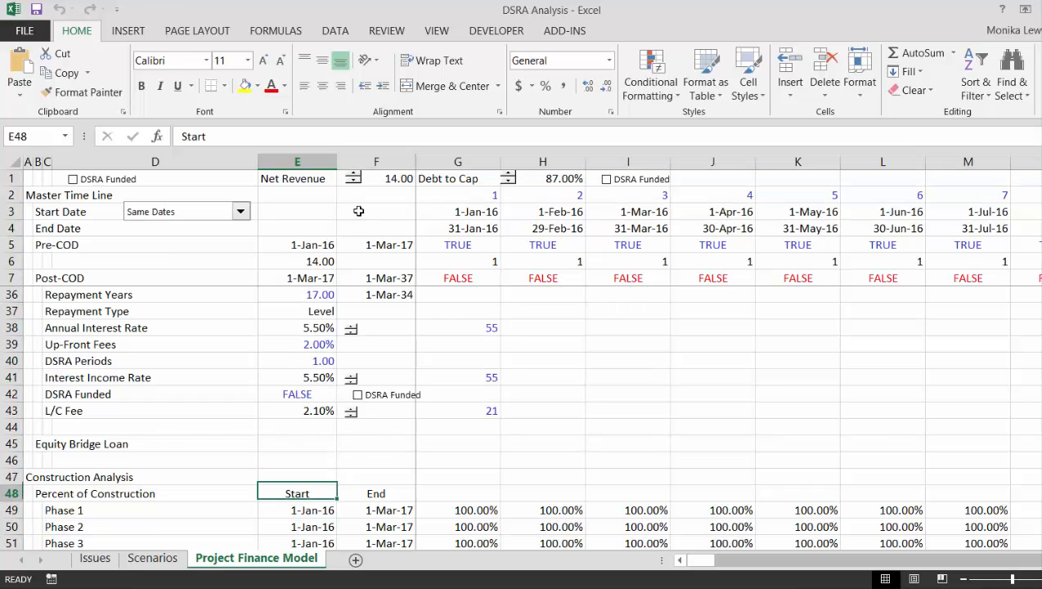
pyautogui.press('Down')
pyautogui.press('Up')
pyautogui.press('Up')
pyautogui.press('Up')
pyautogui.press('Up')
pyautogui.press('Up')
pyautogui.press('Up')
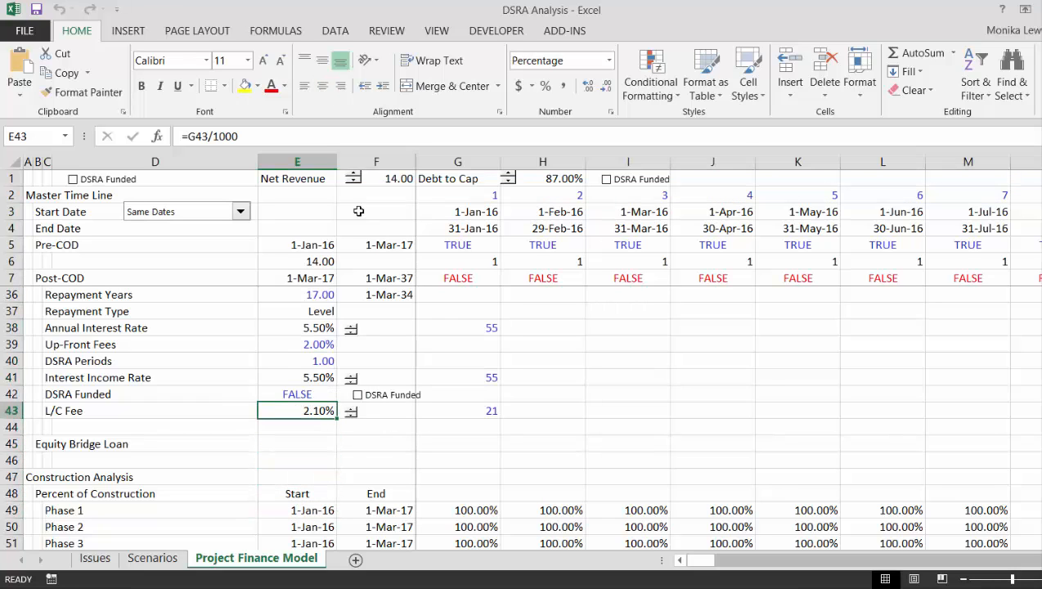
# Step: Switch the DSRA Funded option on and back off
pyautogui.press('Left')
pyautogui.press('Right')
pyautogui.press('Right')
pyautogui.press('Up')
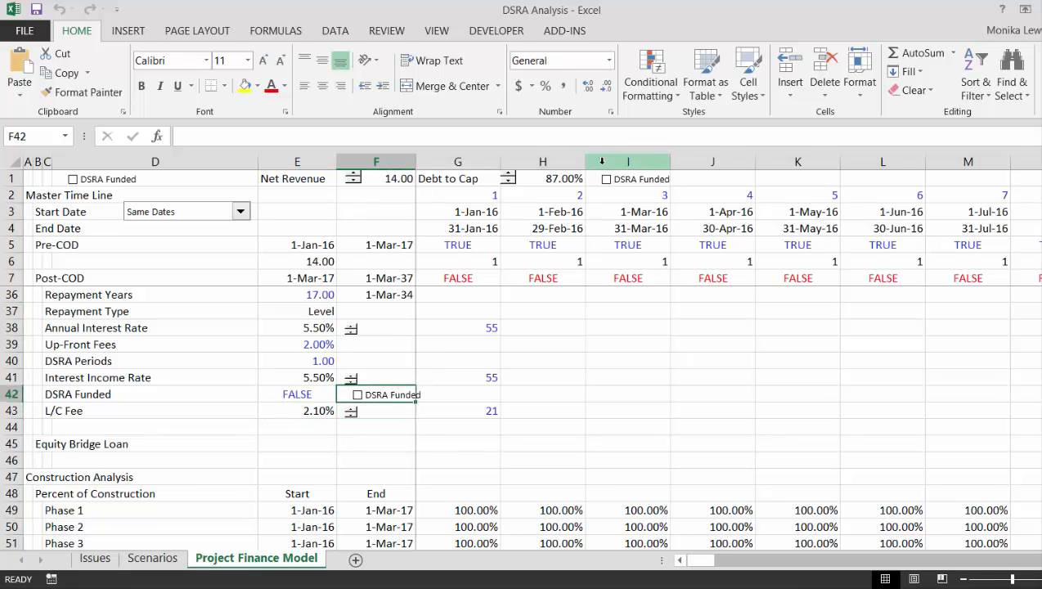
pyautogui.click(605, 187)
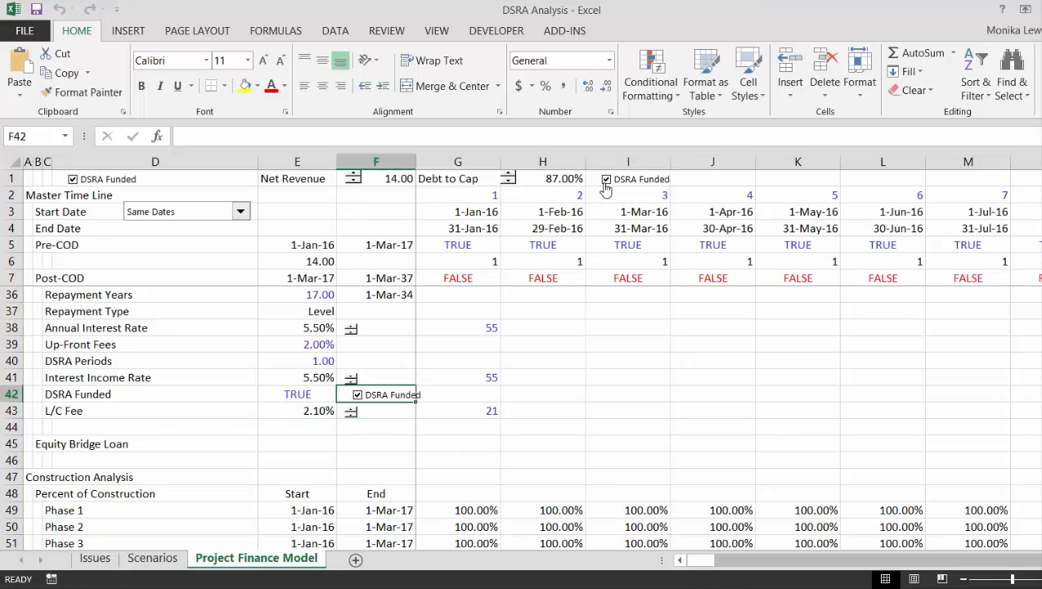
pyautogui.click(605, 188)
# Step: On the Issues sheet, read the notes on how the DSRA affects debt and equity under debt-to-capital and DSCR constraints
pyautogui.hotkey('ctrl', 'pageup')
pyautogui.hotkey('ctrl', 'pageup')
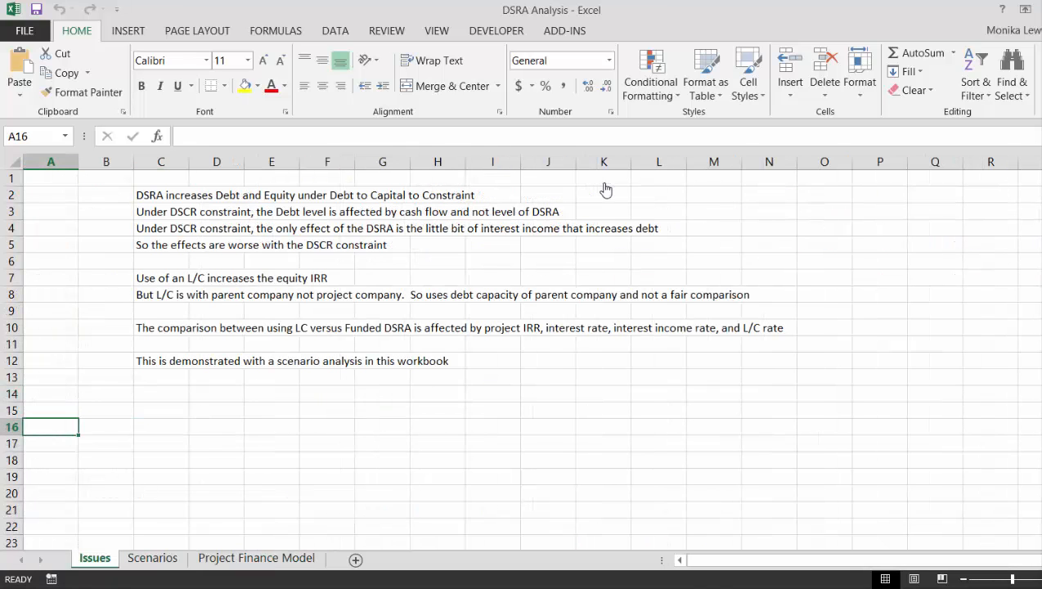
pyautogui.press('Up')
pyautogui.press('Up')
pyautogui.press('Up')
pyautogui.hotkey('ctrl', 'Up')
pyautogui.press('Down')
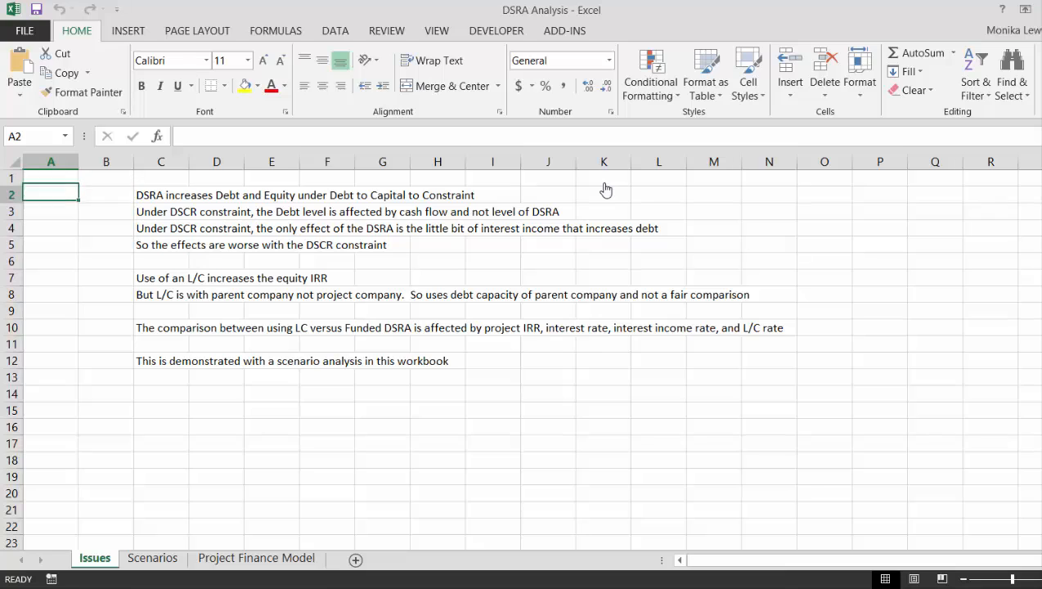
pyautogui.press('Right')
pyautogui.press('Right')
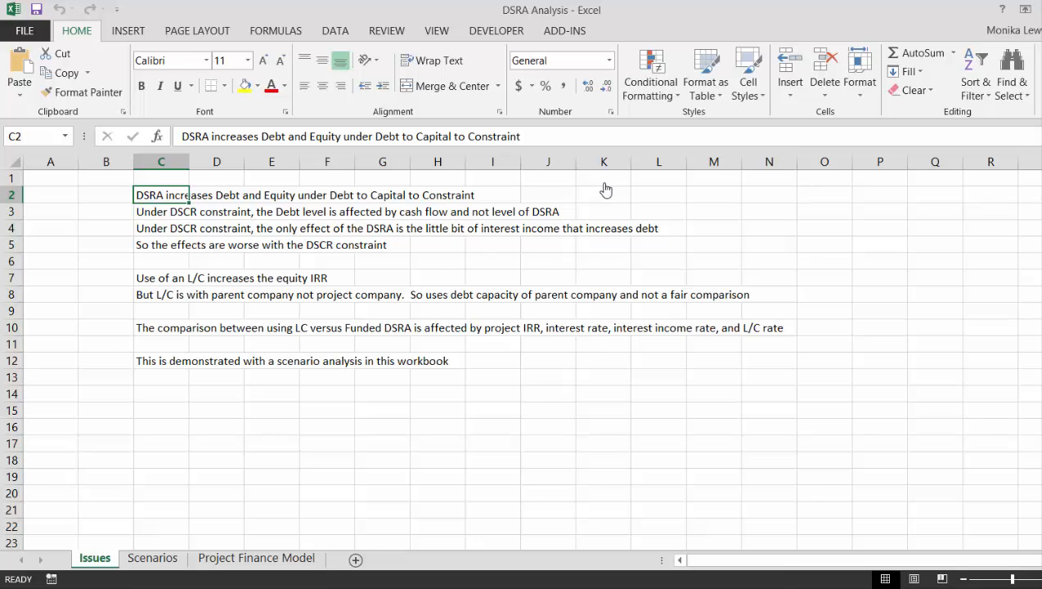
pyautogui.press('Down')
pyautogui.press('Down')
pyautogui.press('Down')
pyautogui.press('Down')
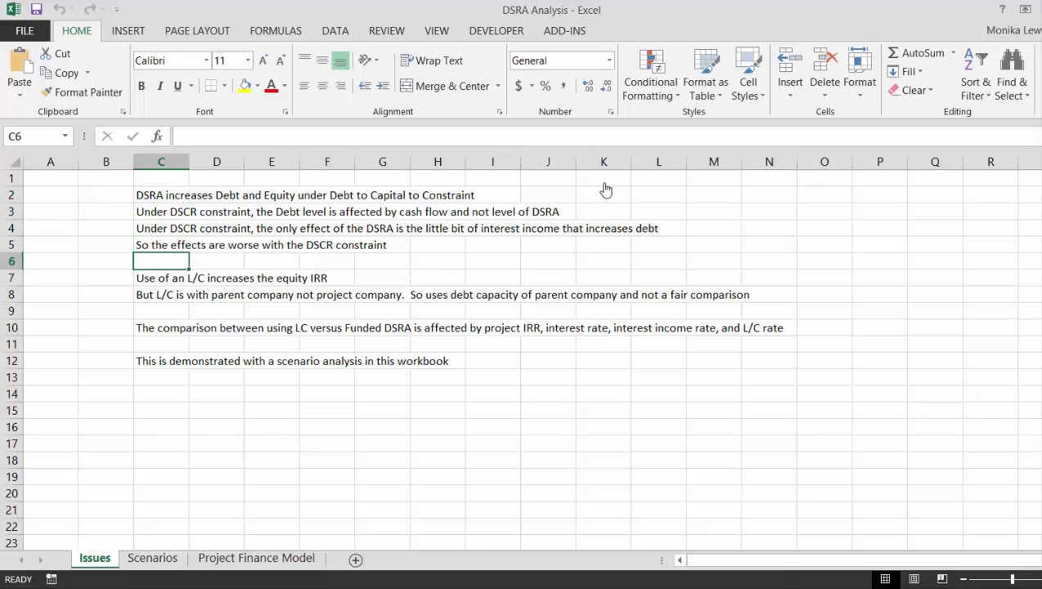
pyautogui.press('Down')
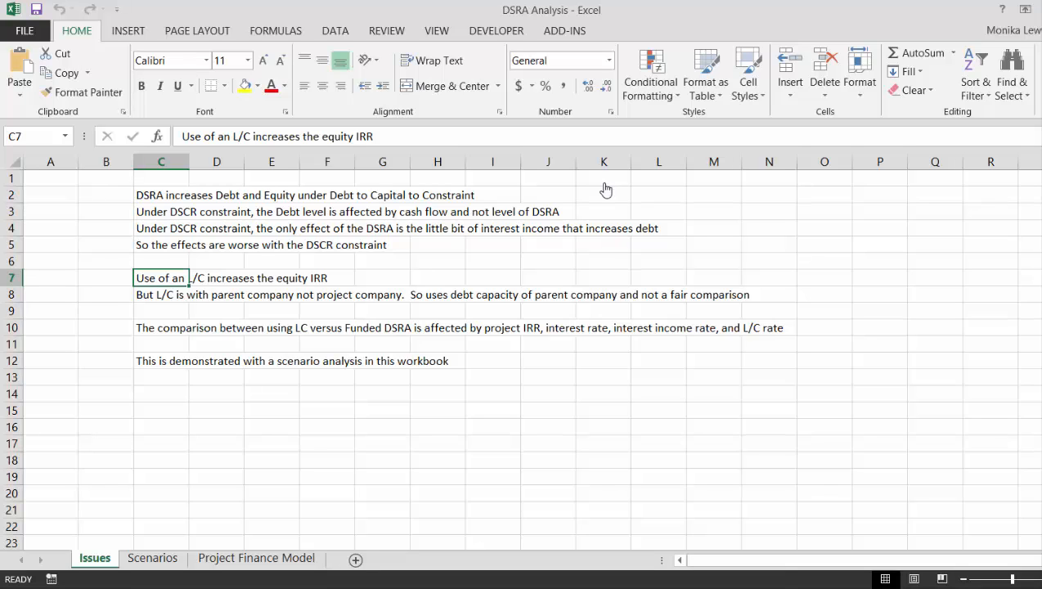
# Step: Examine the notes in C7 and C8 on using an L/C and its effect on parent company debt capacity
pyautogui.press('Up')
pyautogui.press('Up')
pyautogui.press('Down')
pyautogui.press('Down')
pyautogui.press('Down')
pyautogui.press('Up')
pyautogui.press('Down')
pyautogui.press('Down')
pyautogui.press('Up')
pyautogui.press('Up')
pyautogui.press('Up')
pyautogui.press('Down')
pyautogui.press('Down')
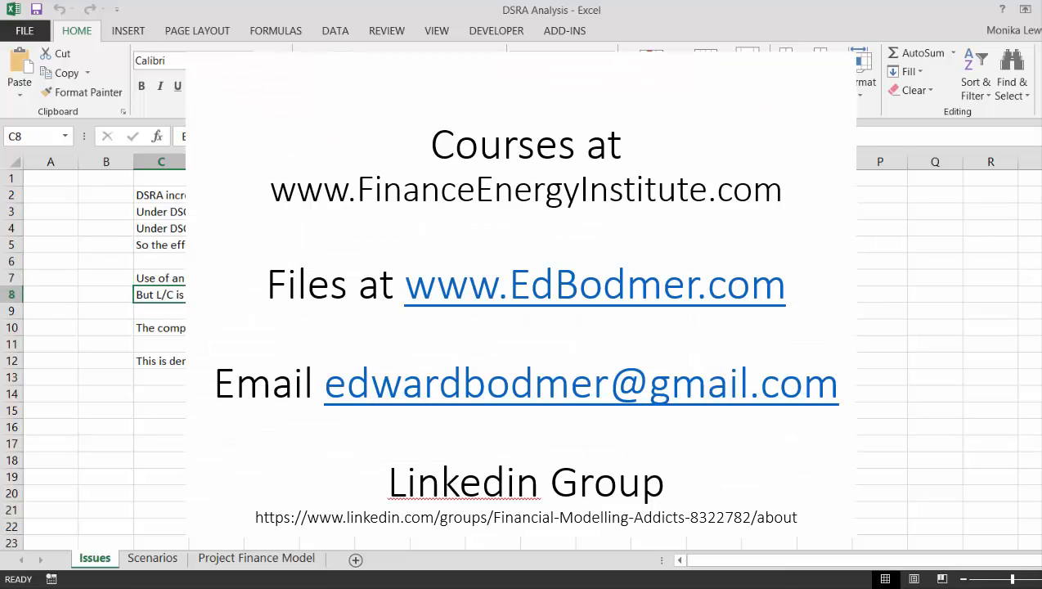
pyautogui.press('Down')
pyautogui.press('Up')
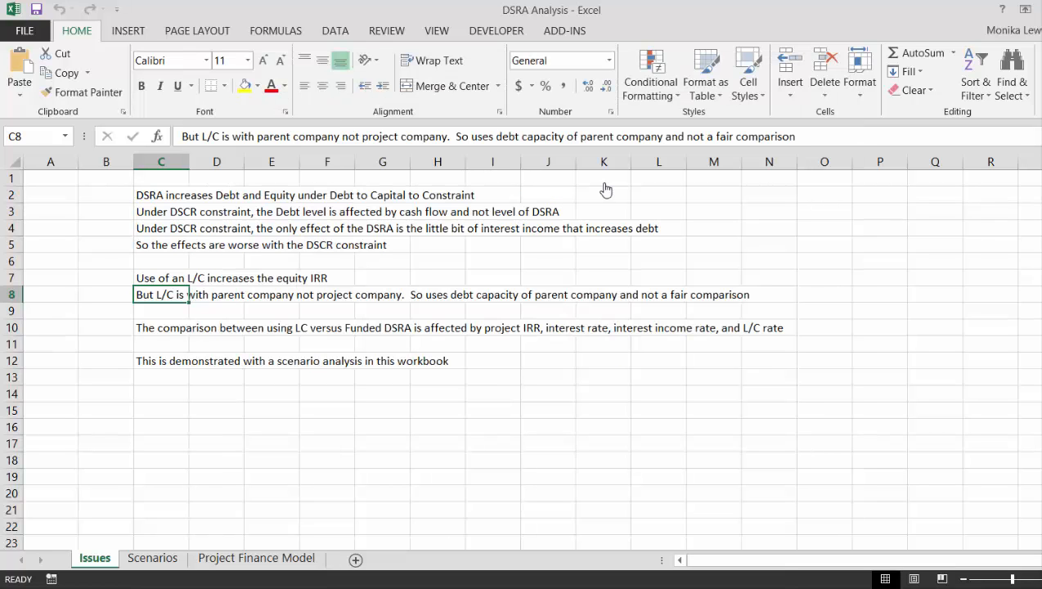
pyautogui.press('Up')
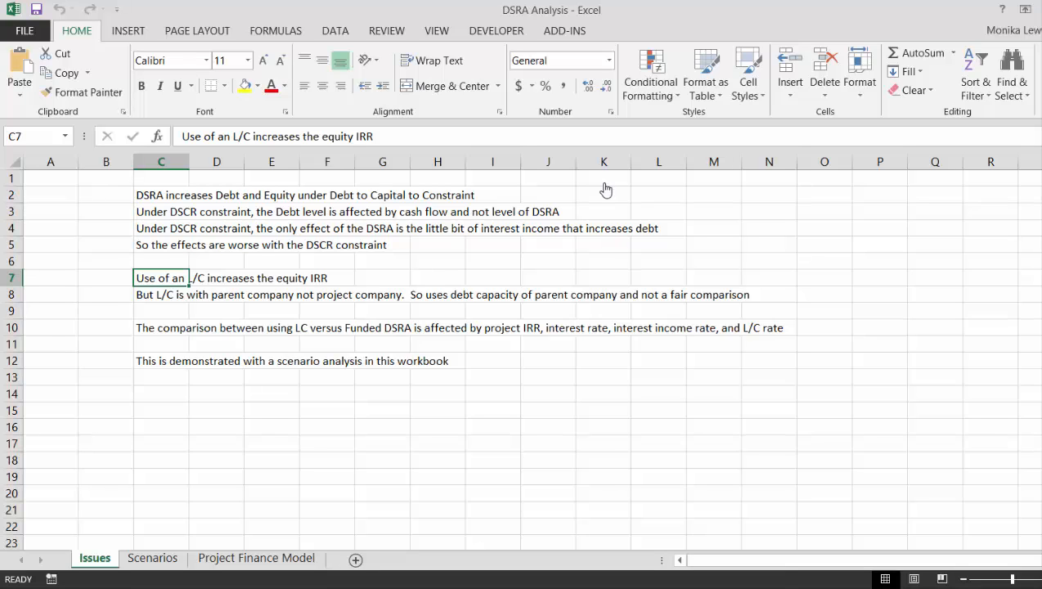
pyautogui.press('Down')
pyautogui.press('Up')
pyautogui.press('Down')
pyautogui.press('Up')
pyautogui.press('Up')
# Step: Read the notes on comparing an L/C with a funded DSRA and on the scenario analysis, returning to C1
pyautogui.press('Down')
pyautogui.press('Down')
pyautogui.press('Down')
pyautogui.press('Down')
pyautogui.press('Down')
pyautogui.press('Down')
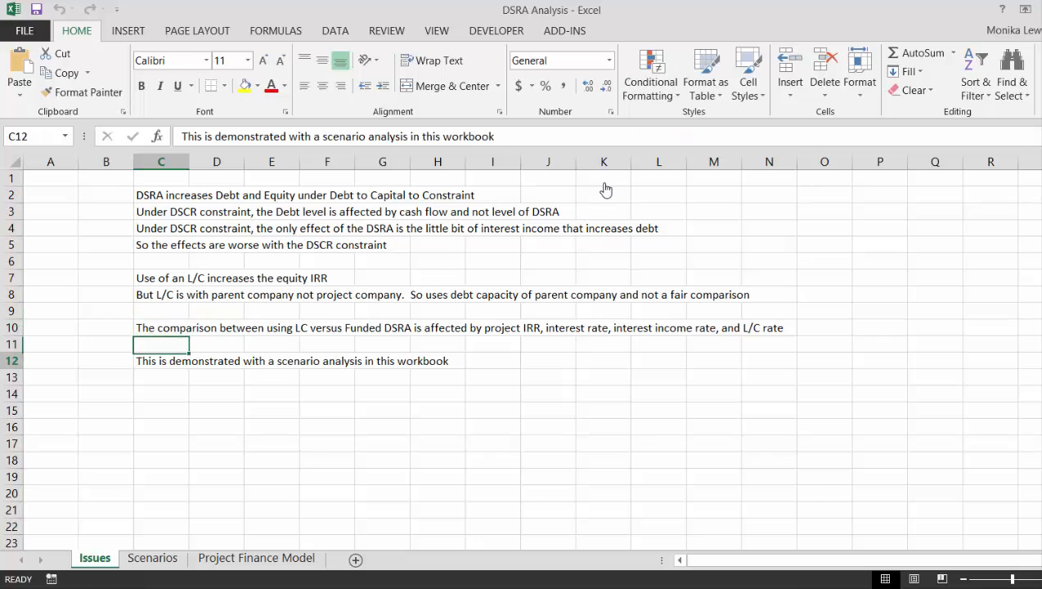
pyautogui.press('Up')
pyautogui.press('Up')
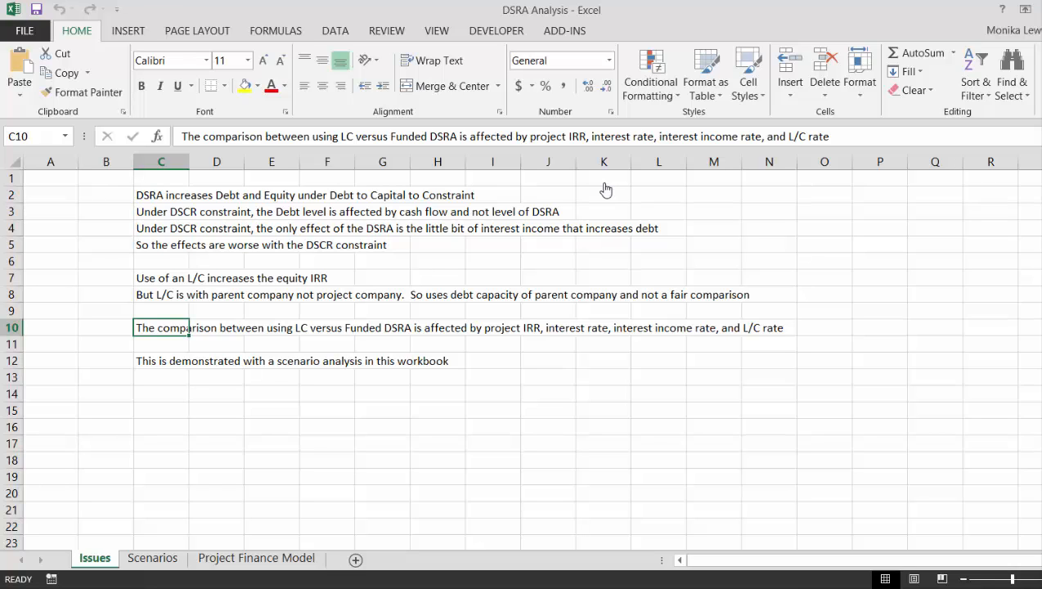
pyautogui.press('Down')
pyautogui.press('Down')
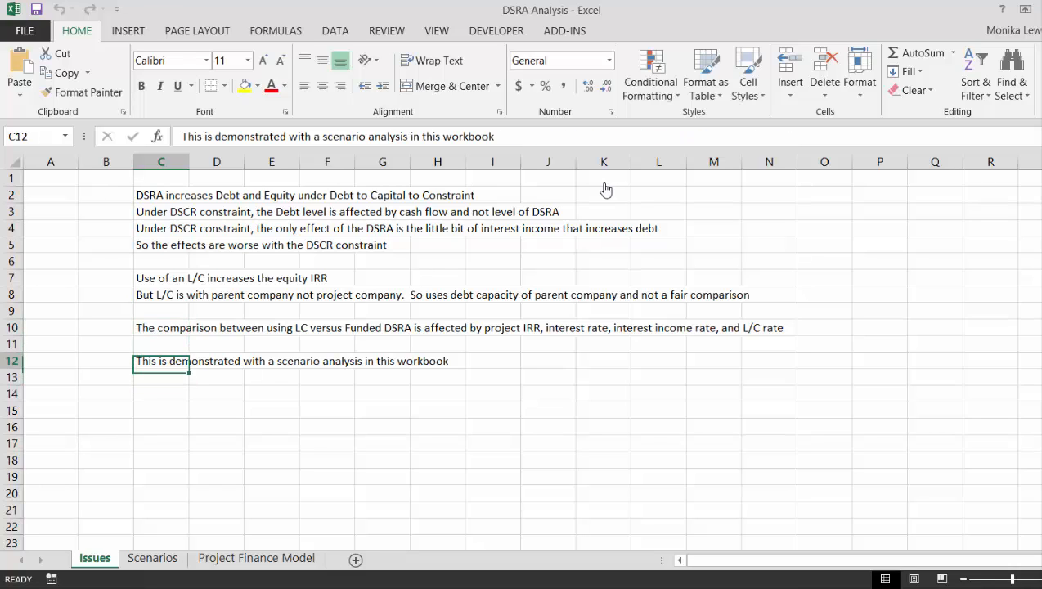
pyautogui.press('Up')
pyautogui.press('Up')
pyautogui.press('Up')
pyautogui.press('Up')
pyautogui.press('Up')
pyautogui.press('Up')
pyautogui.press('Up')
pyautogui.press('Up')
pyautogui.press('Up')
pyautogui.press('Up')
pyautogui.press('Up')
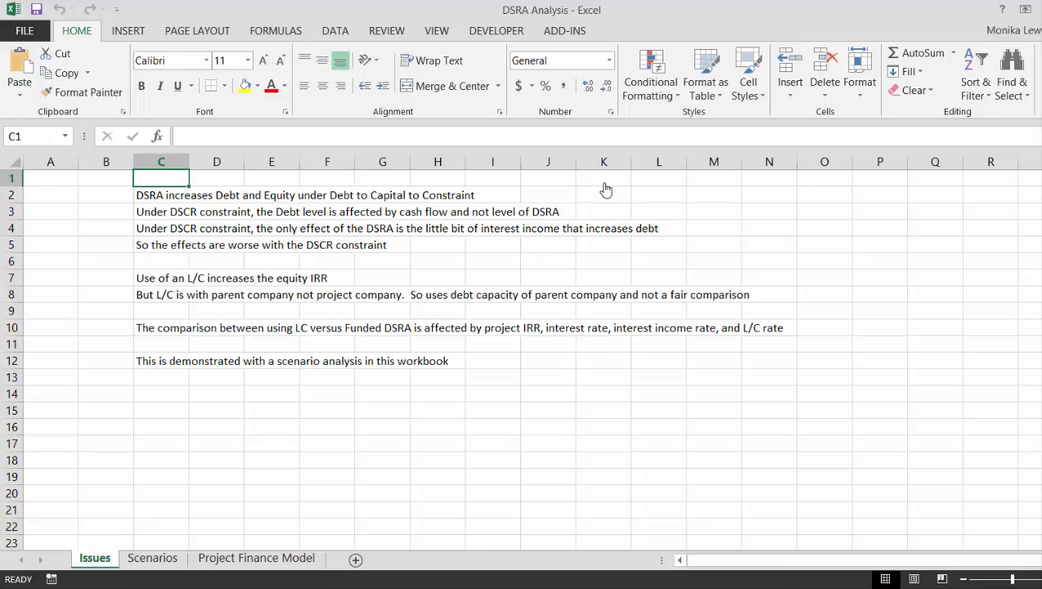
# Step: On the Scenarios sheet, examine the phase start dates for the Same Dates and Low Pre-Op scenarios
pyautogui.hotkey('ctrl', 'pagedown')
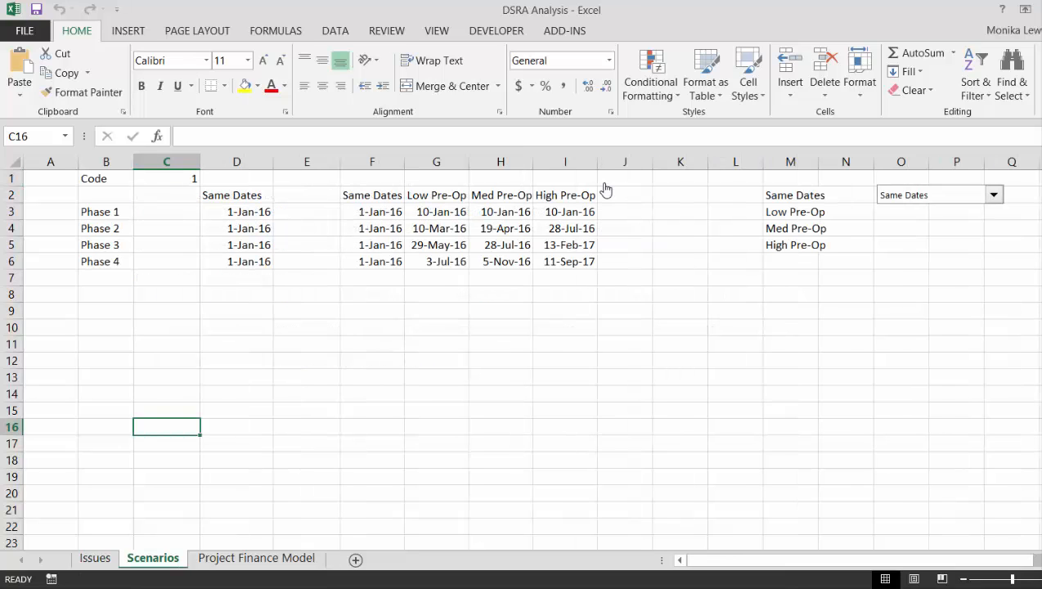
pyautogui.press('Up')
pyautogui.press('Up')
pyautogui.press('Up')
pyautogui.press('Up')
pyautogui.press('Up')
pyautogui.press('Up')
pyautogui.press('Up')
pyautogui.press('Up')
pyautogui.press('Up')
pyautogui.press('Up')
pyautogui.press('Up')
pyautogui.press('Up')
pyautogui.press('Up')
pyautogui.press('Up')
pyautogui.press('Right')
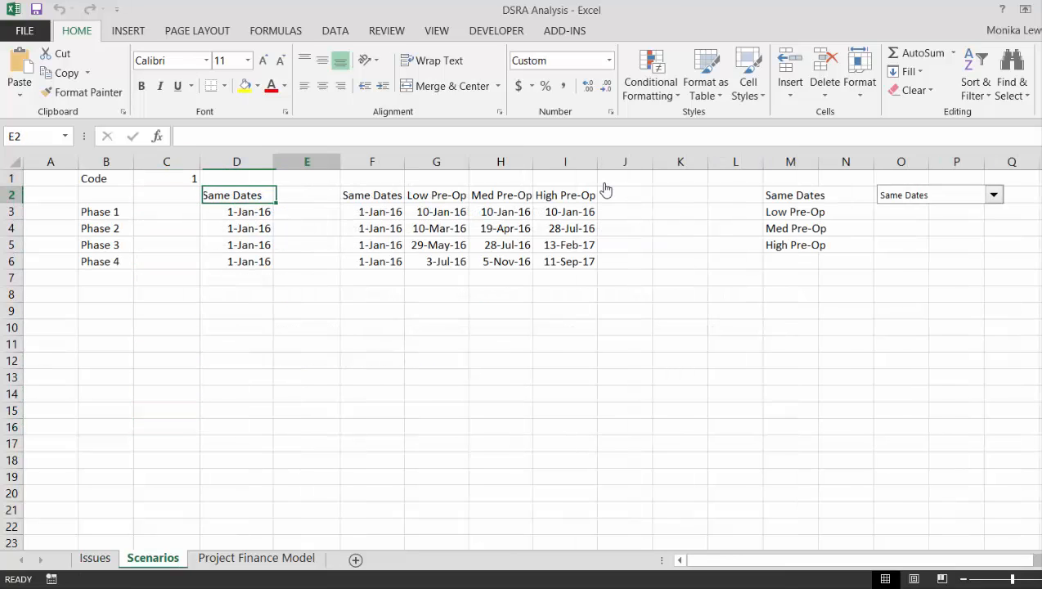
pyautogui.press('Right')
pyautogui.press('Down')
pyautogui.press('Right')
pyautogui.press('Right')
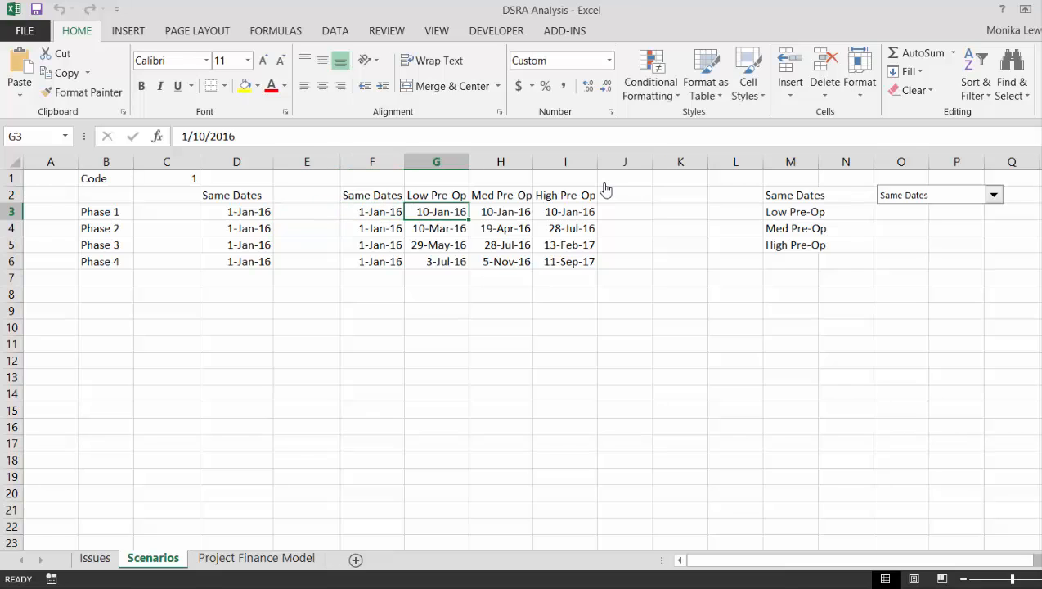
# Step: Apply the custom input colour coding to the Scenarios sheet and review the dates across to the High Pre-Op heading
pyautogui.hotkey('ctrl', 'alt', 'c')
pyautogui.press('Down')
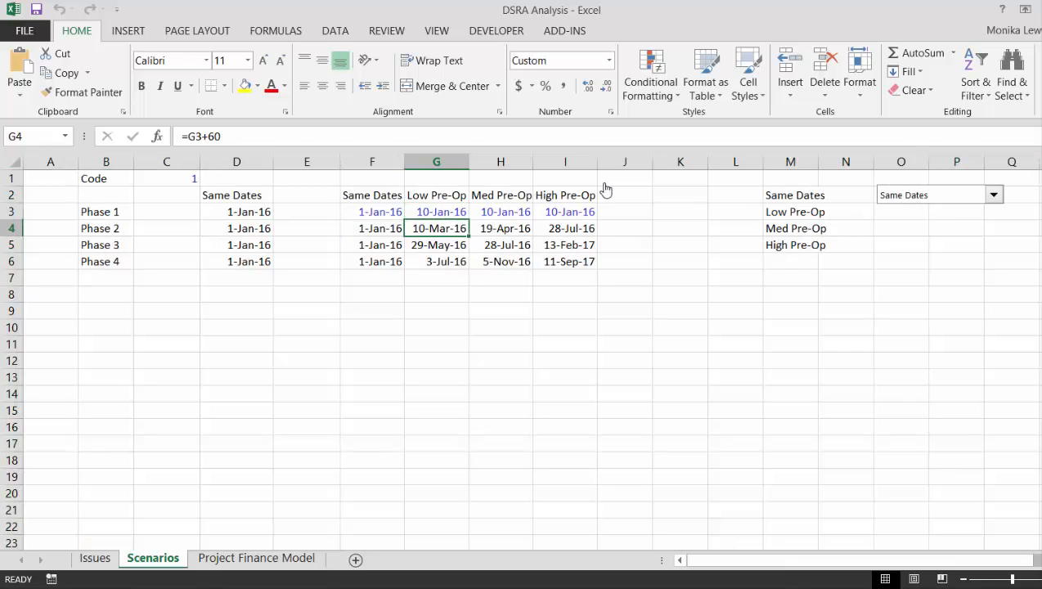
pyautogui.press('Right')
pyautogui.press('Right')
pyautogui.press('Up')
pyautogui.press('Up')
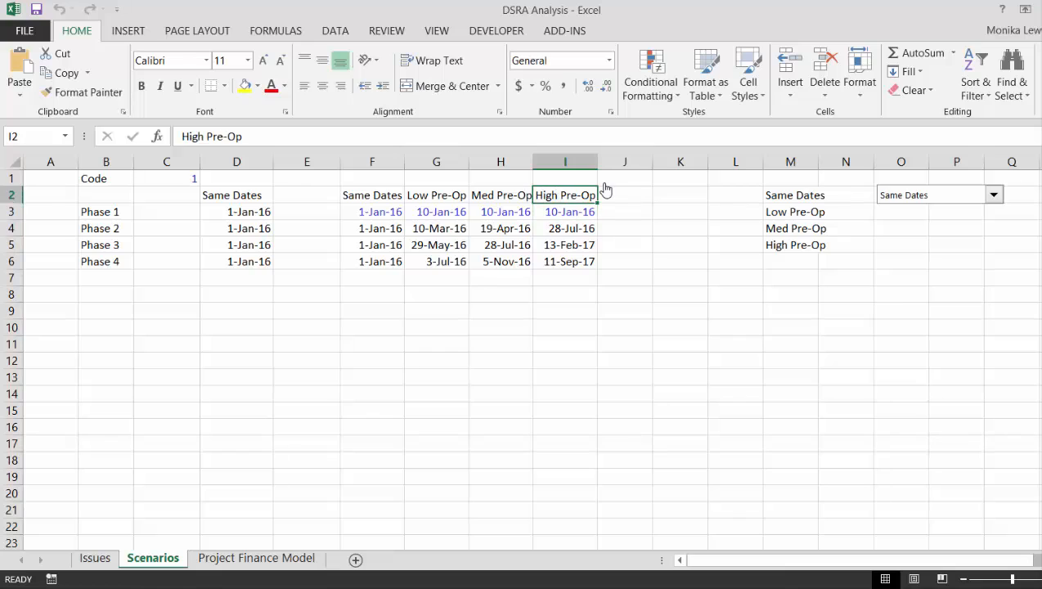
# Step: Set the tab colour of the Scenarios sheet to red
pyautogui.rightClick(138, 561)
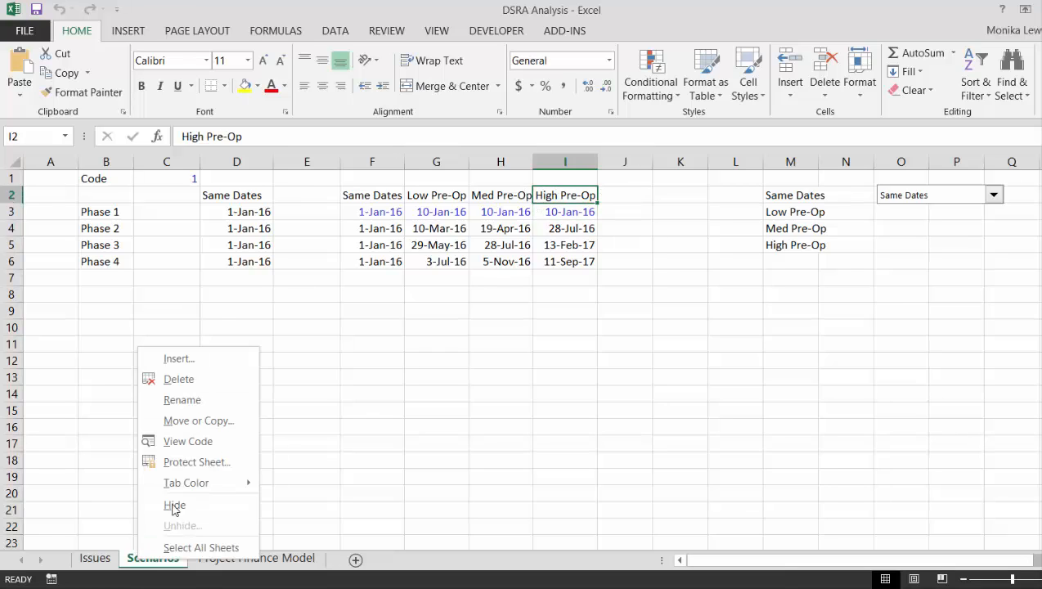
pyautogui.moveTo(251, 489)
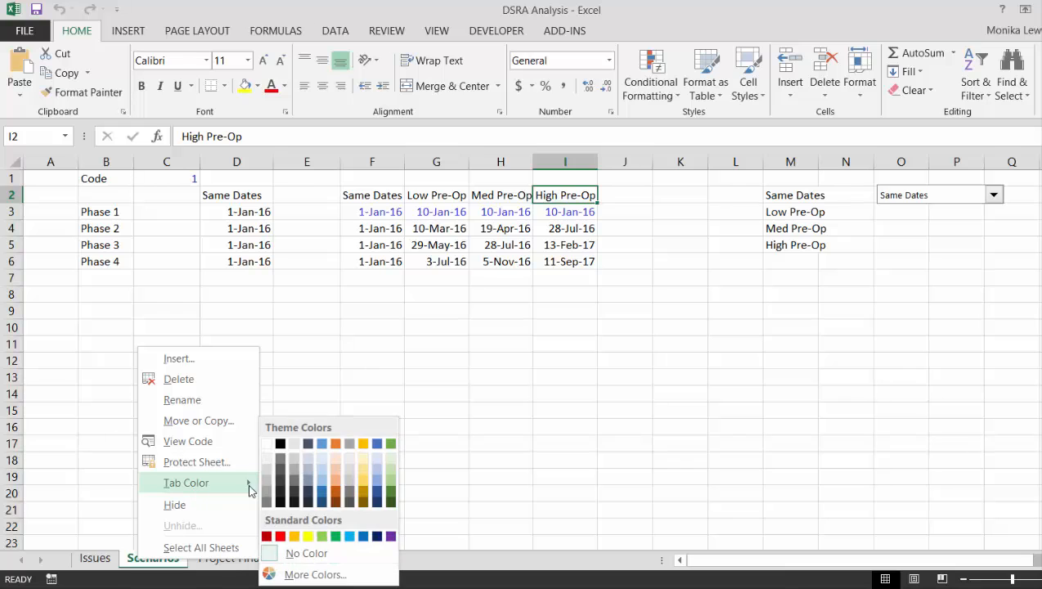
pyautogui.click(267, 535)
# Step: From the Project Finance Model sheet, run the A_Implement_Generic_Macros macro of Generic Macros.xlsm
pyautogui.click(266, 560)
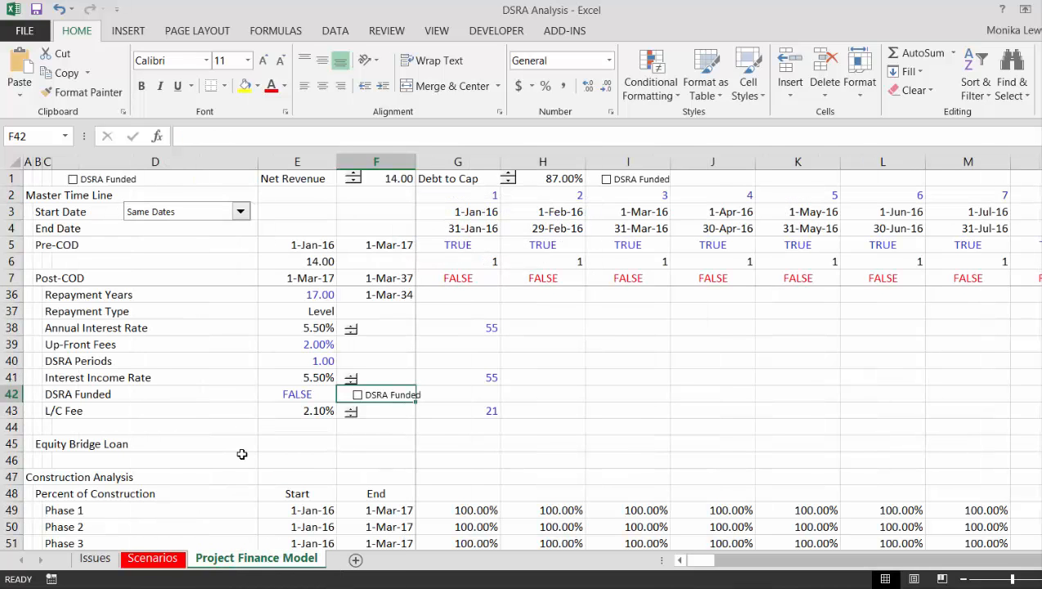
pyautogui.click(552, 33)
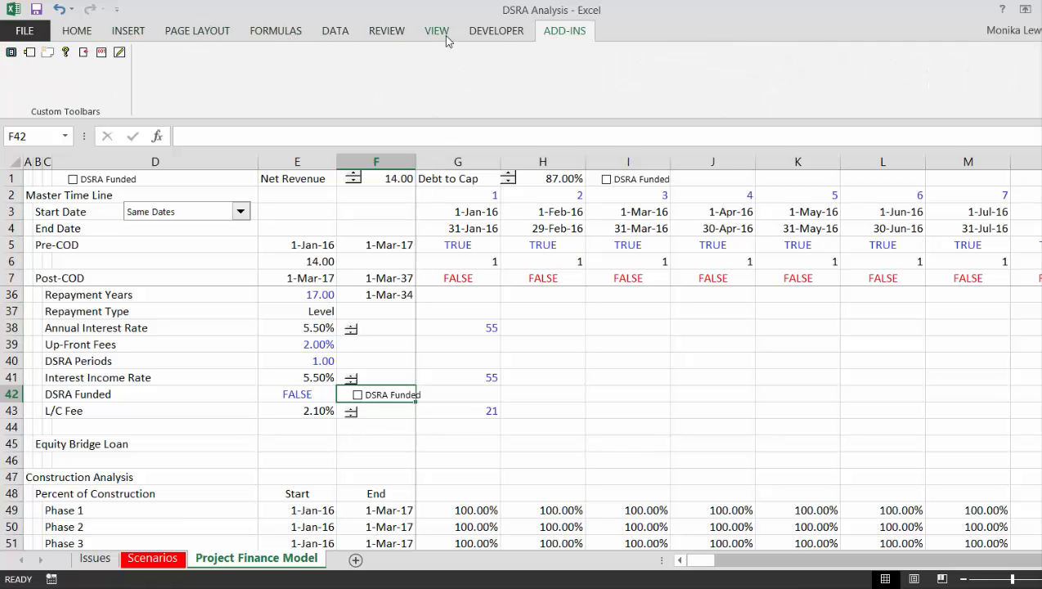
pyautogui.click(484, 33)
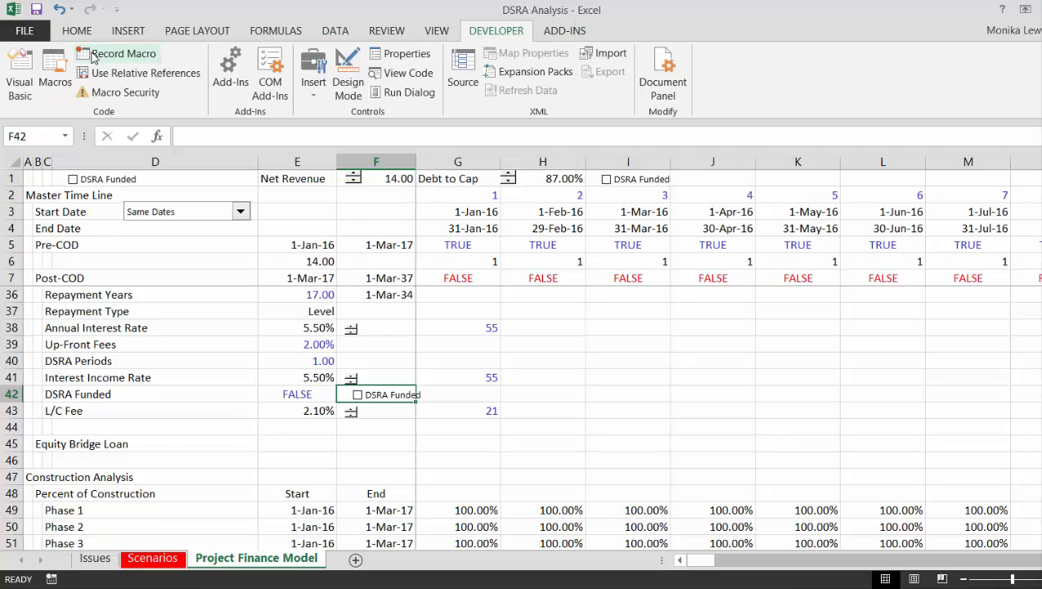
pyautogui.click(51, 71)
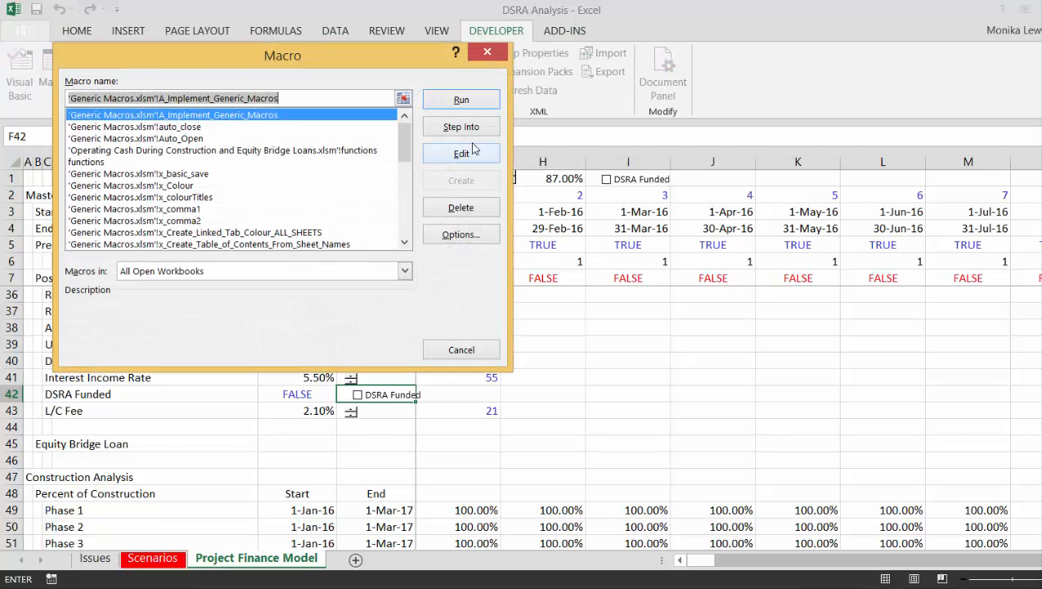
pyautogui.click(462, 101)
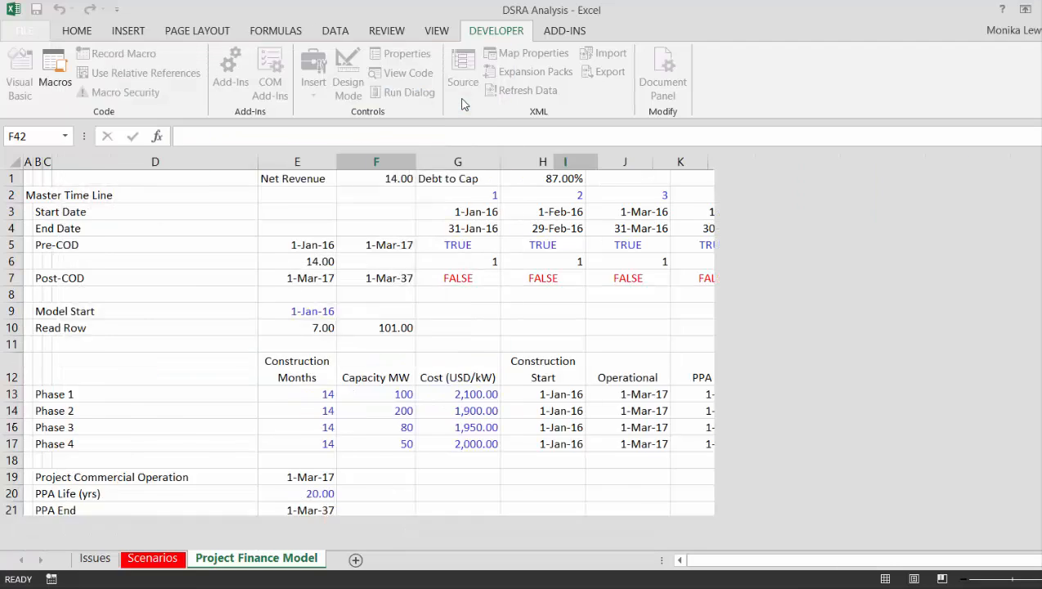
# Step: On the Project Finance Model sheet, apply the Colour Cells from Sheet Tab Colour command
pyautogui.click(570, 31)
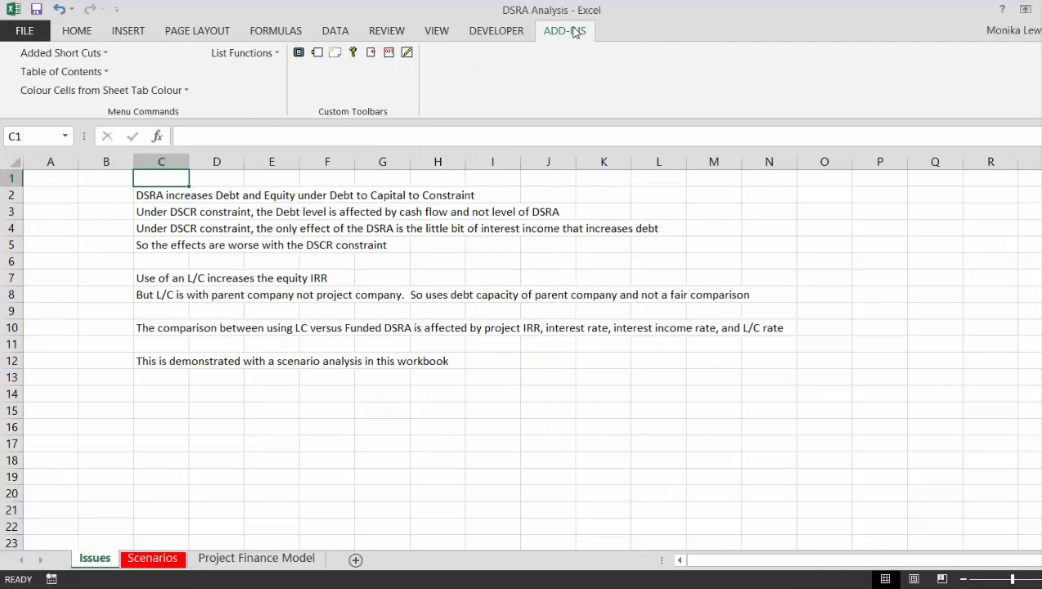
pyautogui.click(242, 564)
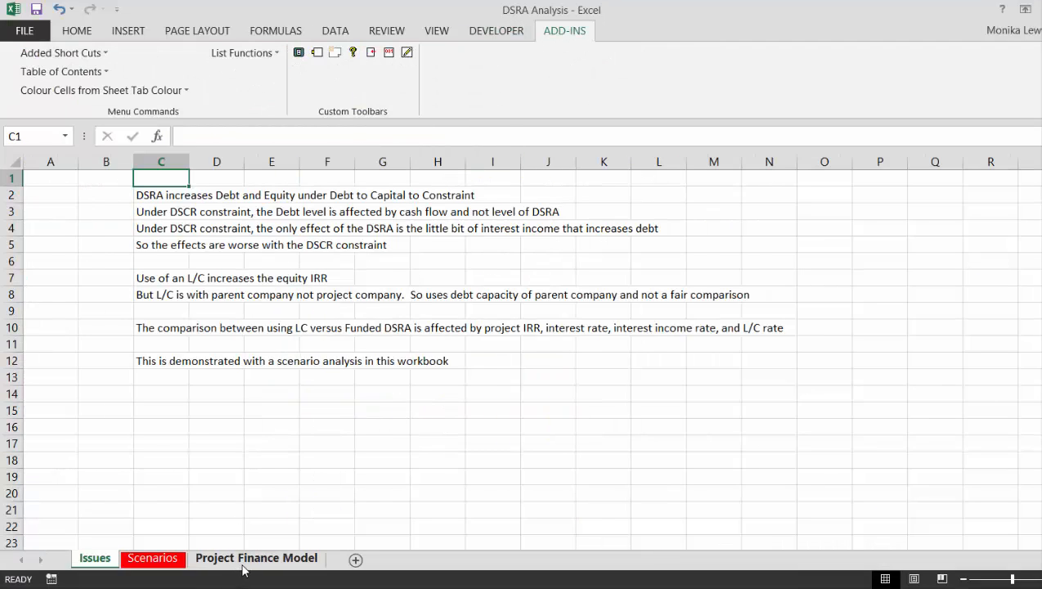
pyautogui.click(147, 95)
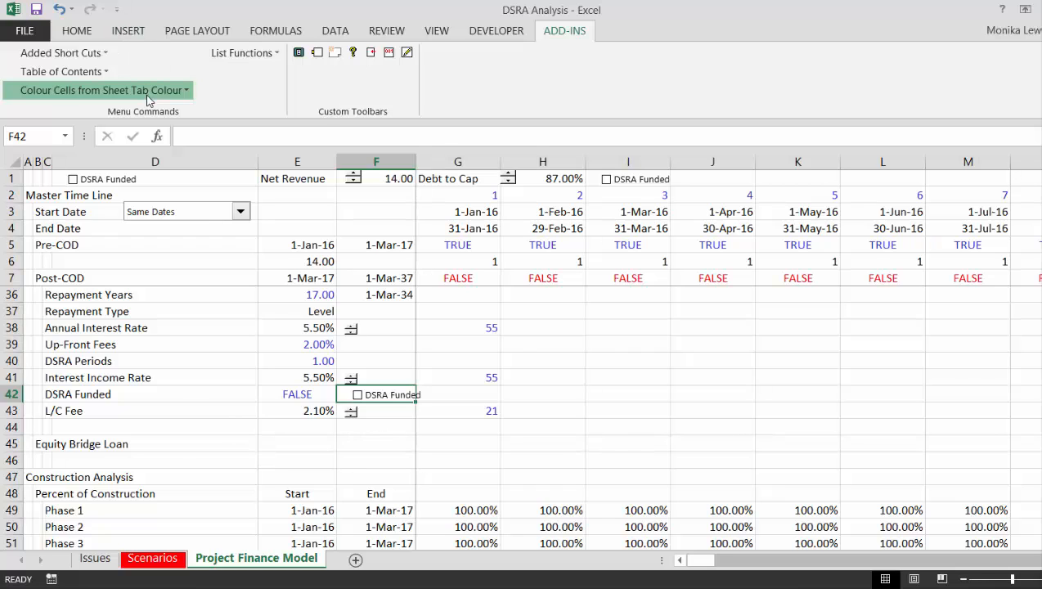
pyautogui.click(142, 112)
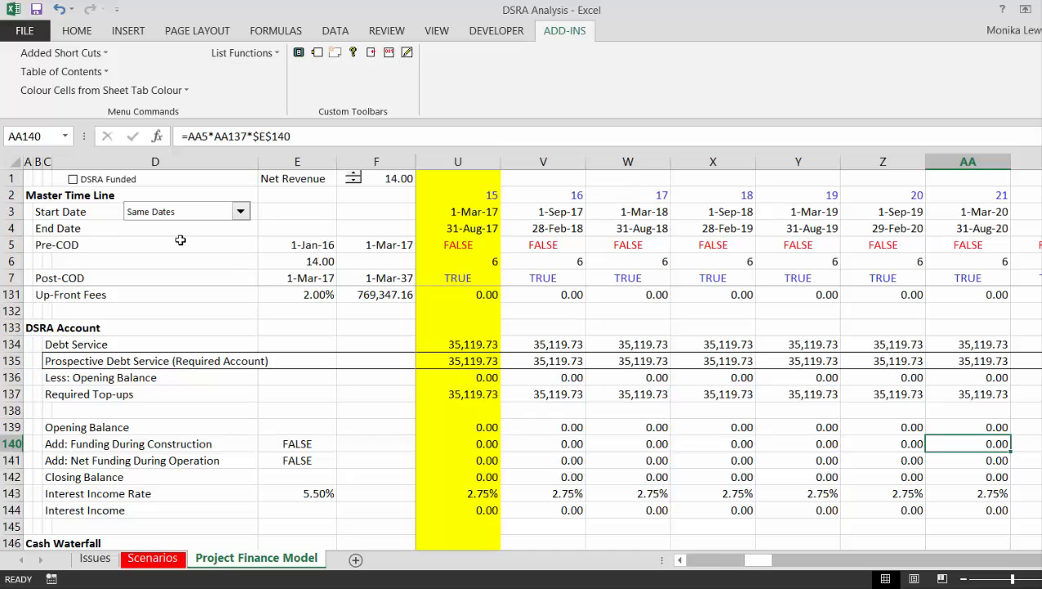
# Step: Switch on DSRA Funded and check the Add: Funding During Construction row around the last pre-COD period
pyautogui.click(74, 180)
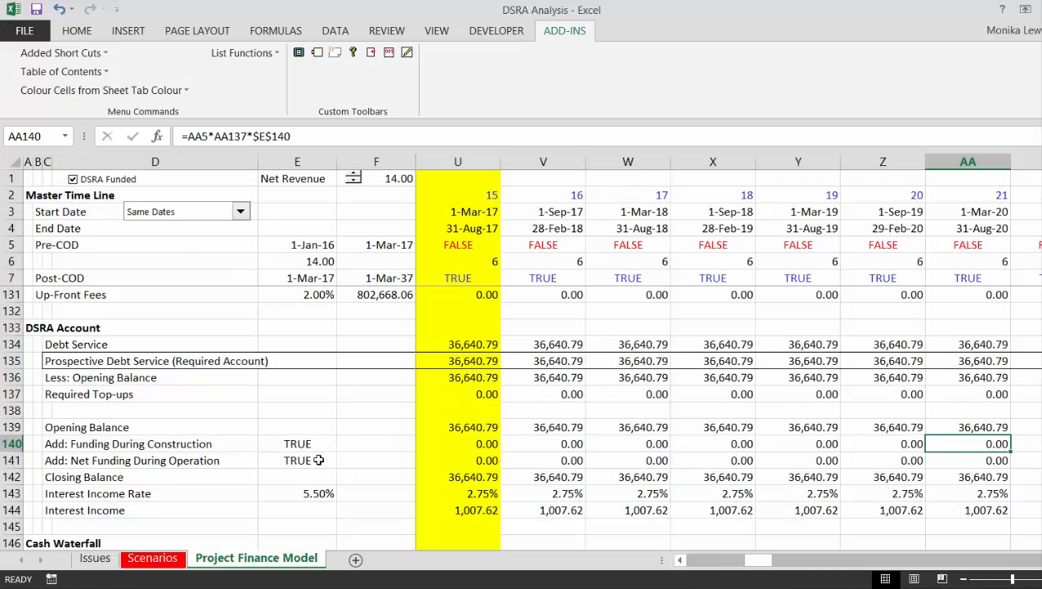
pyautogui.click(474, 440)
pyautogui.press('Left')
pyautogui.press('Left')
pyautogui.press('Left')
pyautogui.press('Left')
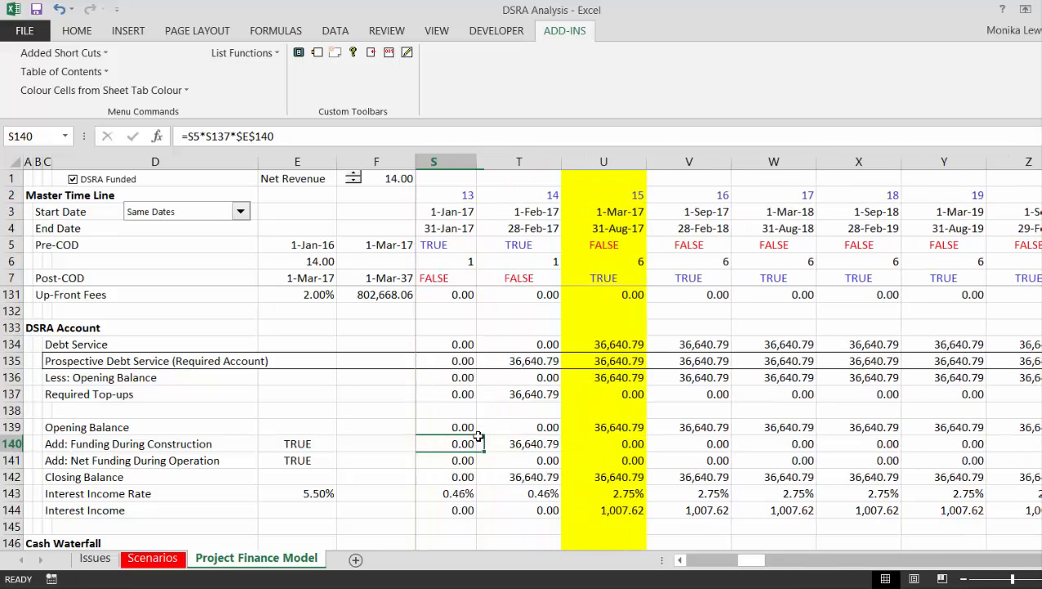
pyautogui.press('Right')
pyautogui.press('Right')
pyautogui.press('Right')
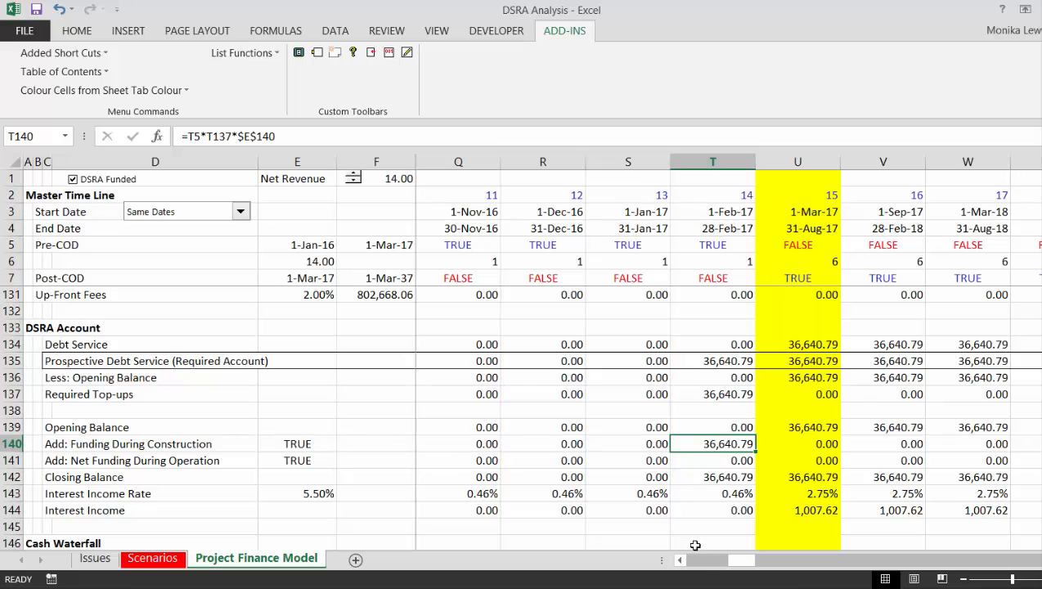
# Step: Examine the Add: Net Funding During Operation row of the DSRA Account across the operating periods to the end of the project
pyautogui.click(769, 461)
pyautogui.press('Right')
pyautogui.press('Right')
pyautogui.press('Right')
pyautogui.press('Right')
pyautogui.press('Right')
pyautogui.press('Right')
pyautogui.press('Right')
pyautogui.press('Right')
pyautogui.press('Right')
pyautogui.press('Right')
pyautogui.press('Right')
pyautogui.press('Right')
pyautogui.press('Right')
pyautogui.press('Right')
pyautogui.press('Right')
pyautogui.press('Right')
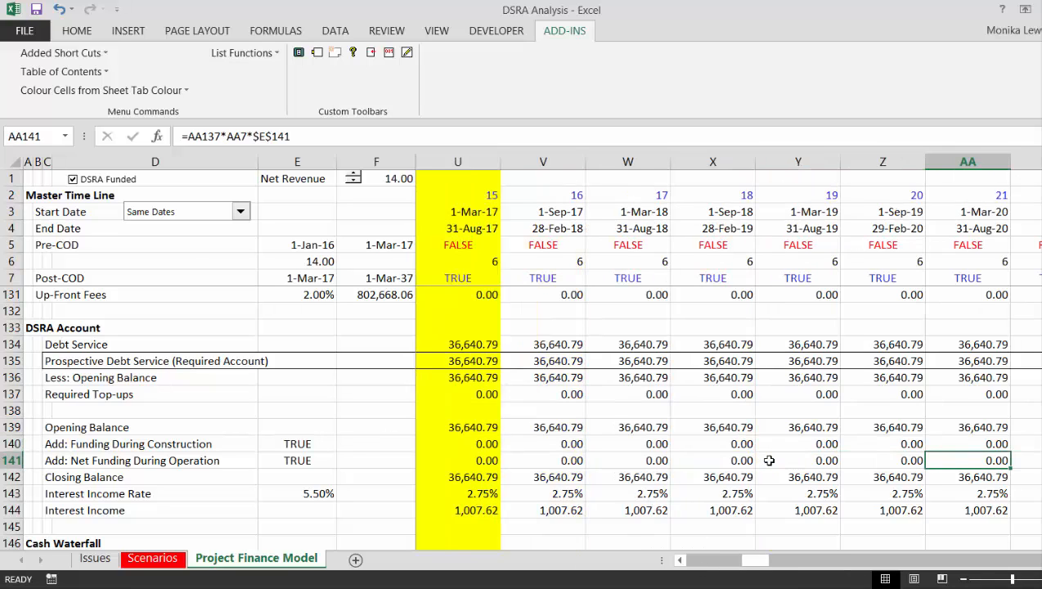
pyautogui.press('Right')
pyautogui.press('Right')
pyautogui.press('Right')
pyautogui.press('Right')
pyautogui.press('Right')
pyautogui.press('Right')
pyautogui.press('Right')
pyautogui.press('Right')
pyautogui.press('Right')
pyautogui.press('Right')
pyautogui.press('Right')
pyautogui.press('Right')
pyautogui.press('Right')
pyautogui.press('Right')
pyautogui.press('Right')
pyautogui.press('Right')
pyautogui.press('Right')
pyautogui.press('Right')
pyautogui.press('Right')
pyautogui.press('Right')
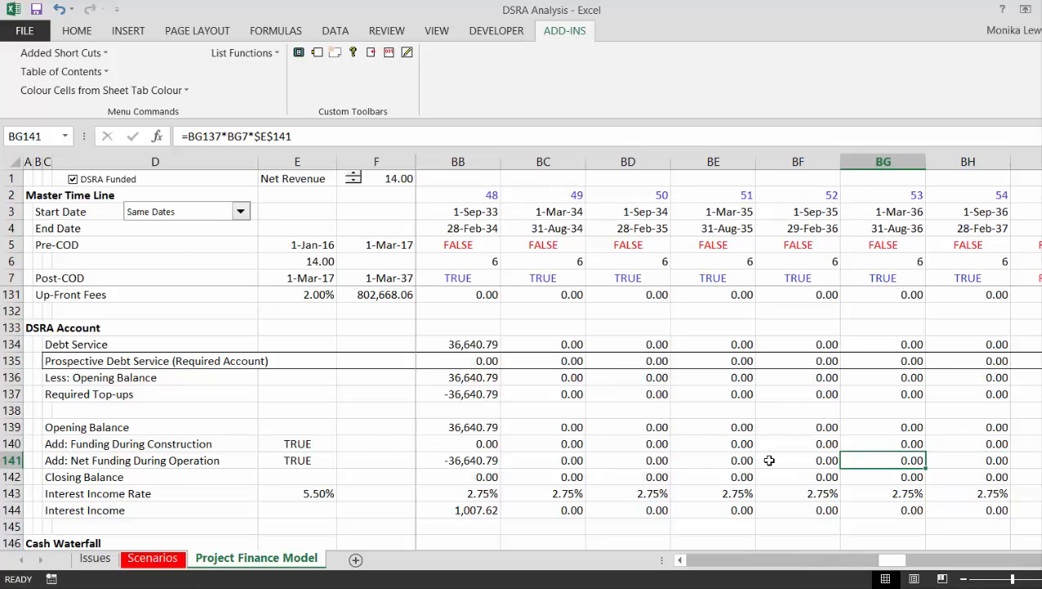
# Step: Examine the DSRA net funding and opening balance in period 48, the last debt repayment period
pyautogui.press('Left')
pyautogui.press('Left')
pyautogui.press('Left')
pyautogui.press('Left')
pyautogui.press('Left')
pyautogui.press('Left')
pyautogui.press('Left')
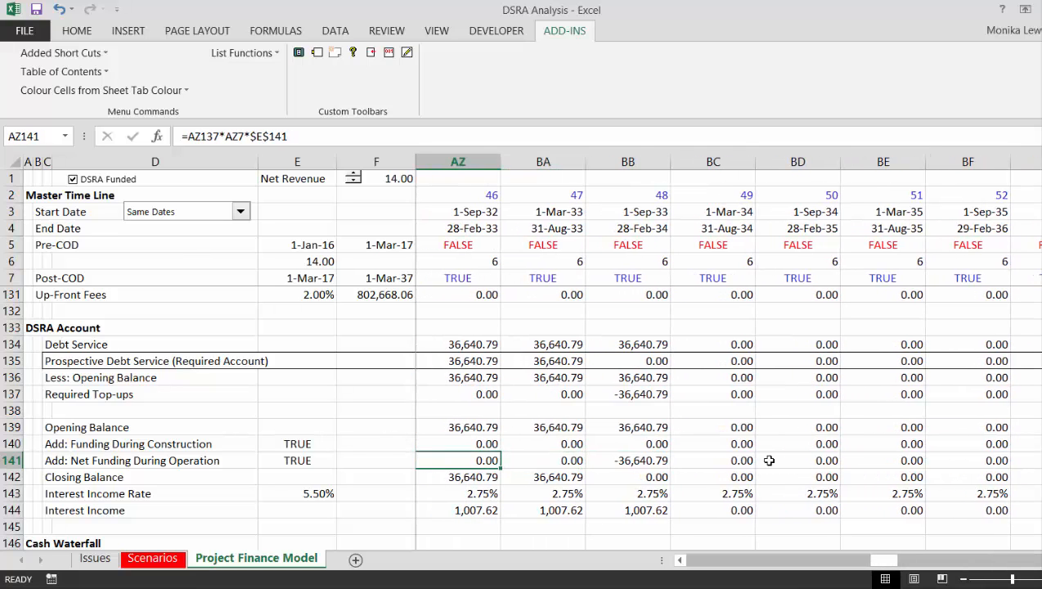
pyautogui.press('Right')
pyautogui.press('Right')
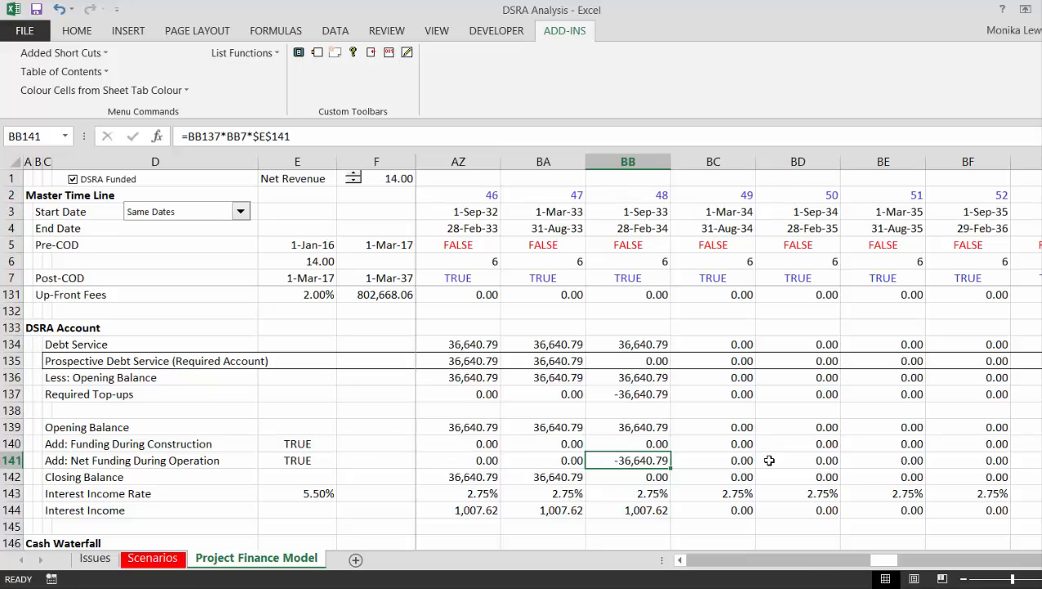
pyautogui.press('Up')
pyautogui.press('Up')
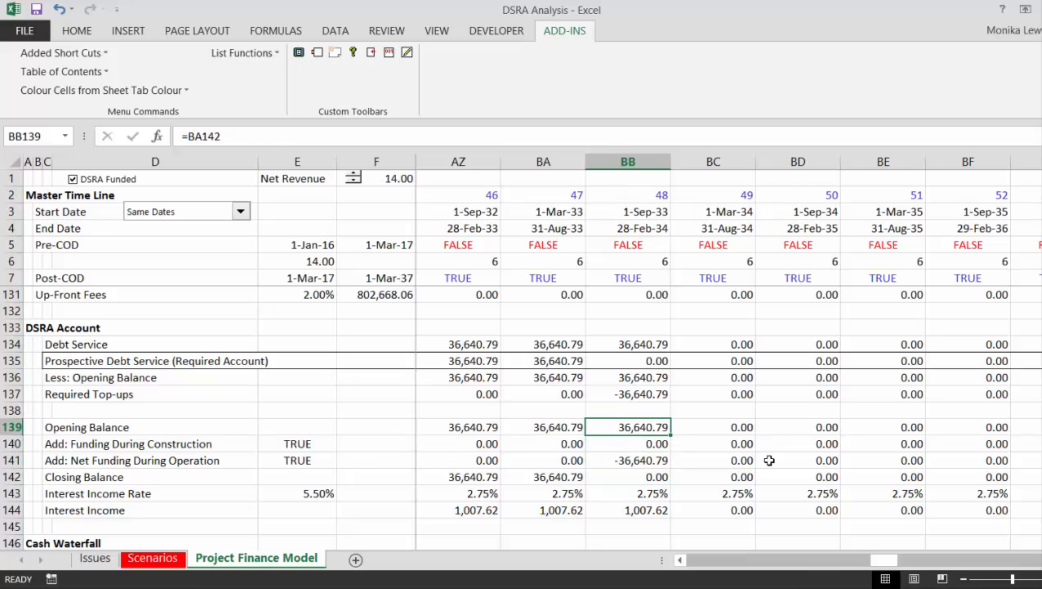
pyautogui.press('Down')
pyautogui.press('Down')
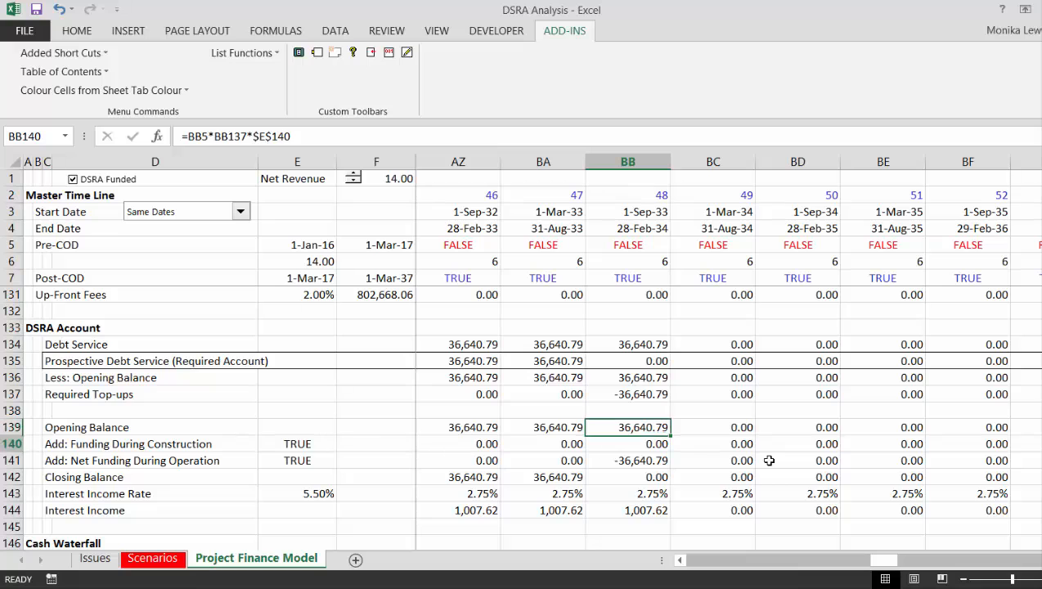
# Step: In the Debt Schedule, examine the opening balance and repayment for period 48
pyautogui.press('Up')
pyautogui.press('Up')
pyautogui.press('Up')
pyautogui.press('Up')
pyautogui.press('Up')
pyautogui.press('Up')
pyautogui.press('Up')
pyautogui.press('Up')
pyautogui.press('Up')
pyautogui.press('Up')
pyautogui.press('Up')
pyautogui.press('Up')
pyautogui.press('Up')
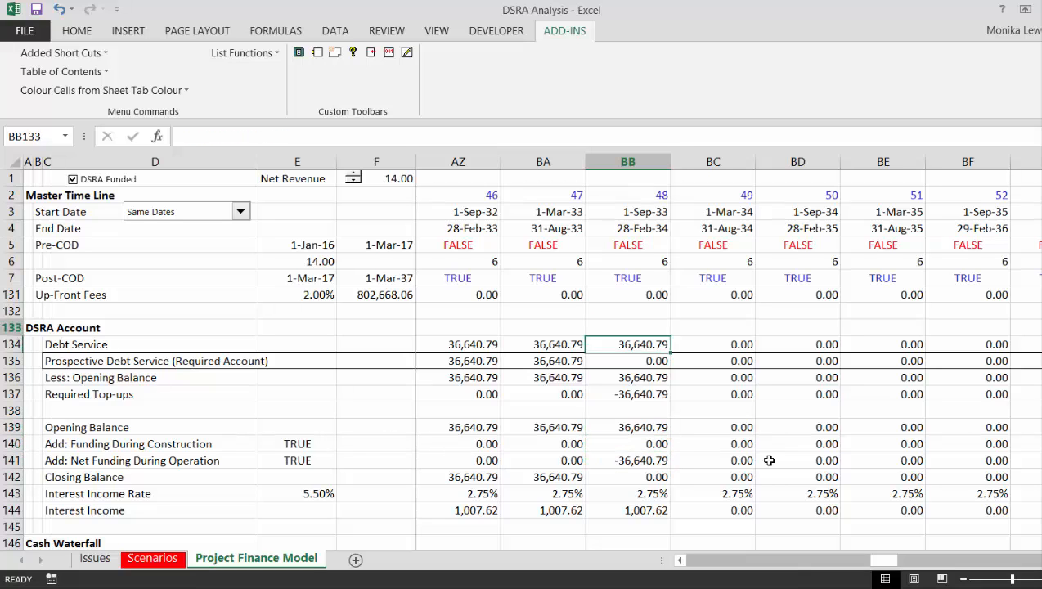
pyautogui.press('Up')
pyautogui.press('Up')
pyautogui.press('Up')
pyautogui.press('Up')
pyautogui.press('Up')
pyautogui.press('Up')
pyautogui.press('Up')
pyautogui.press('Up')
pyautogui.press('Up')
pyautogui.press('Up')
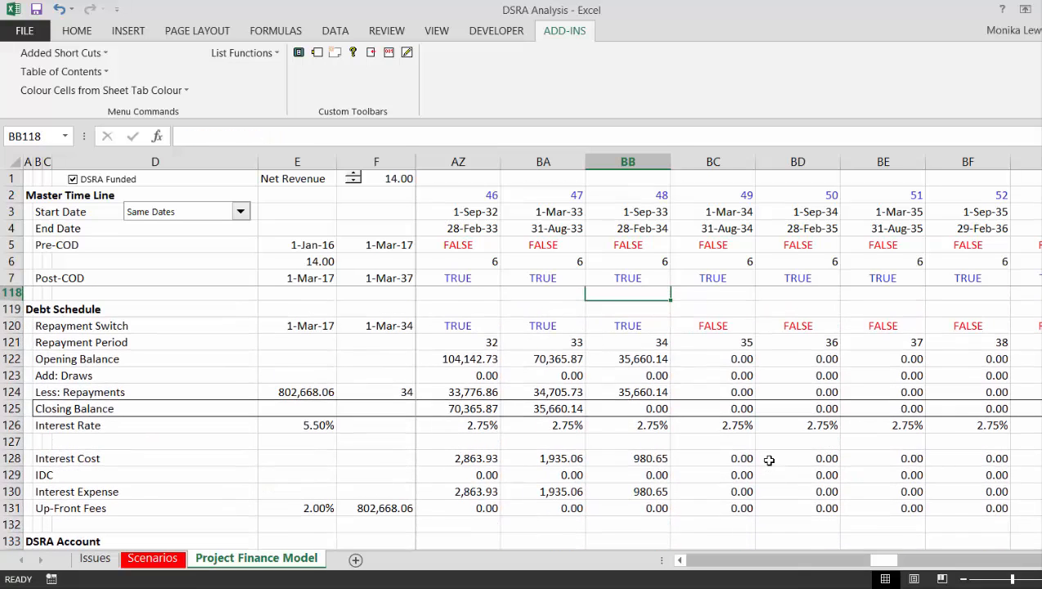
pyautogui.press('Down')
pyautogui.press('Down')
pyautogui.press('Down')
pyautogui.press('Down')
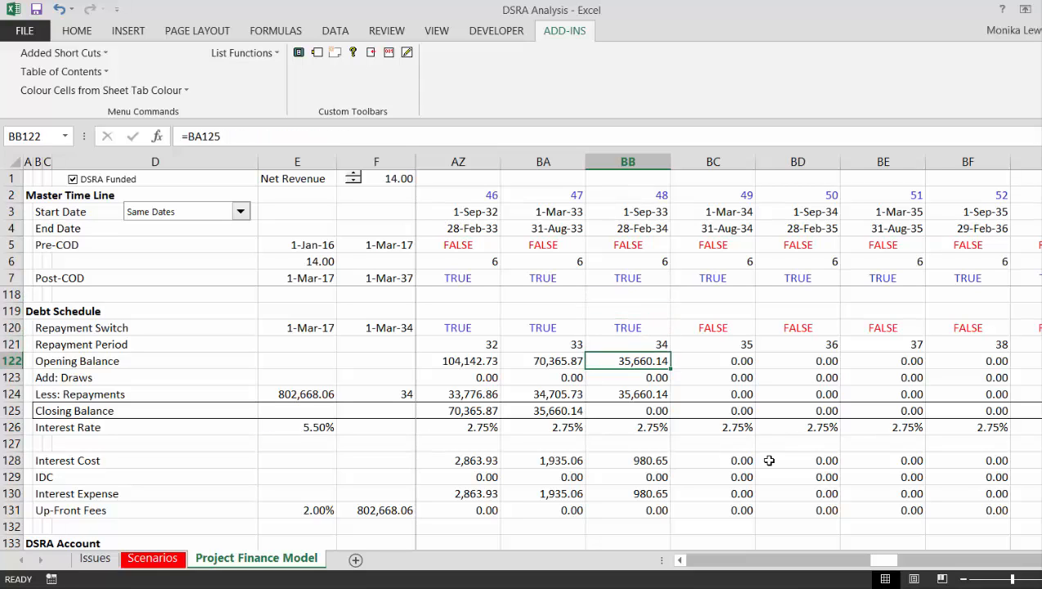
pyautogui.press('Down')
pyautogui.press('Down')
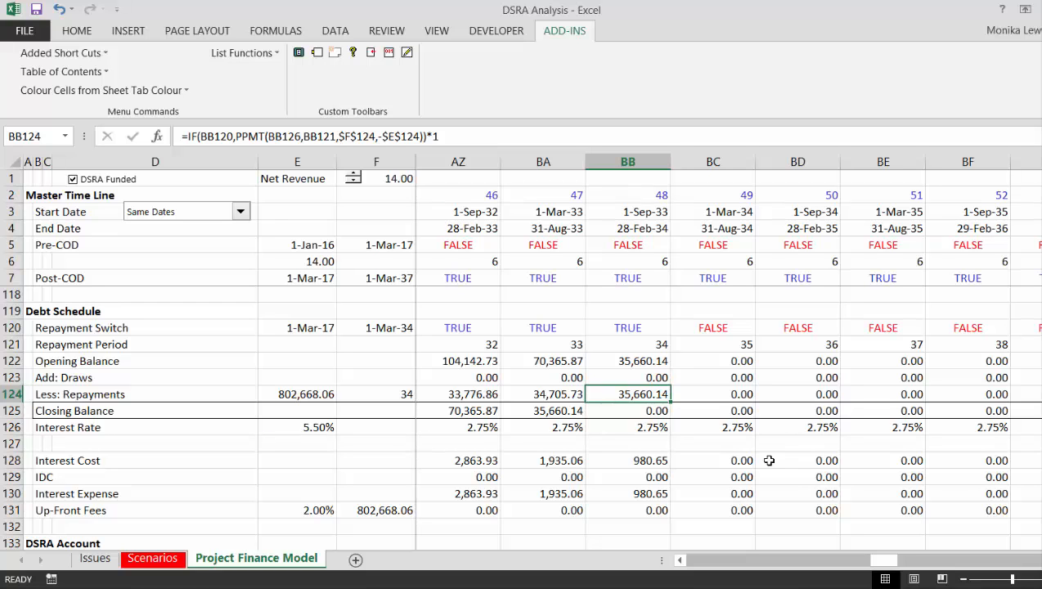
# Step: Compare the DSRA Account's opening balance and required top-up in period 48 with the Debt Schedule repayment
pyautogui.press('Down')
pyautogui.press('Down')
pyautogui.press('Down')
pyautogui.press('Down')
pyautogui.press('Down')
pyautogui.press('Down')
pyautogui.press('Down')
pyautogui.press('Down')
pyautogui.press('Down')
pyautogui.press('Down')
pyautogui.press('Down')
pyautogui.press('Down')
pyautogui.press('Down')
pyautogui.press('Down')
pyautogui.press('Down')
pyautogui.press('Down')
pyautogui.press('Down')
pyautogui.press('Down')
pyautogui.press('Down')
pyautogui.press('Down')
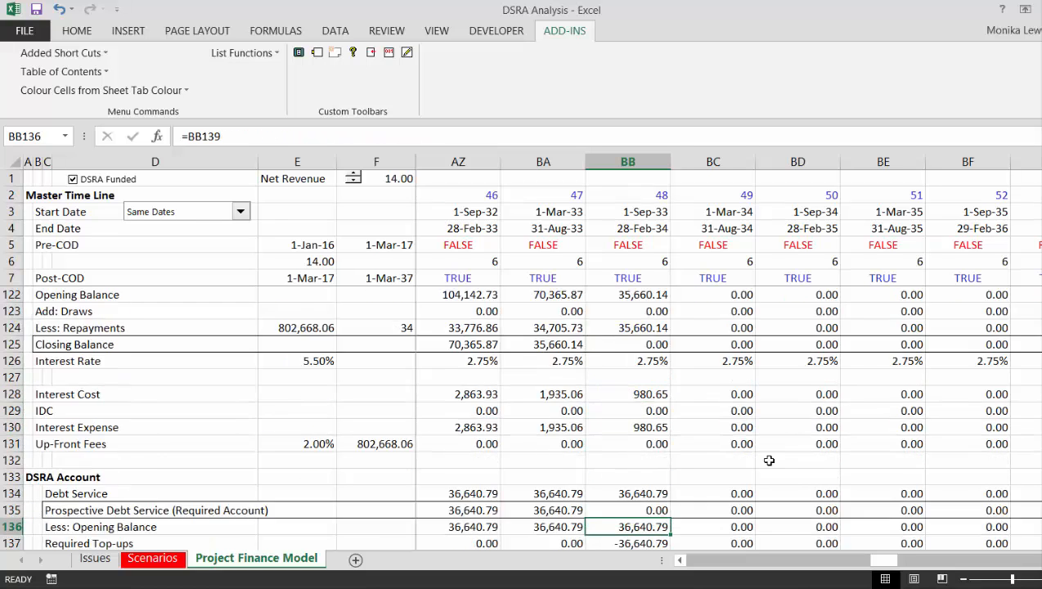
pyautogui.press('Up')
pyautogui.press('Up')
pyautogui.press('Up')
pyautogui.press('Up')
pyautogui.press('Up')
pyautogui.press('Up')
pyautogui.press('Up')
pyautogui.press('Up')
pyautogui.press('Up')
pyautogui.press('Up')
pyautogui.press('Up')
pyautogui.press('Up')
pyautogui.press('Up')
pyautogui.press('Up')
pyautogui.press('Up')
pyautogui.press('Up')
pyautogui.press('Up')
pyautogui.press('Up')
pyautogui.press('Up')
pyautogui.press('Up')
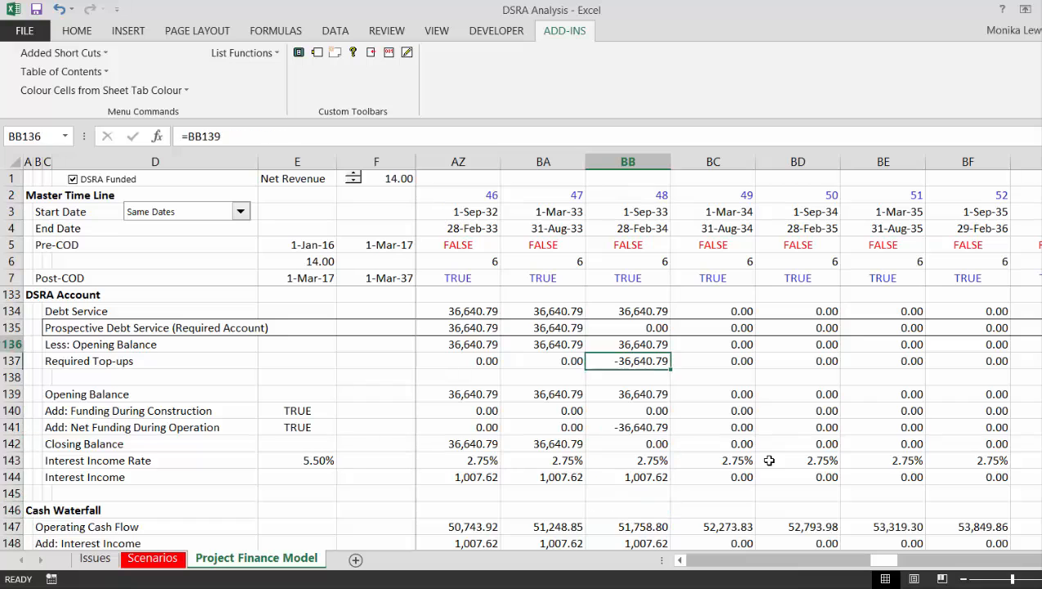
pyautogui.press('Down')
pyautogui.press('Down')
pyautogui.press('Down')
pyautogui.press('Down')
pyautogui.press('Down')
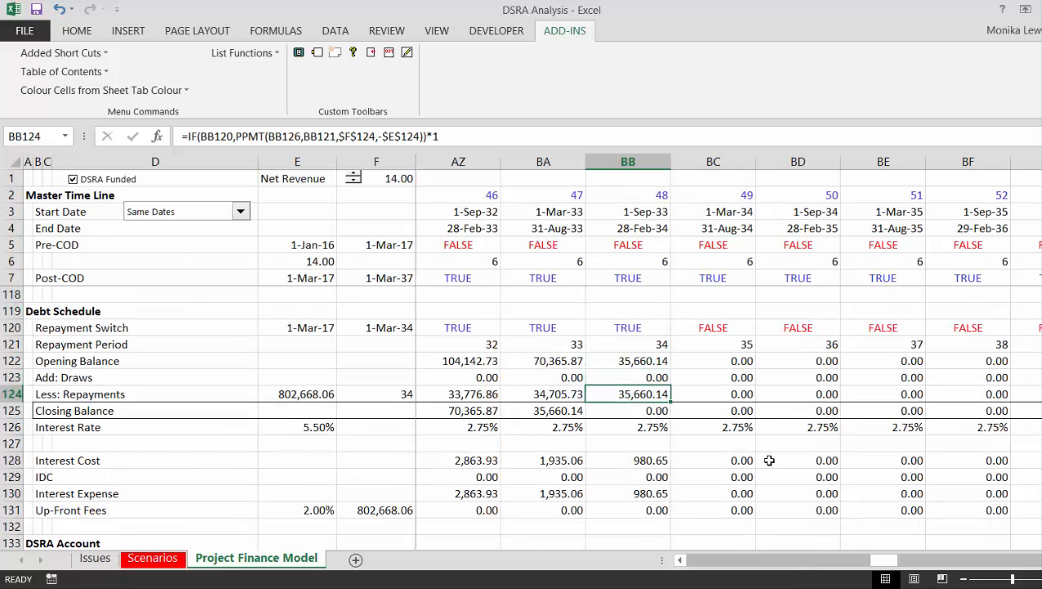
# Step: Return to the DSRA Account and examine the net funding during operation and closing balance for period 48
pyautogui.press('Down')
pyautogui.press('Down')
pyautogui.press('Down')
pyautogui.press('Down')
pyautogui.press('Down')
pyautogui.press('Down')
pyautogui.press('Down')
pyautogui.press('Down')
pyautogui.press('Down')
pyautogui.press('Down')
pyautogui.press('Down')
pyautogui.press('Down')
pyautogui.press('Down')
pyautogui.press('Down')
pyautogui.press('Down')
pyautogui.press('Down')
pyautogui.press('Down')
pyautogui.press('Down')
pyautogui.press('Down')
pyautogui.press('Down')
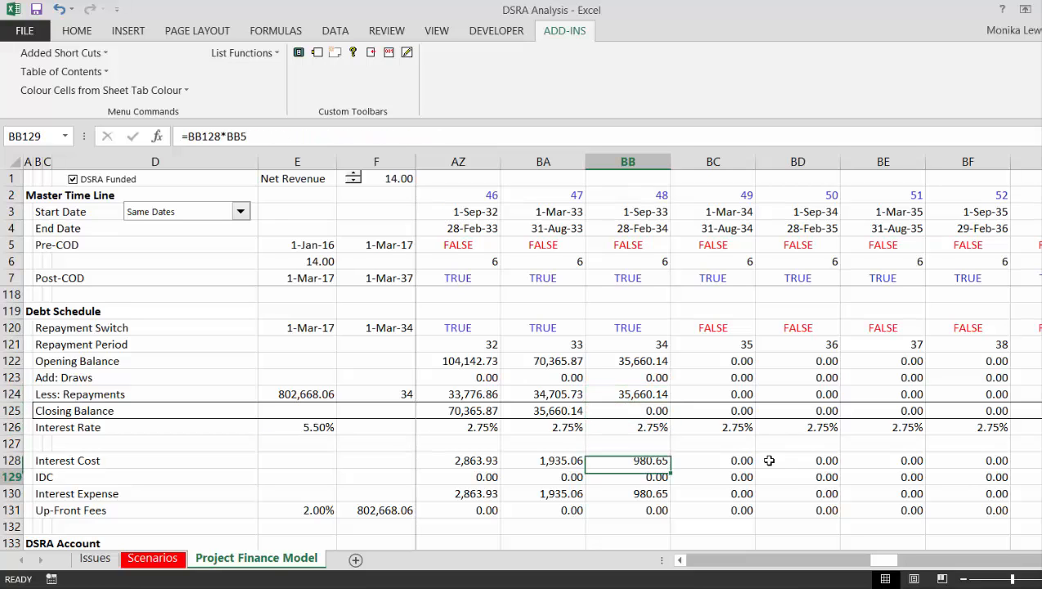
pyautogui.press('Up')
pyautogui.press('Up')
pyautogui.press('Up')
pyautogui.press('Up')
pyautogui.press('Up')
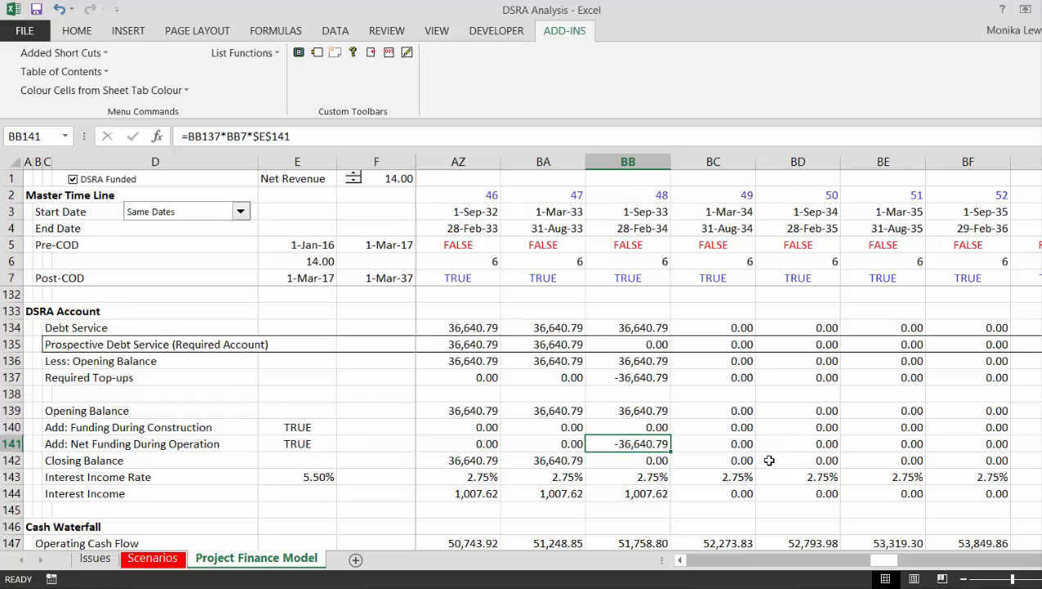
pyautogui.press('Down')
pyautogui.press('Down')
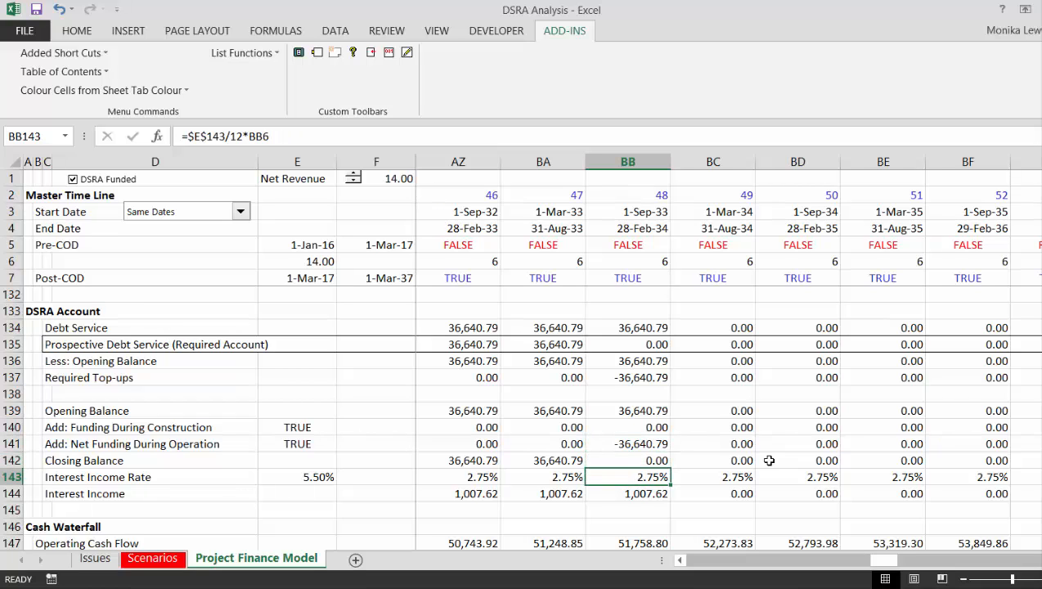
pyautogui.press('Up')
pyautogui.press('Up')
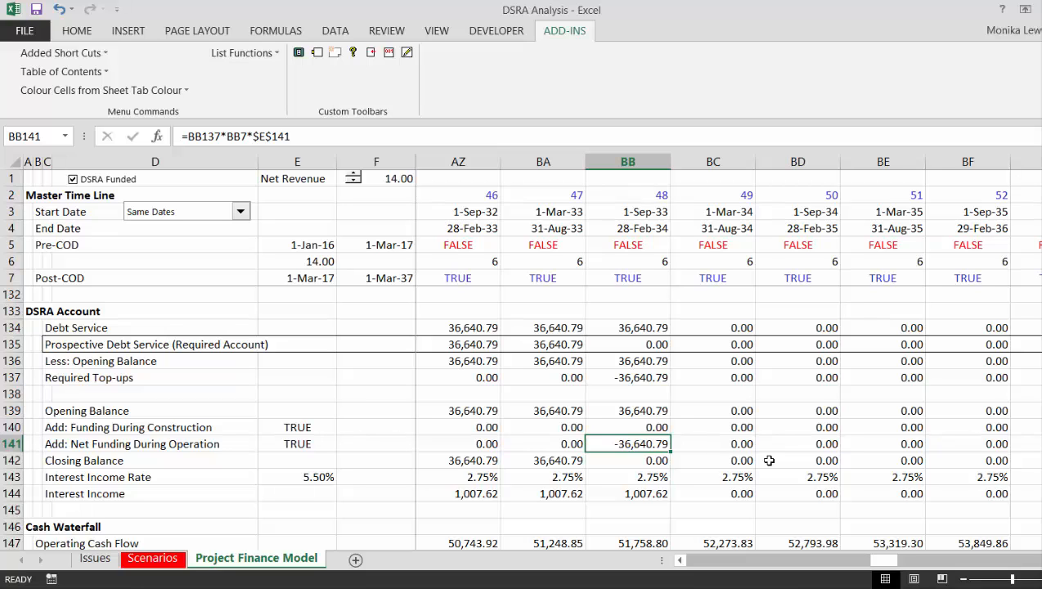
# Step: Compare the period 48 interest income in the DSRA Account with the interest income in the Cash Waterfall
pyautogui.press('Down')
pyautogui.press('Down')
pyautogui.press('Down')
pyautogui.press('Down')
pyautogui.press('Down')
pyautogui.press('Down')
pyautogui.press('Down')
pyautogui.press('Down')
pyautogui.press('Up')
pyautogui.press('Up')
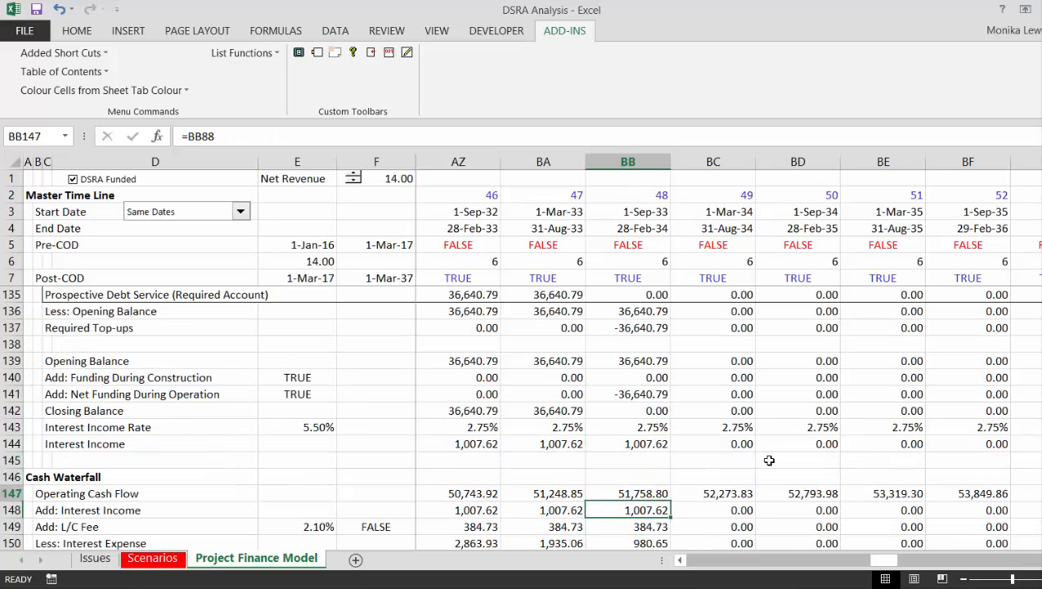
pyautogui.press('Up')
pyautogui.press('Up')
pyautogui.press('Up')
pyautogui.press('Up')
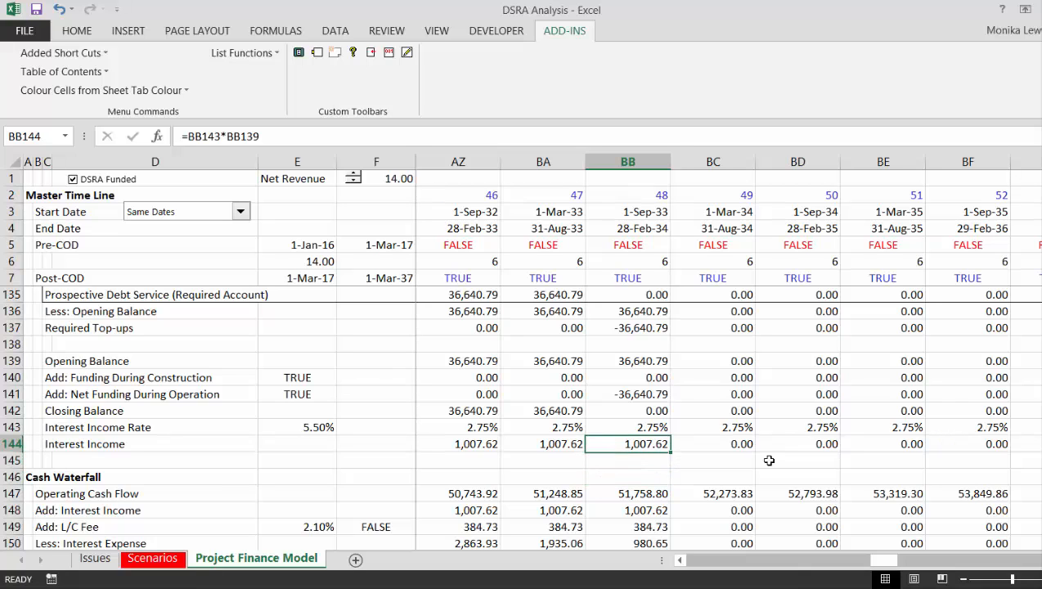
# Step: Examine the DSRA Account's Interest Income Rate row from period 1 through the construction periods to period 15
pyautogui.hotkey('ctrl', 'Left')
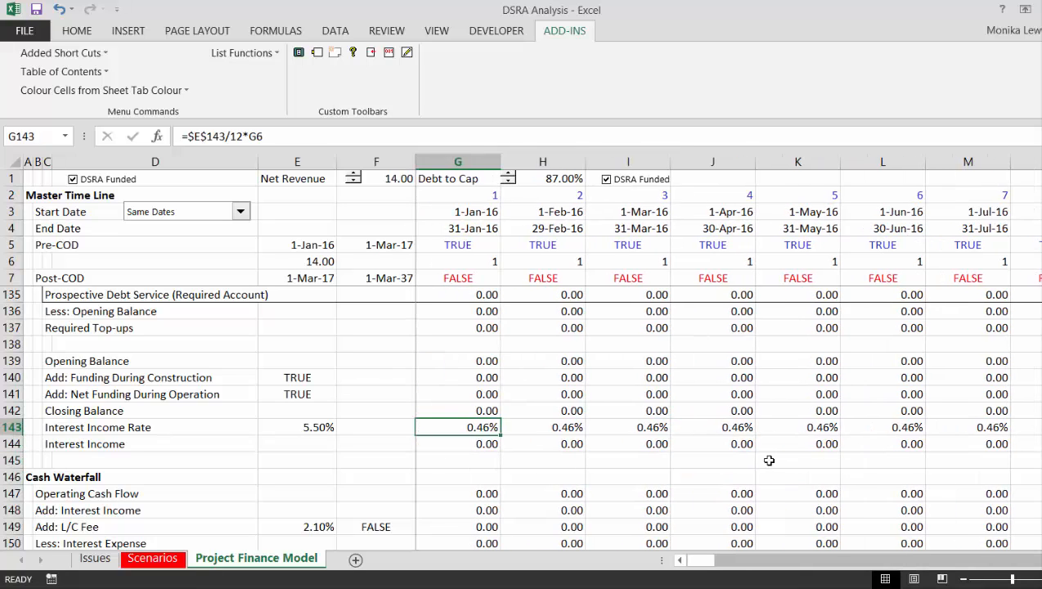
pyautogui.press('Left')
pyautogui.press('Right')
pyautogui.press('Right')
pyautogui.press('Right')
pyautogui.press('Right')
pyautogui.press('Right')
pyautogui.press('Right')
pyautogui.press('Right')
pyautogui.press('Right')
pyautogui.press('Right')
pyautogui.press('Right')
pyautogui.press('Right')
pyautogui.press('Right')
pyautogui.press('Right')
pyautogui.press('Right')
pyautogui.press('Right')
pyautogui.press('Right')
pyautogui.press('Right')
pyautogui.press('Right')
pyautogui.press('Right')
pyautogui.press('Right')
pyautogui.press('Right')
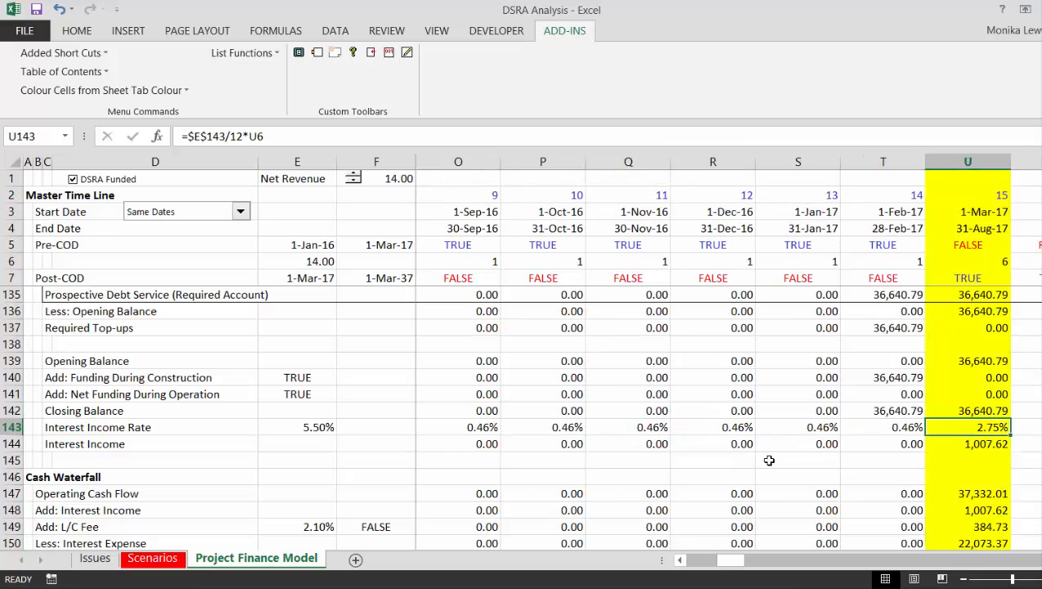
# Step: Turn off the DSRA Funded option for the model
pyautogui.press('Left')
pyautogui.press('Left')
pyautogui.press('Left')
pyautogui.press('Left')
pyautogui.press('Left')
pyautogui.press('Left')
pyautogui.press('Left')
pyautogui.press('Left')
pyautogui.press('Left')
pyautogui.press('Left')
pyautogui.press('Left')
pyautogui.press('Left')
pyautogui.press('Left')
pyautogui.press('Left')
pyautogui.press('Left')
pyautogui.press('Left')
pyautogui.press('Left')
pyautogui.press('Left')
pyautogui.press('Left')
pyautogui.press('Left')
pyautogui.press('Left')
pyautogui.press('Left')
pyautogui.press('Left')
pyautogui.press('Left')
pyautogui.press('Left')
pyautogui.press('Left')
pyautogui.press('Left')
pyautogui.press('Left')
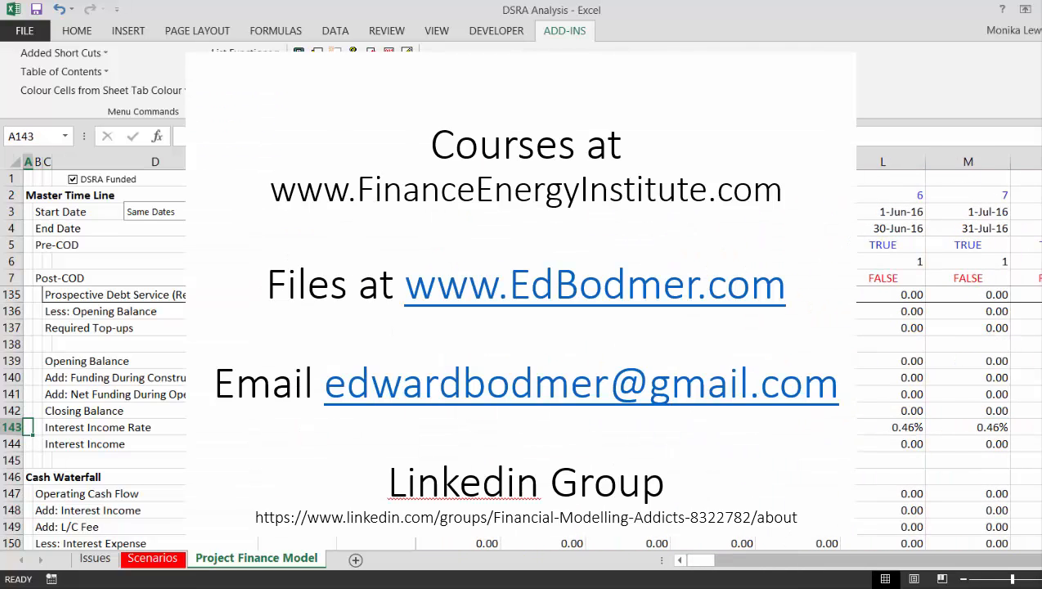
pyautogui.press('Up')
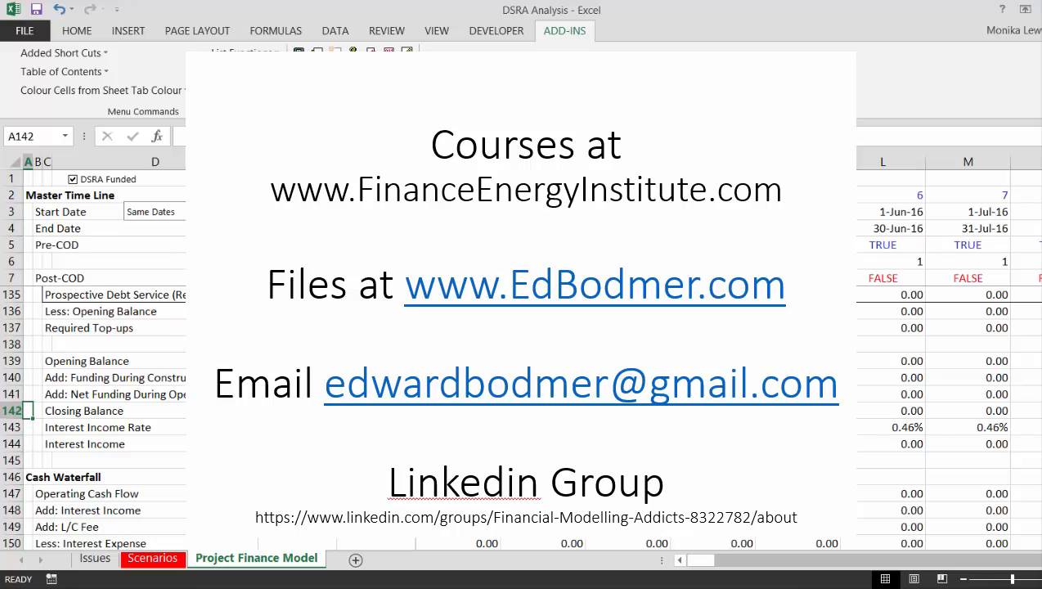
pyautogui.click(100, 183)
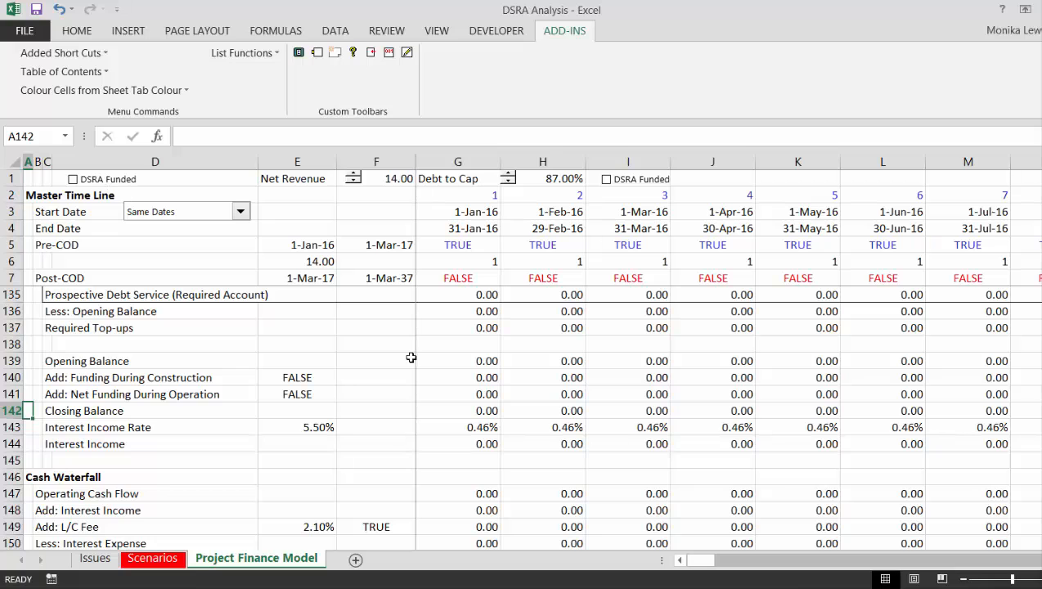
# Step: Examine the Prospective Debt Service (Required Account) row around the start of operation with the DSRA unfunded
pyautogui.click(569, 386)
pyautogui.press('Up')
pyautogui.press('Up')
pyautogui.press('Up')
pyautogui.press('Up')
pyautogui.press('Up')
pyautogui.press('Up')
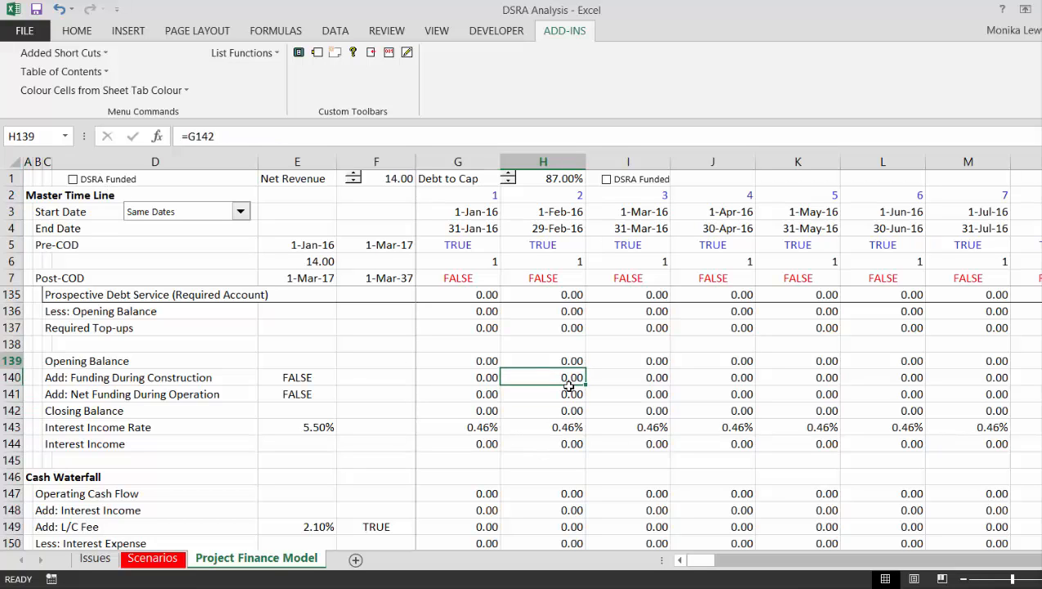
pyautogui.press('Up')
pyautogui.press('Up')
pyautogui.press('Up')
pyautogui.press('Down')
pyautogui.press('Down')
pyautogui.press('Down')
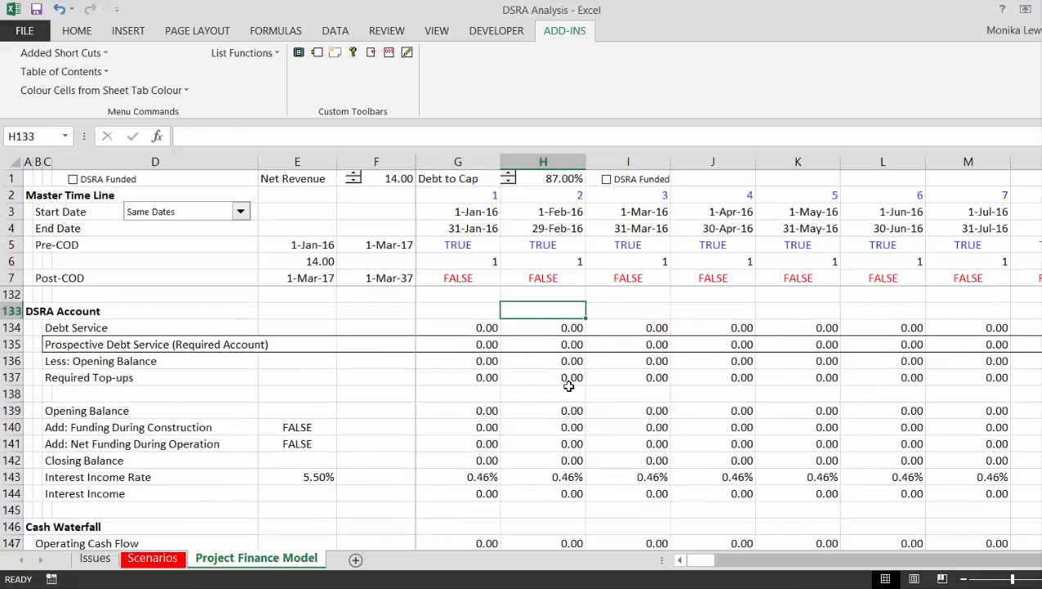
pyautogui.press('Right')
pyautogui.press('Right')
pyautogui.press('Right')
pyautogui.press('Right')
pyautogui.press('Right')
pyautogui.press('Right')
pyautogui.press('Right')
pyautogui.press('Right')
pyautogui.press('Right')
pyautogui.press('Right')
pyautogui.press('Right')
pyautogui.press('Right')
pyautogui.press('Right')
pyautogui.press('Right')
pyautogui.press('Right')
pyautogui.press('Right')
pyautogui.press('Right')
pyautogui.press('Right')
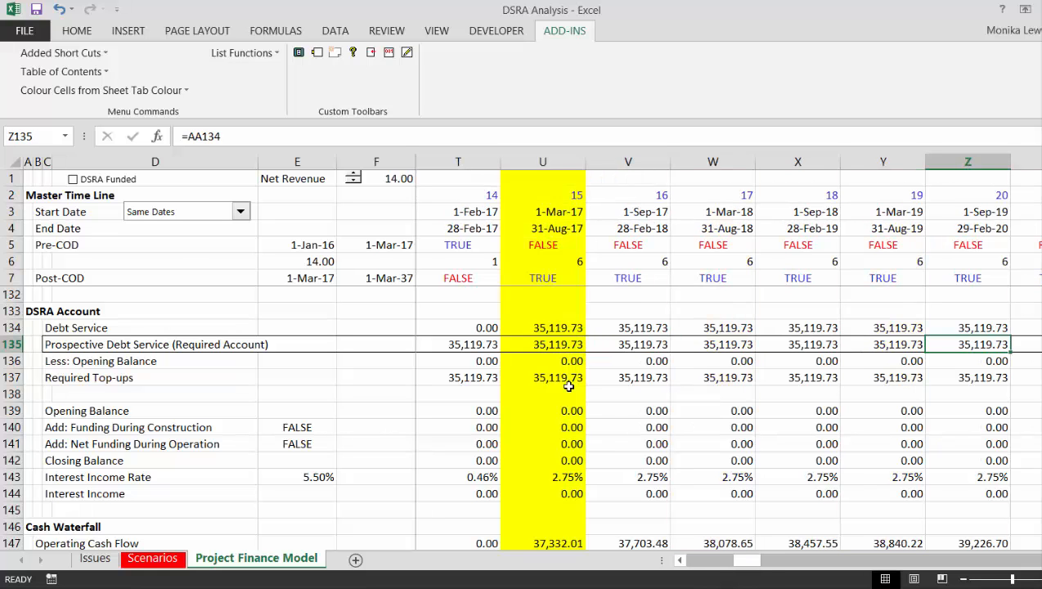
pyautogui.press('Left')
pyautogui.press('Left')
pyautogui.press('Left')
pyautogui.press('Left')
pyautogui.press('Left')
pyautogui.press('Left')
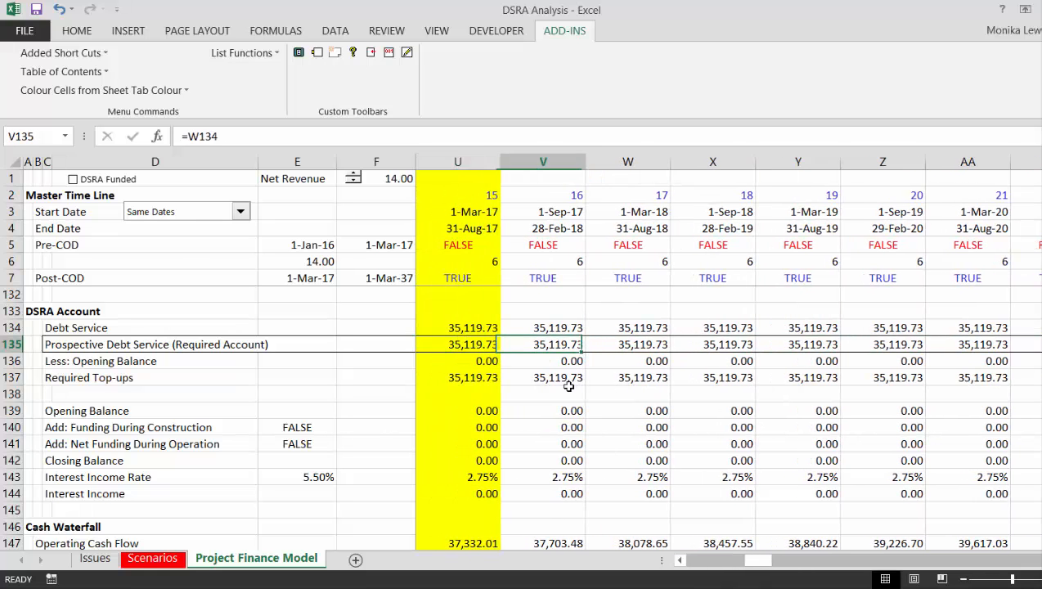
# Step: Examine the unfunded DSRA Account's required top-ups, funding rows, balances and interest income in period 15
pyautogui.press('Right')
pyautogui.press('Down')
pyautogui.press('Down')
pyautogui.press('Down')
pyautogui.press('Down')
pyautogui.press('Down')
pyautogui.press('Down')
pyautogui.press('Down')
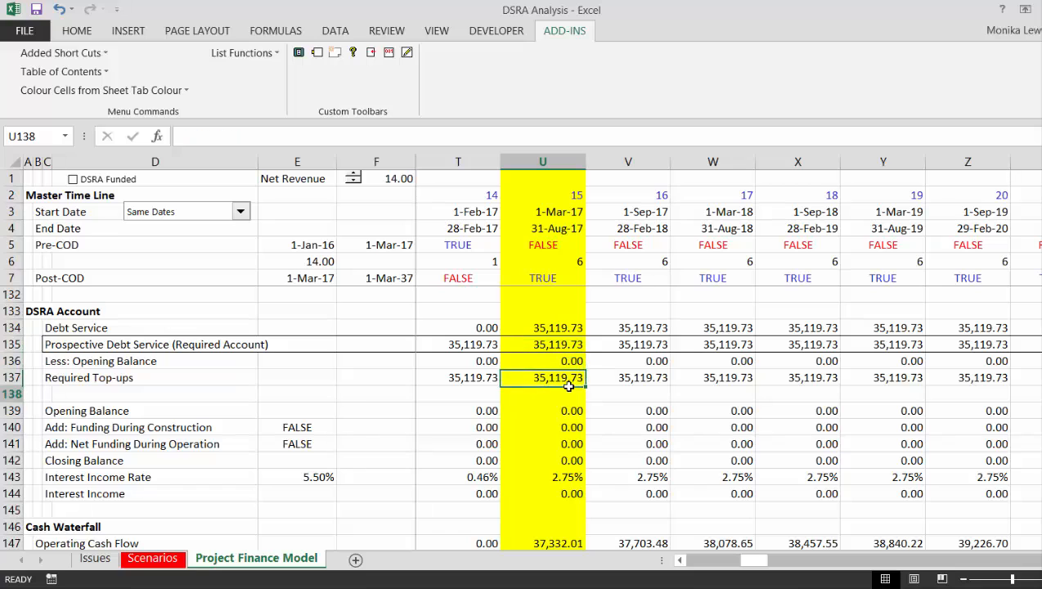
pyautogui.press('Down')
pyautogui.press('Down')
pyautogui.press('Down')
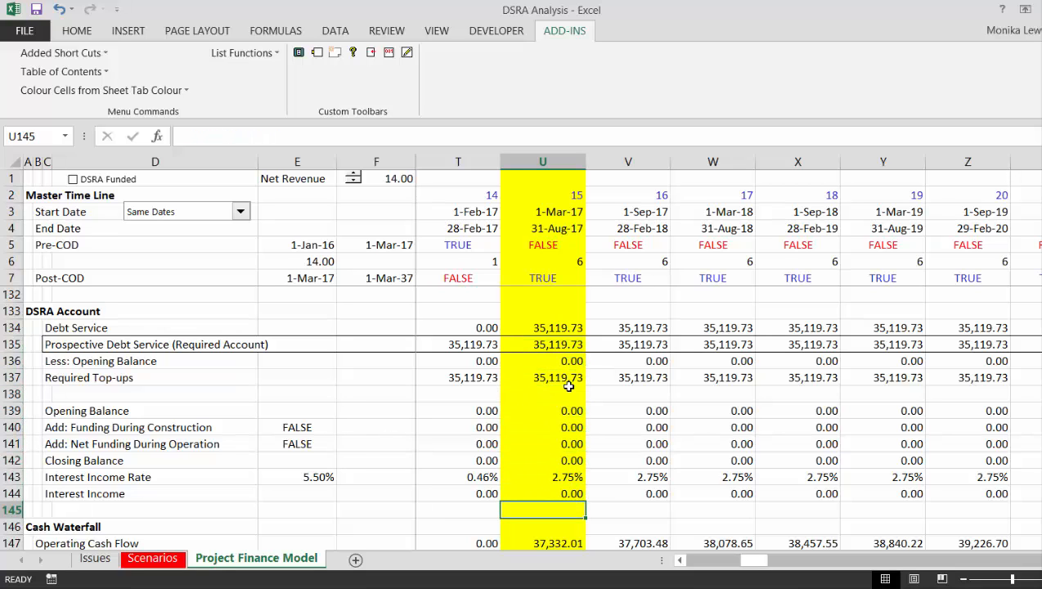
pyautogui.press('Up')
# Step: Inspect the L/C Fee formula for period 15 in the Cash Waterfall, leaving it as it is
pyautogui.press('Down')
pyautogui.press('Down')
pyautogui.press('Down')
pyautogui.press('Down')
pyautogui.press('Down')
pyautogui.press('Down')
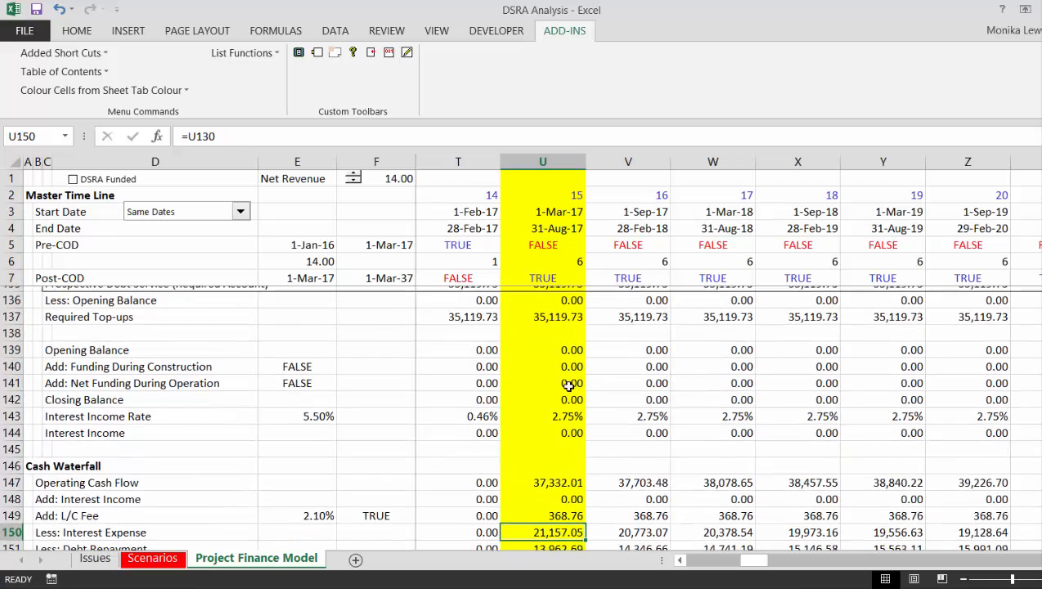
pyautogui.press('Down')
pyautogui.press('Up')
pyautogui.press('Up')
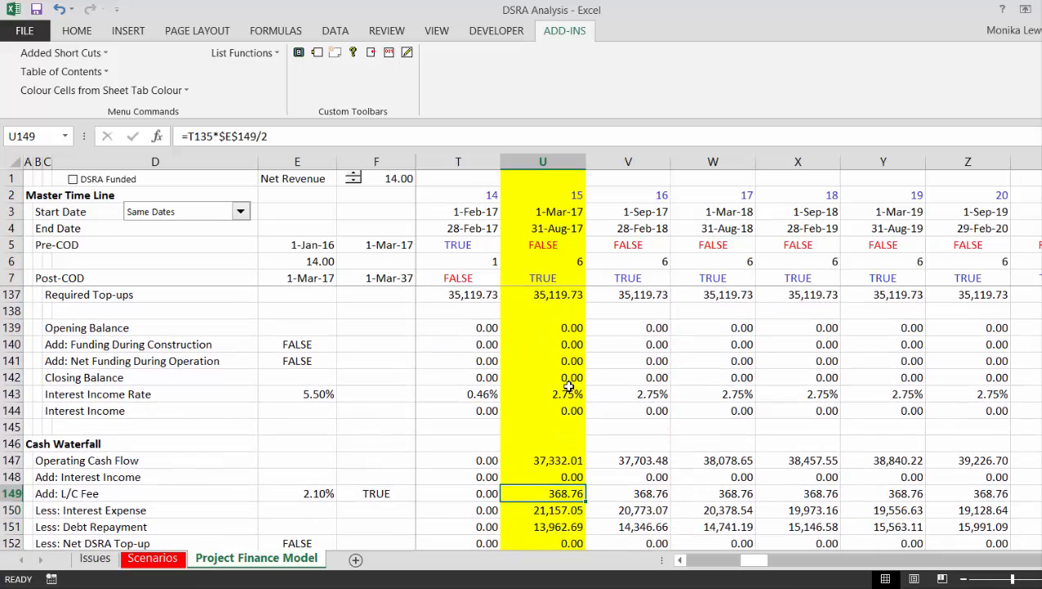
pyautogui.press('F2')
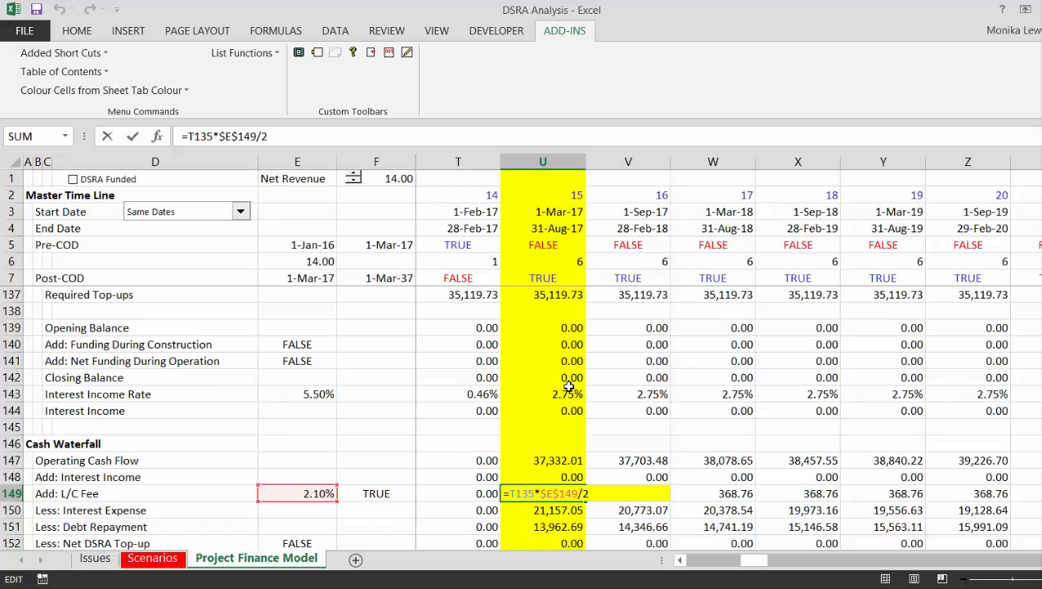
pyautogui.press('Return')
pyautogui.press('Up')
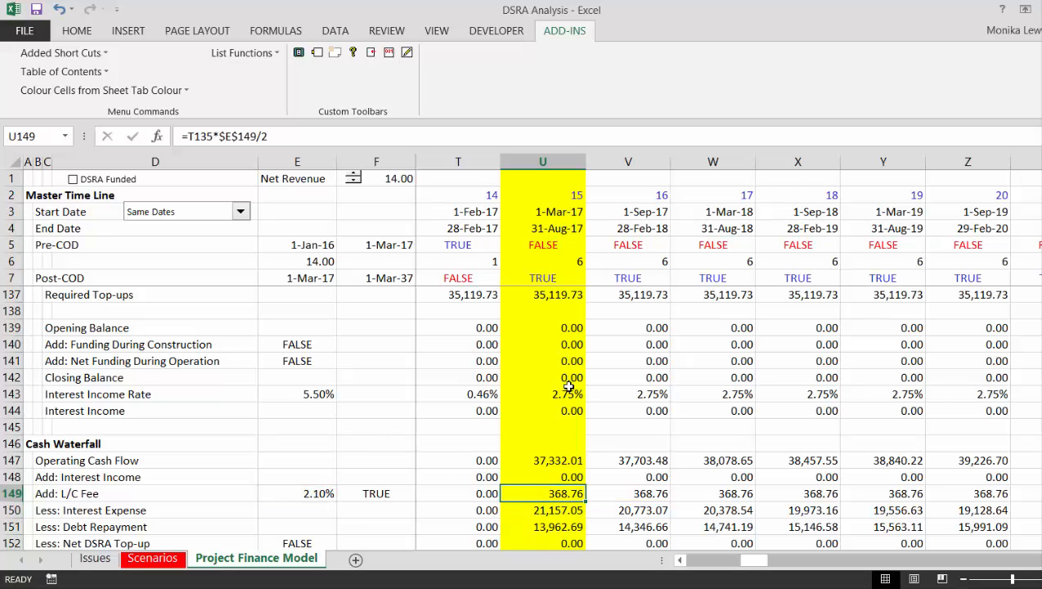
# Step: Review the DSRA Account's Debt Service and Prospective Debt Service (Required Account) rows in period 15
pyautogui.press('Up')
pyautogui.press('Up')
pyautogui.press('Up')
pyautogui.press('Up')
pyautogui.press('Up')
pyautogui.press('Up')
pyautogui.press('Up')
pyautogui.press('Up')
pyautogui.press('Up')
pyautogui.press('Up')
pyautogui.press('Up')
pyautogui.press('Up')
pyautogui.press('Up')
pyautogui.press('Up')
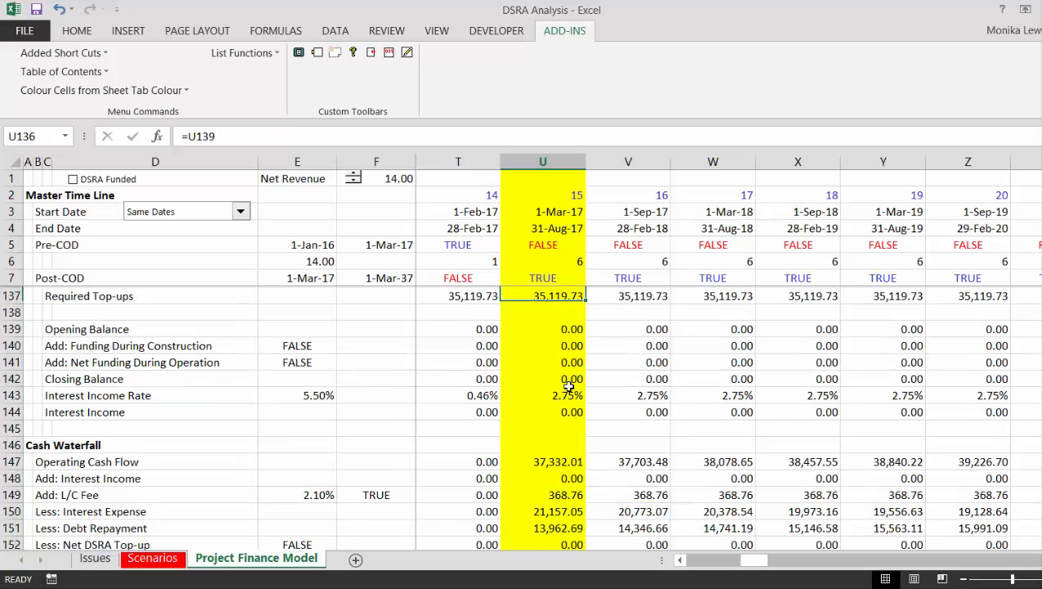
pyautogui.press('Up')
pyautogui.press('Up')
pyautogui.press('Up')
pyautogui.press('Down')
pyautogui.press('Down')
pyautogui.press('Down')
pyautogui.press('Down')
pyautogui.press('Down')
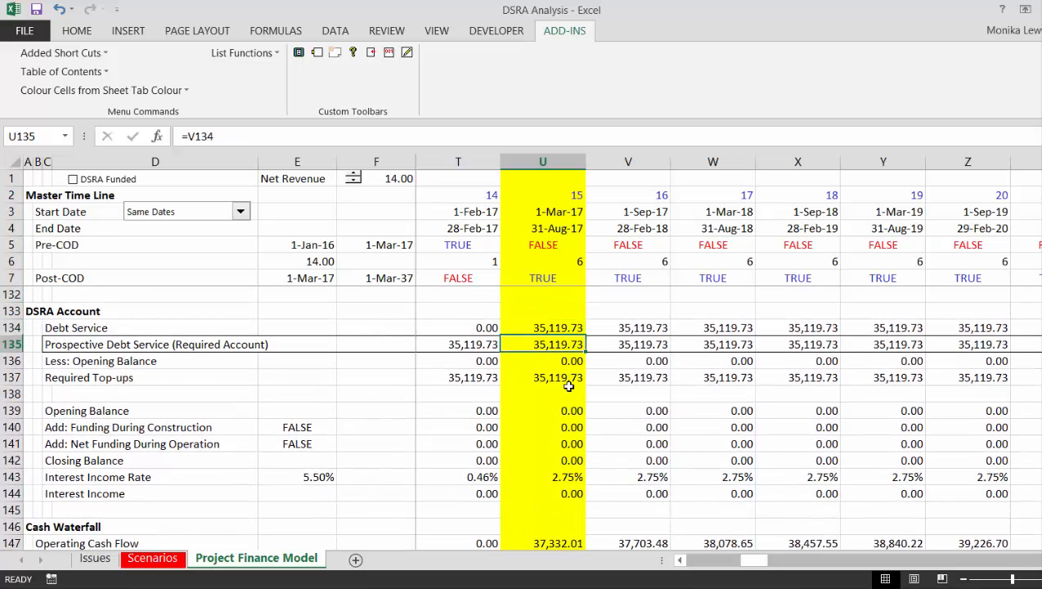
# Step: Insert two blank rows between the DSRA Account's Interest Income row and the Cash Waterfall section
pyautogui.press('Down')
pyautogui.press('Down')
pyautogui.press('Down')
pyautogui.press('Down')
pyautogui.press('Down')
pyautogui.press('Down')
pyautogui.press('Down')
pyautogui.press('Down')
pyautogui.press('Down')
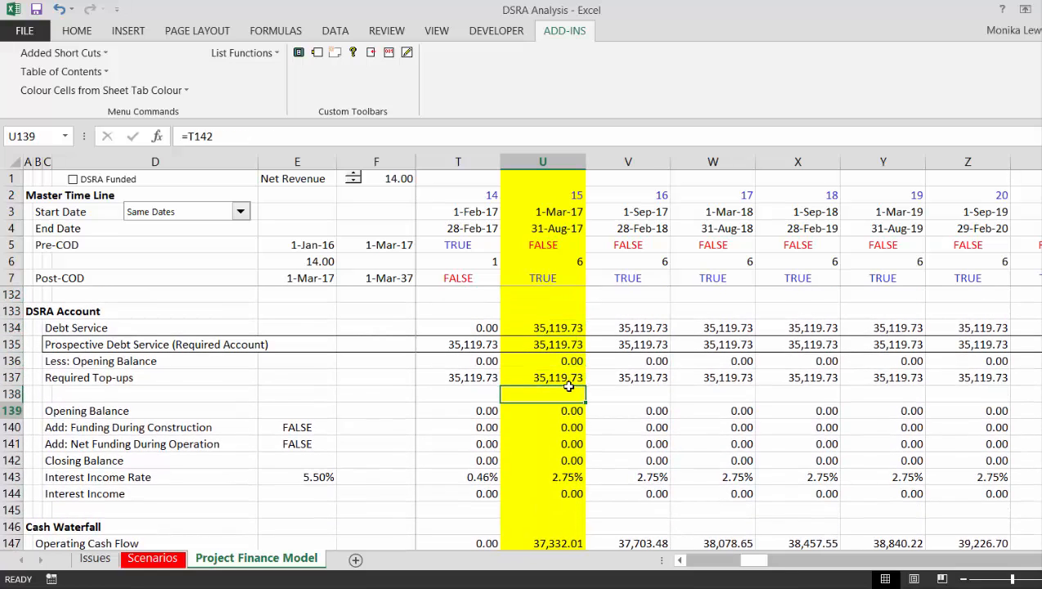
pyautogui.press('Up')
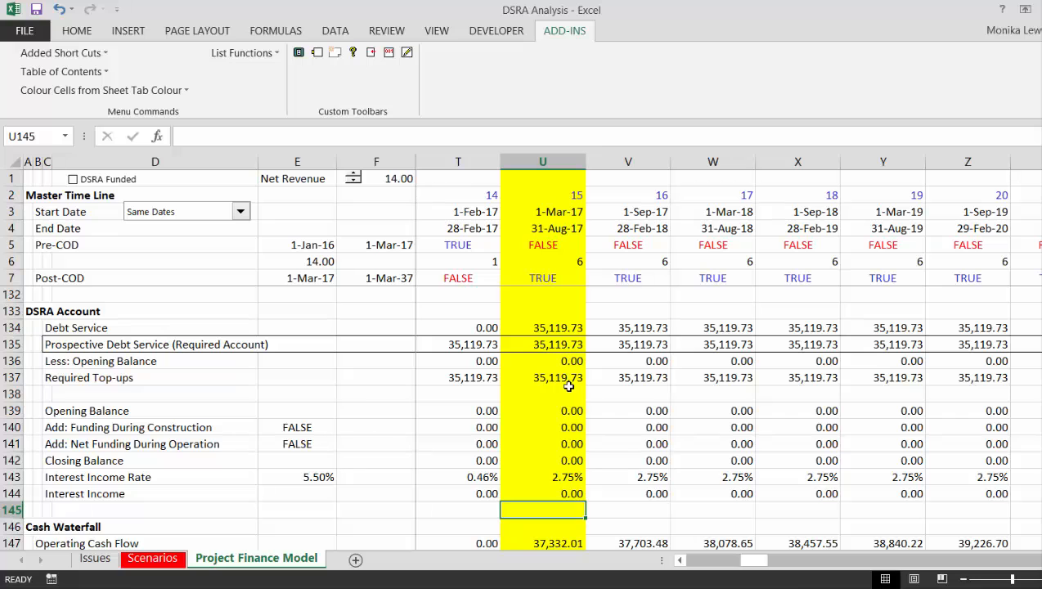
pyautogui.hotkey('shift', 'space')
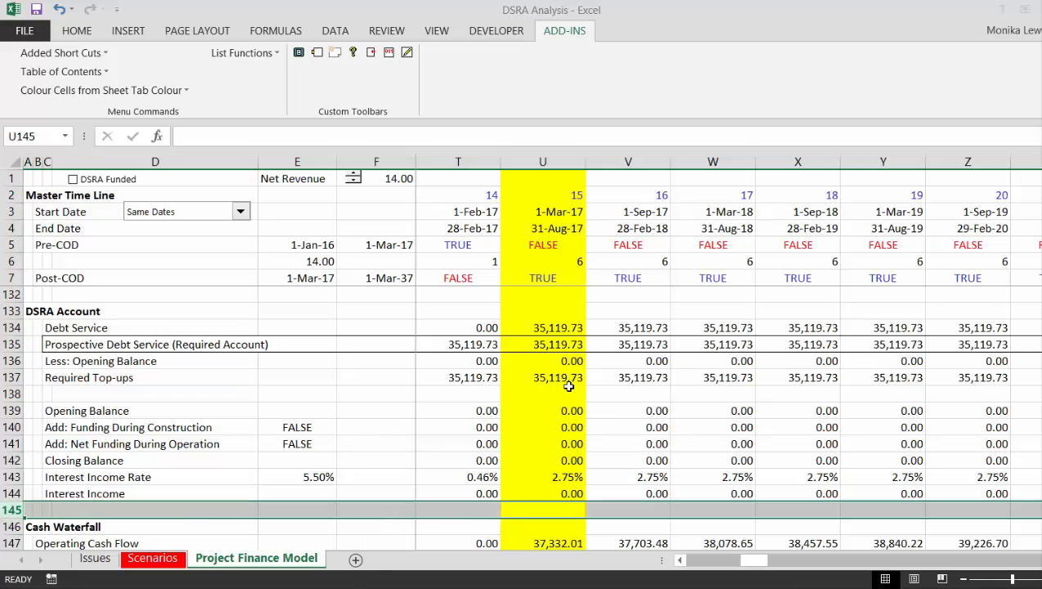
pyautogui.hotkey('ctrl', 'shift', '+')
pyautogui.press('Down')
pyautogui.press('Home')
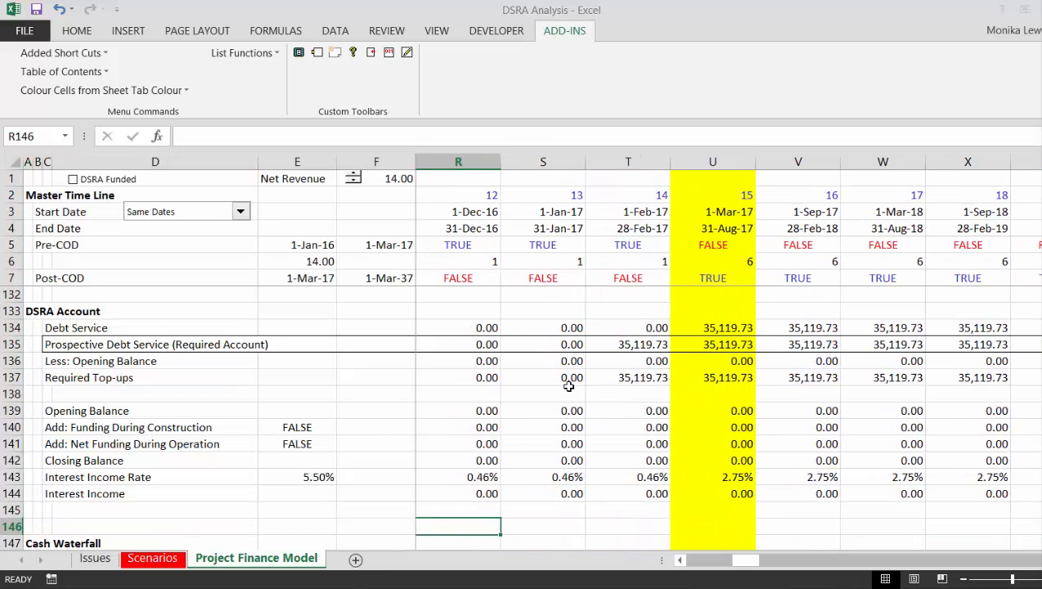
pyautogui.press('Left')
pyautogui.press('Left')
pyautogui.press('Left')
pyautogui.press('Left')
pyautogui.press('Left')
pyautogui.press('Left')
pyautogui.press('Left')
pyautogui.press('Left')
pyautogui.press('Right')
pyautogui.press('Right')
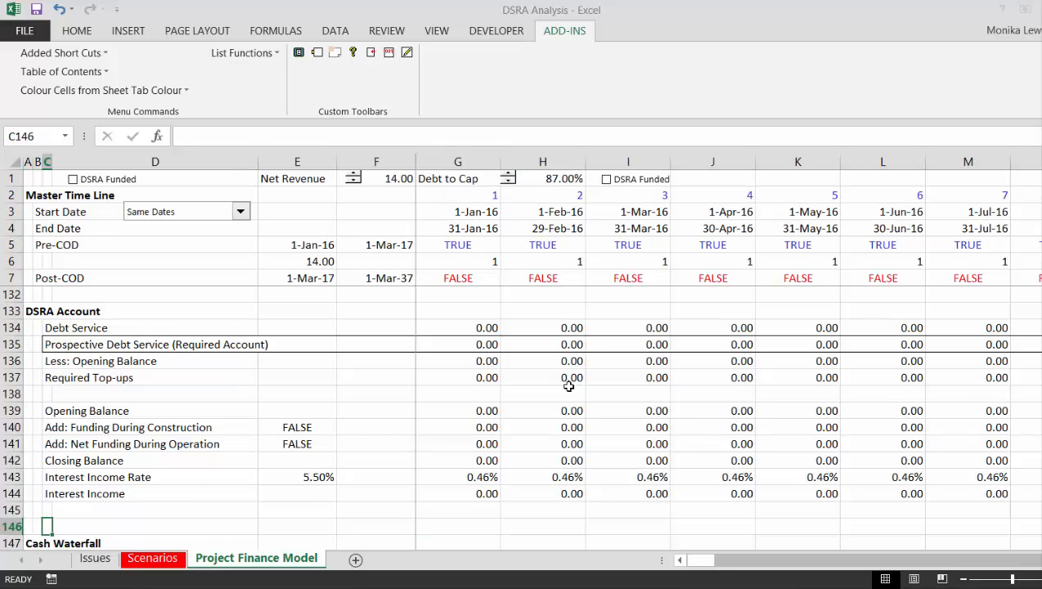
pyautogui.hotkey('shift', 'space')
pyautogui.hotkey('ctrl', 'shift', '+')
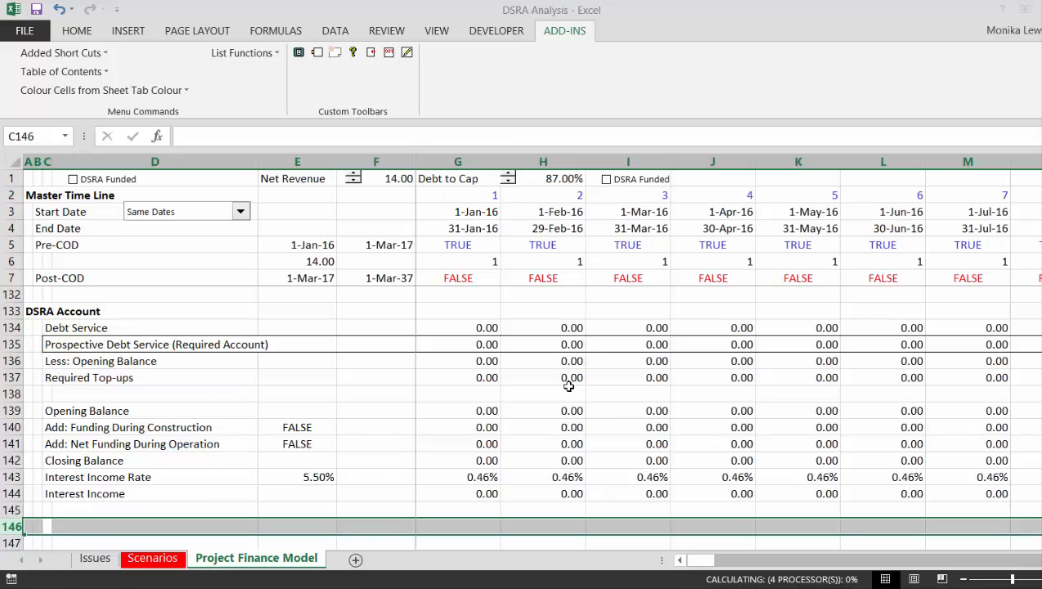
# Step: Label the new line in C146 of the DSRA Account section "L/C Fee"
pyautogui.press('Right')
pyautogui.press('Left')
pyautogui.write('L')
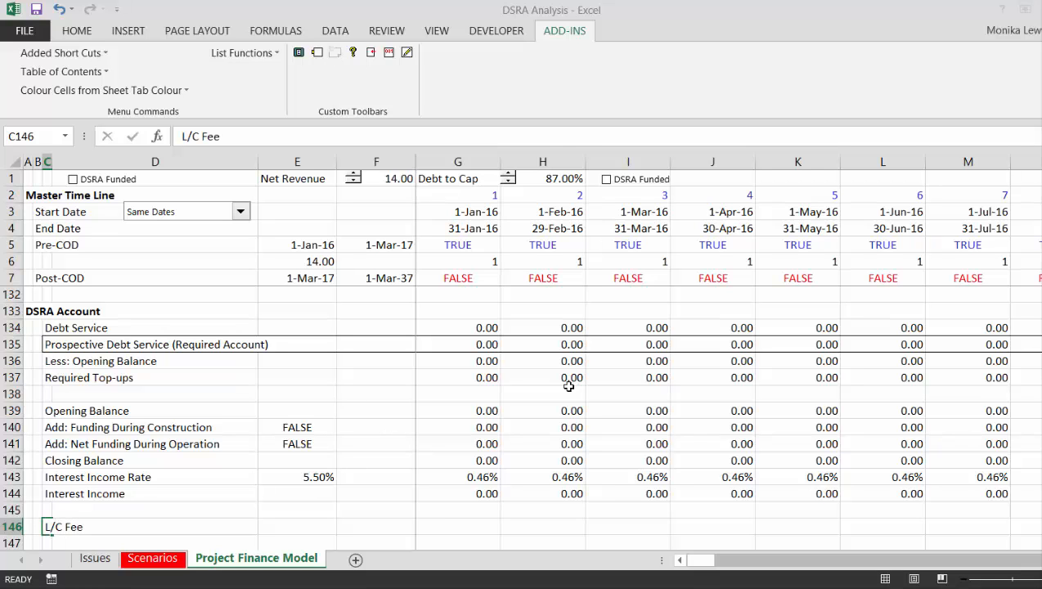
# Step: Link E146 in the new L/C Fee row to the Senior Loan's DSRA Funded switch with =E42
pyautogui.press('Right')
pyautogui.press('Right')
pyautogui.write('=')
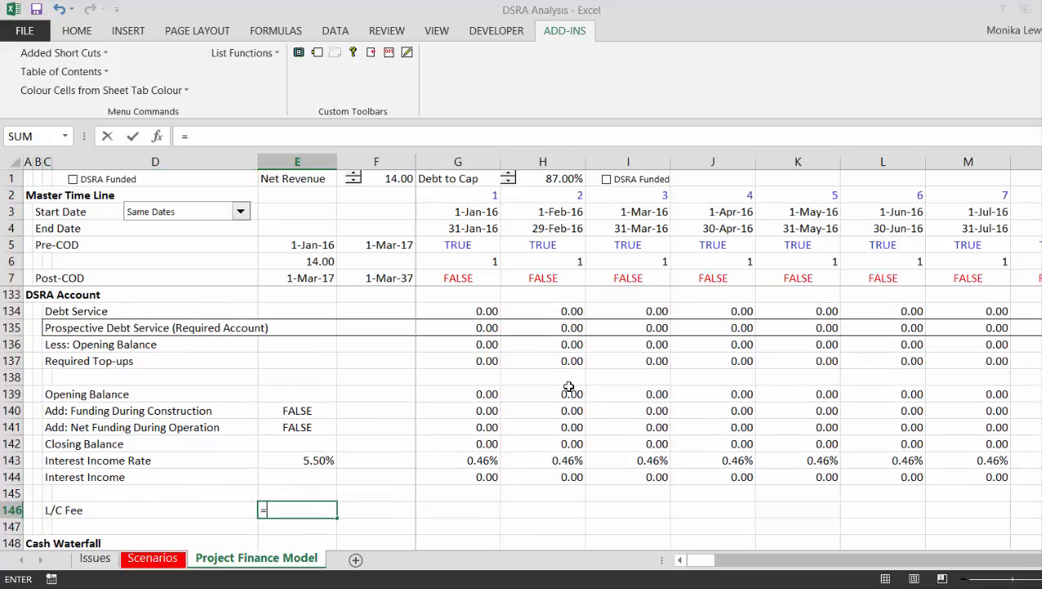
pyautogui.press('Up')
pyautogui.press('Up')
pyautogui.press('Up')
pyautogui.press('Up')
pyautogui.press('Up')
pyautogui.press('Up')
pyautogui.press('Up')
pyautogui.press('Up')
pyautogui.press('Up')
pyautogui.press('Up')
pyautogui.press('Up')
pyautogui.press('Up')
pyautogui.press('Up')
pyautogui.press('Up')
pyautogui.press('Up')
pyautogui.press('Up')
pyautogui.press('Up')
pyautogui.press('Up')
pyautogui.press('Up')
pyautogui.press('Up')
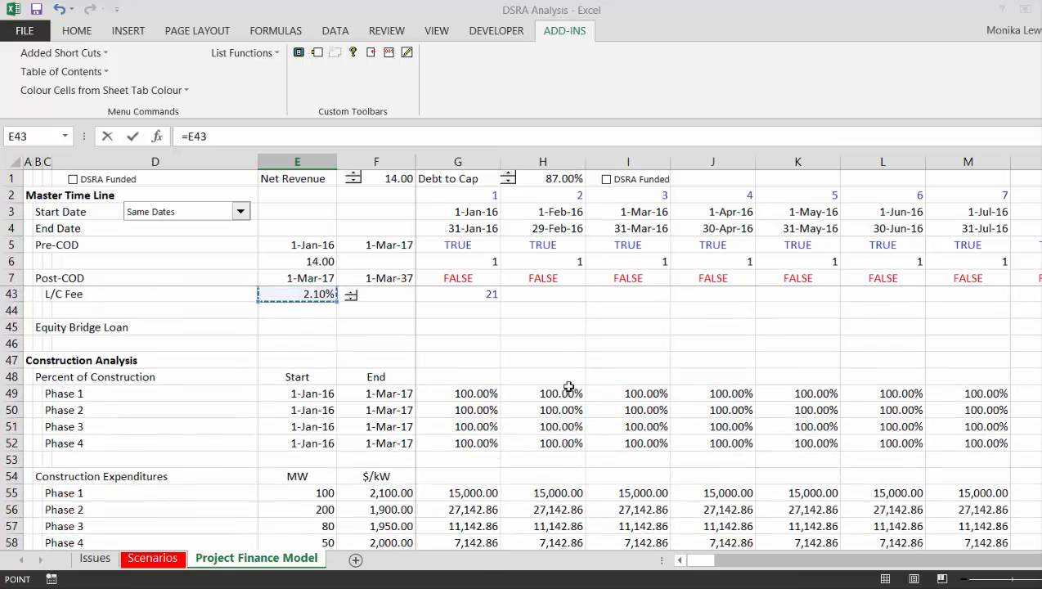
pyautogui.press('Up')
pyautogui.press('Up')
pyautogui.press('Up')
pyautogui.press('Up')
pyautogui.press('Up')
pyautogui.press('Up')
pyautogui.press('Up')
pyautogui.press('Up')
pyautogui.press('Up')
pyautogui.press('Up')
pyautogui.press('Up')
pyautogui.press('Up')
pyautogui.press('Up')
pyautogui.press('Up')
pyautogui.press('Up')
pyautogui.press('Down')
pyautogui.press('Down')
pyautogui.press('Down')
pyautogui.press('Down')
pyautogui.press('Down')
pyautogui.press('Down')
pyautogui.press('Down')
pyautogui.press('Down')
pyautogui.press('Down')
pyautogui.press('Down')
pyautogui.press('Down')
pyautogui.press('Down')
pyautogui.press('Down')
pyautogui.press('Down')
pyautogui.press('Down')
pyautogui.press('Down')
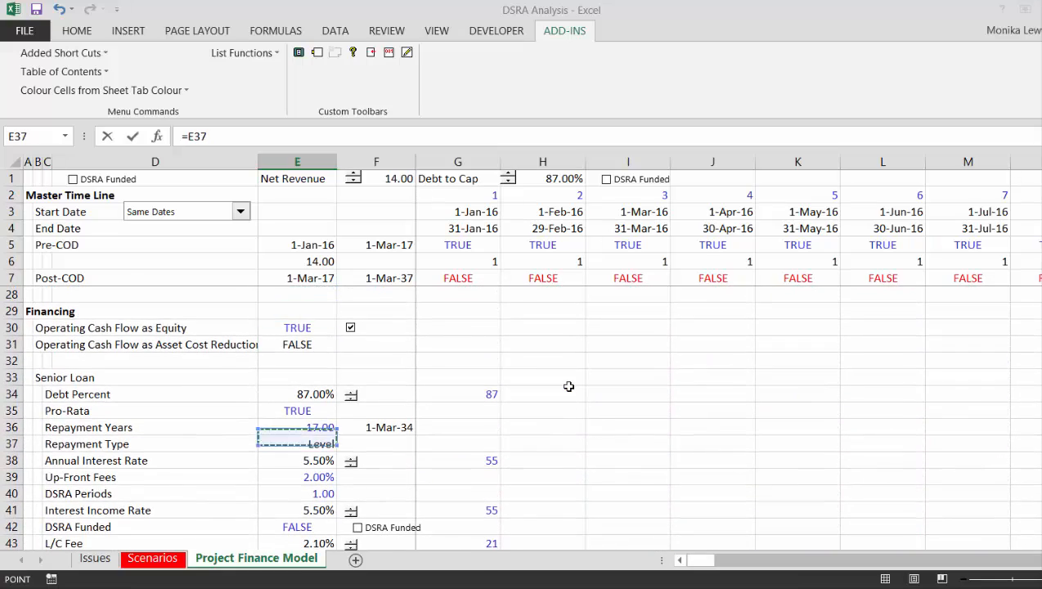
pyautogui.press('Up')
pyautogui.press('Up')
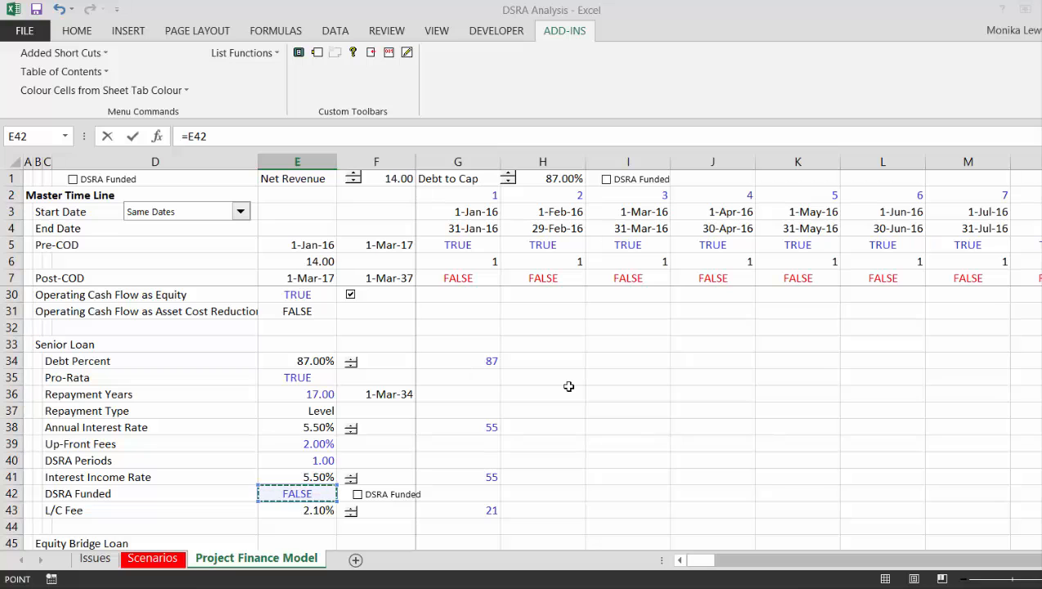
pyautogui.press('Return')
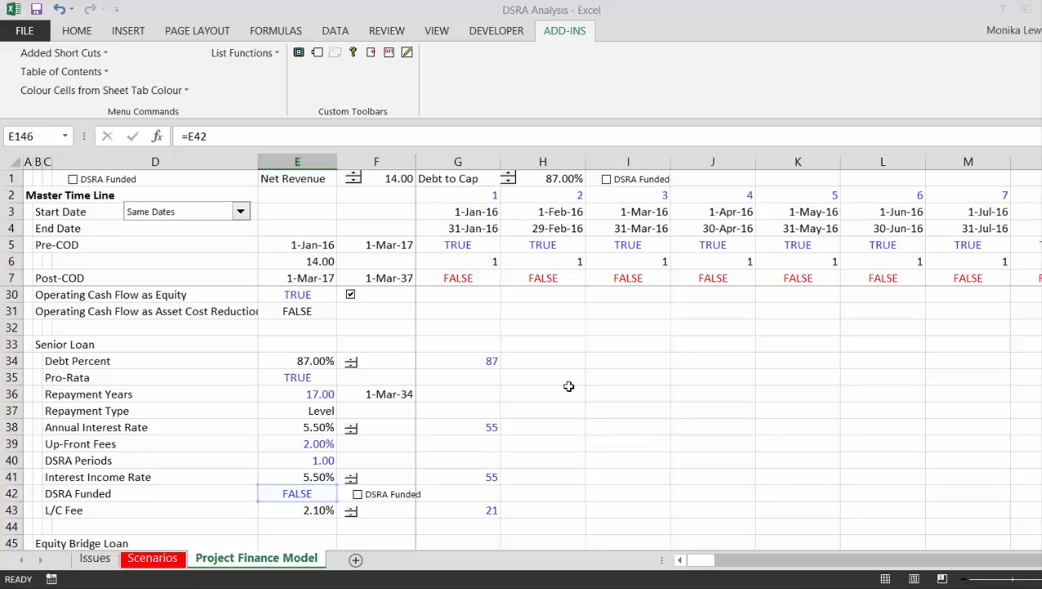
# Step: Invert the switch in E146 by changing its formula to =NOT(E42)
pyautogui.press('Up')
pyautogui.press('F2')
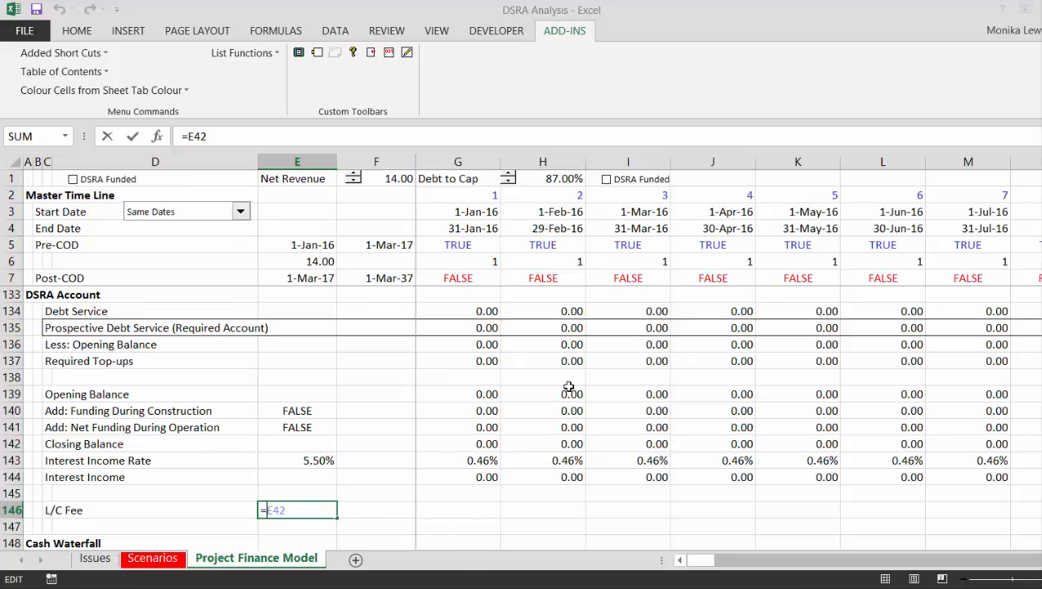
pyautogui.write('not')
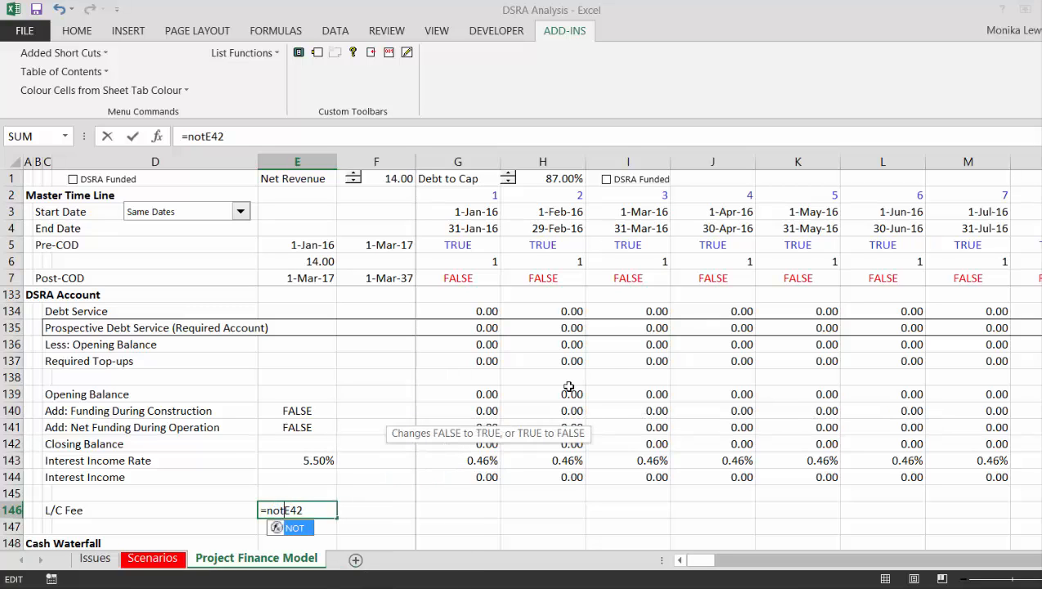
pyautogui.press('Tab')
pyautogui.press('Return')
pyautogui.press('Return')
pyautogui.press('Up')
pyautogui.press('Up')
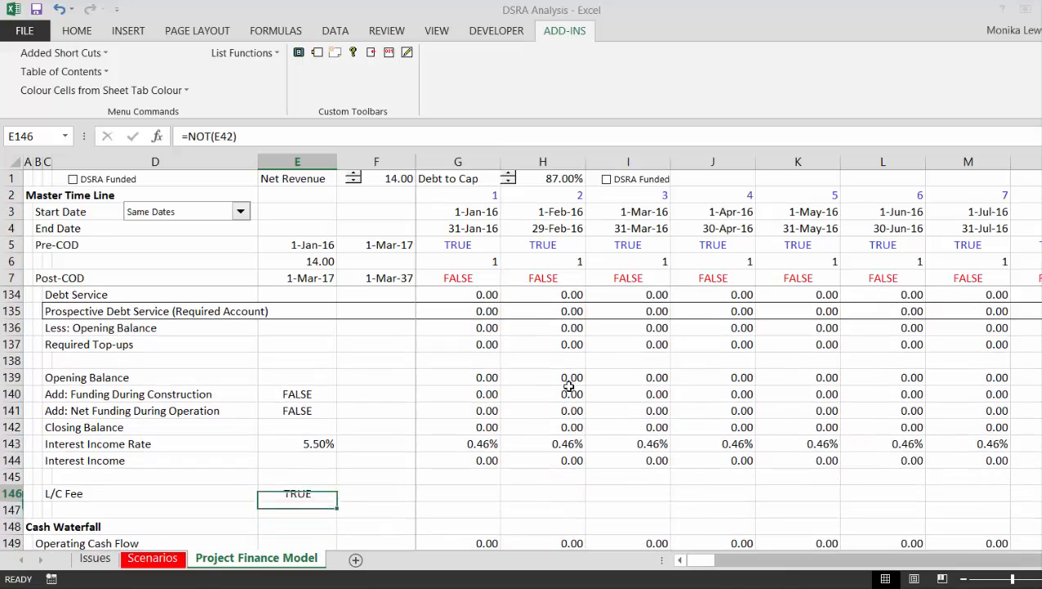
# Step: Calculate the half-yearly L/C fee rate in F146 from the Senior Loan's L/C Fee input with =E43/2
pyautogui.press('Right')
pyautogui.write('=')
pyautogui.press('Up')
pyautogui.press('Up')
pyautogui.press('Up')
pyautogui.press('Up')
pyautogui.press('Up')
pyautogui.press('Up')
pyautogui.press('Up')
pyautogui.press('Up')
pyautogui.press('Up')
pyautogui.press('Up')
pyautogui.press('Up')
pyautogui.press('Up')
pyautogui.press('Up')
pyautogui.press('Up')
pyautogui.press('Up')
pyautogui.press('Up')
pyautogui.press('Up')
pyautogui.press('Up')
pyautogui.press('Up')
pyautogui.press('Up')
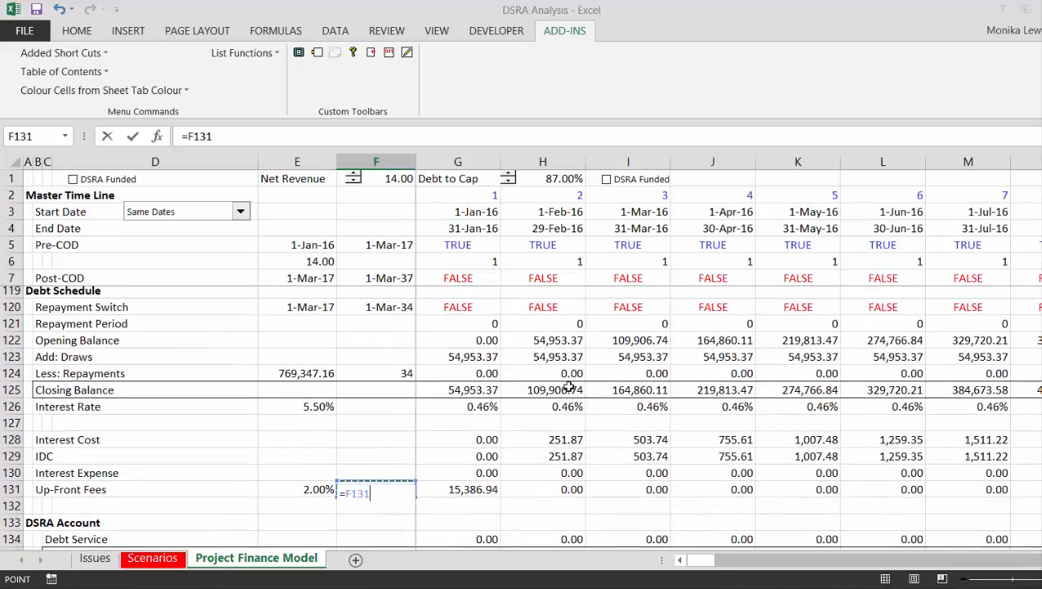
pyautogui.press('Up')
pyautogui.press('Up')
pyautogui.press('Up')
pyautogui.press('Up')
pyautogui.press('Up')
pyautogui.press('Up')
pyautogui.press('Up')
pyautogui.press('Up')
pyautogui.press('Up')
pyautogui.press('Up')
pyautogui.press('Up')
pyautogui.press('Up')
pyautogui.press('Up')
pyautogui.press('Up')
pyautogui.press('Up')
pyautogui.press('Up')
pyautogui.press('Up')
pyautogui.press('Up')
pyautogui.press('Up')
pyautogui.press('Up')
pyautogui.press('Up')
pyautogui.press('Up')
pyautogui.press('Up')
pyautogui.press('Up')
pyautogui.press('Up')
pyautogui.press('Up')
pyautogui.press('Up')
pyautogui.press('Up')
pyautogui.press('Up')
pyautogui.press('Up')
pyautogui.press('Up')
pyautogui.press('Up')
pyautogui.press('Up')
pyautogui.press('Up')
pyautogui.press('Up')
pyautogui.press('Up')
pyautogui.press('Up')
pyautogui.press('Up')
pyautogui.press('Up')
pyautogui.press('Up')
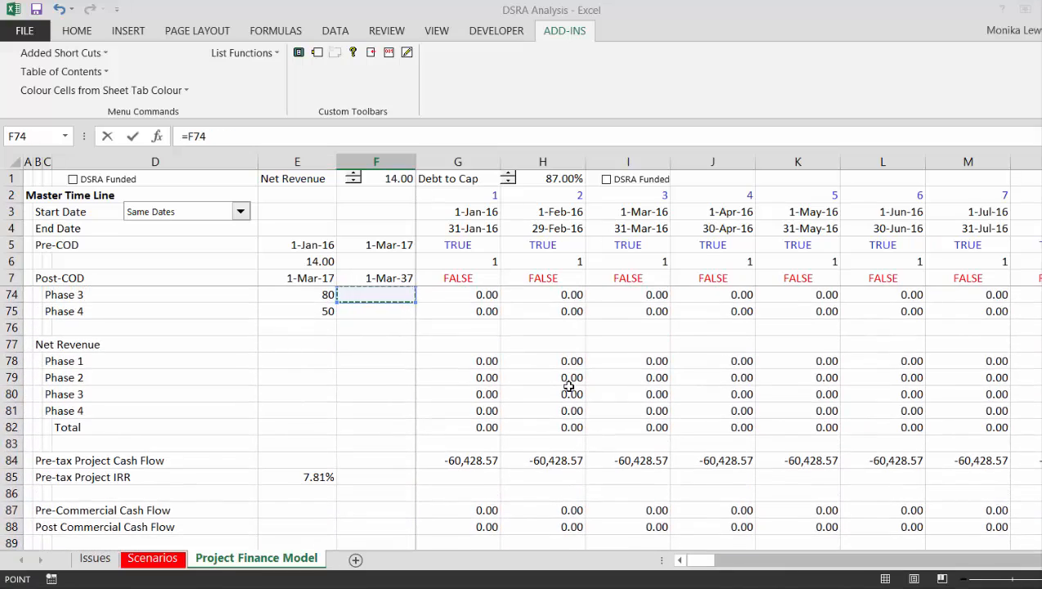
pyautogui.press('Up')
pyautogui.press('Up')
pyautogui.press('Up')
pyautogui.press('Up')
pyautogui.press('Up')
pyautogui.press('Up')
pyautogui.press('Up')
pyautogui.press('Up')
pyautogui.press('Up')
pyautogui.press('Up')
pyautogui.press('Up')
pyautogui.press('Up')
pyautogui.press('Up')
pyautogui.press('Up')
pyautogui.press('Up')
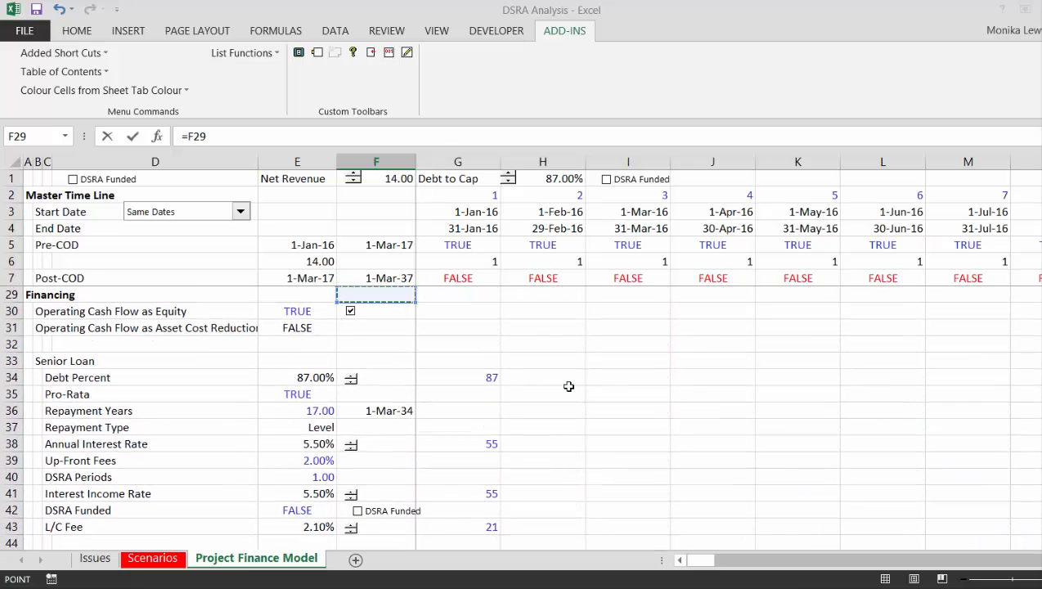
pyautogui.press('Down')
pyautogui.press('Down')
pyautogui.press('Down')
pyautogui.press('Down')
pyautogui.press('Down')
pyautogui.press('Down')
pyautogui.press('Down')
pyautogui.press('Down')
pyautogui.press('Down')
pyautogui.press('Down')
pyautogui.press('Down')
pyautogui.press('Down')
pyautogui.press('Down')
pyautogui.press('Left')
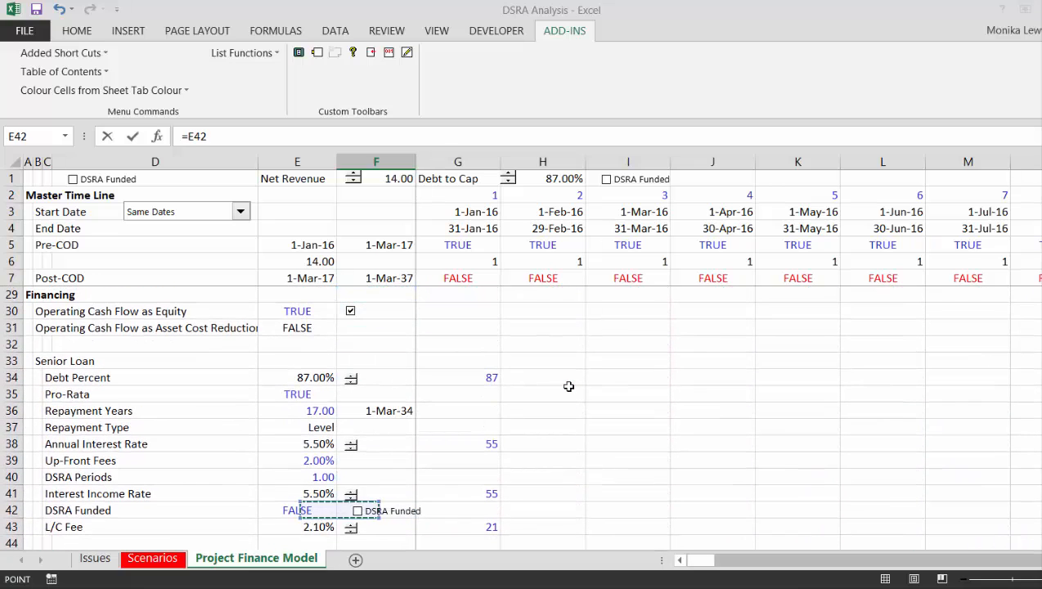
pyautogui.press('Down')
pyautogui.write('/2')
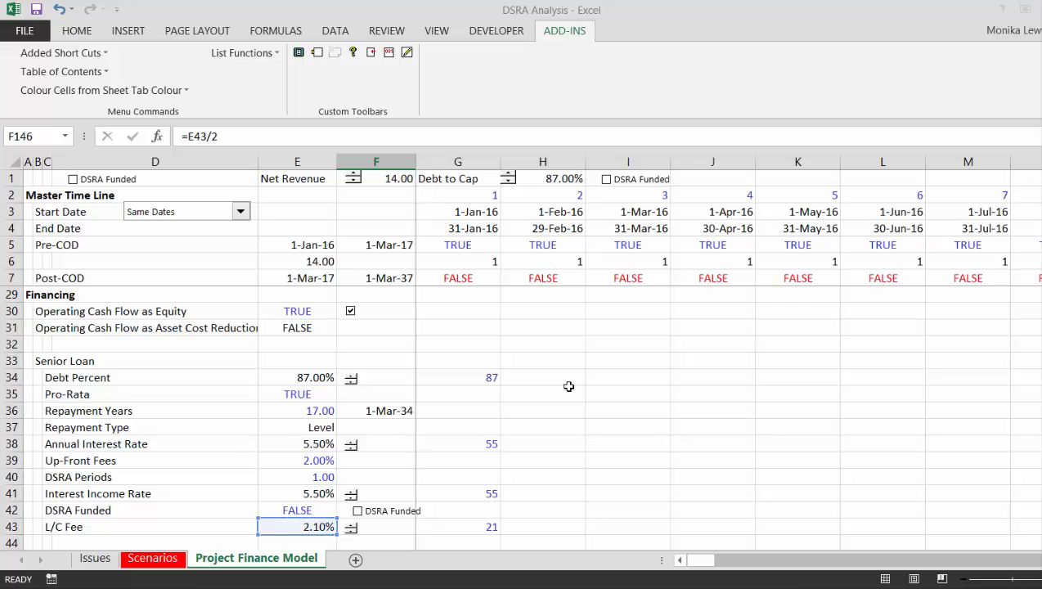
pyautogui.press('Return')
pyautogui.press('Up')
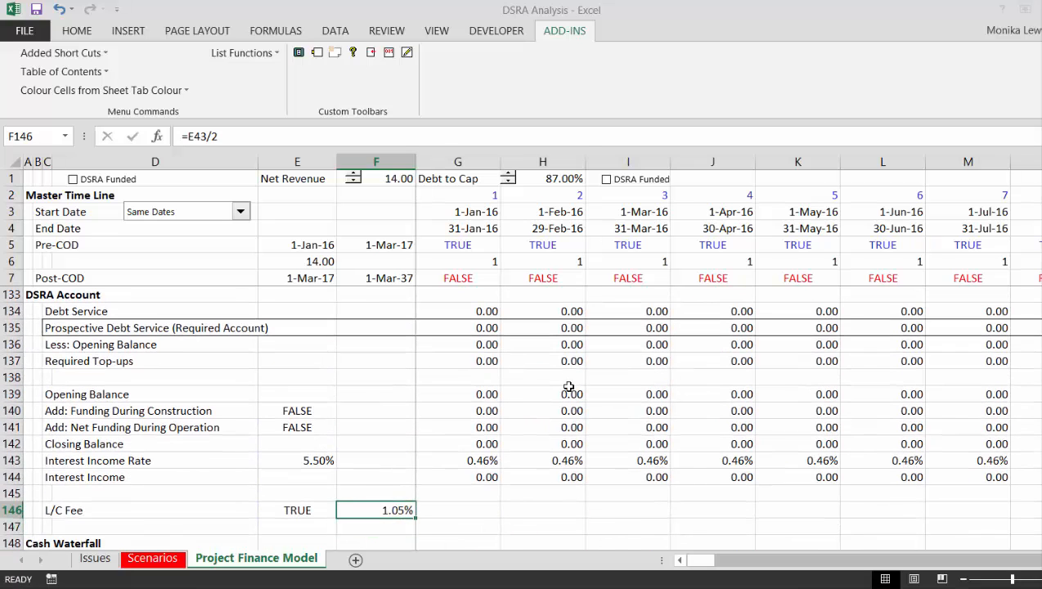
# Step: Enter =F135*$F$146*E146 in G146 of the L/C Fee row and fill it across the timeline
pyautogui.press('Right')
pyautogui.write('=')
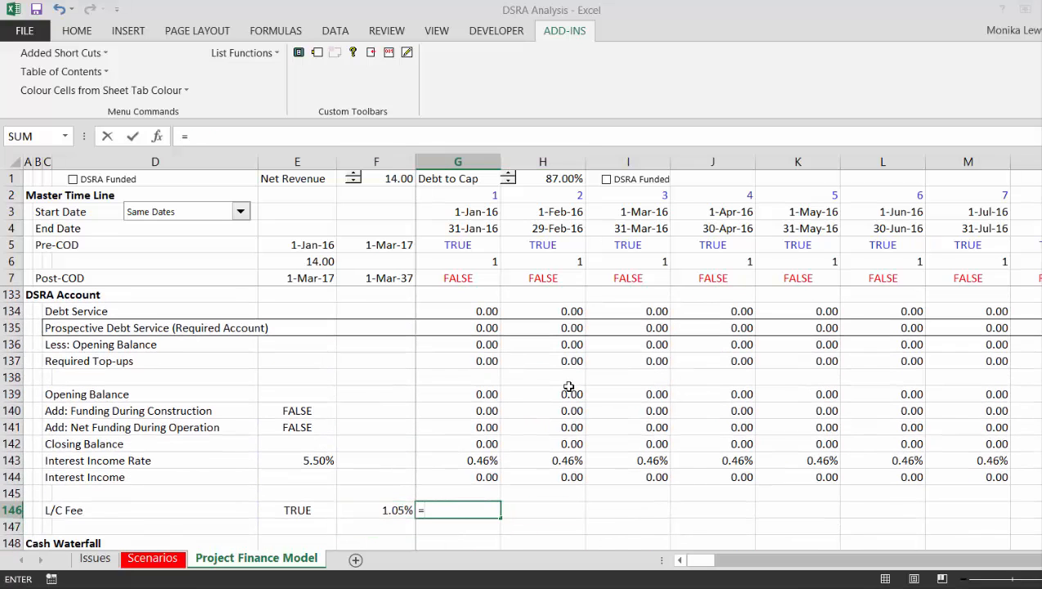
pyautogui.press('Up')
pyautogui.press('Up')
pyautogui.press('Up')
pyautogui.press('Up')
pyautogui.press('Up')
pyautogui.press('Up')
pyautogui.press('Up')
pyautogui.press('Up')
pyautogui.press('Up')
pyautogui.press('Up')
pyautogui.press('Up')
pyautogui.press('Up')
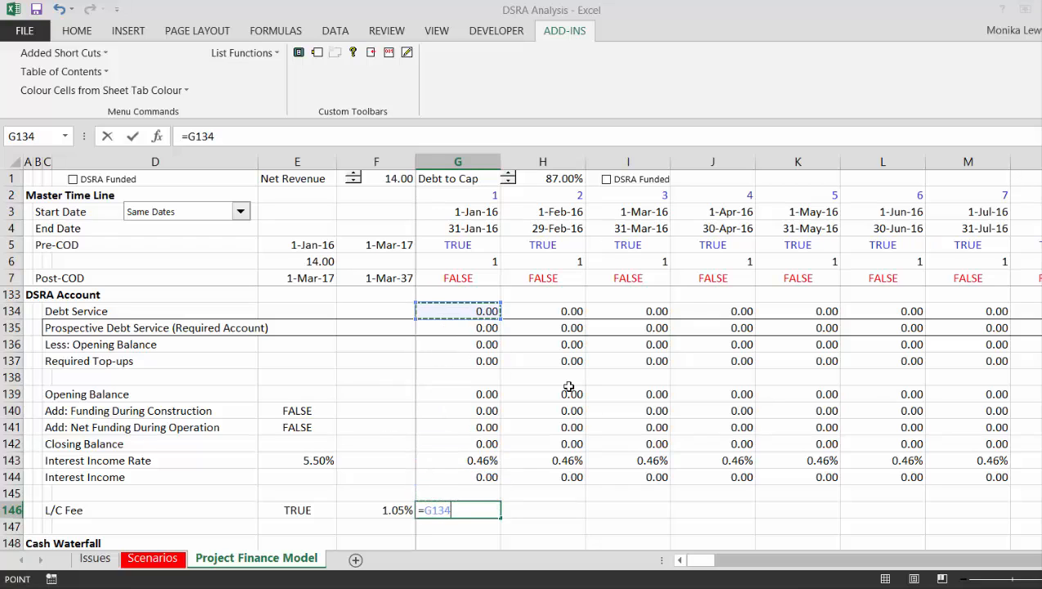
pyautogui.press('Down')
pyautogui.press('Left')
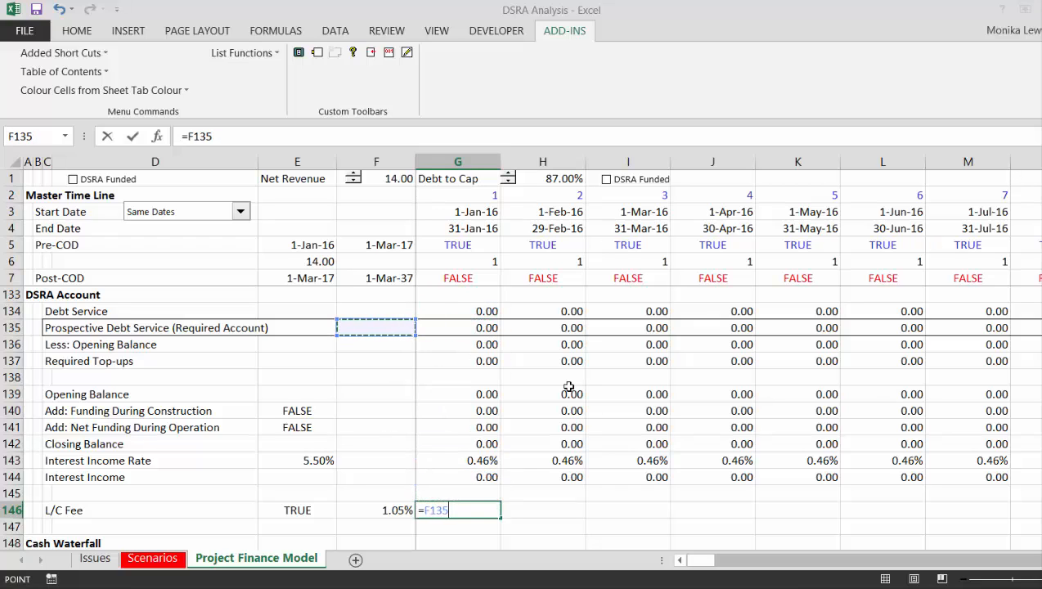
pyautogui.write('*')
pyautogui.press('Left')
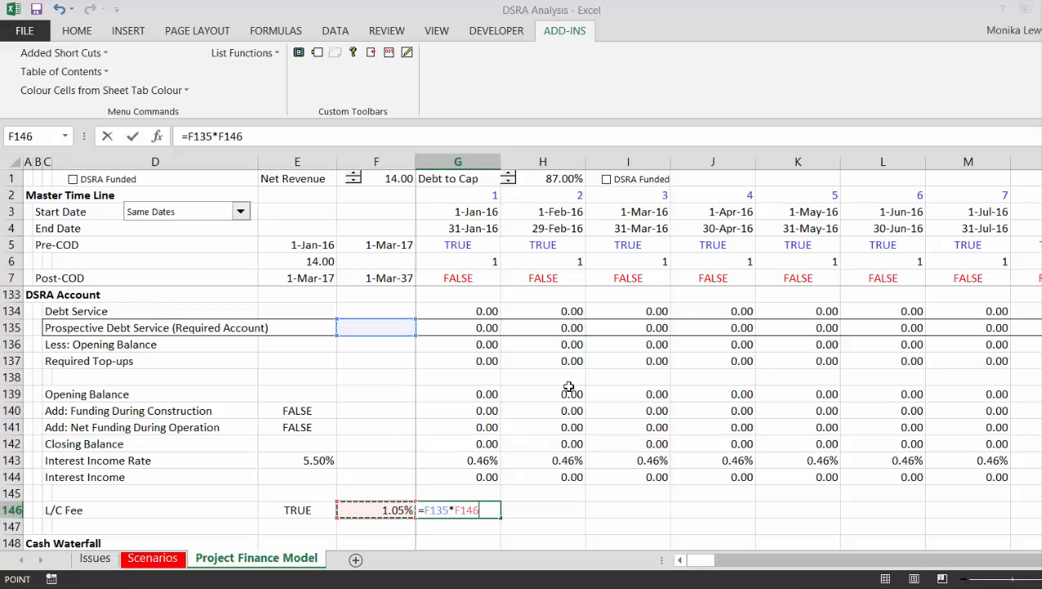
pyautogui.press('F4')
pyautogui.write('*')
pyautogui.press('Left')
pyautogui.press('Left')
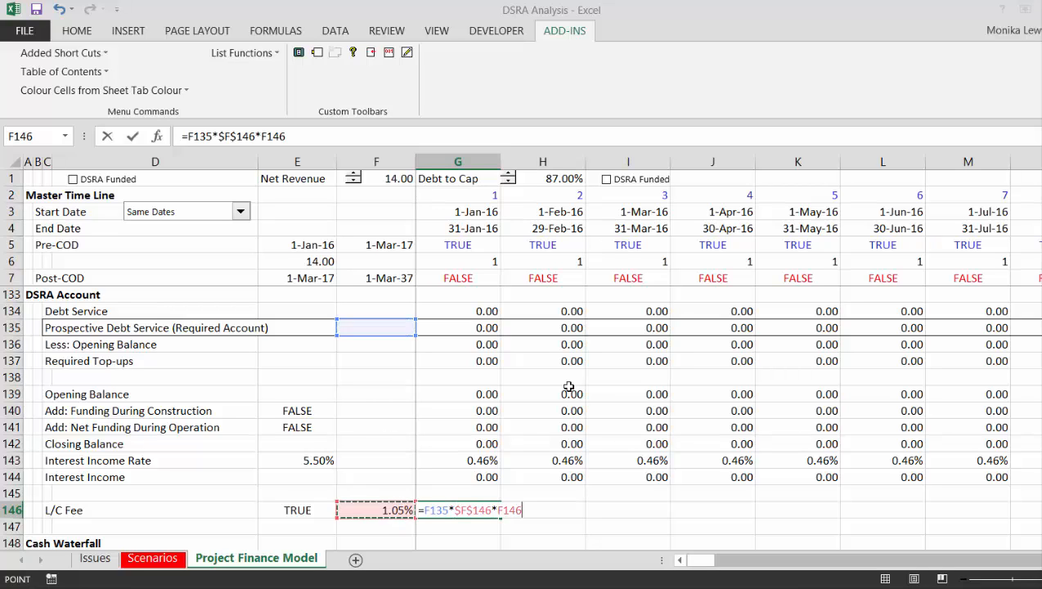
pyautogui.press('Return')
pyautogui.press('Up')
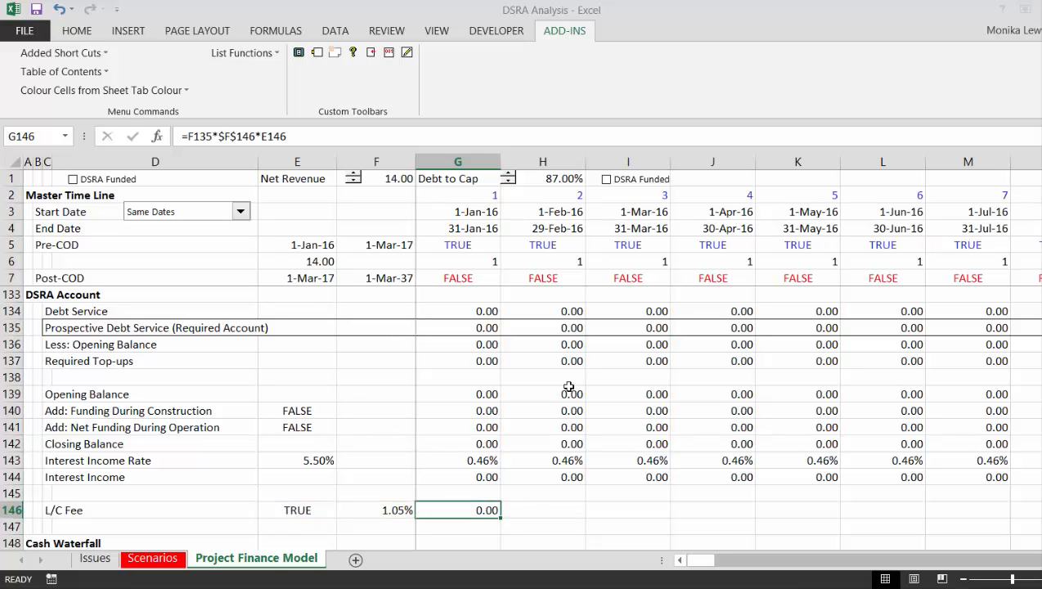
pyautogui.hotkey('ctrl', 'shift', 'Right')
pyautogui.hotkey('ctrl', 'r')
# Step: Examine the Cash Waterfall's existing Add: L/C Fee formula in U151, the first post-COD period
pyautogui.press('Down')
pyautogui.press('Down')
pyautogui.press('Down')
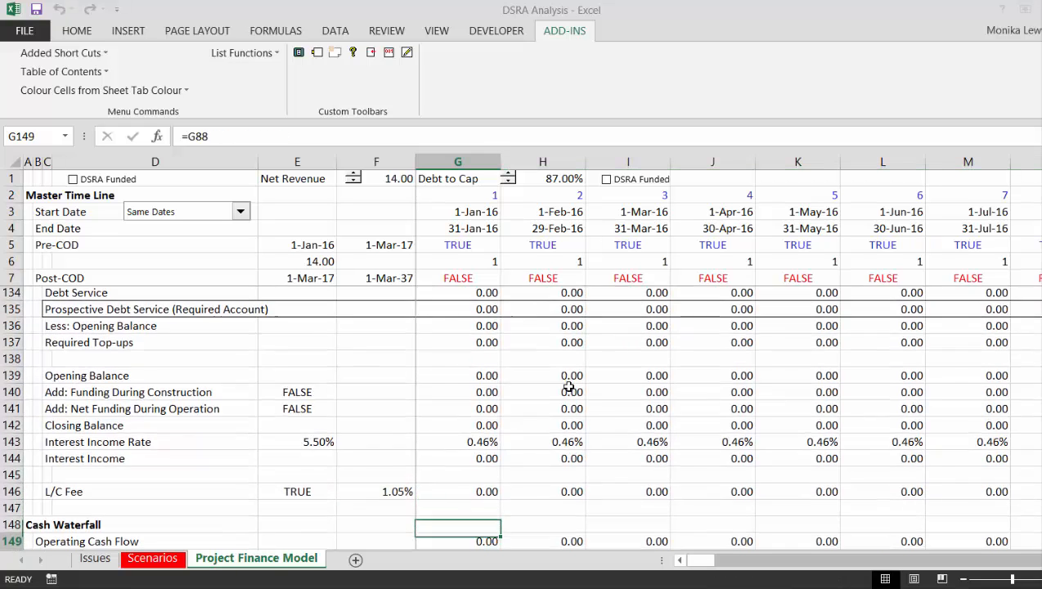
pyautogui.press('Down')
pyautogui.press('Down')
pyautogui.press('Down')
pyautogui.press('Down')
pyautogui.press('Down')
pyautogui.press('Down')
pyautogui.press('Up')
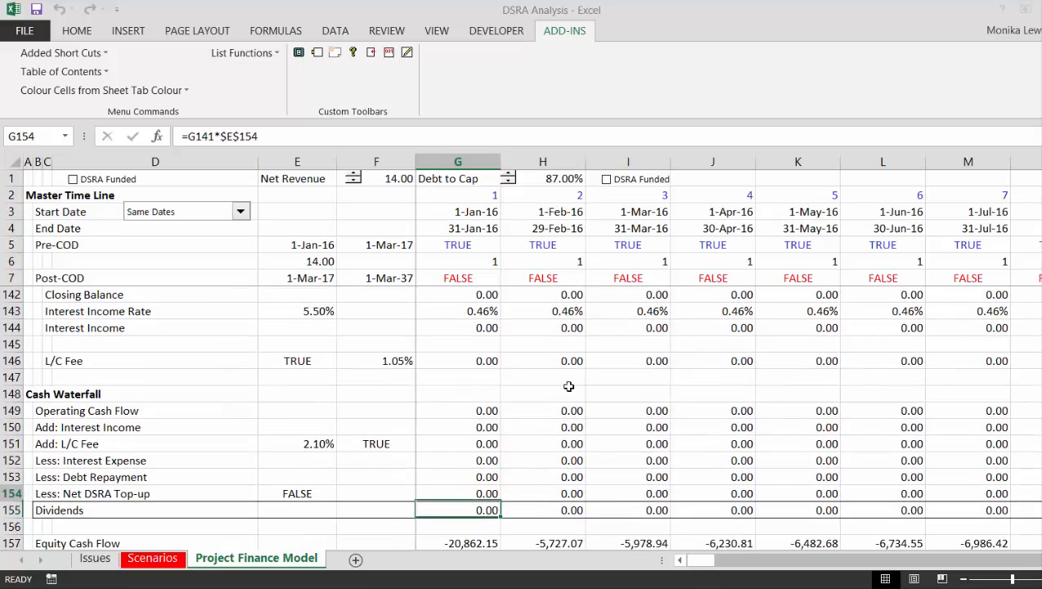
pyautogui.press('Up')
pyautogui.press('Up')
pyautogui.press('Up')
pyautogui.press('Right')
pyautogui.press('Right')
pyautogui.press('Right')
pyautogui.press('Right')
pyautogui.press('Right')
pyautogui.press('Right')
pyautogui.press('Right')
pyautogui.press('Right')
pyautogui.press('Right')
pyautogui.press('Right')
pyautogui.press('Right')
pyautogui.press('Right')
pyautogui.press('Right')
pyautogui.press('Right')
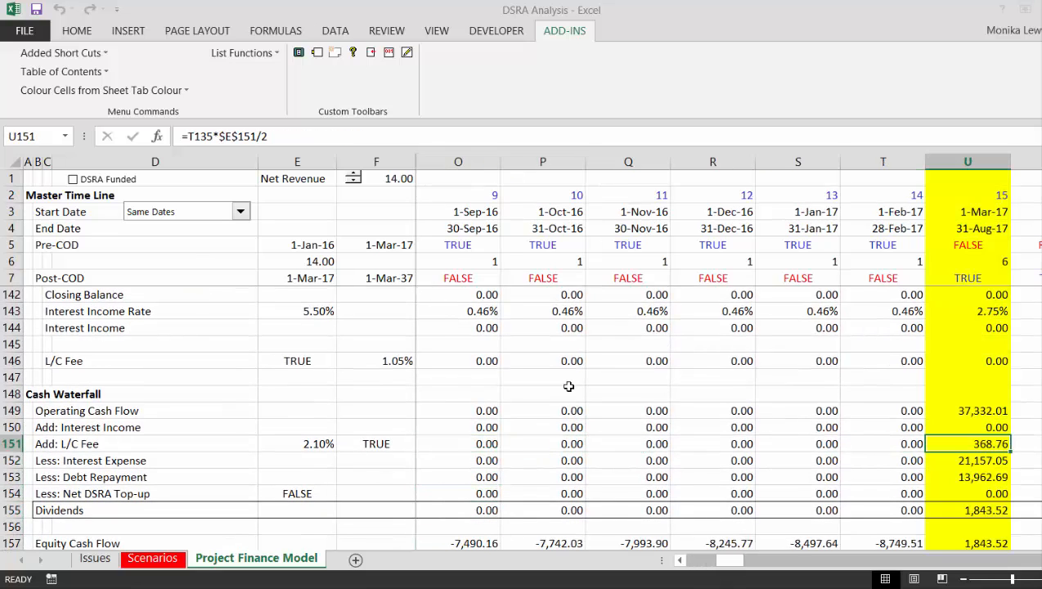
# Step: Examine the Cash Waterfall's Add: L/C Fee row across the post-COD periods against the DSRA Account's L/C Fee row
pyautogui.press('Right')
pyautogui.press('Right')
pyautogui.press('Right')
pyautogui.press('Right')
pyautogui.press('Right')
pyautogui.press('Right')
pyautogui.press('Right')
pyautogui.press('Right')
pyautogui.press('Right')
pyautogui.press('Right')
pyautogui.press('Right')
pyautogui.press('Left')
pyautogui.press('Left')
pyautogui.press('Left')
pyautogui.press('Left')
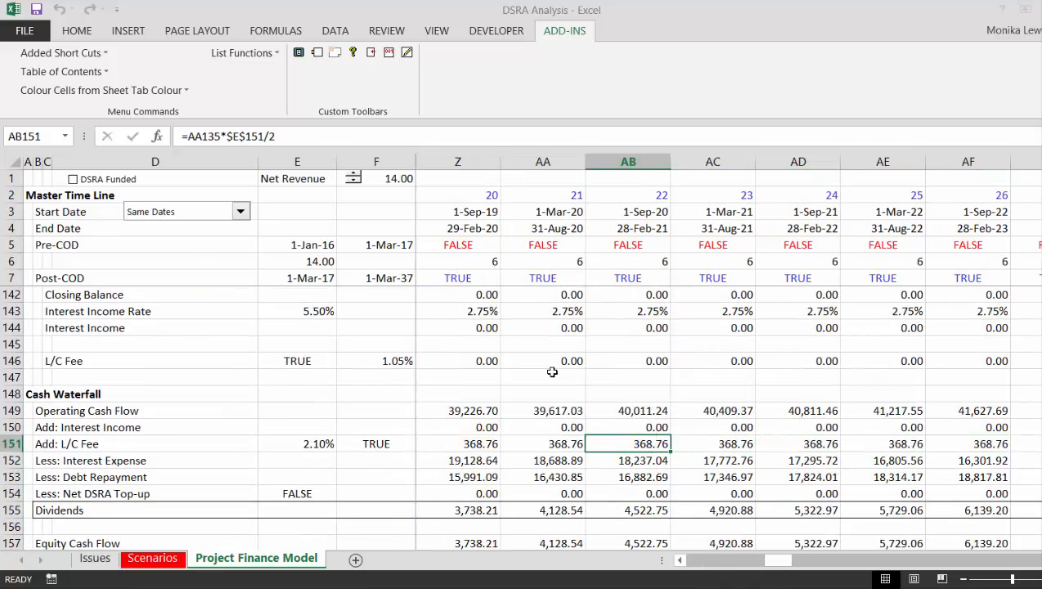
pyautogui.press('Left')
pyautogui.press('Left')
pyautogui.press('Left')
pyautogui.press('Left')
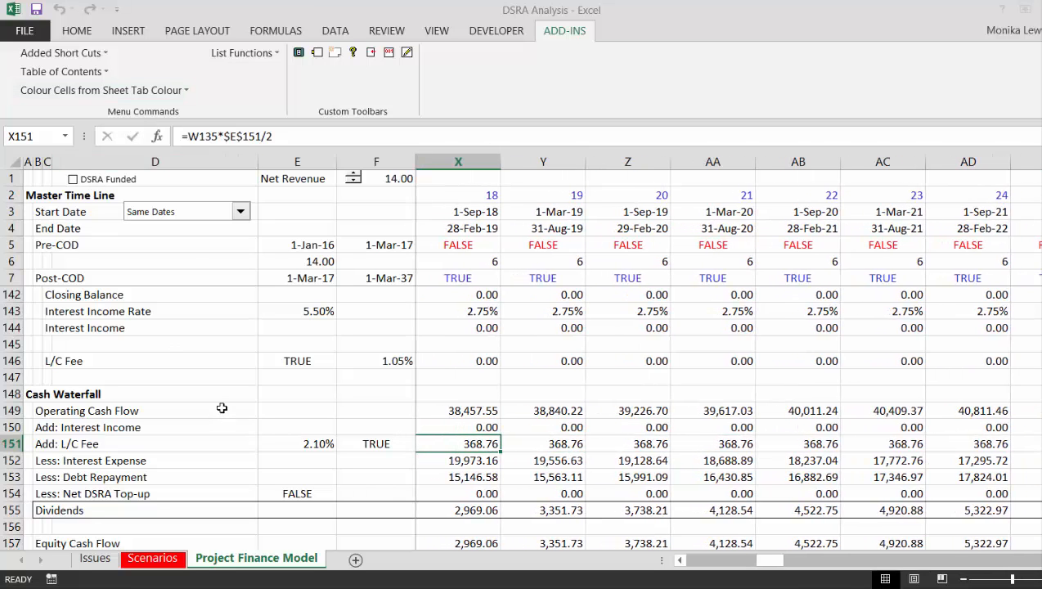
# Step: Check the formulas along the DSRA Account's L/C Fee row from G146 to the first post-COD period in U146
pyautogui.press('Up')
pyautogui.press('Up')
pyautogui.press('Up')
pyautogui.press('Up')
pyautogui.press('Up')
pyautogui.press('Left')
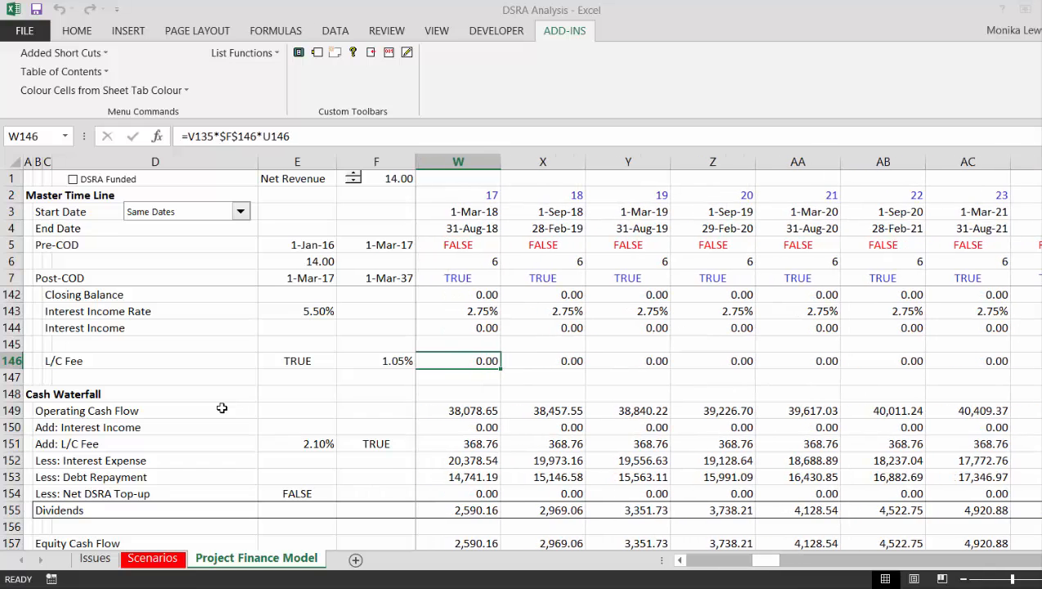
pyautogui.hotkey('ctrl', 'Left')
pyautogui.press('Right')
pyautogui.press('Right')
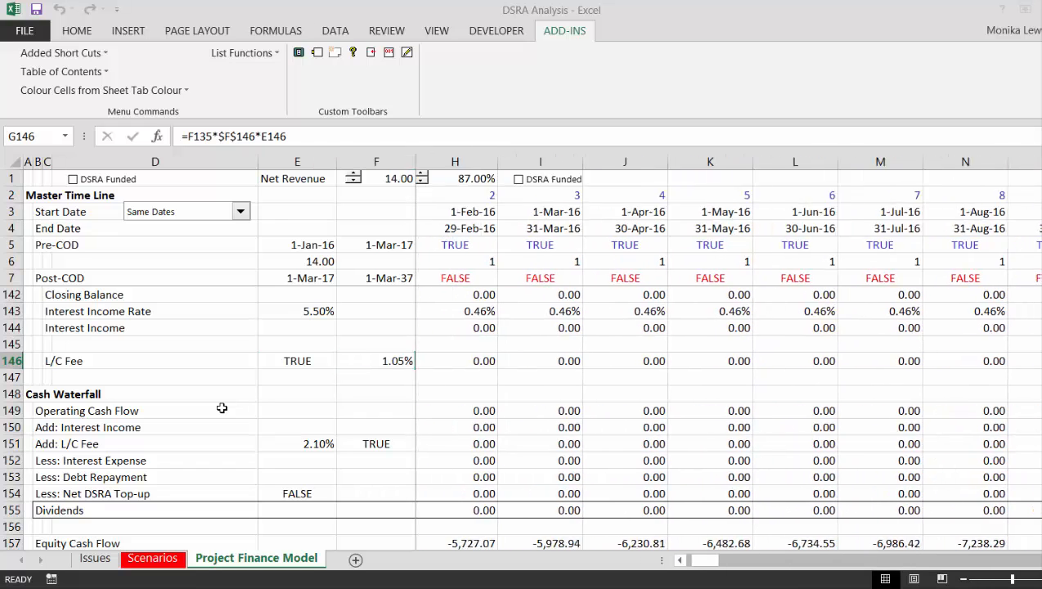
pyautogui.press('Right')
pyautogui.press('Right')
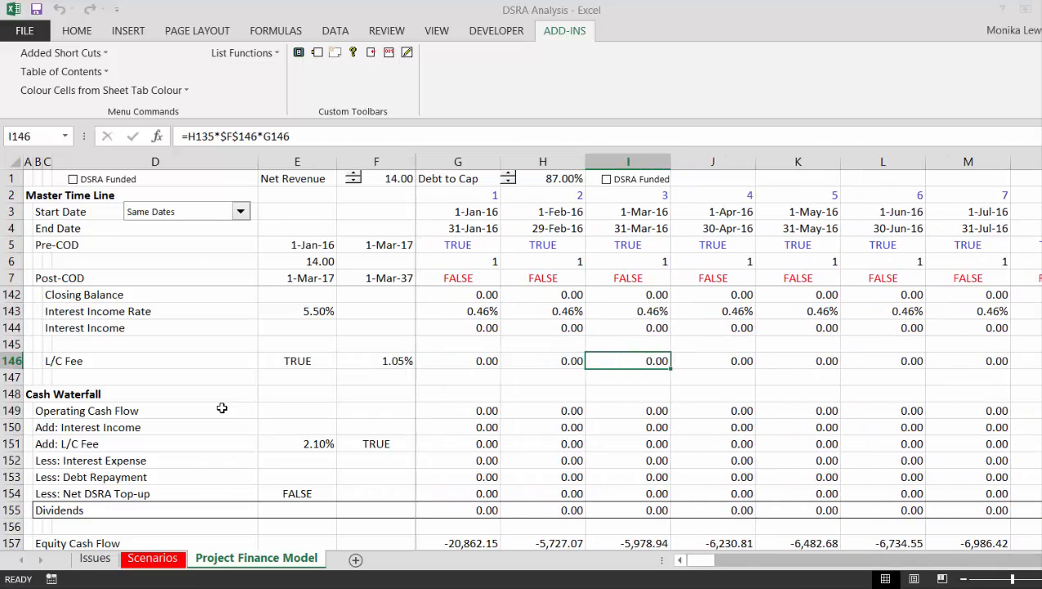
pyautogui.press('Right')
pyautogui.press('Right')
pyautogui.press('Right')
pyautogui.press('Right')
pyautogui.press('Right')
pyautogui.press('Right')
pyautogui.press('Right')
pyautogui.press('Right')
pyautogui.press('Right')
pyautogui.press('Right')
pyautogui.press('Right')
pyautogui.press('Right')
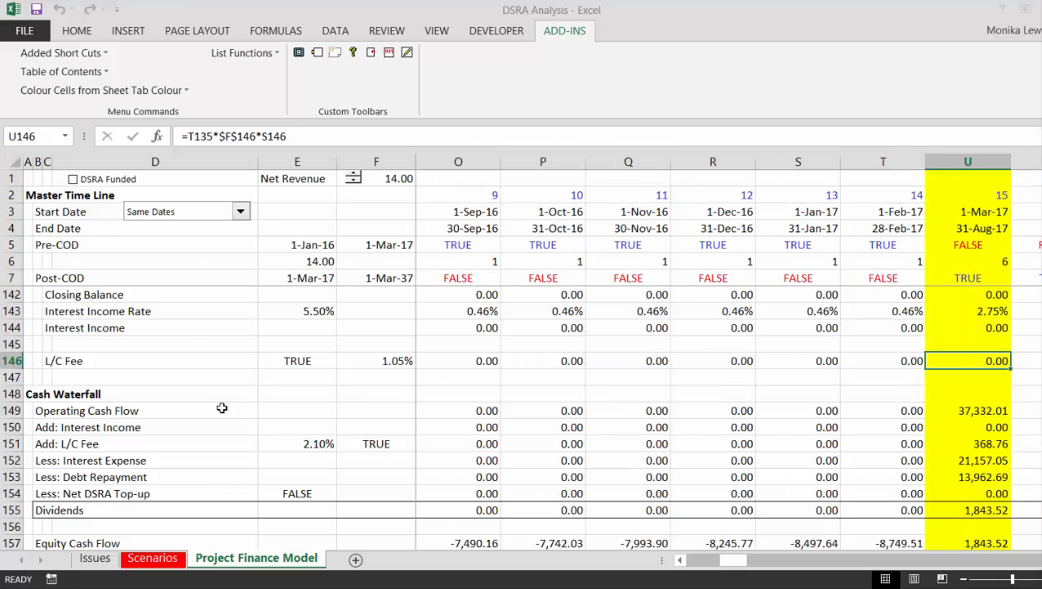
# Step: Trace the references of the L/C Fee formula in U146 back to the Prospective Debt Service row and the switch
pyautogui.press('Left')
pyautogui.press('Right')
pyautogui.press('Up')
pyautogui.press('Up')
pyautogui.press('Up')
pyautogui.press('Up')
pyautogui.press('Up')
pyautogui.press('Up')
pyautogui.press('Up')
pyautogui.press('Up')
pyautogui.press('Up')
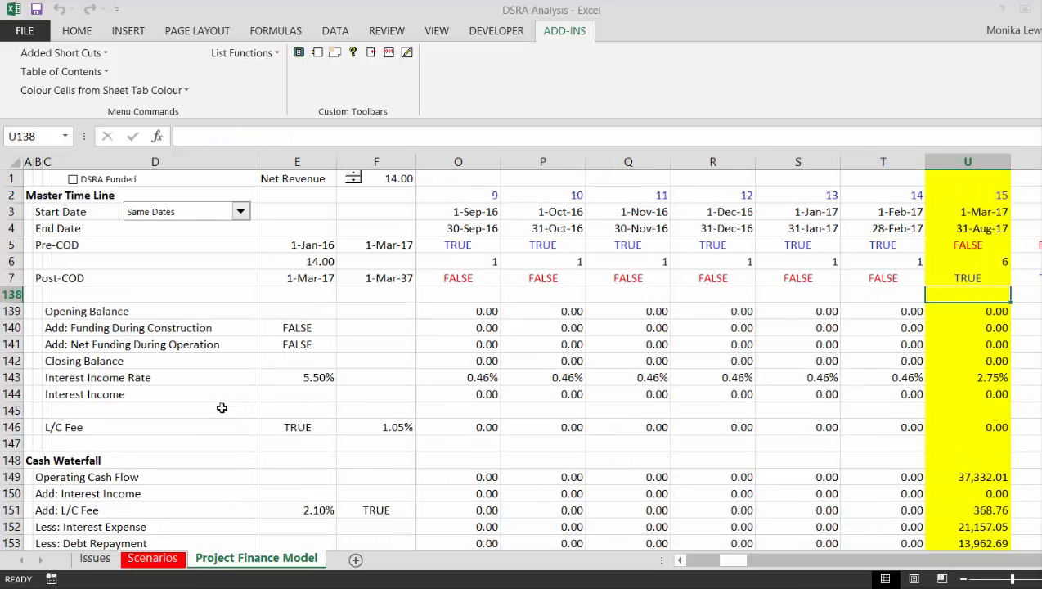
pyautogui.press('Up')
pyautogui.press('Up')
pyautogui.press('Down')
pyautogui.press('Down')
pyautogui.press('Down')
pyautogui.press('Down')
pyautogui.press('Down')
pyautogui.press('Down')
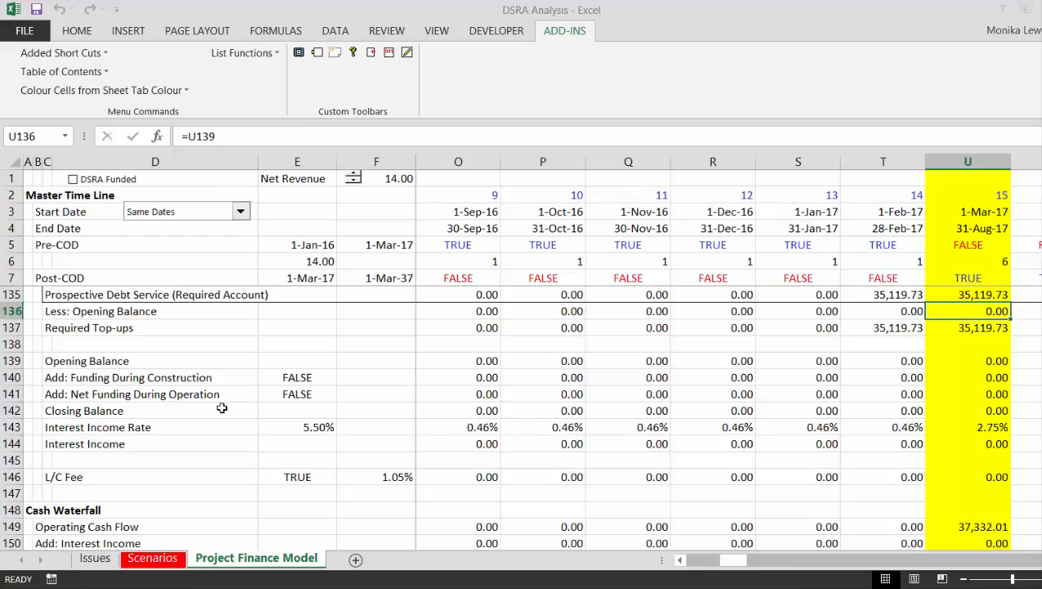
pyautogui.press('Down')
pyautogui.press('Down')
pyautogui.press('Down')
pyautogui.press('Down')
pyautogui.press('Down')
pyautogui.press('F2')
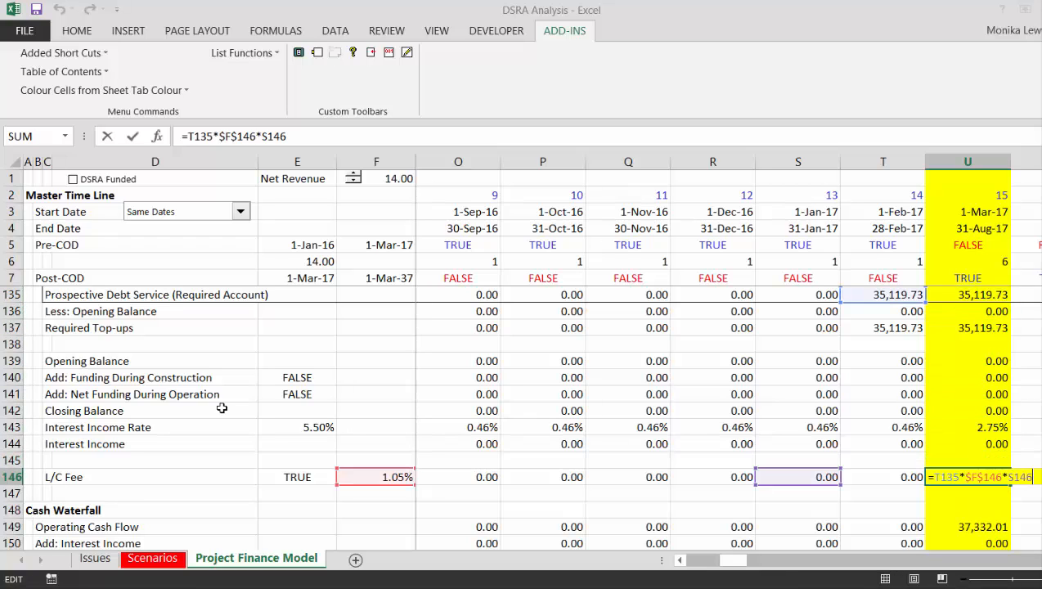
pyautogui.press('Escape')
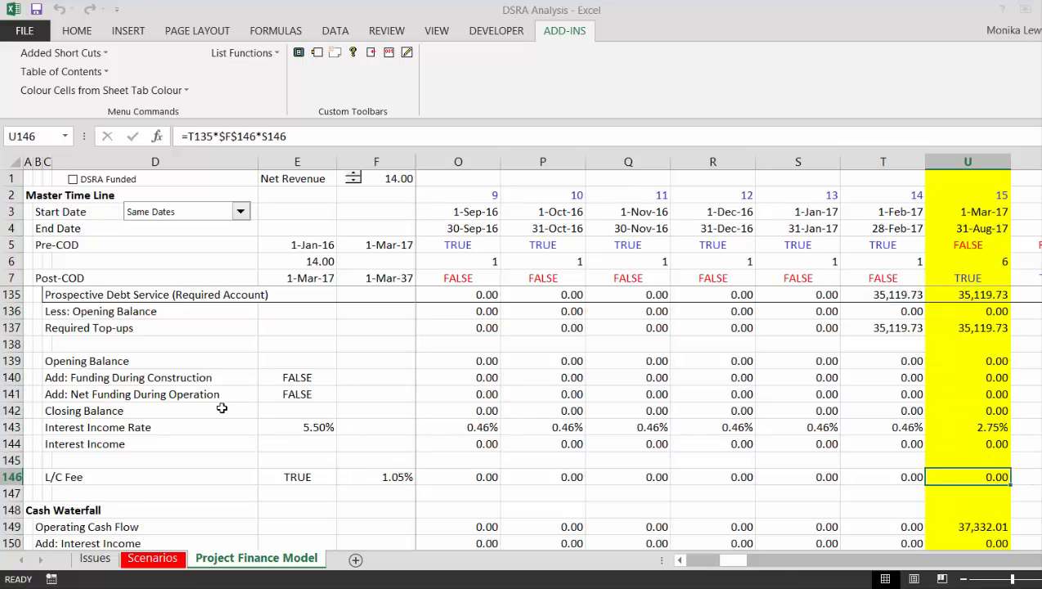
# Step: Make the switch reference absolute in G146 with =F135*$F$146*$E$146 and fill the L/C Fee row across the timeline
pyautogui.press('Left')
pyautogui.hotkey('ctrl', 'Left')
pyautogui.press('Left')
pyautogui.press('Right')
pyautogui.press('Right')
pyautogui.press('Right')
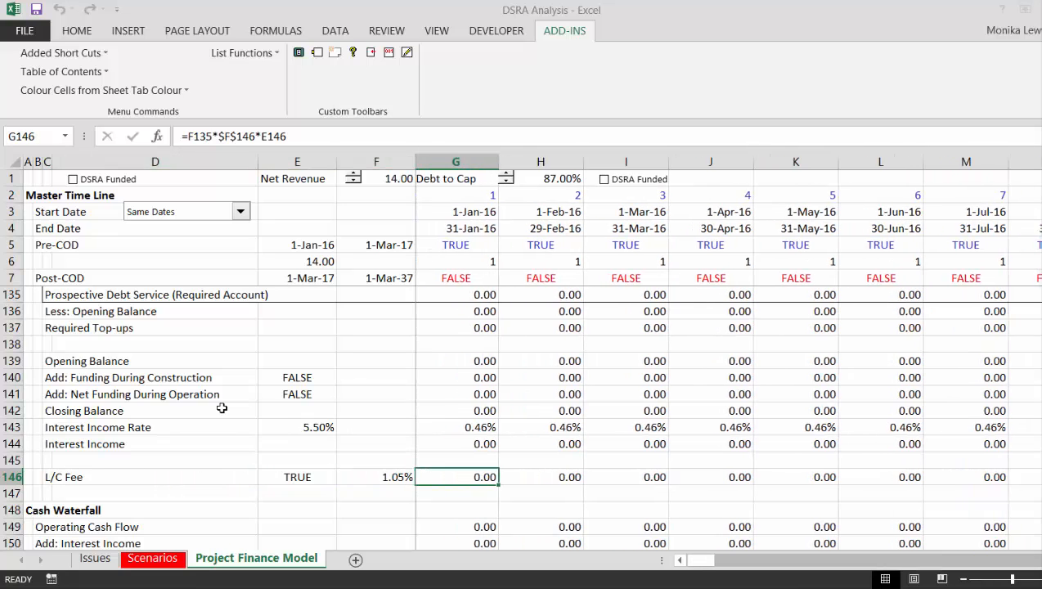
pyautogui.press('F2')
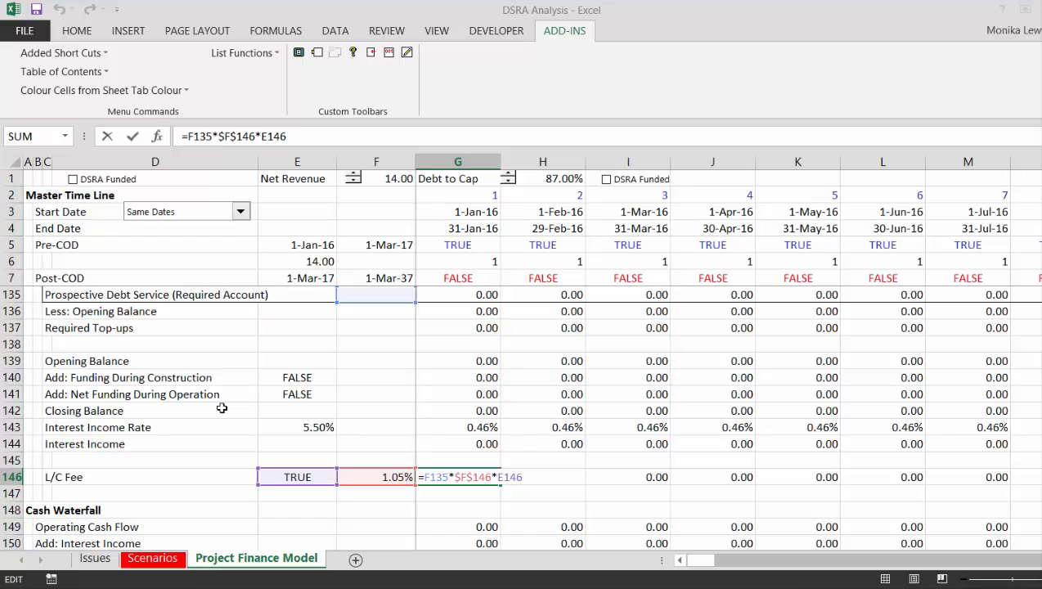
pyautogui.press('F4')
pyautogui.press('Return')
pyautogui.press('Up')
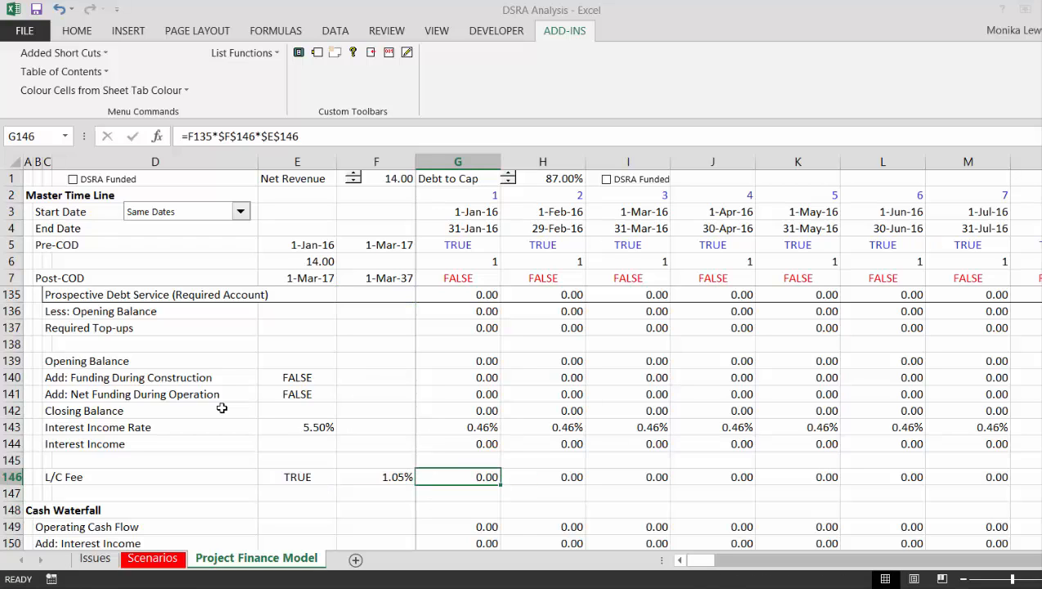
pyautogui.hotkey('ctrl', 'shift', 'Right')
pyautogui.press('Down')
pyautogui.press('Down')
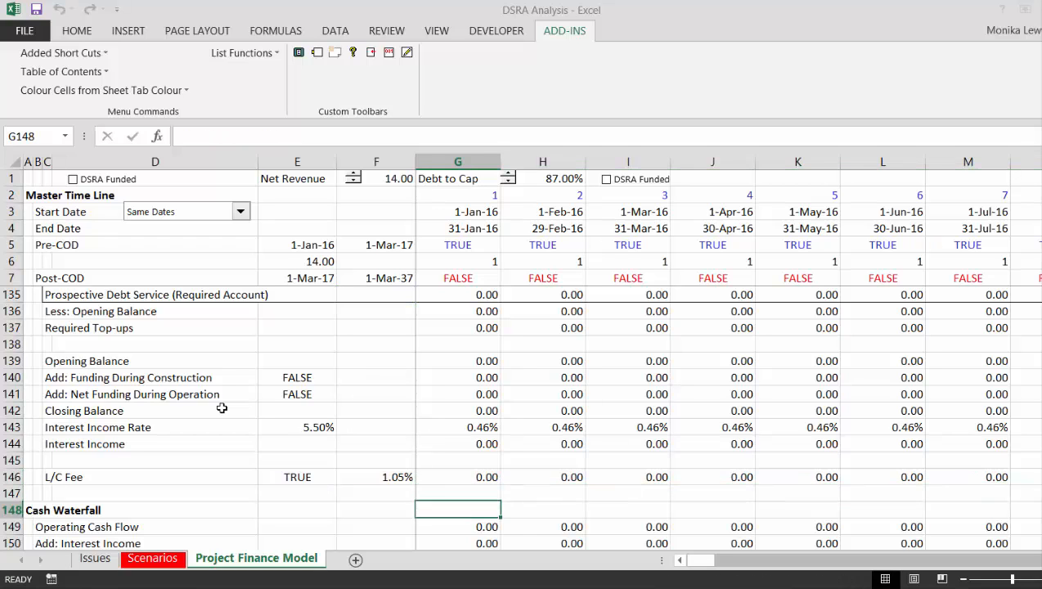
# Step: Compare the L/C Fee row 146 with the Cash Waterfall's Add: L/C Fee row 151 over the post-COD periods
pyautogui.press('Right')
pyautogui.press('Right')
pyautogui.press('Right')
pyautogui.press('Right')
pyautogui.press('Right')
pyautogui.press('Right')
pyautogui.press('Right')
pyautogui.press('Right')
pyautogui.press('Right')
pyautogui.press('Right')
pyautogui.press('Right')
pyautogui.press('Right')
pyautogui.press('Right')
pyautogui.press('Right')
pyautogui.press('Right')
pyautogui.press('Right')
pyautogui.press('Right')
pyautogui.press('Right')
pyautogui.press('Right')
pyautogui.press('Left')
pyautogui.press('Left')
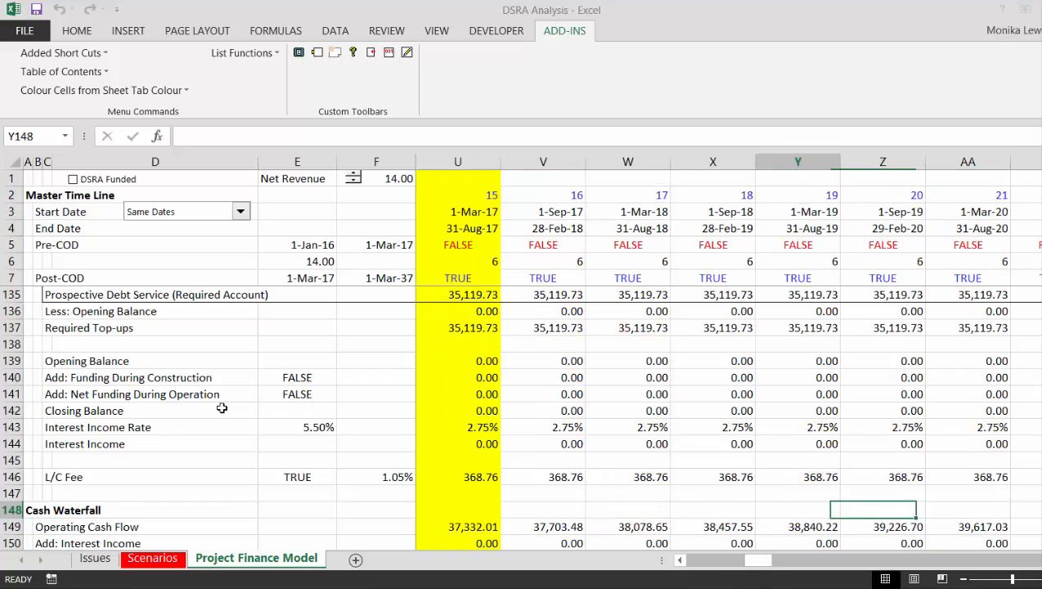
pyautogui.press('Down')
pyautogui.press('Down')
pyautogui.press('Down')
pyautogui.press('Left')
pyautogui.press('Up')
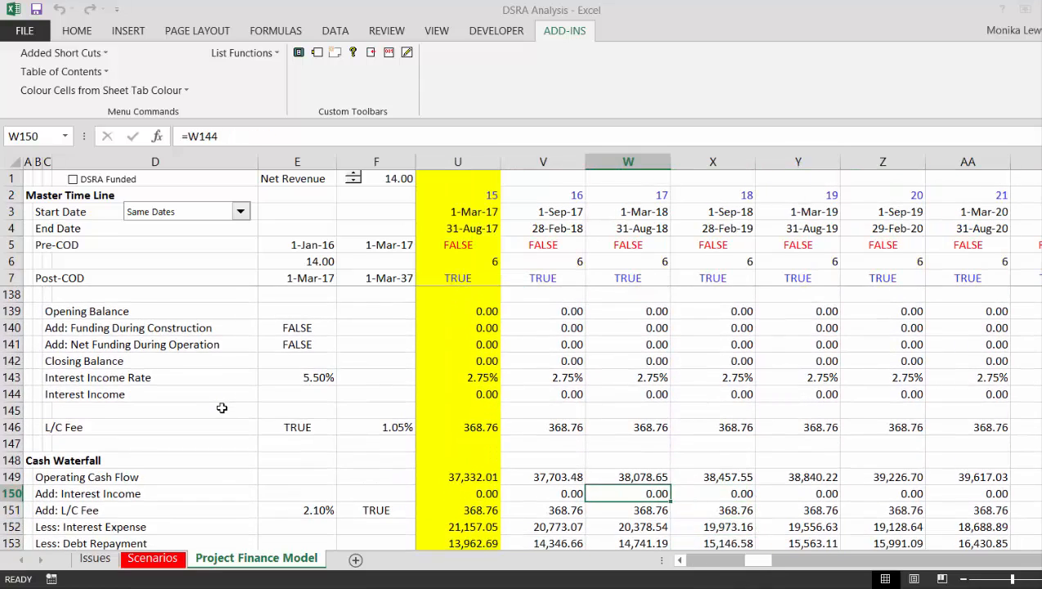
# Step: Clear the rate and switch cells E151:F151 in the Cash Waterfall's Add: L/C Fee row
pyautogui.hotkey('ctrl', 'Down')
pyautogui.press('Up')
pyautogui.press('Up')
pyautogui.press('Up')
pyautogui.press('Up')
pyautogui.hotkey('ctrl', 'Left')
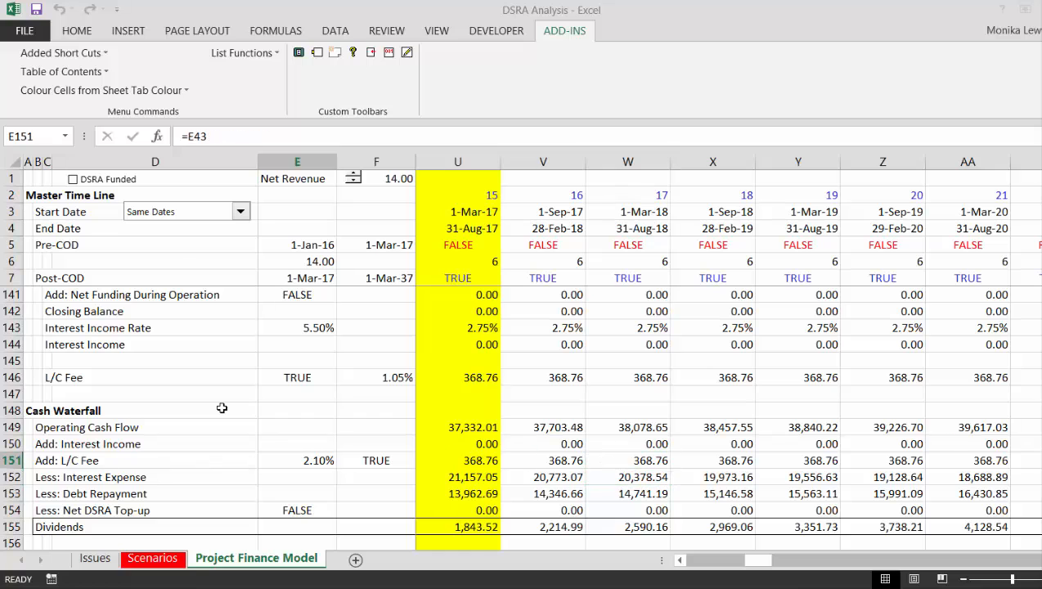
pyautogui.press('Left')
pyautogui.press('Right')
pyautogui.hotkey('shift', 'Right')
pyautogui.press('Delete')
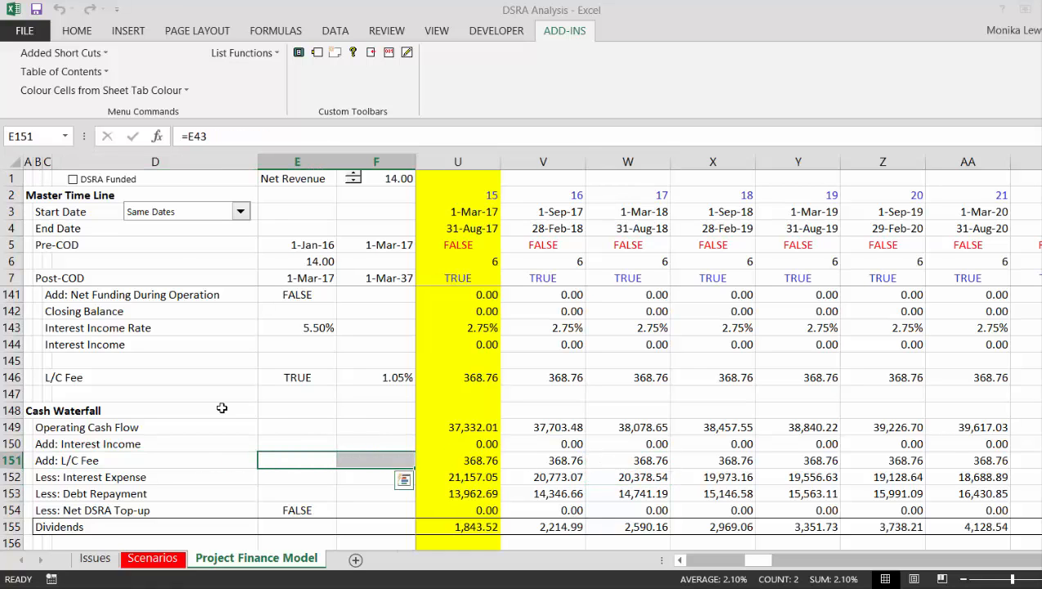
# Step: Link the Cash Waterfall's Add: L/C Fee to the DSRA Account with =G146 in G151 and fill it across the timeline
pyautogui.press('Right')
pyautogui.press('Right')
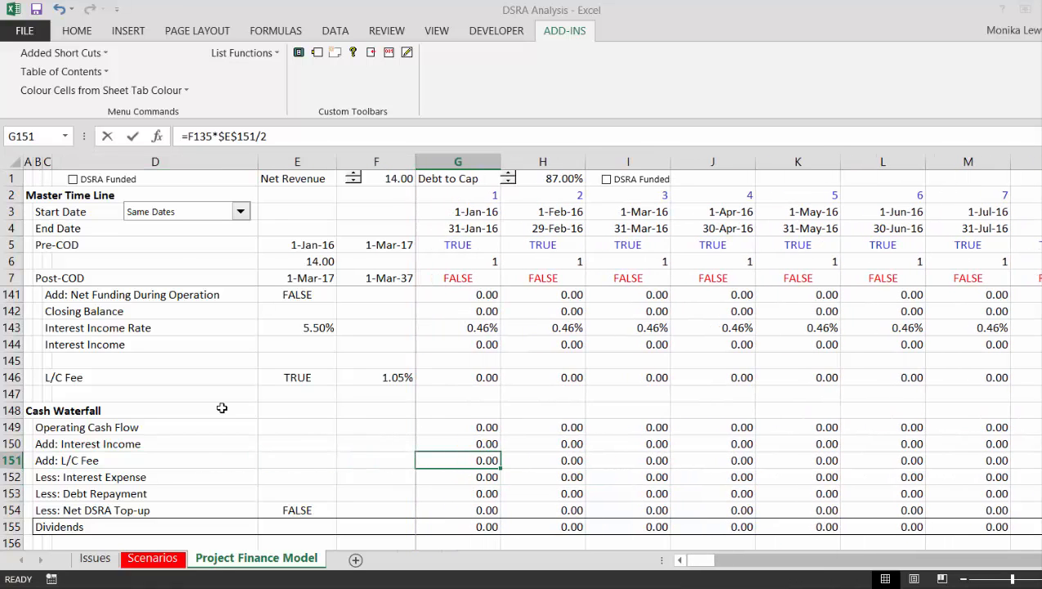
pyautogui.write('=')
pyautogui.press('Up')
pyautogui.press('Up')
pyautogui.press('Up')
pyautogui.press('Up')
pyautogui.press('Up')
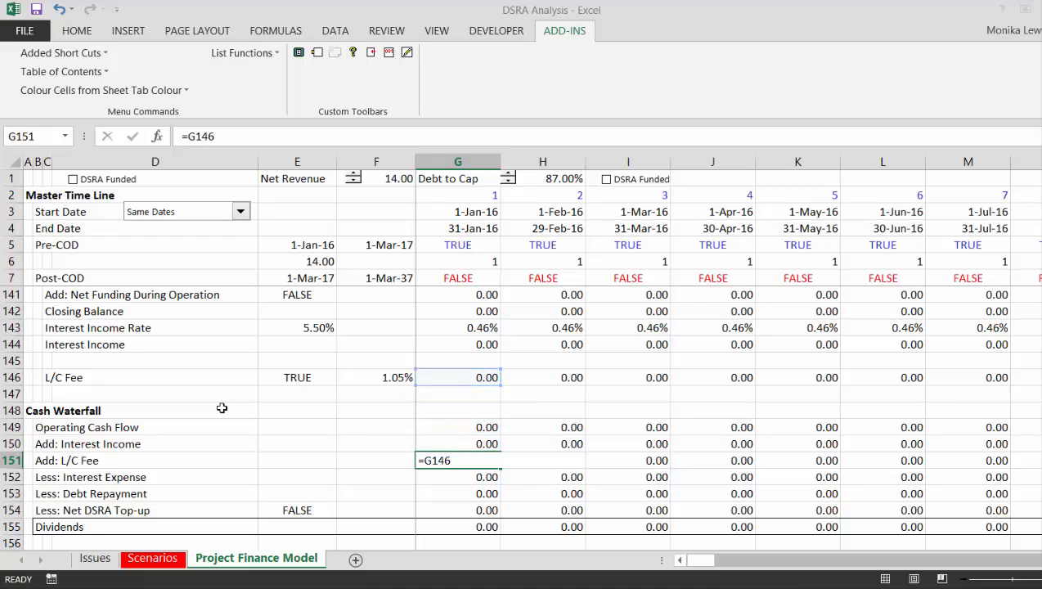
pyautogui.press('Return')
pyautogui.press('Up')
pyautogui.hotkey('ctrl', 'shift', 'Right')
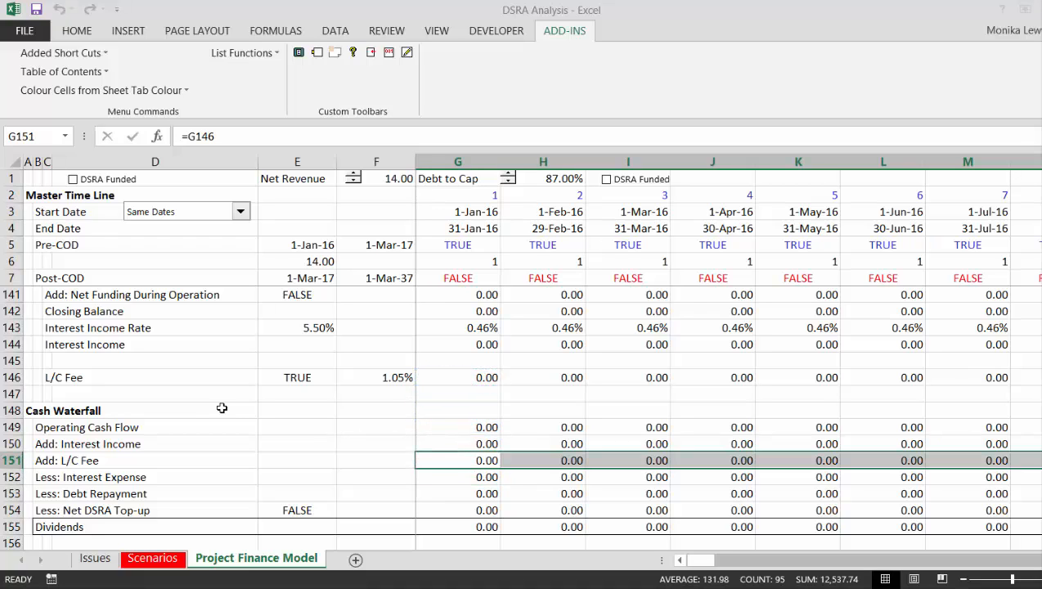
# Step: Test the linked L/C fee by switching DSRA Funded on and back off
pyautogui.click(74, 180)
pyautogui.click(74, 180)
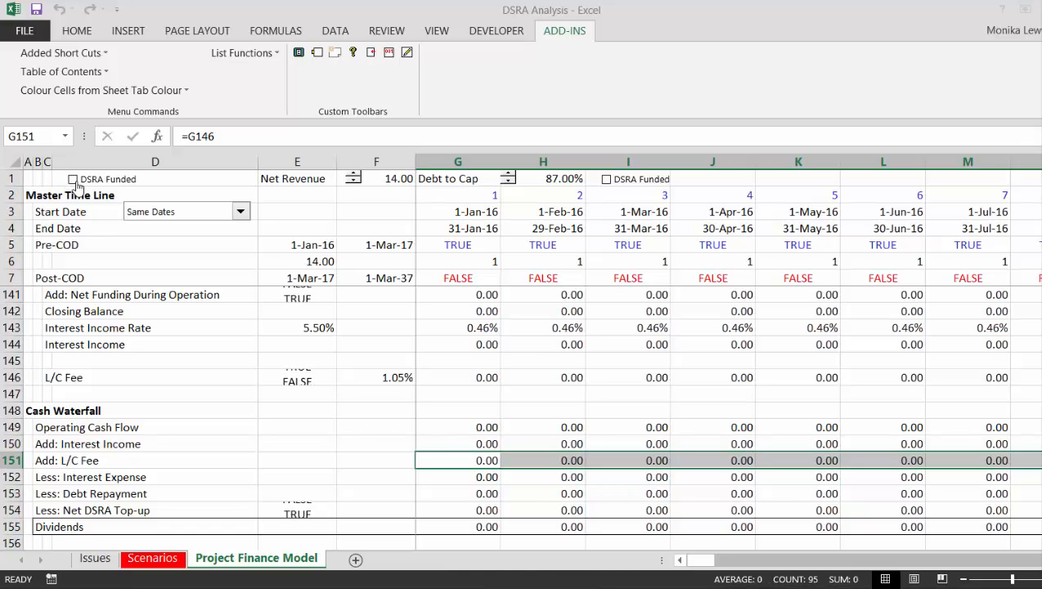
pyautogui.click(259, 432)
# Step: Review the DSRA Account section's rows and switches from the L/C Fee row up to the section heading
pyautogui.press('Up')
pyautogui.press('Up')
pyautogui.press('Up')
pyautogui.press('Up')
pyautogui.press('Up')
pyautogui.press('Up')
pyautogui.press('Up')
pyautogui.press('Up')
pyautogui.press('Up')
pyautogui.press('Up')
pyautogui.press('Up')
pyautogui.press('Up')
pyautogui.press('Up')
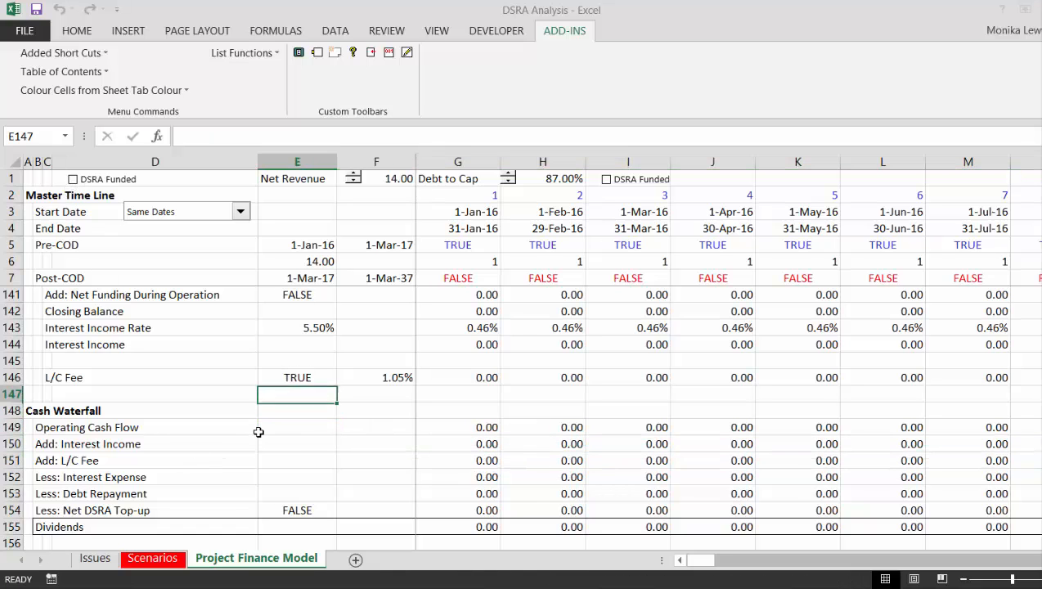
pyautogui.press('Up')
pyautogui.press('Up')
pyautogui.press('Up')
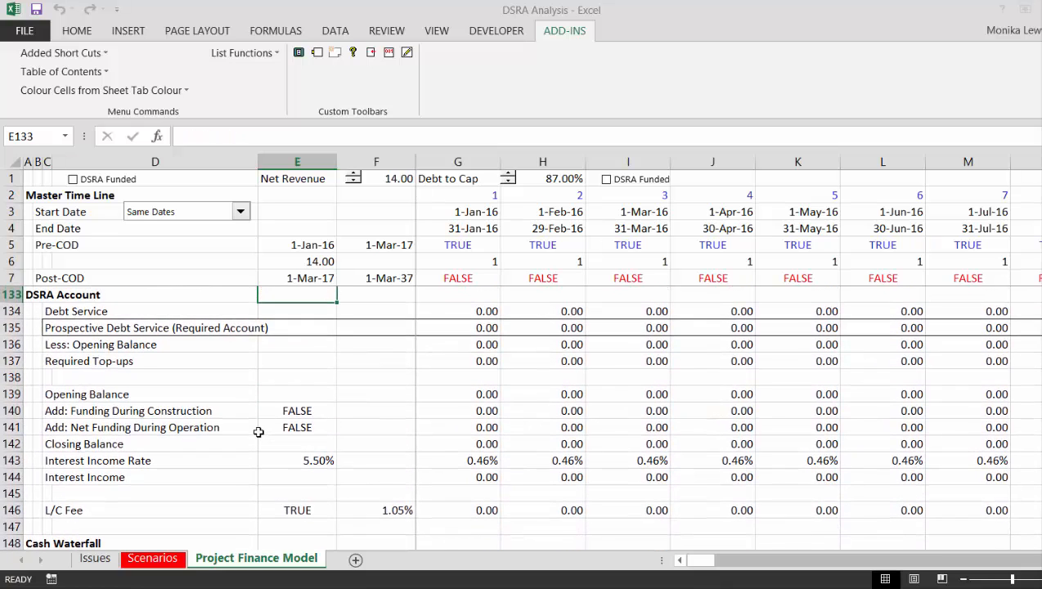
# Step: Examine the DSRA Account's Add: Funding During Construction row across the construction and operating periods of the timeline
pyautogui.press('Down')
pyautogui.press('Down')
pyautogui.press('Down')
pyautogui.press('Down')
pyautogui.press('Down')
pyautogui.press('Down')
pyautogui.press('Down')
pyautogui.press('Right')
pyautogui.press('Right')
pyautogui.press('Right')
pyautogui.press('Right')
pyautogui.press('Right')
pyautogui.press('Right')
pyautogui.press('Right')
pyautogui.press('Right')
pyautogui.press('Right')
pyautogui.press('Right')
pyautogui.press('Right')
pyautogui.press('Right')
pyautogui.press('Right')
pyautogui.press('Right')
pyautogui.press('Right')
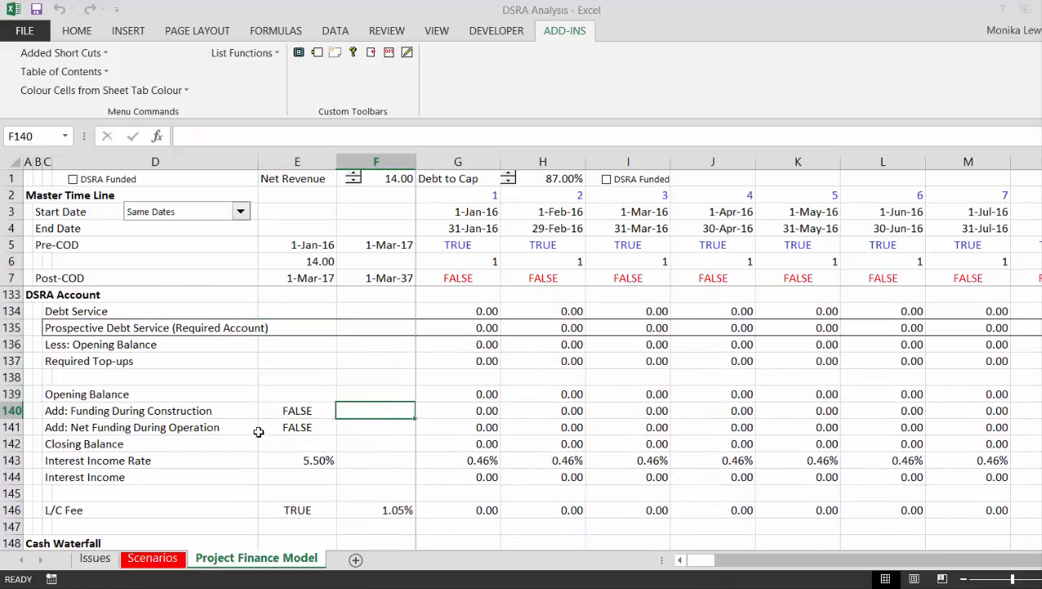
pyautogui.press('Right')
pyautogui.press('Right')
pyautogui.press('Right')
pyautogui.press('Right')
pyautogui.press('Right')
pyautogui.press('Right')
pyautogui.press('Right')
pyautogui.press('Right')
pyautogui.press('Right')
pyautogui.press('Left')
pyautogui.press('Left')
pyautogui.press('Left')
pyautogui.press('Left')
pyautogui.press('Left')
pyautogui.press('Left')
pyautogui.press('Left')
pyautogui.press('Left')
pyautogui.press('Left')
pyautogui.press('Left')
pyautogui.press('Left')
pyautogui.press('Left')
pyautogui.press('Left')
pyautogui.press('Left')
pyautogui.press('Left')
pyautogui.press('Left')
pyautogui.press('Left')
pyautogui.press('Left')
pyautogui.press('Left')
pyautogui.press('Left')
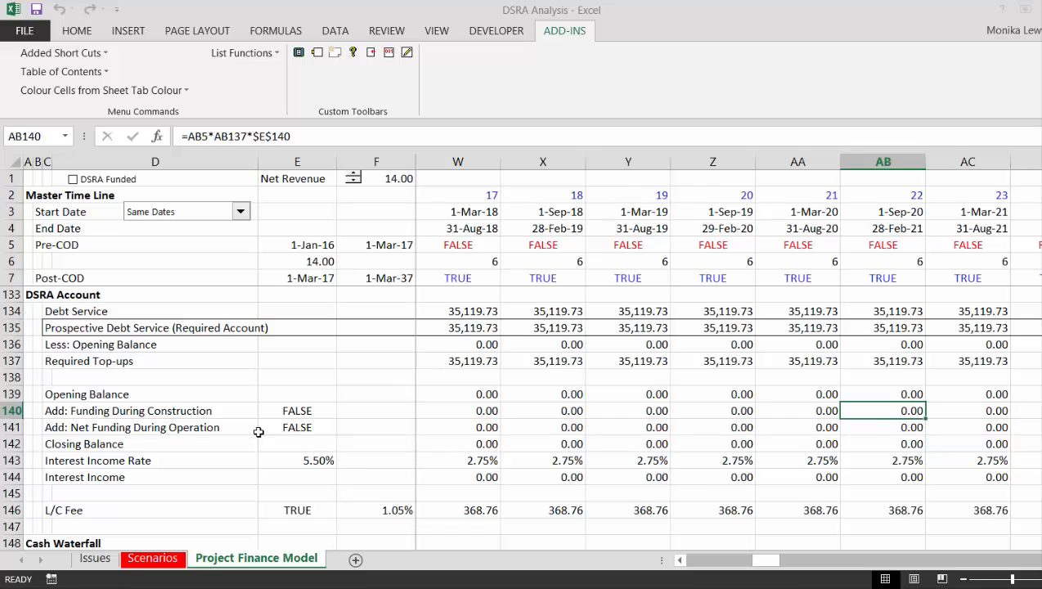
# Step: Review the Cash Waterfall's row labels from Dividends up to Add: Interest Income
pyautogui.press('Home')
pyautogui.press('Down')
pyautogui.press('Down')
pyautogui.press('Down')
pyautogui.press('Down')
pyautogui.press('Down')
pyautogui.press('Down')
pyautogui.press('Down')
pyautogui.press('Down')
pyautogui.press('Down')
pyautogui.press('Down')
pyautogui.press('Down')
pyautogui.press('Down')
pyautogui.press('Down')
pyautogui.press('Down')
pyautogui.press('Down')
pyautogui.press('Down')
pyautogui.press('Down')
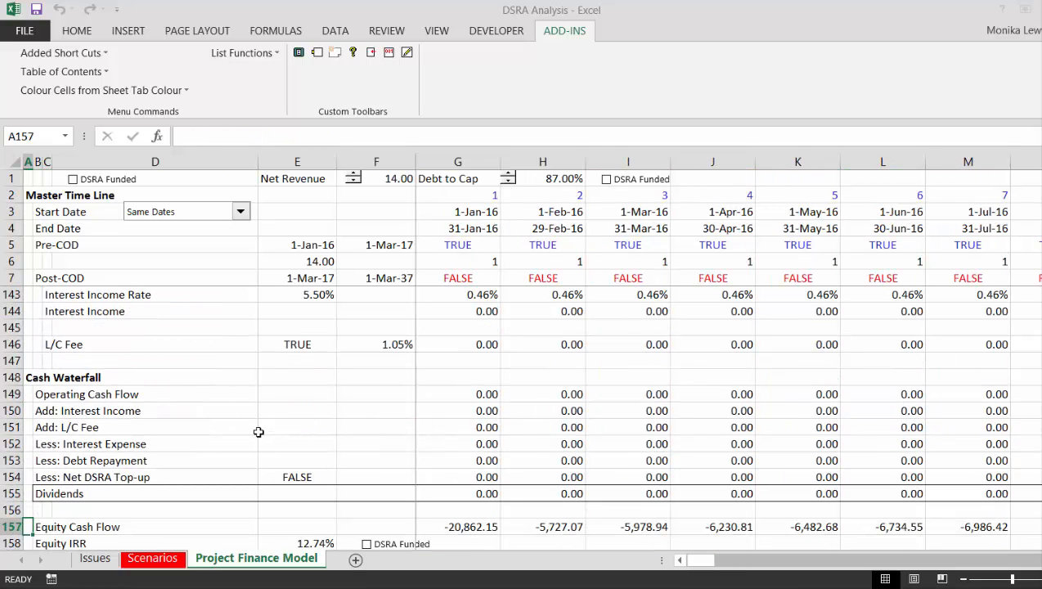
pyautogui.press('Up')
pyautogui.press('Up')
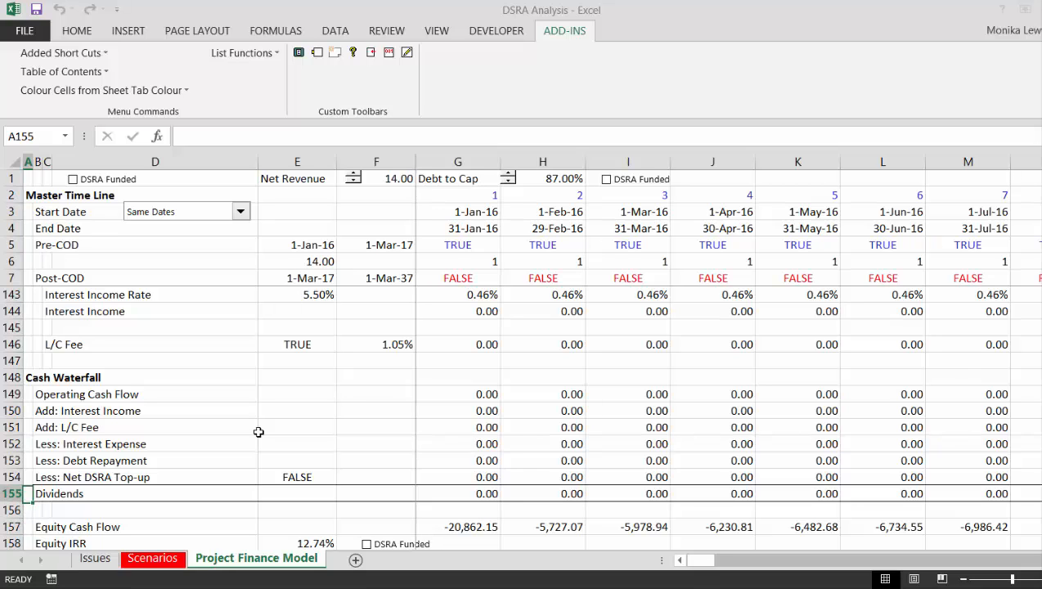
pyautogui.press('Right')
pyautogui.press('Right')
pyautogui.press('Right')
pyautogui.press('Up')
pyautogui.press('Up')
pyautogui.press('Up')
pyautogui.press('Up')
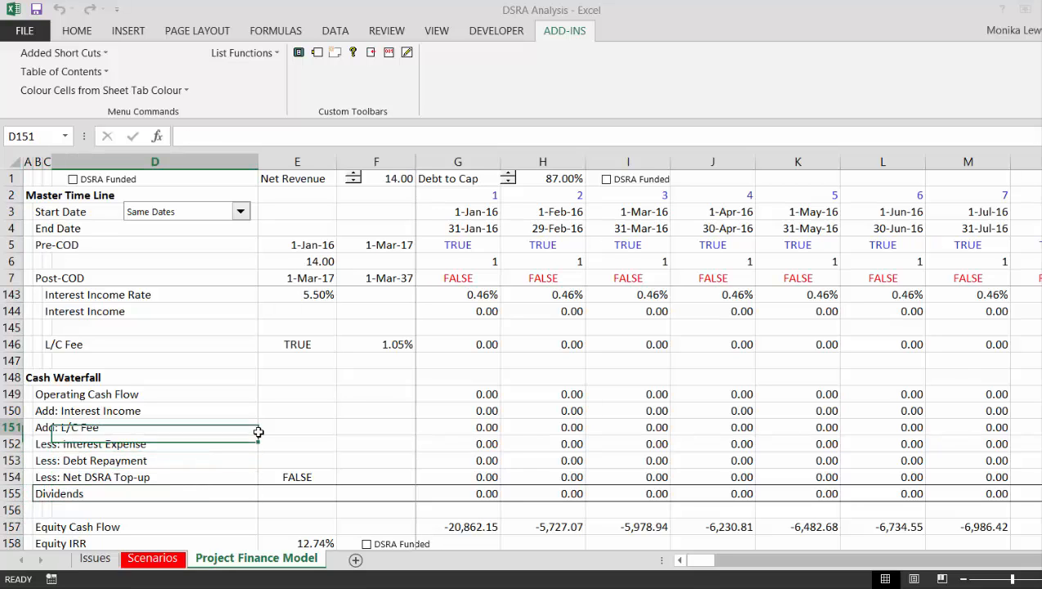
pyautogui.press('Left')
pyautogui.press('Left')
pyautogui.press('Up')
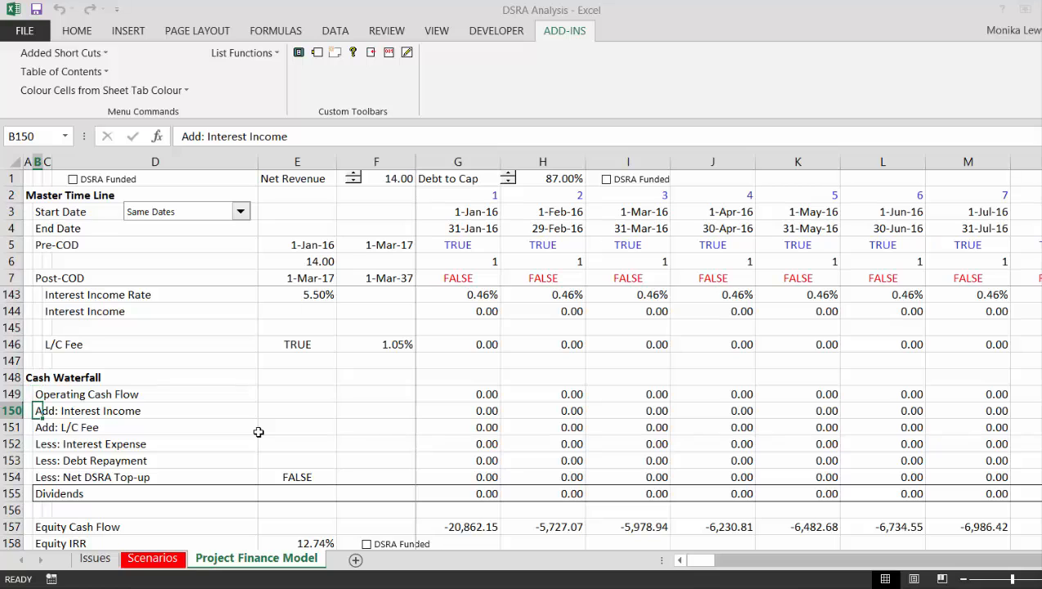
# Step: Rename the Cash Waterfall's interest income label in B150 as "Add: Interest Income on DSRA"
pyautogui.press('Down')
pyautogui.press('Down')
pyautogui.press('Down')
pyautogui.press('Down')
pyautogui.press('Up')
pyautogui.press('Up')
pyautogui.press('Up')
pyautogui.press('Up')
pyautogui.press('F2')
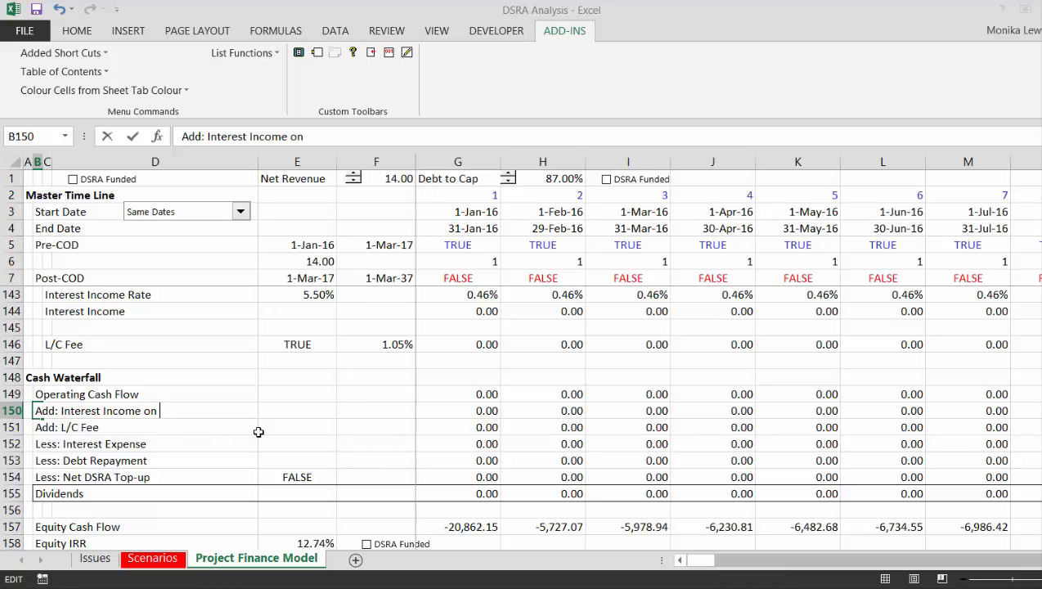
pyautogui.press('Down')
pyautogui.press('Down')
pyautogui.press('Down')
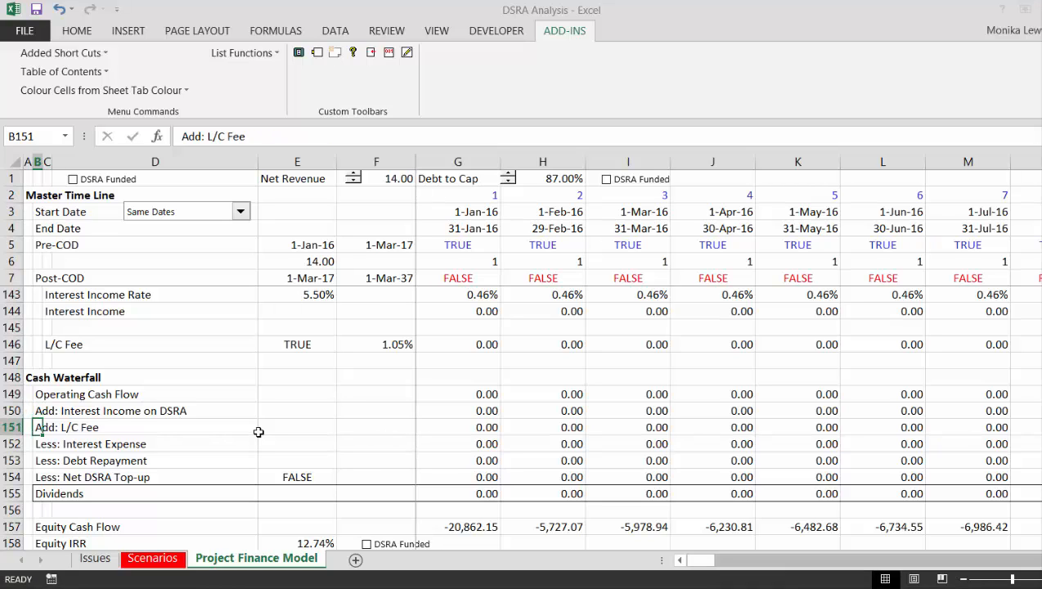
# Step: Examine the Cash Waterfall's remaining rows and the Equity IRR and rate inputs beneath them
pyautogui.press('Down')
pyautogui.press('Down')
pyautogui.press('Down')
pyautogui.press('Down')
pyautogui.press('Down')
pyautogui.press('Down')
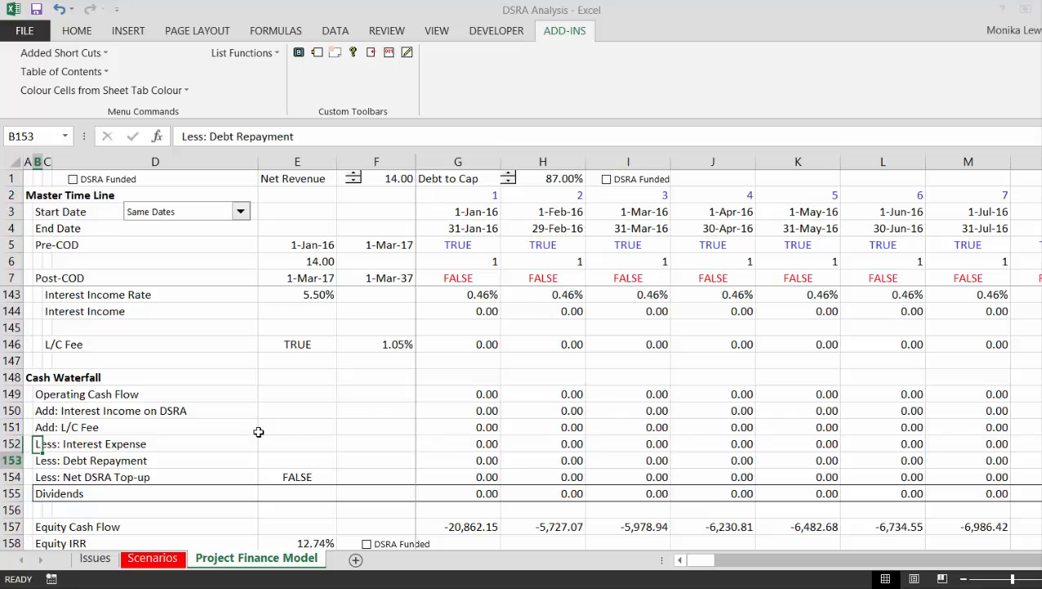
pyautogui.press('Down')
pyautogui.press('Down')
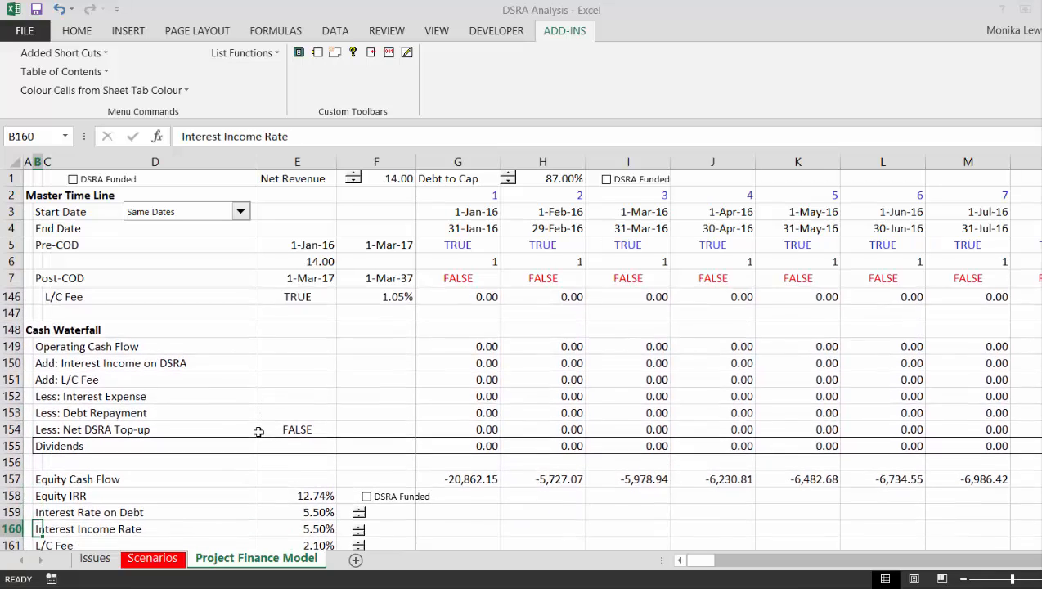
# Step: Examine the Cash Waterfall's Less: Net DSRA Top-up row across the operating periods to the end of the debt term
pyautogui.press('Up')
pyautogui.press('Up')
pyautogui.press('Up')
pyautogui.press('Up')
pyautogui.press('Up')
pyautogui.press('Up')
pyautogui.press('Right')
pyautogui.press('Right')
pyautogui.press('Right')
pyautogui.press('Right')
pyautogui.press('Right')
pyautogui.press('Right')
pyautogui.press('Right')
pyautogui.press('Right')
pyautogui.press('Right')
pyautogui.press('Right')
pyautogui.press('Right')
pyautogui.press('Right')
pyautogui.press('Right')
pyautogui.press('Right')
pyautogui.press('Right')
pyautogui.press('Right')
pyautogui.press('Right')
pyautogui.press('Right')
pyautogui.press('Right')
pyautogui.press('Right')
pyautogui.press('Right')
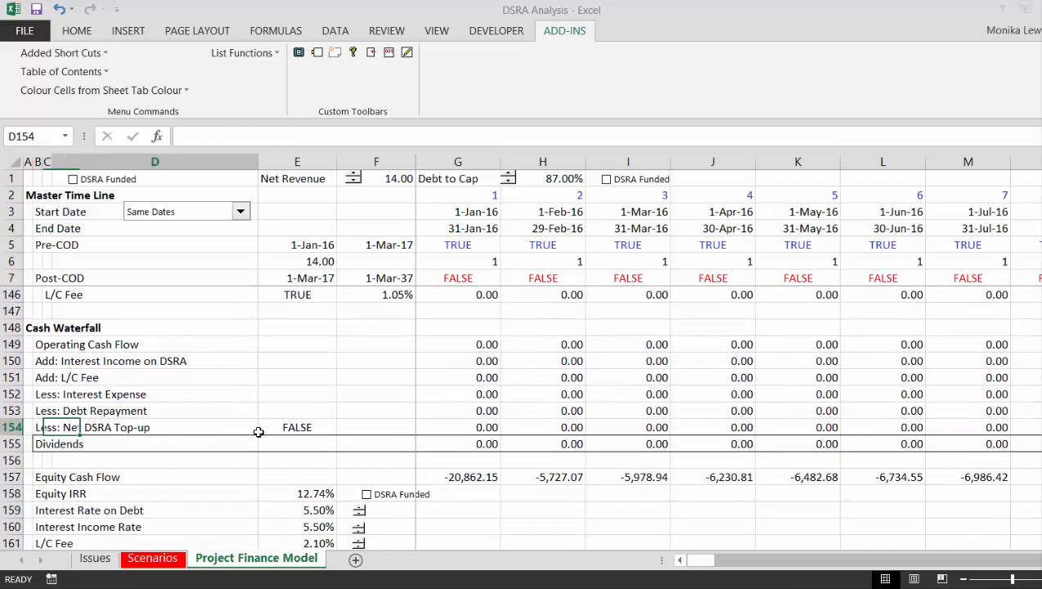
pyautogui.press('Right')
pyautogui.press('Right')
pyautogui.press('Right')
pyautogui.press('Right')
pyautogui.press('Right')
pyautogui.press('Right')
pyautogui.press('Right')
pyautogui.press('Right')
pyautogui.press('Right')
pyautogui.press('Right')
pyautogui.press('Right')
pyautogui.press('Right')
pyautogui.press('Right')
pyautogui.press('Right')
pyautogui.press('Right')
pyautogui.press('Right')
pyautogui.press('Right')
pyautogui.press('Right')
pyautogui.press('Right')
pyautogui.press('Right')
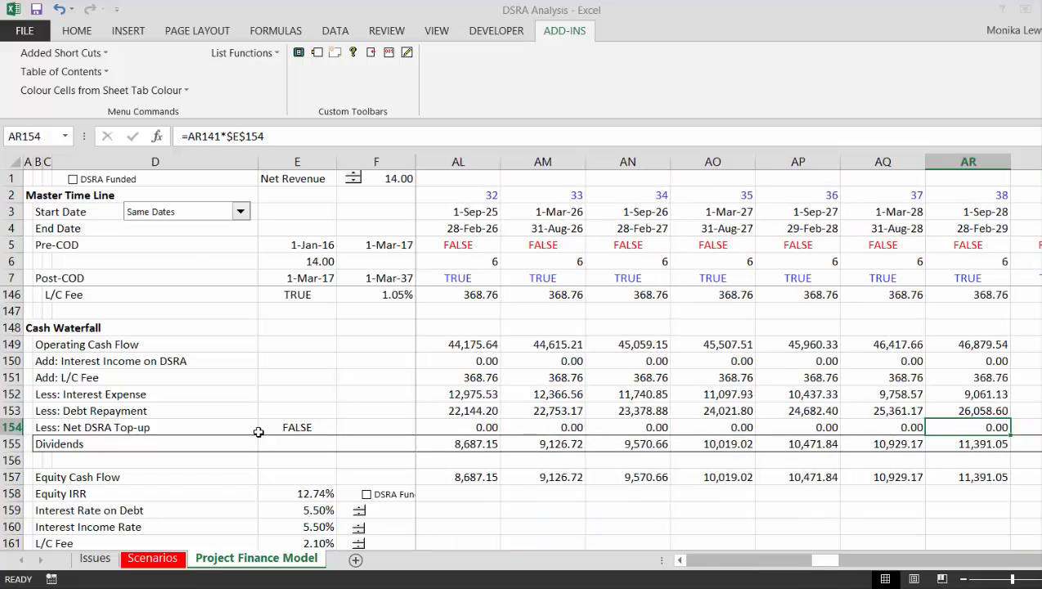
pyautogui.press('Left')
pyautogui.press('Left')
pyautogui.press('Left')
pyautogui.press('Left')
pyautogui.press('Left')
pyautogui.press('Left')
pyautogui.press('Left')
pyautogui.press('Left')
pyautogui.press('Left')
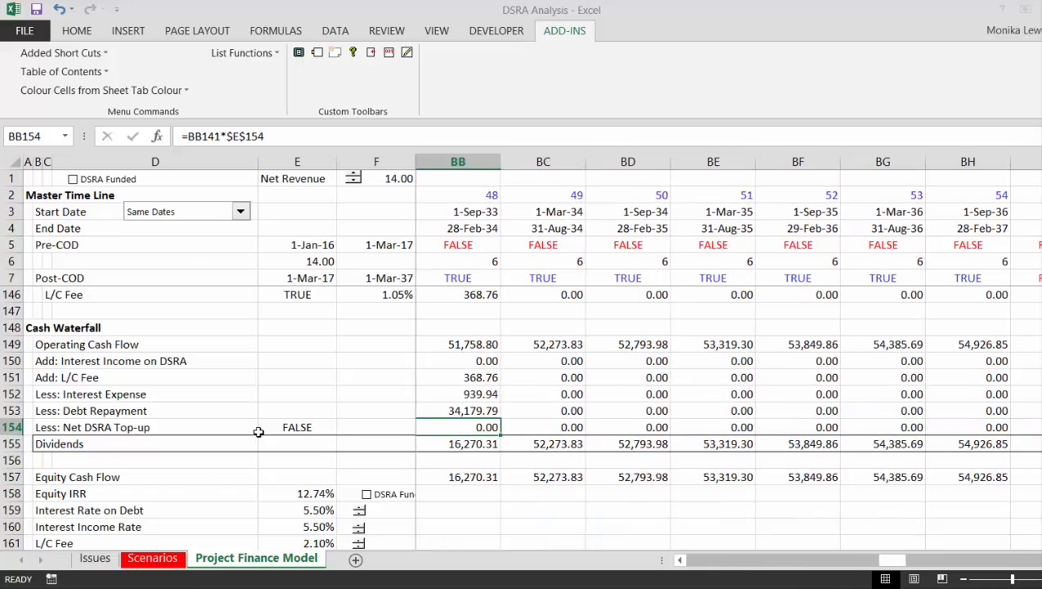
# Step: Compare the Cash Waterfall at the end of the debt term with the DSRA funded and unfunded
pyautogui.press('Right')
pyautogui.press('Right')
pyautogui.press('Right')
pyautogui.press('Left')
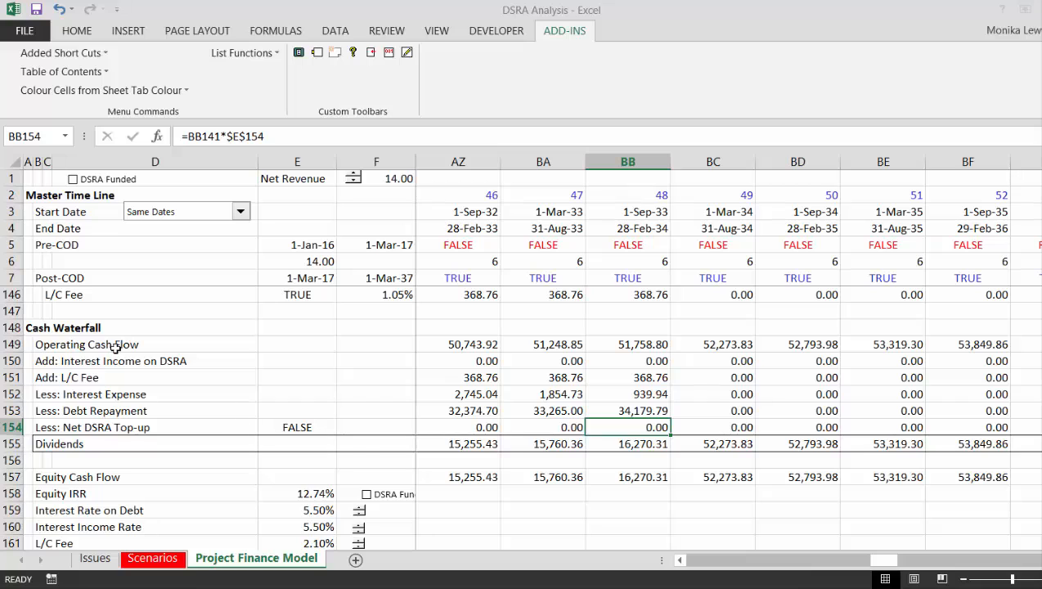
pyautogui.click(78, 183)
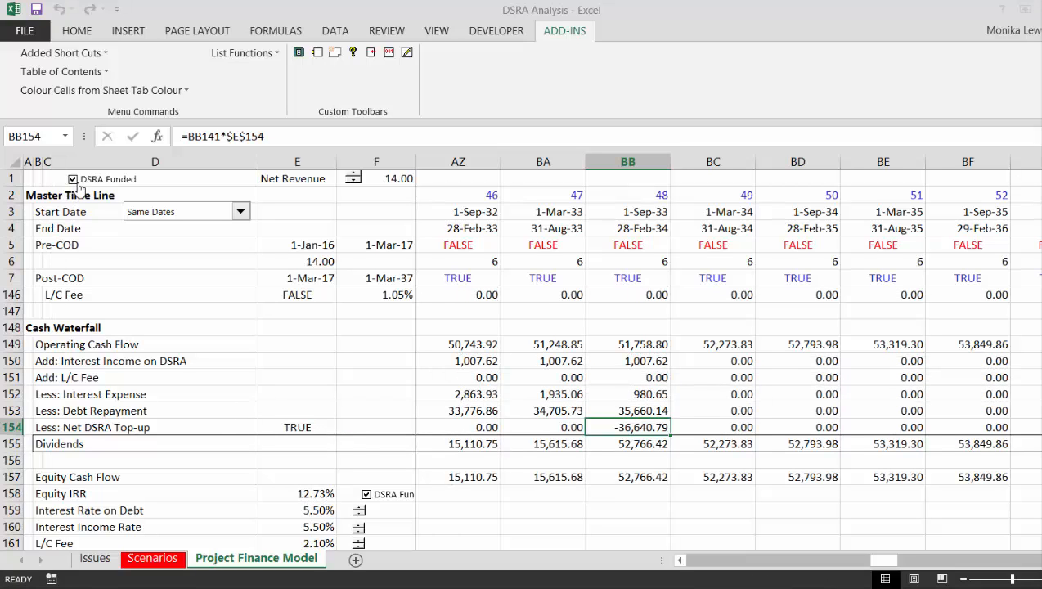
pyautogui.click(77, 183)
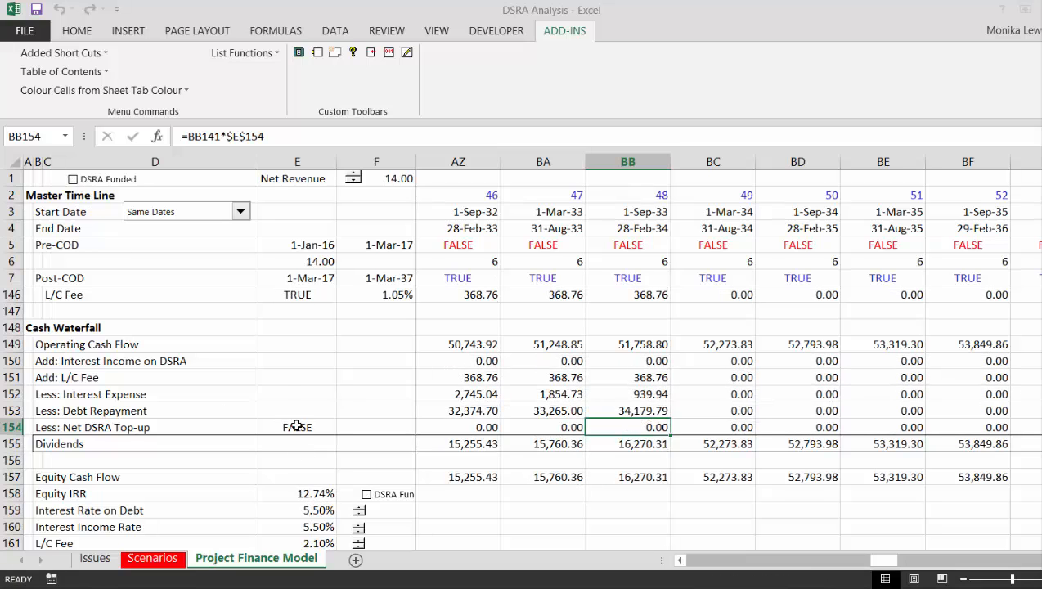
# Step: Return to the DSRA Account section and turn on DSRA Funded
pyautogui.click(252, 372)
pyautogui.press('Up')
pyautogui.press('Up')
pyautogui.press('Up')
pyautogui.press('Up')
pyautogui.press('Up')
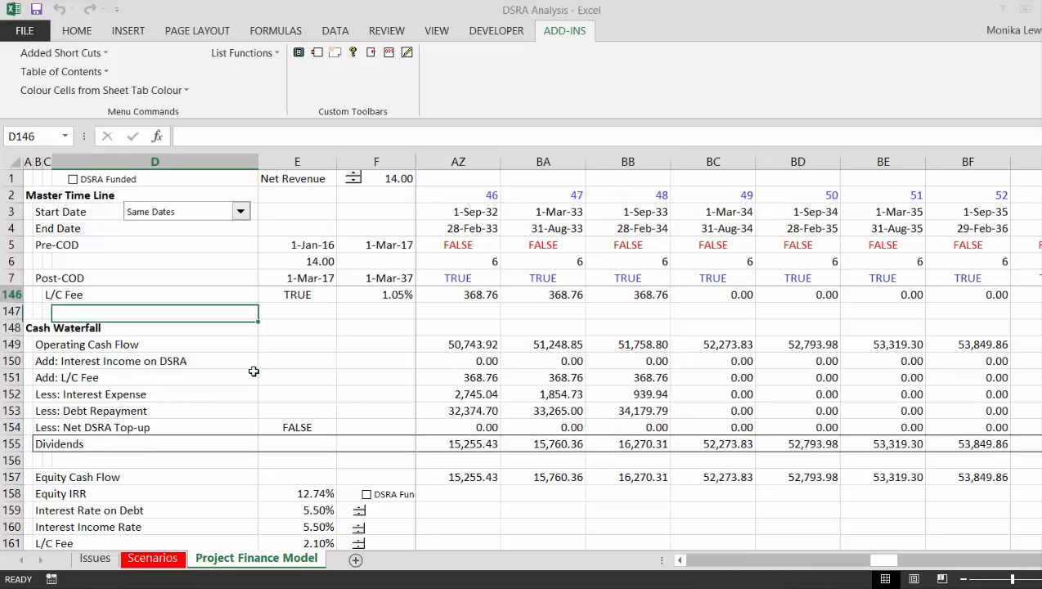
pyautogui.press('Up')
pyautogui.press('Up')
pyautogui.press('Up')
pyautogui.press('Up')
pyautogui.press('Up')
pyautogui.press('Up')
pyautogui.press('Up')
pyautogui.press('Up')
pyautogui.press('Up')
pyautogui.press('Up')
pyautogui.press('Up')
pyautogui.press('Up')
pyautogui.press('Up')
pyautogui.press('Up')
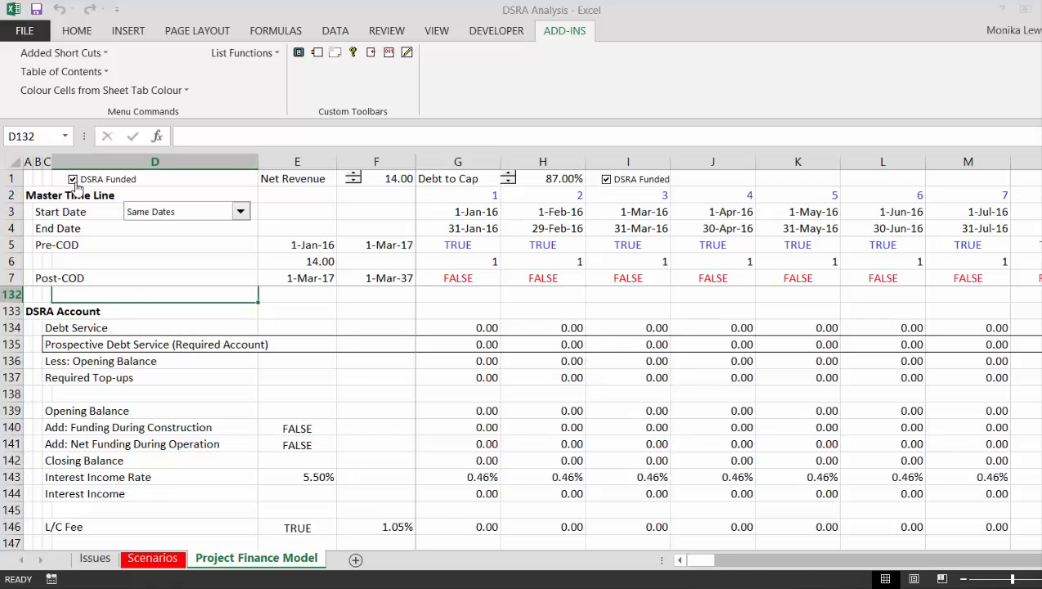
pyautogui.click(73, 179)
# Step: Examine the DSRA Account and L/C Fee rows across the operating periods with DSRA Funded switched off and on
pyautogui.press('Right')
pyautogui.press('Right')
pyautogui.press('Right')
pyautogui.press('Right')
pyautogui.press('Right')
pyautogui.press('Right')
pyautogui.press('Right')
pyautogui.press('Right')
pyautogui.press('Right')
pyautogui.press('Right')
pyautogui.press('Right')
pyautogui.press('Right')
pyautogui.press('Right')
pyautogui.press('Right')
pyautogui.press('Right')
pyautogui.press('Right')
pyautogui.press('Right')
pyautogui.press('Right')
pyautogui.press('Right')
pyautogui.press('Right')
pyautogui.press('Right')
pyautogui.press('Right')
pyautogui.press('Right')
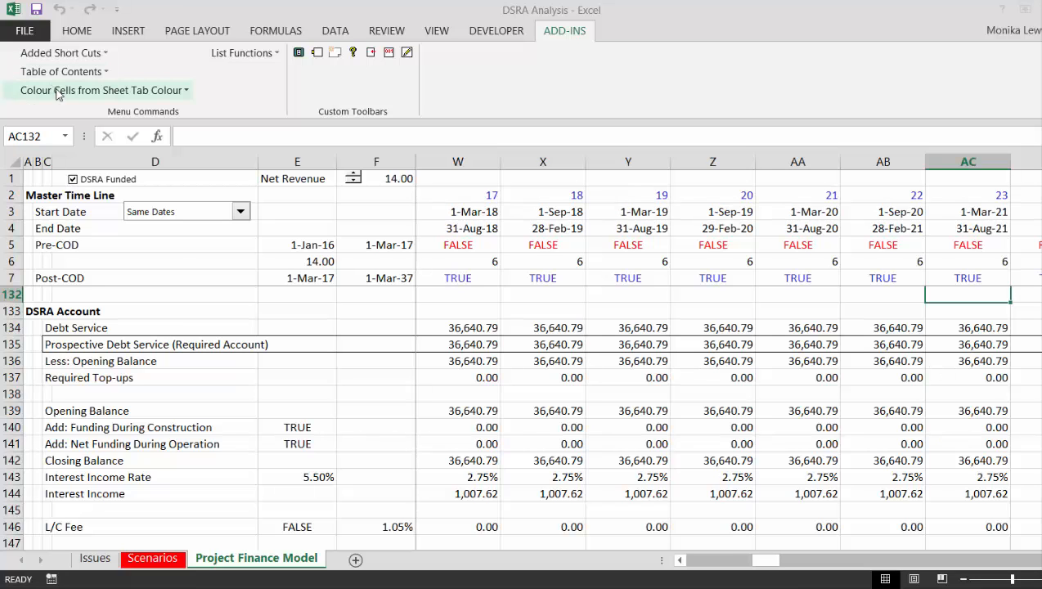
pyautogui.click(78, 181)
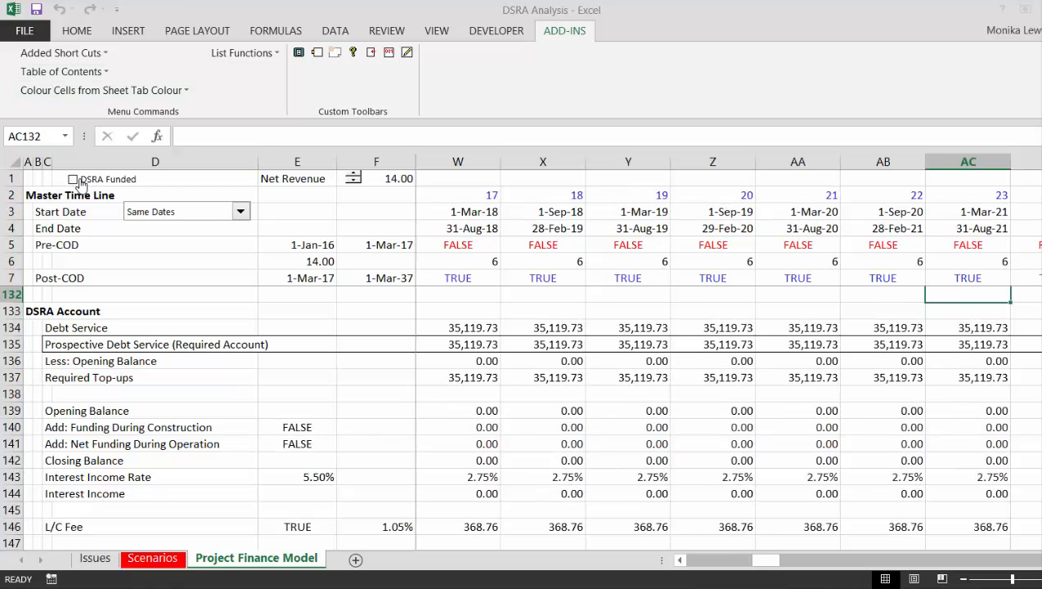
pyautogui.click(74, 180)
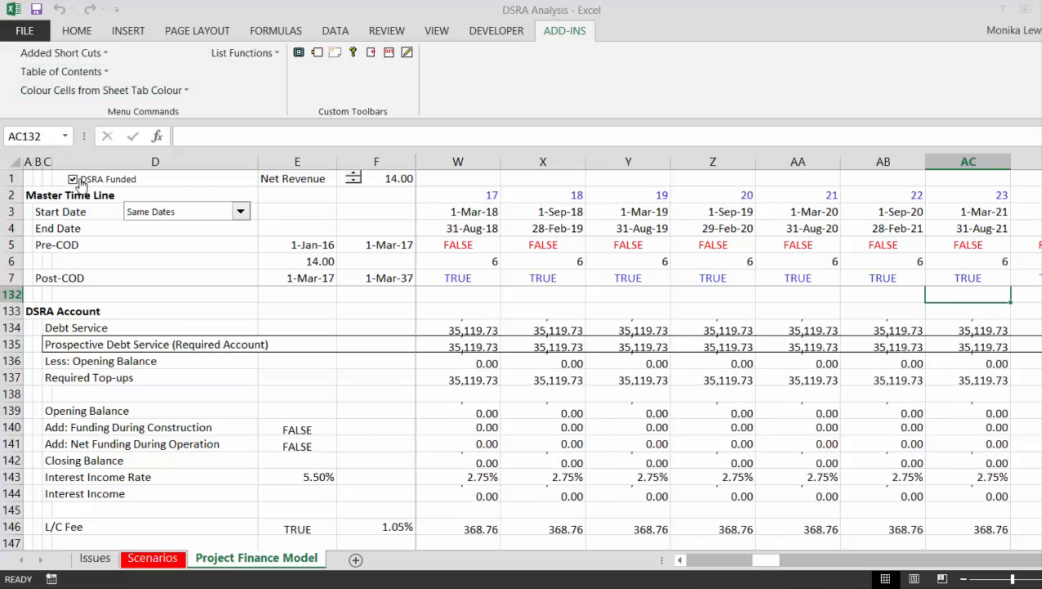
# Step: Put an outline border around the Equity IRR label and value in B158:E158
pyautogui.click(172, 466)
pyautogui.press('Down')
pyautogui.press('Down')
pyautogui.press('Down')
pyautogui.press('Down')
pyautogui.press('Down')
pyautogui.press('Down')
pyautogui.press('Down')
pyautogui.press('Down')
pyautogui.press('Down')
pyautogui.press('Down')
pyautogui.press('Down')
pyautogui.press('Down')
pyautogui.press('Down')
pyautogui.press('Down')
pyautogui.press('Down')
pyautogui.press('Down')
pyautogui.press('Down')
pyautogui.press('Down')
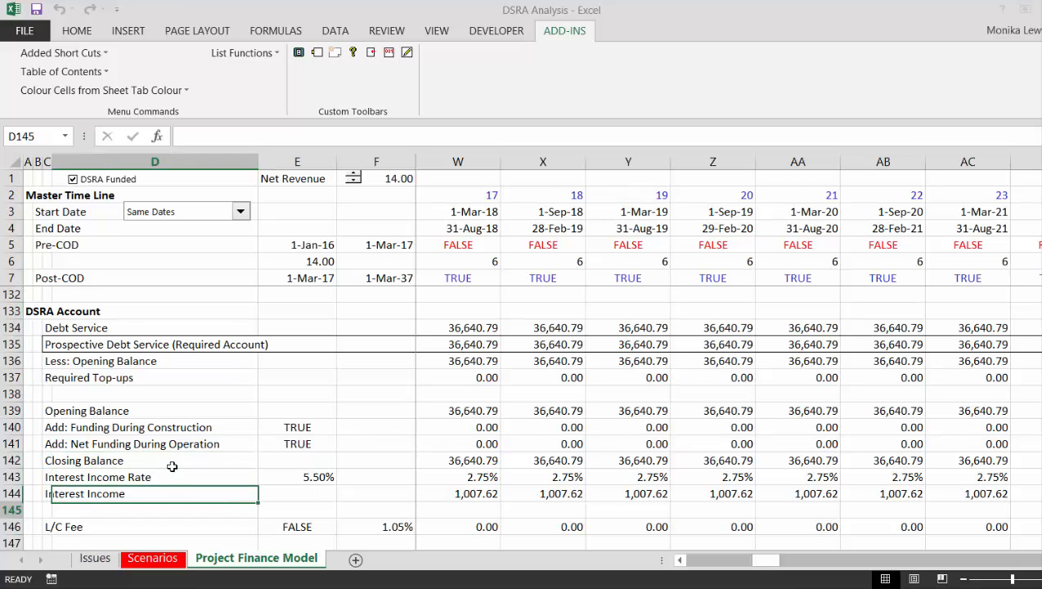
pyautogui.press('Up')
pyautogui.press('Left')
pyautogui.press('Left')
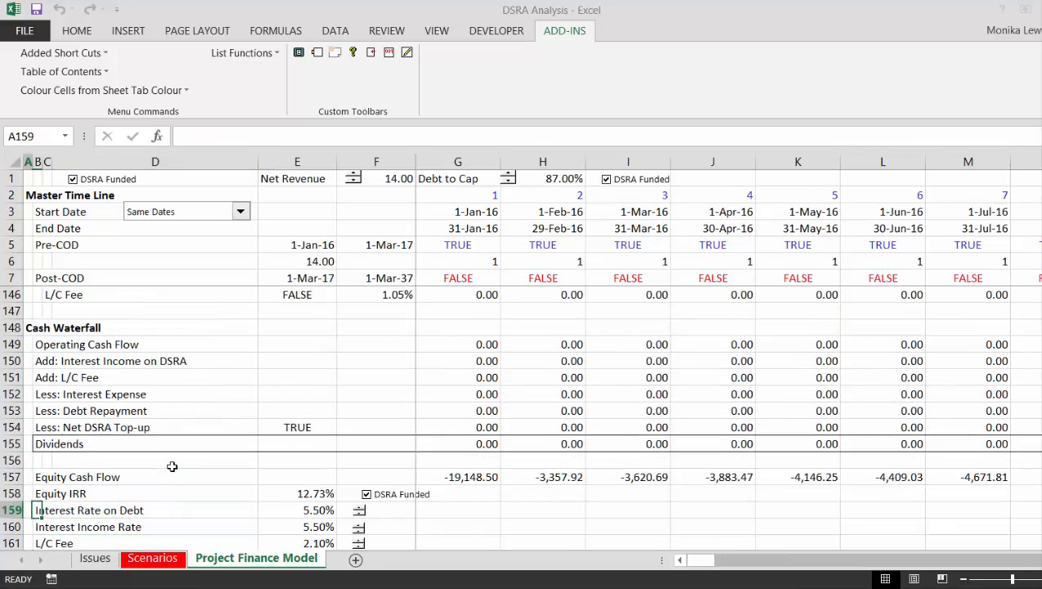
pyautogui.press('Left')
pyautogui.press('Down')
pyautogui.press('Down')
pyautogui.press('Down')
pyautogui.press('Down')
pyautogui.press('Down')
pyautogui.press('Down')
pyautogui.press('Down')
pyautogui.press('Down')
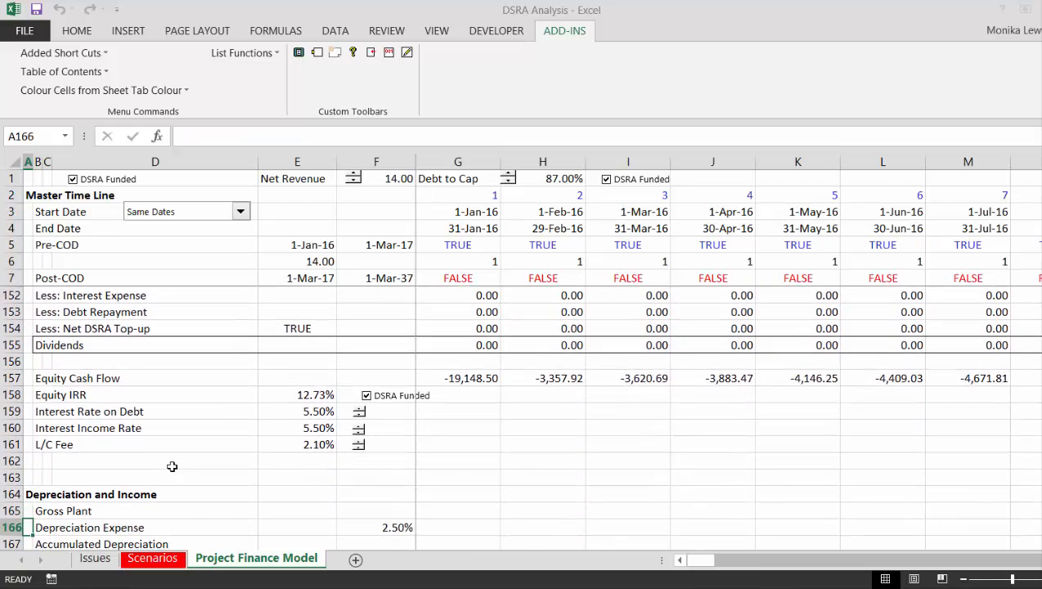
pyautogui.press('Up')
pyautogui.press('Up')
pyautogui.press('Up')
pyautogui.press('Up')
pyautogui.press('Up')
pyautogui.press('Up')
pyautogui.press('Up')
pyautogui.press('Up')
pyautogui.press('Up')
pyautogui.press('Up')
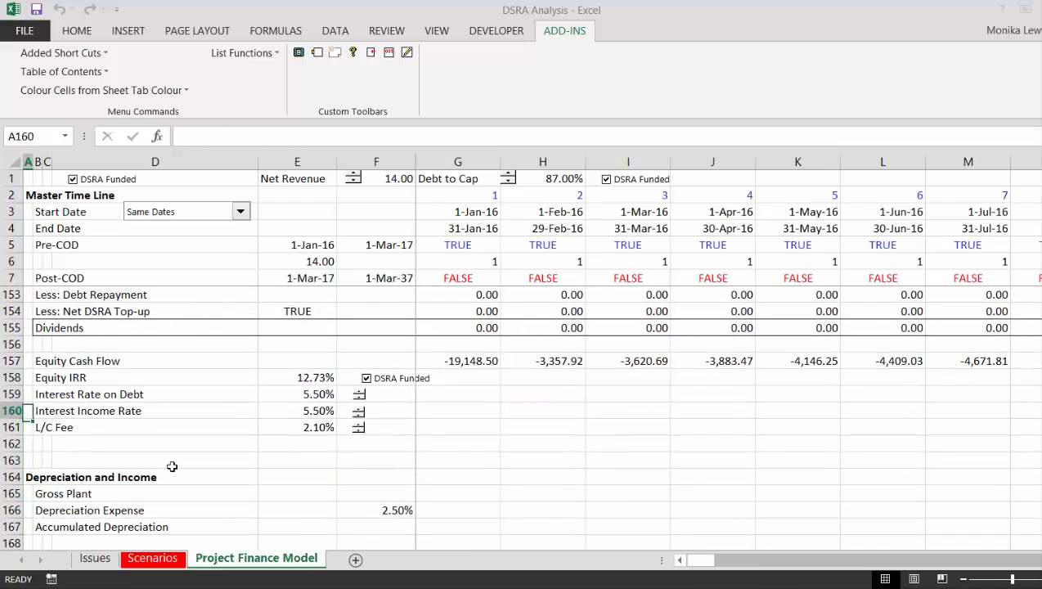
pyautogui.press('Right')
pyautogui.press('Down')
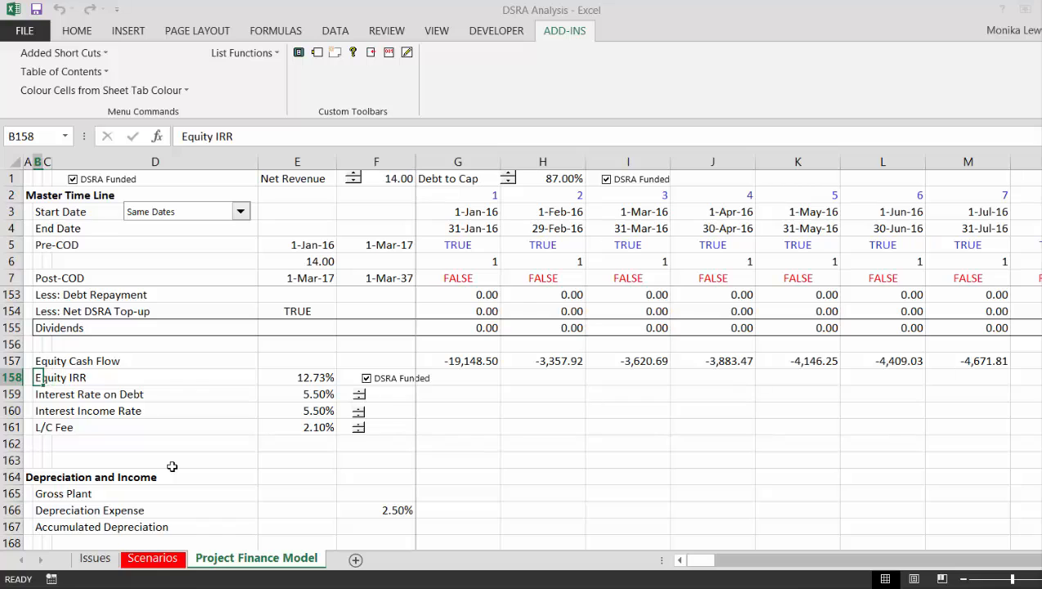
pyautogui.hotkey('shift', 'Right')
pyautogui.hotkey('shift', 'Right')
pyautogui.hotkey('shift', 'Right')
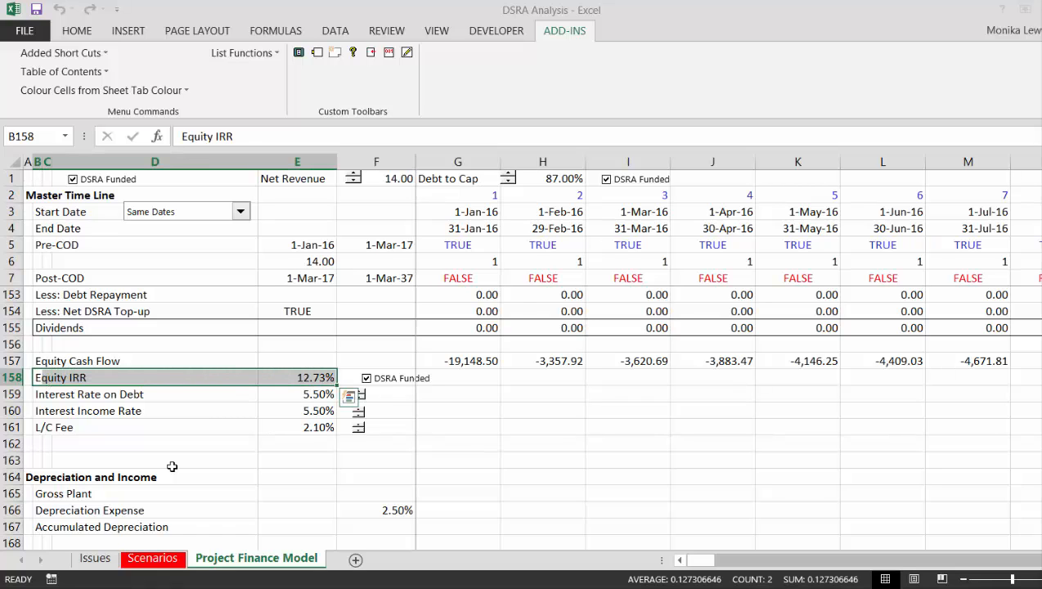
# Step: Inspect the debt interest, interest income and L/C Fee rate cells beneath the Equity IRR, and check the Scenarios sheet
pyautogui.press('Down')
pyautogui.press('Down')
pyautogui.press('Down')
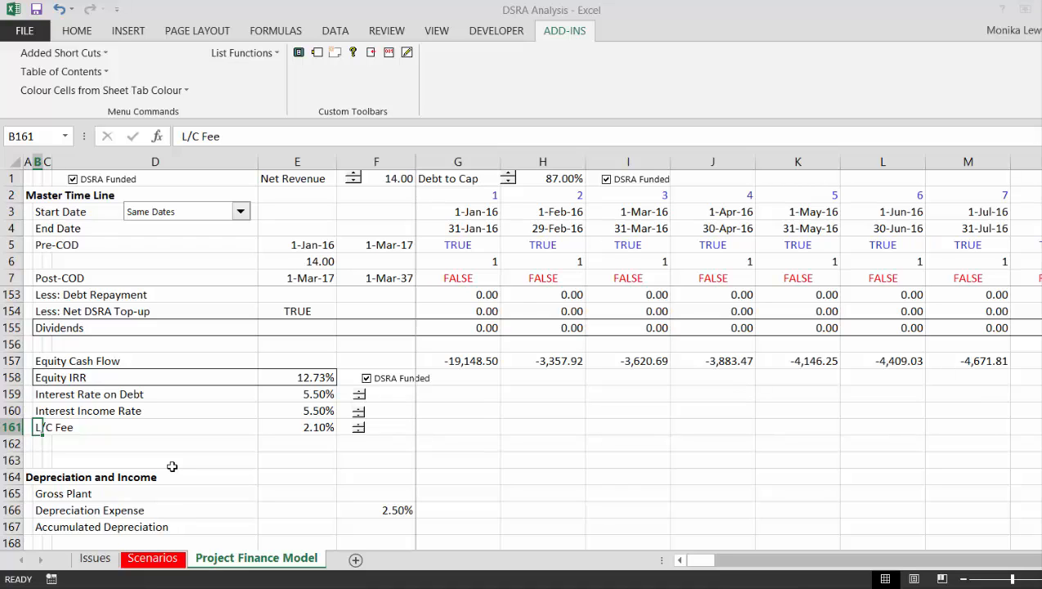
pyautogui.press('Up')
pyautogui.press('Up')
pyautogui.press('Right')
pyautogui.press('Right')
pyautogui.press('Right')
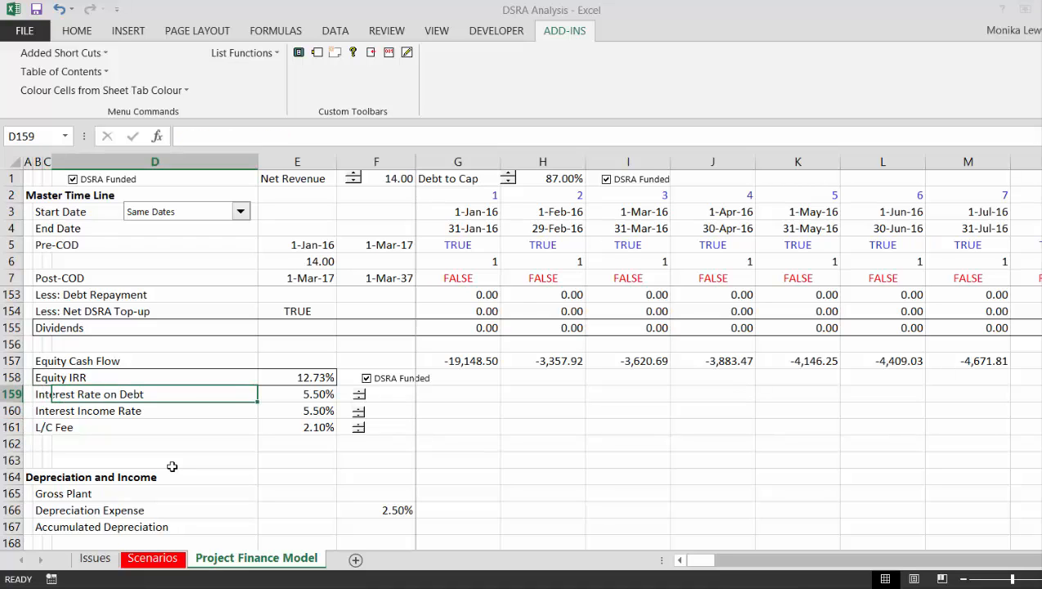
pyautogui.press('Down')
pyautogui.press('Down')
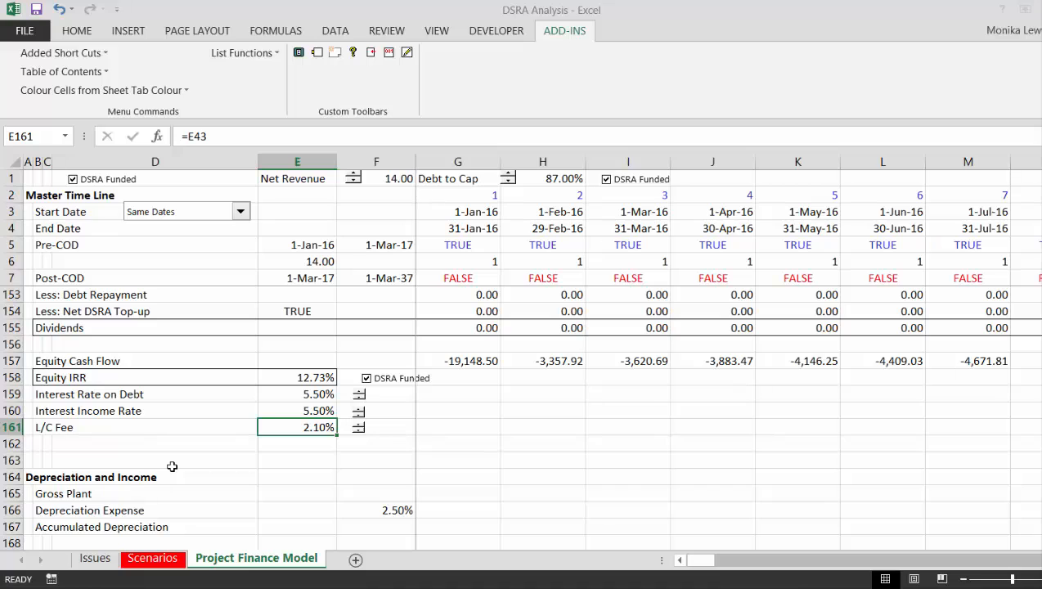
pyautogui.press('Up')
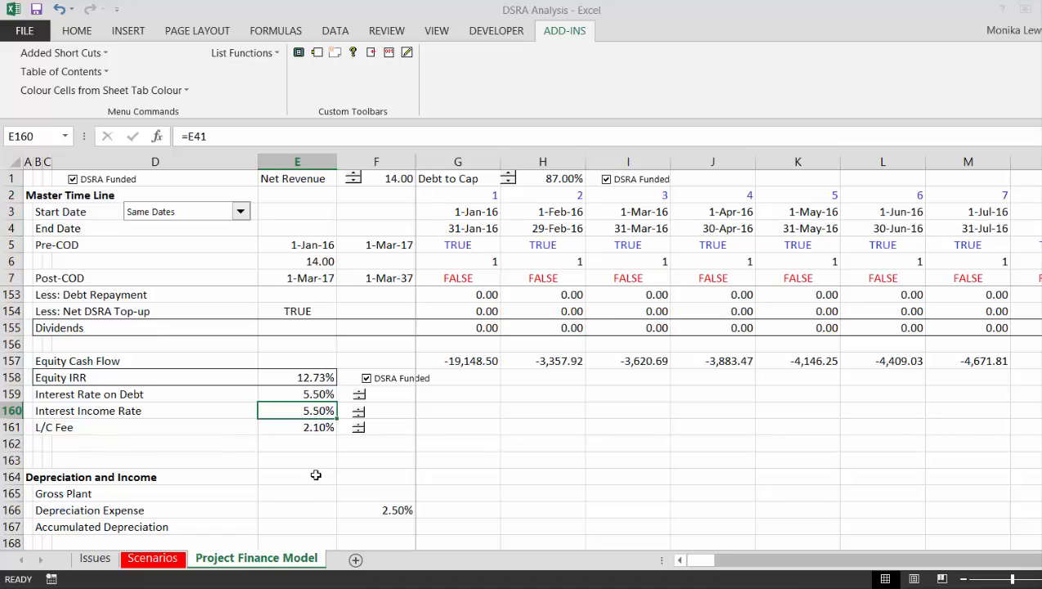
pyautogui.hotkey('ctrl', 'pageup')
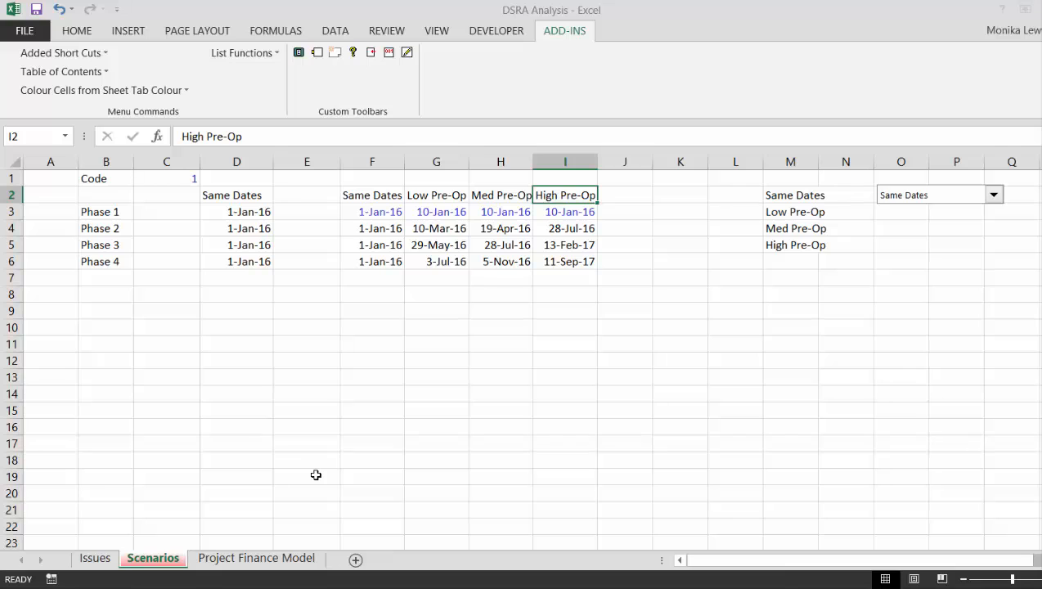
pyautogui.hotkey('ctrl', 'pagedown')
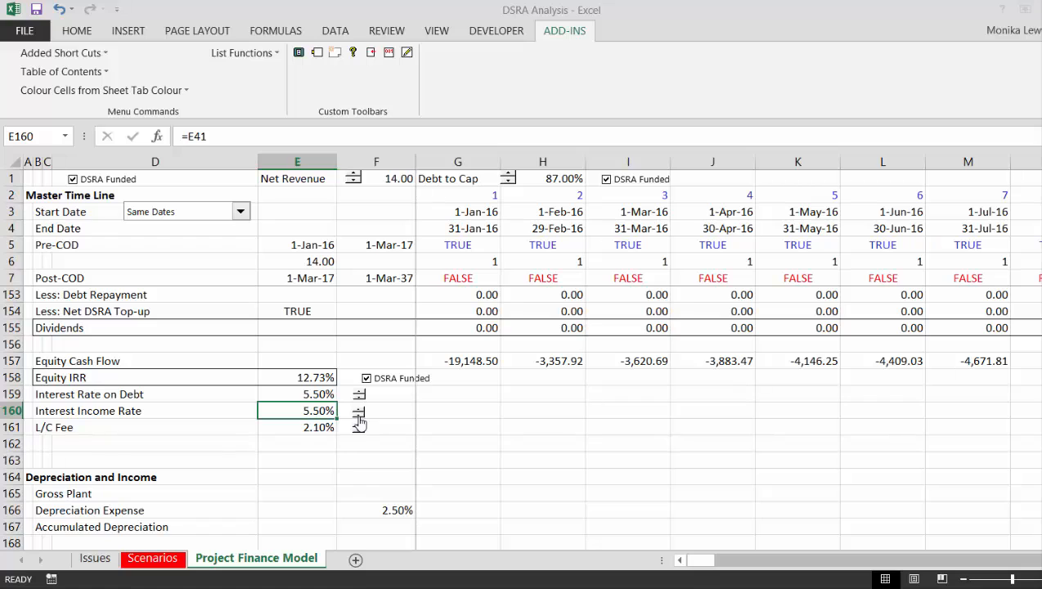
# Step: Lower the Interest Income Rate beneath the Equity IRR to 0.50%
pyautogui.click(359, 415)
pyautogui.click(359, 416)
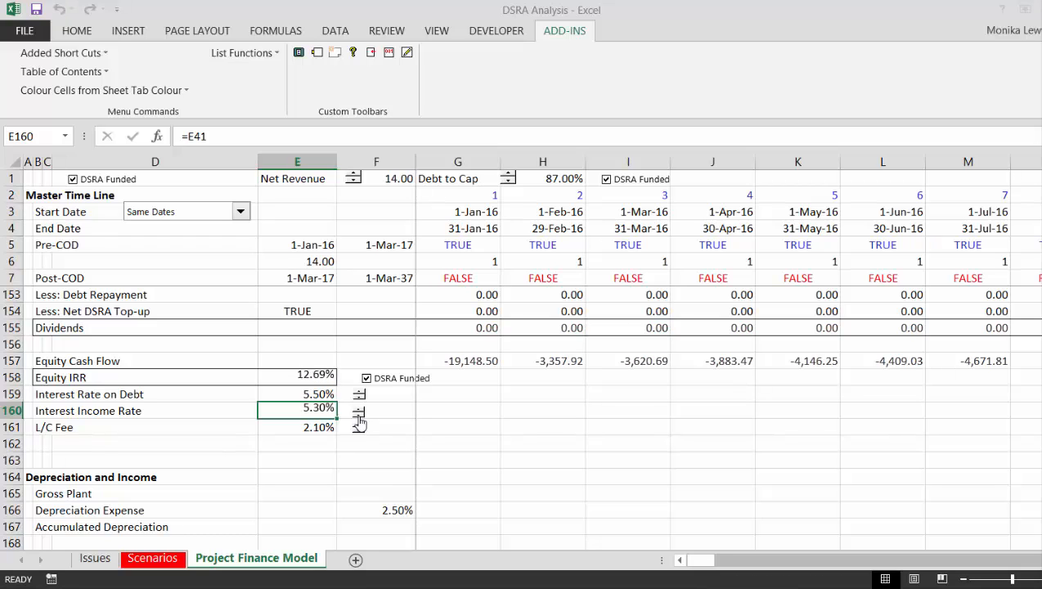
pyautogui.click(359, 415)
pyautogui.click(359, 415)
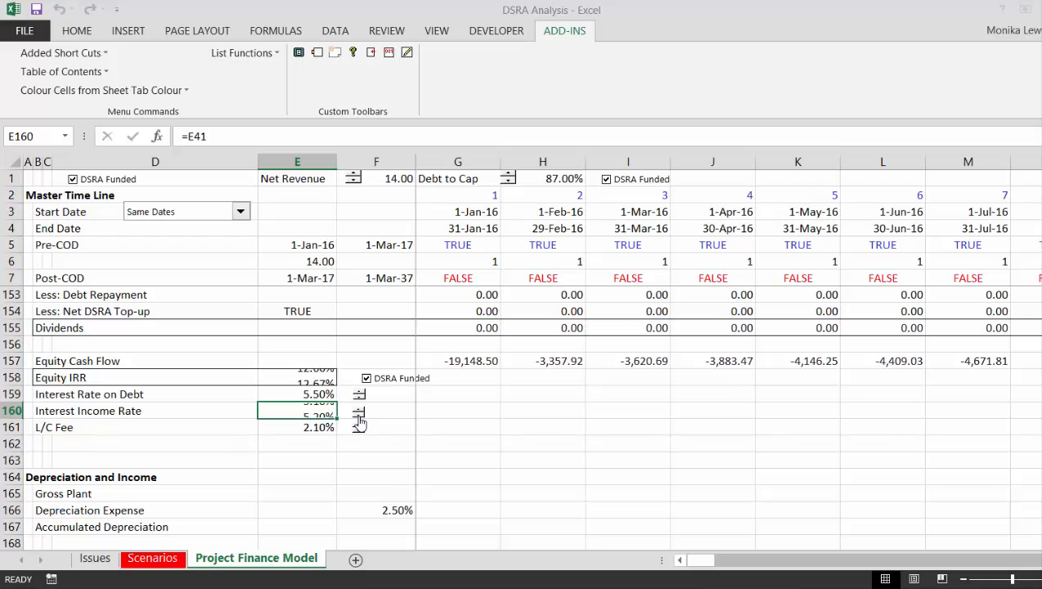
pyautogui.click(359, 415)
pyautogui.click(359, 415)
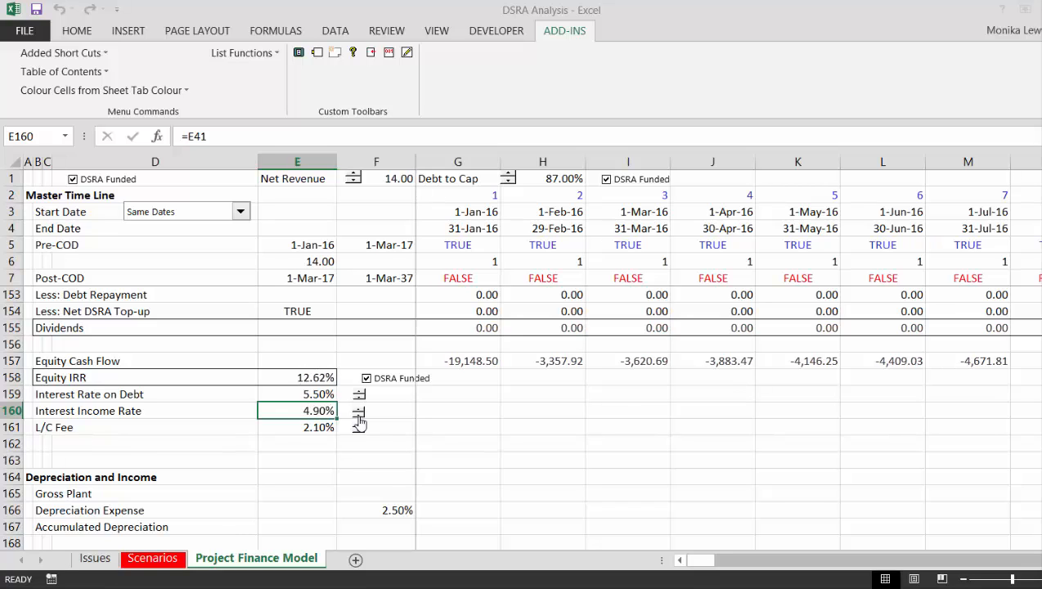
pyautogui.click(359, 415)
pyautogui.click(359, 415)
pyautogui.click(359, 415)
pyautogui.click(359, 415)
pyautogui.click(359, 416)
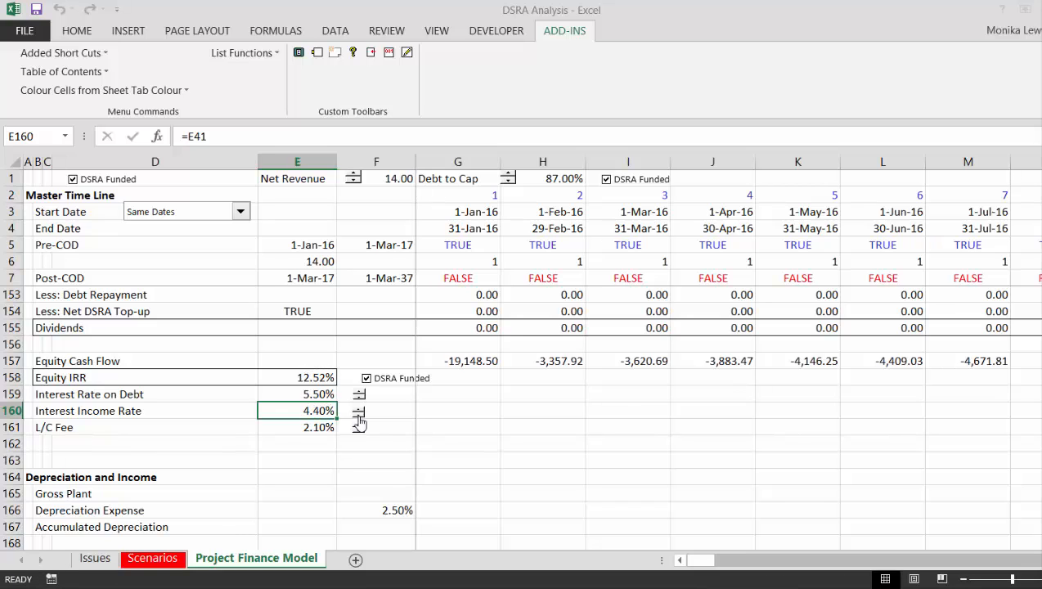
pyautogui.click(359, 416)
pyautogui.click(359, 415)
pyautogui.click(359, 415)
pyautogui.click(359, 415)
pyautogui.click(359, 415)
pyautogui.click(359, 416)
pyautogui.click(359, 416)
pyautogui.click(359, 415)
pyautogui.click(359, 415)
pyautogui.click(359, 415)
pyautogui.click(359, 415)
pyautogui.click(359, 415)
pyautogui.click(359, 416)
pyautogui.click(359, 416)
pyautogui.click(359, 416)
pyautogui.click(360, 417)
pyautogui.click(360, 417)
pyautogui.click(360, 417)
pyautogui.click(360, 417)
pyautogui.click(360, 417)
# Step: Lower the L/C Fee rate beneath the Equity IRR to 0.60%
pyautogui.click(358, 431)
pyautogui.click(358, 430)
pyautogui.click(358, 431)
pyautogui.click(358, 431)
pyautogui.click(358, 431)
pyautogui.click(358, 431)
pyautogui.click(358, 431)
pyautogui.click(358, 431)
# Step: Compare the Equity IRR with the DSRA unfunded and funded, leaving DSRA Funded switched off
pyautogui.click(390, 381)
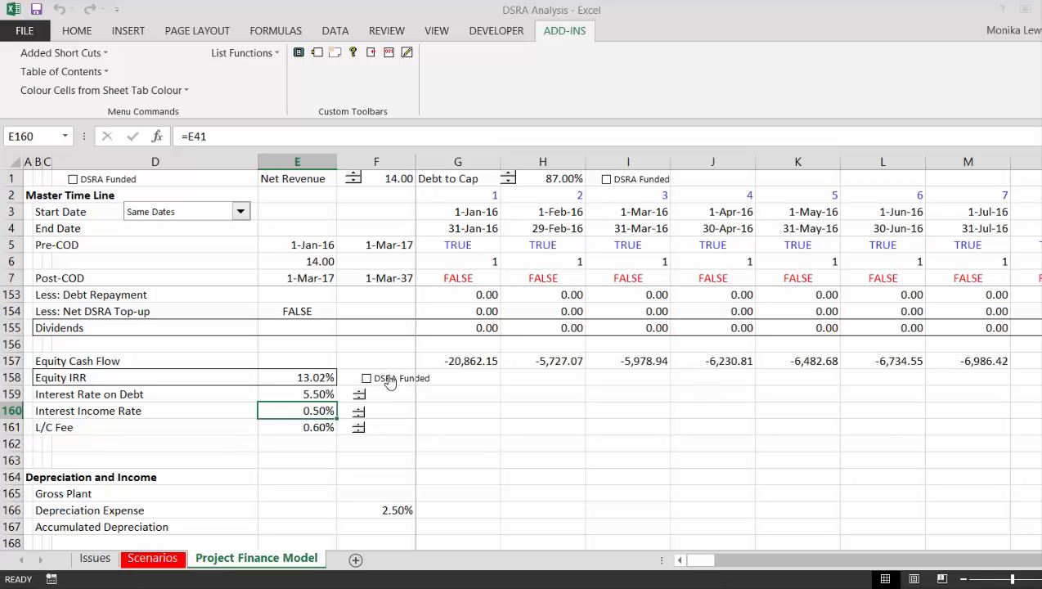
pyautogui.click(390, 380)
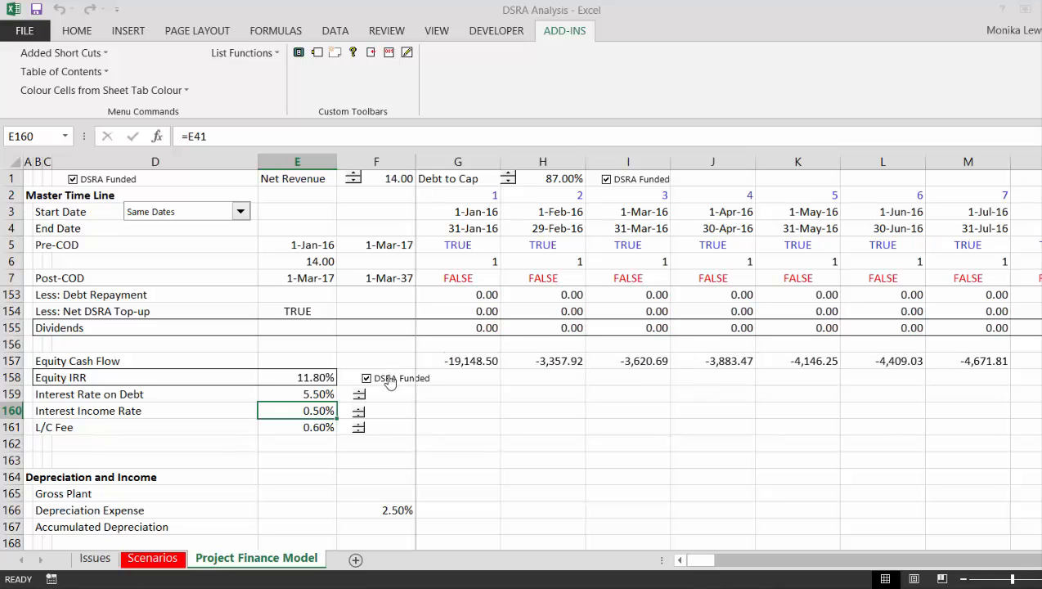
pyautogui.click(390, 380)
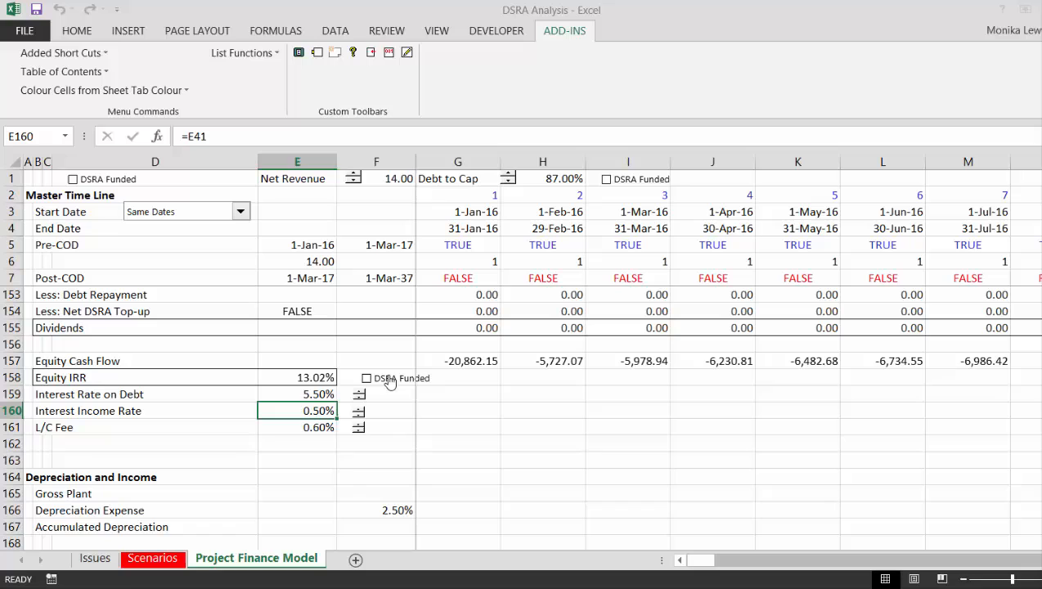
# Step: Raise the Debt to Cap ratio to 94.00%
pyautogui.click(508, 175)
pyautogui.click(508, 175)
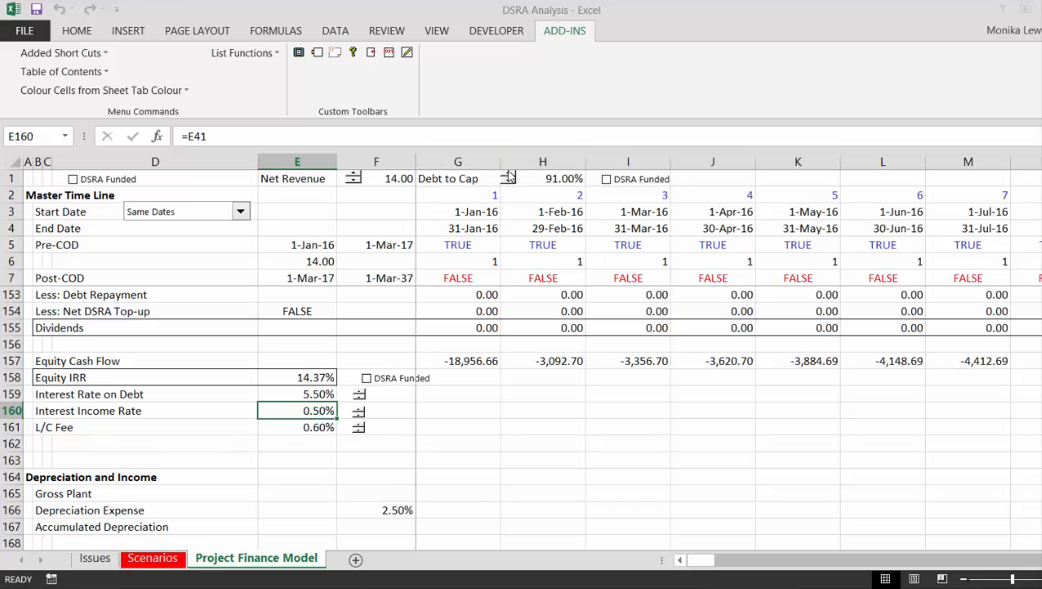
pyautogui.click(507, 175)
pyautogui.click(508, 175)
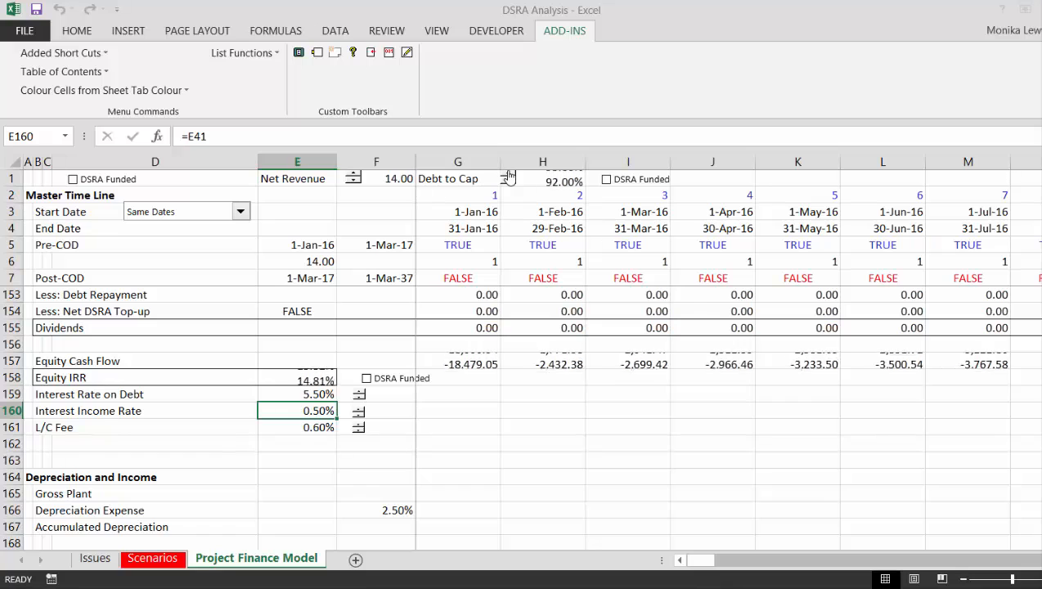
pyautogui.click(508, 175)
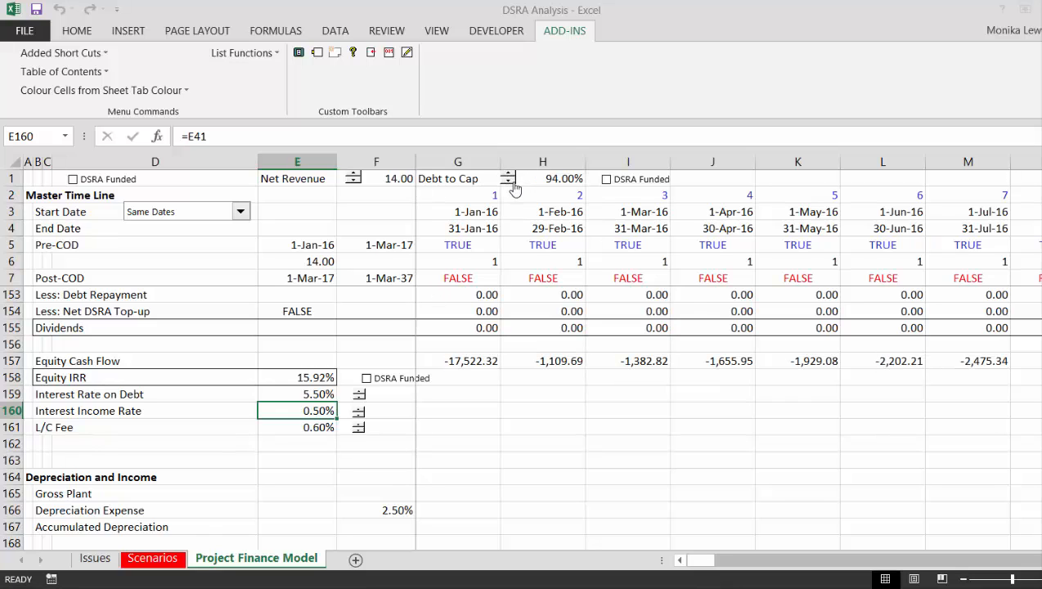
# Step: Lower the Debt to Cap ratio to 91.00% and compare the Equity IRR with the DSRA funded and unfunded
pyautogui.click(508, 183)
pyautogui.click(509, 183)
pyautogui.click(509, 182)
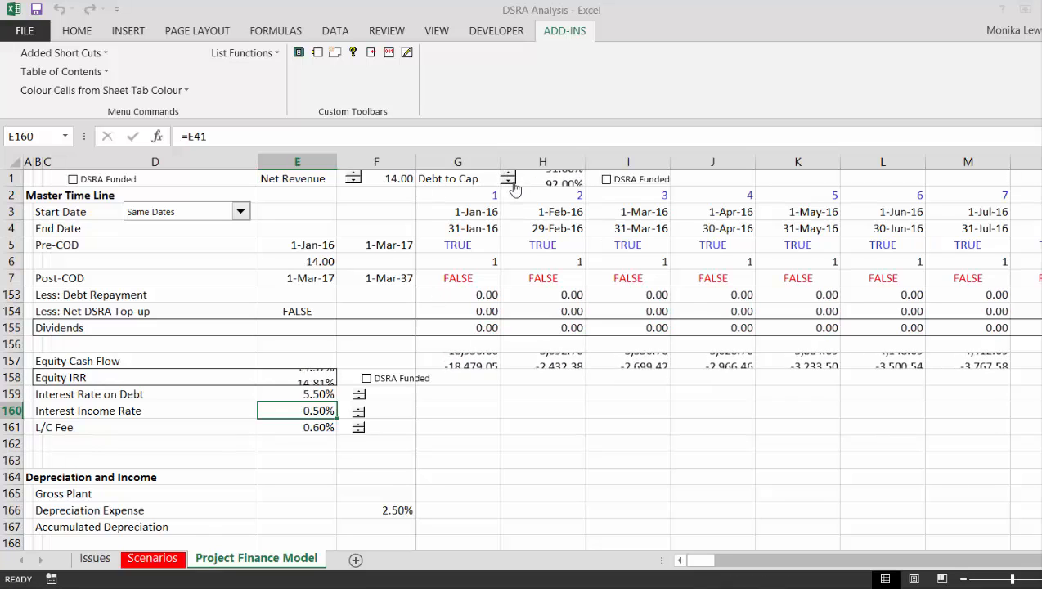
pyautogui.click(369, 377)
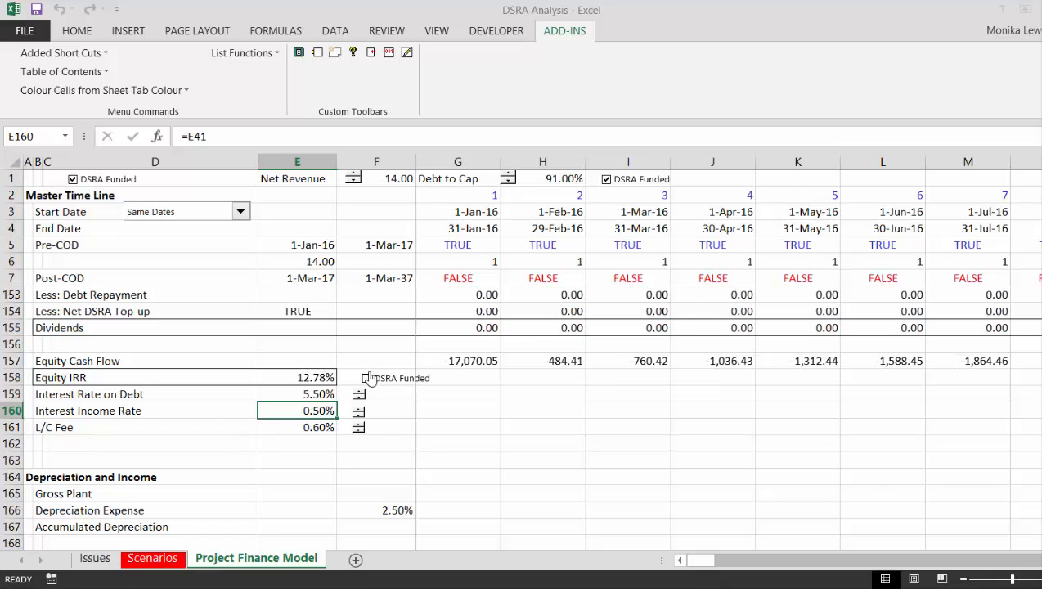
pyautogui.click(370, 377)
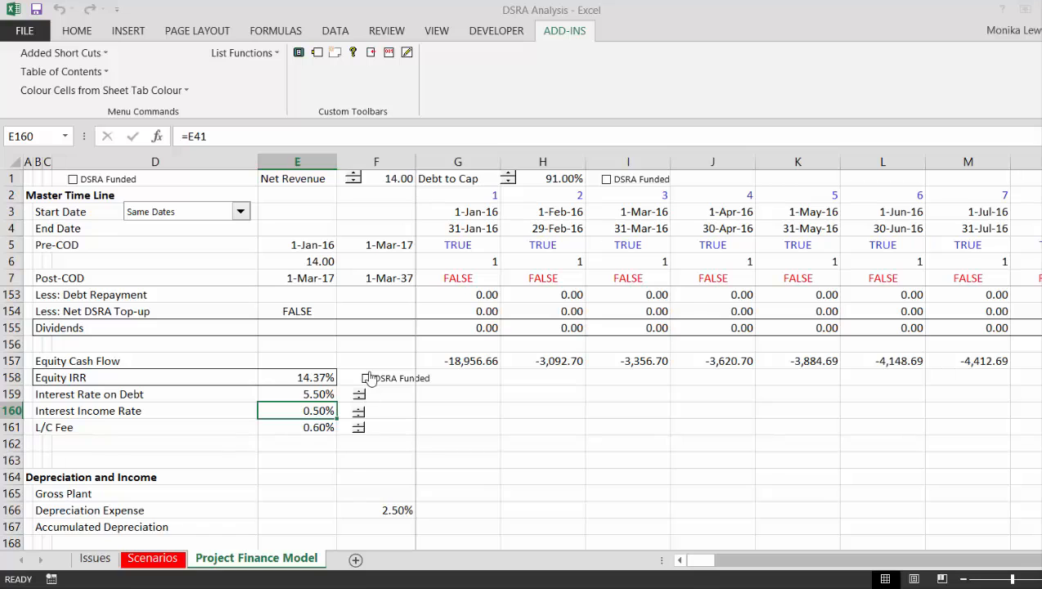
# Step: Lower the Debt to Cap ratio to 62.00% with DSRA Funded switched off
pyautogui.click(508, 186)
pyautogui.click(508, 186)
pyautogui.click(507, 186)
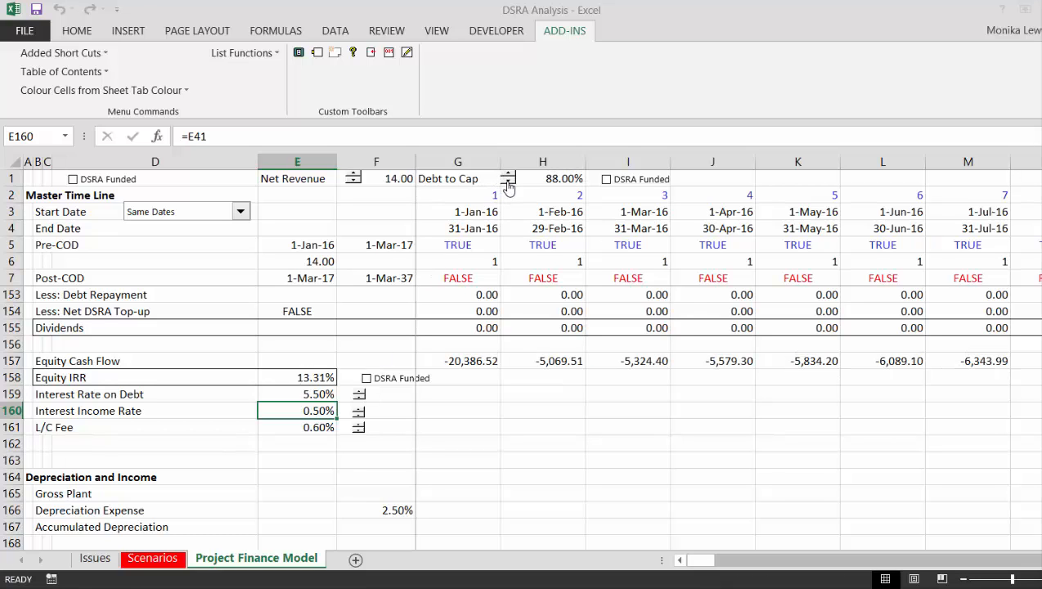
pyautogui.click(507, 186)
pyautogui.click(508, 186)
pyautogui.click(508, 186)
pyautogui.click(507, 186)
pyautogui.click(508, 187)
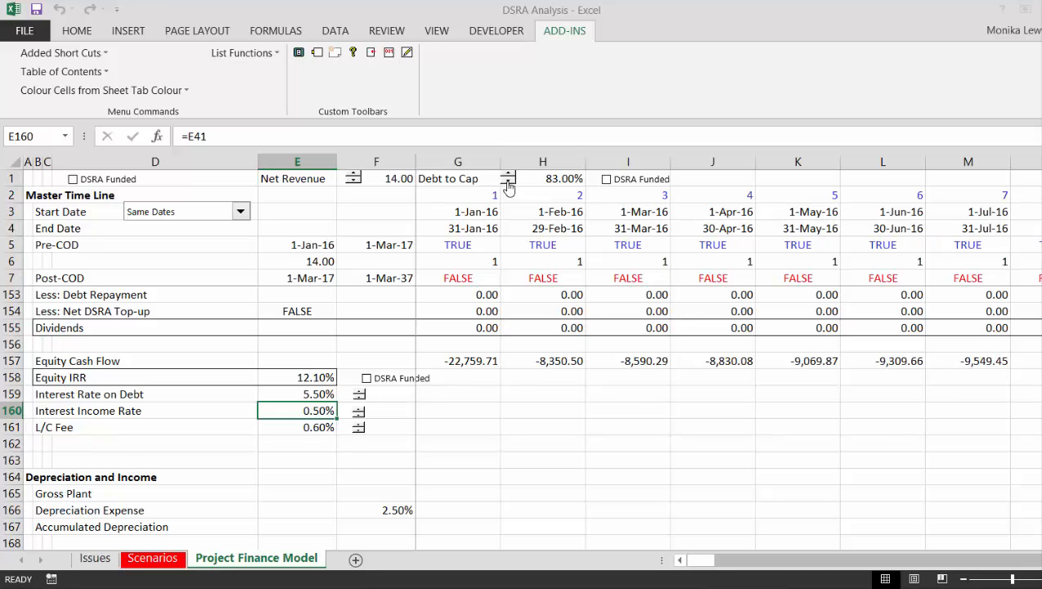
pyautogui.click(508, 186)
pyautogui.click(508, 186)
pyautogui.click(507, 187)
pyautogui.click(507, 186)
pyautogui.click(508, 187)
pyautogui.click(508, 186)
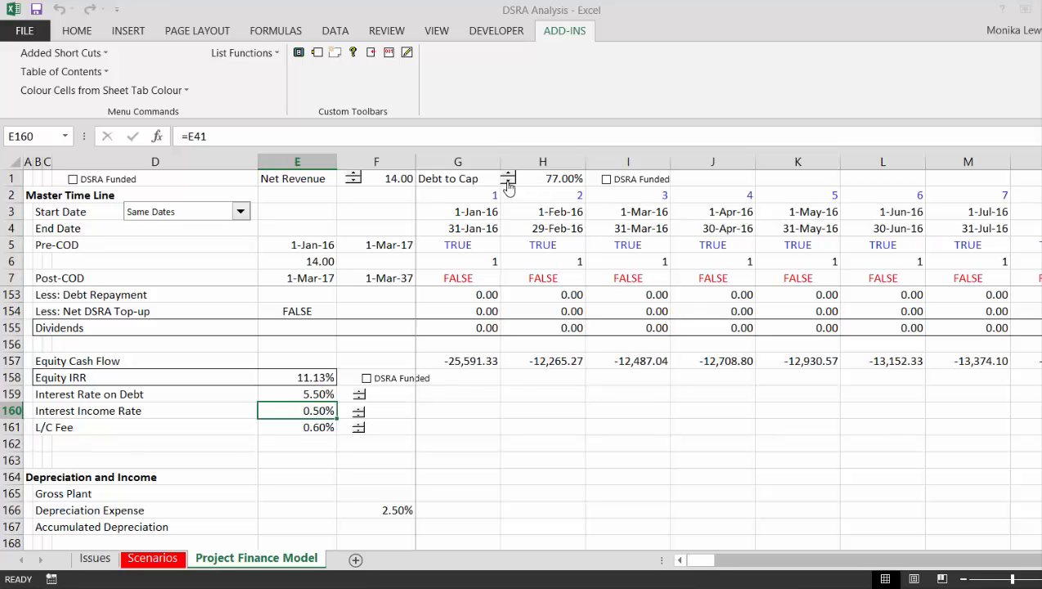
pyautogui.click(508, 187)
pyautogui.click(508, 186)
pyautogui.click(508, 186)
pyautogui.click(508, 186)
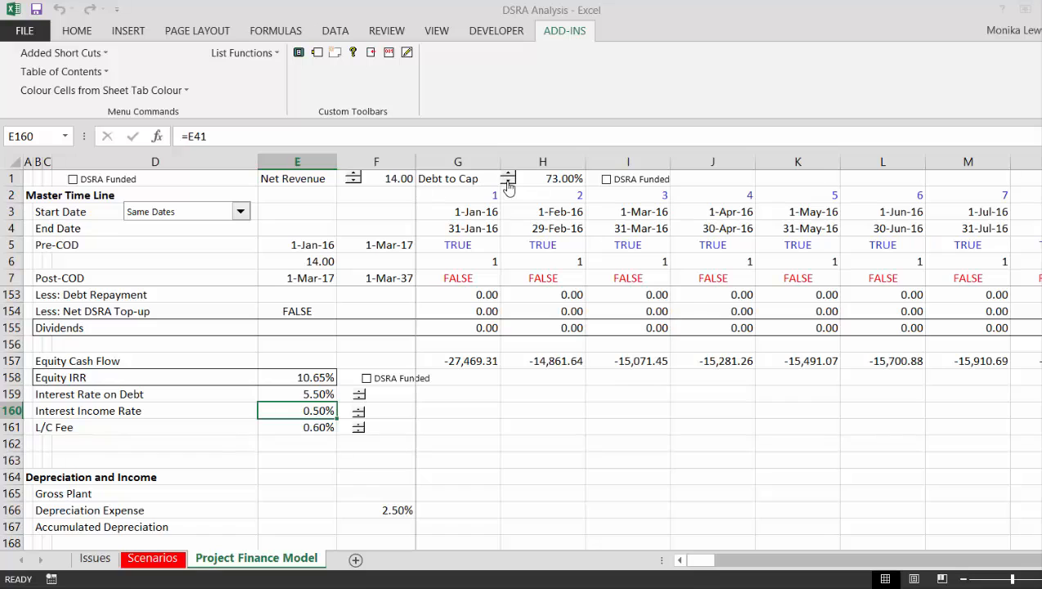
pyautogui.click(507, 186)
pyautogui.click(508, 187)
pyautogui.click(508, 187)
pyautogui.click(508, 186)
pyautogui.click(508, 187)
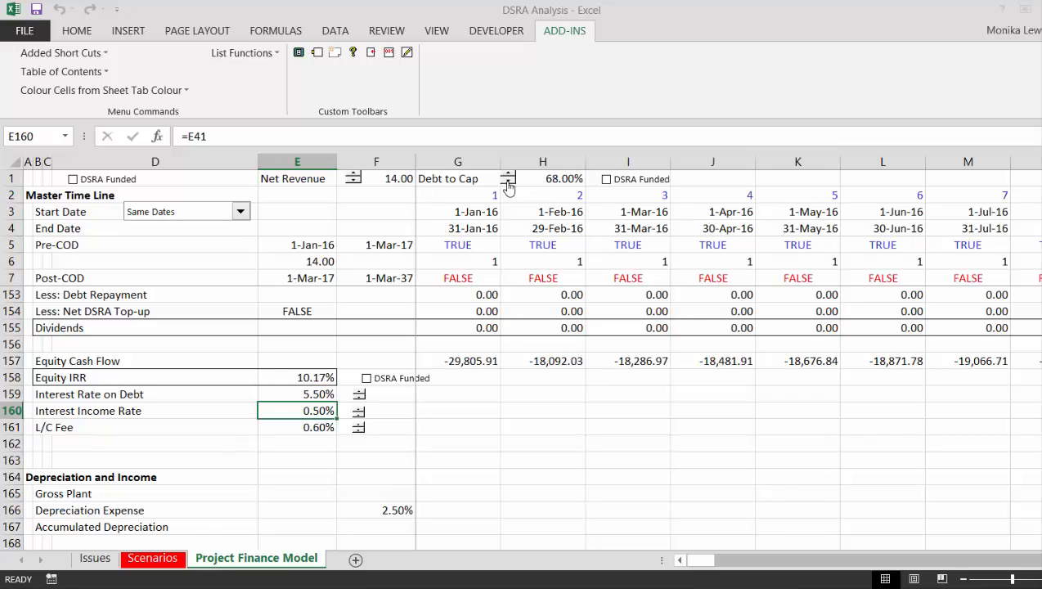
pyautogui.click(507, 187)
pyautogui.click(507, 186)
pyautogui.click(508, 186)
pyautogui.click(508, 186)
pyautogui.click(508, 186)
pyautogui.click(508, 187)
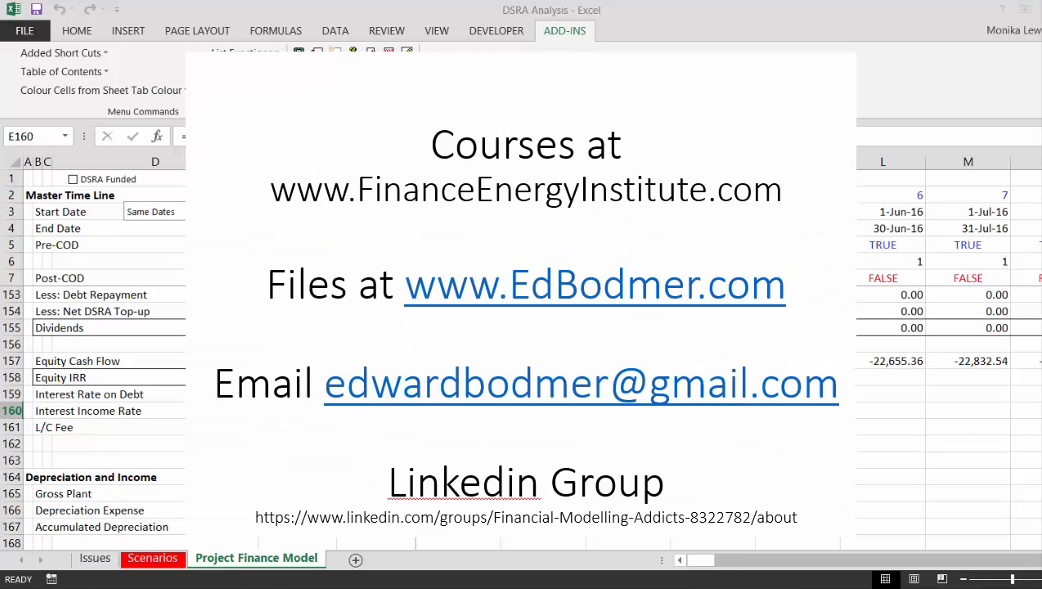
# Step: Compare the Equity IRR with the DSRA funded and unfunded at this lower leverage, leaving DSRA Funded switched on
pyautogui.click(376, 460)
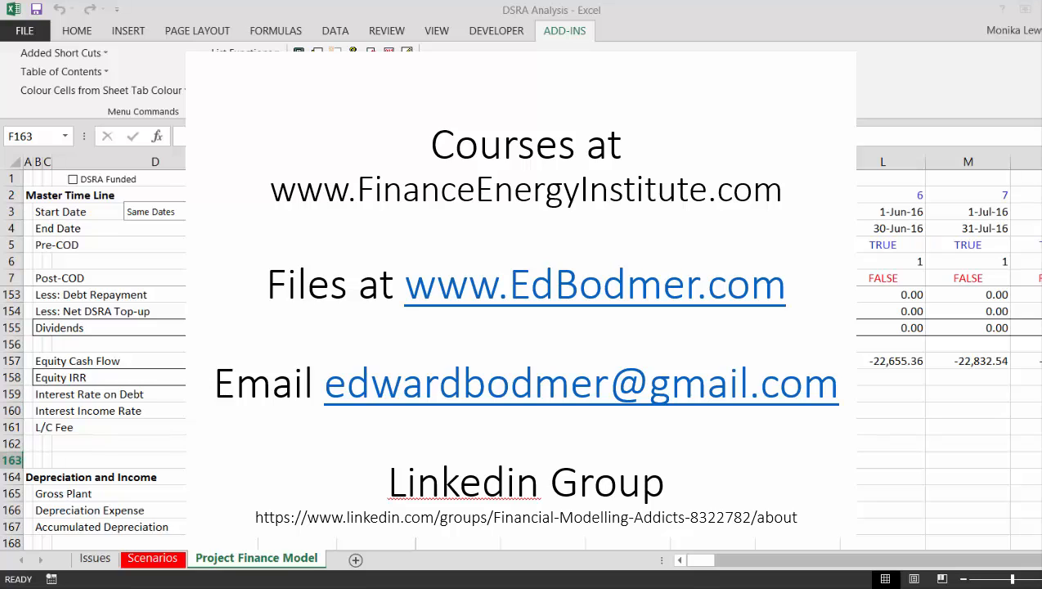
pyautogui.click(367, 380)
pyautogui.click(367, 379)
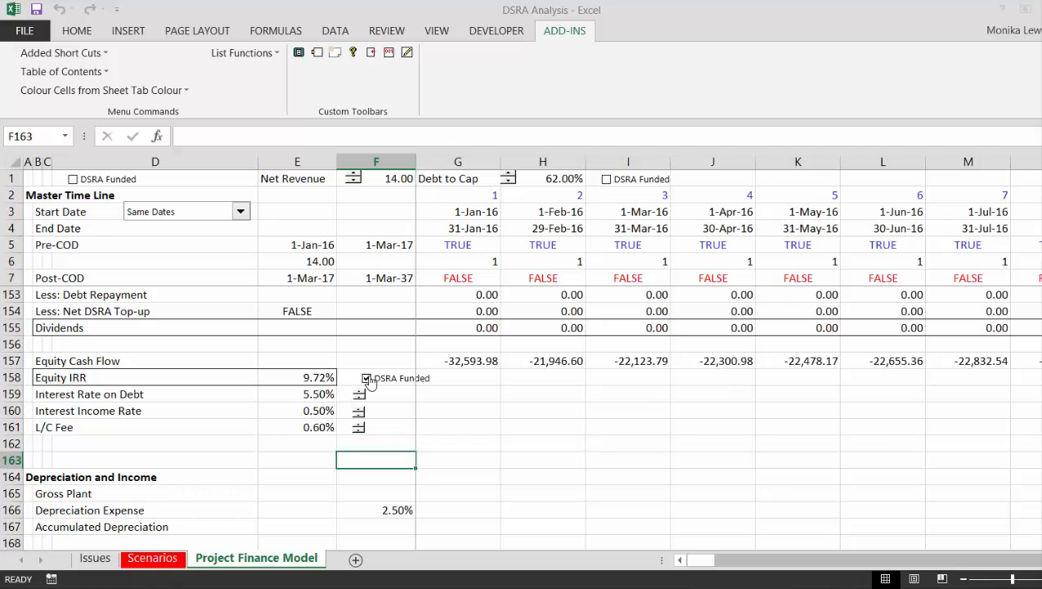
pyautogui.click(367, 379)
pyautogui.click(367, 379)
pyautogui.click(367, 380)
pyautogui.click(367, 379)
pyautogui.click(367, 380)
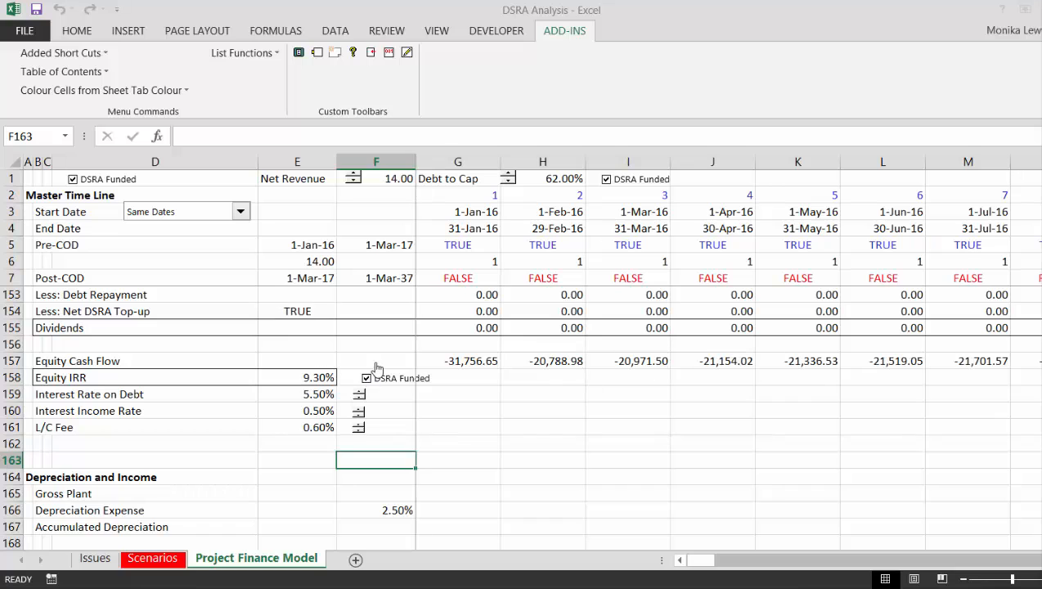
# Step: Raise the Debt to Cap ratio to 85.00% with DSRA Funded switched on
pyautogui.click(508, 176)
pyautogui.click(508, 175)
pyautogui.click(507, 176)
pyautogui.click(508, 176)
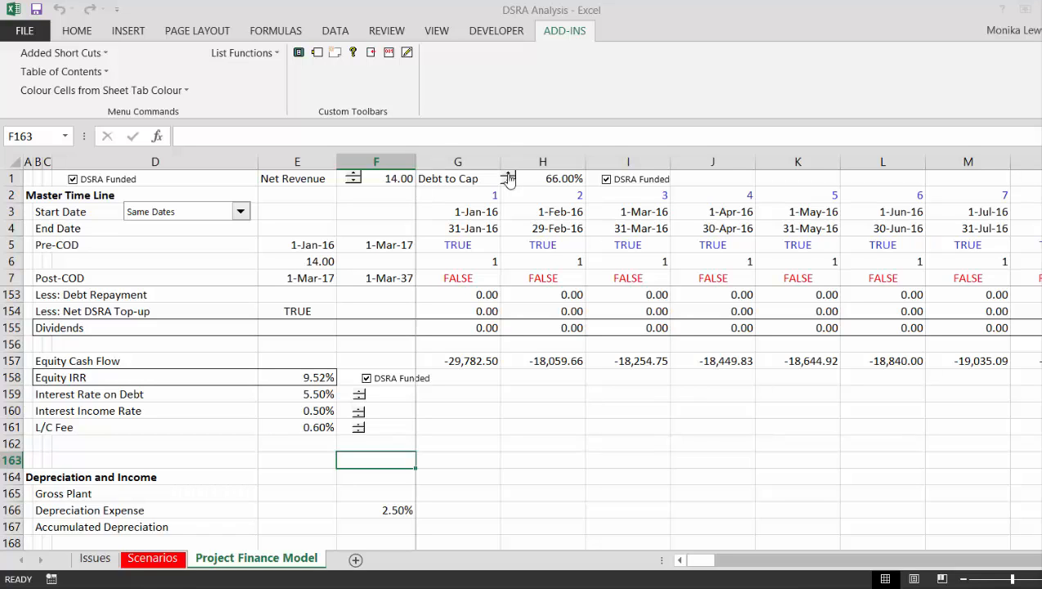
pyautogui.click(508, 176)
pyautogui.click(508, 176)
pyautogui.click(507, 176)
pyautogui.click(508, 175)
pyautogui.click(508, 176)
pyautogui.click(508, 176)
pyautogui.click(508, 176)
pyautogui.click(508, 176)
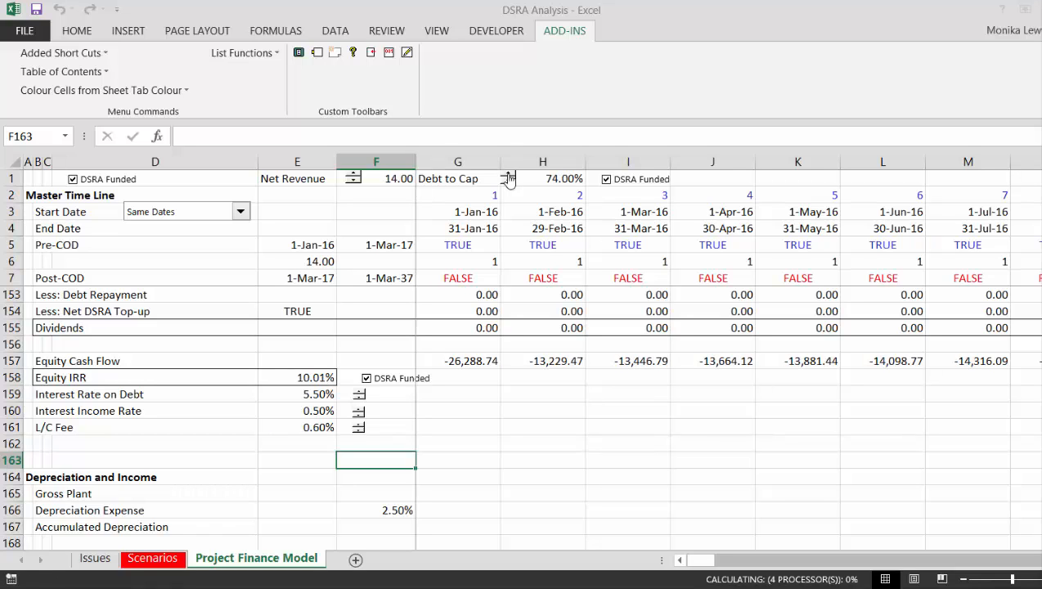
pyautogui.click(507, 176)
pyautogui.click(508, 175)
pyautogui.click(507, 176)
pyautogui.click(508, 175)
pyautogui.click(508, 176)
pyautogui.click(507, 176)
pyautogui.click(507, 176)
pyautogui.click(508, 176)
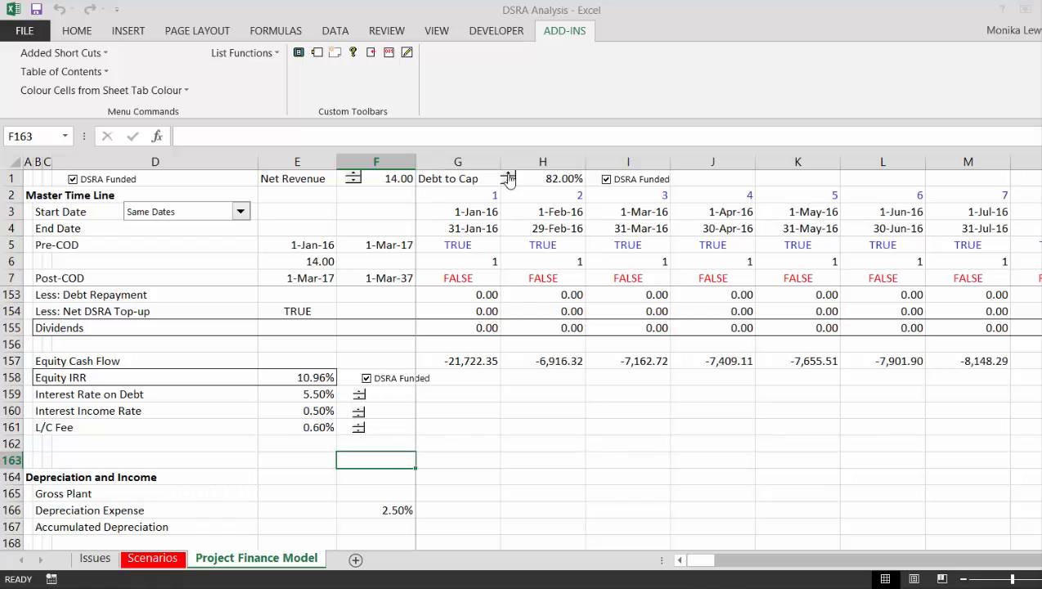
pyautogui.click(508, 176)
pyautogui.click(508, 175)
pyautogui.click(507, 175)
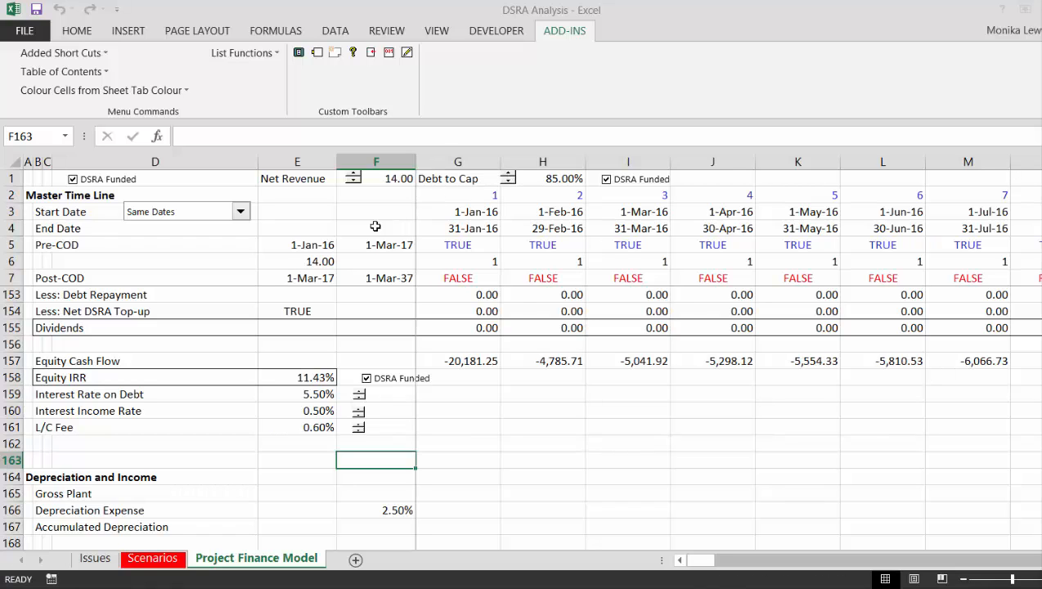
# Step: Raise Net Revenue to 15.00 and compare the Equity IRR with the DSRA unfunded and funded
pyautogui.click(343, 205)
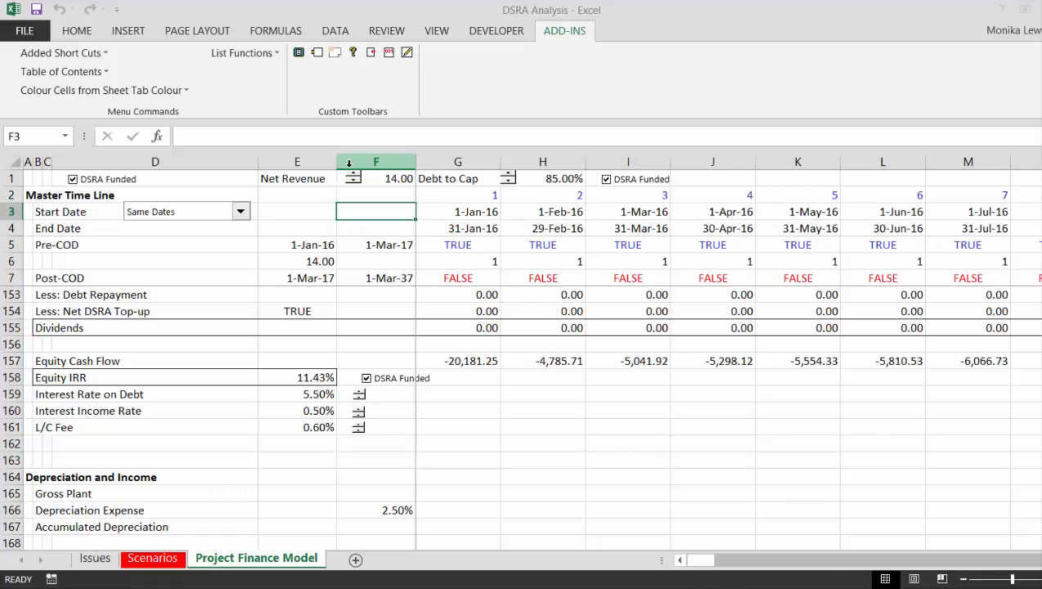
pyautogui.click(353, 177)
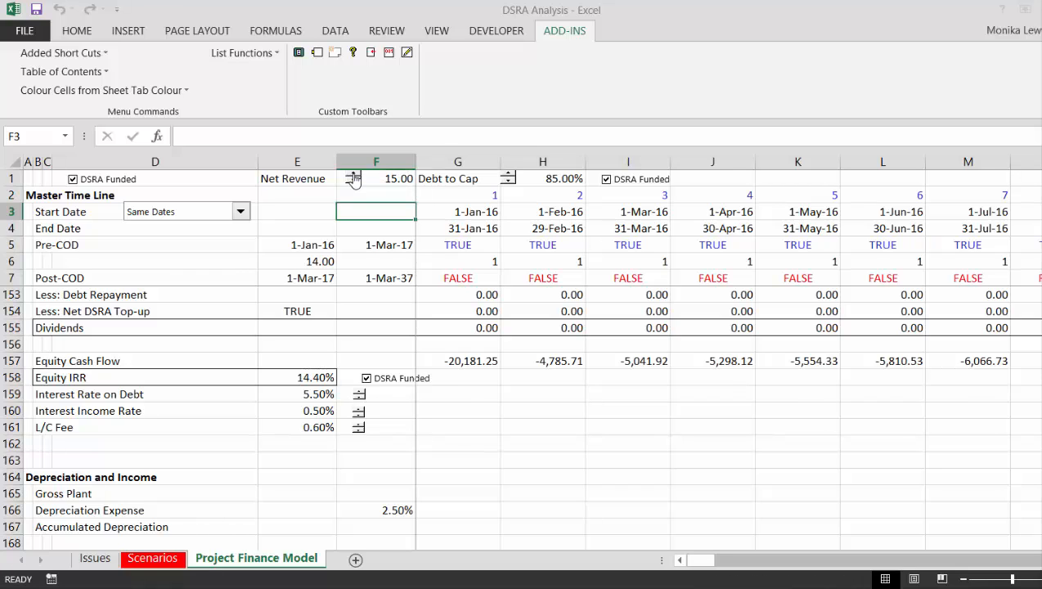
pyautogui.click(367, 379)
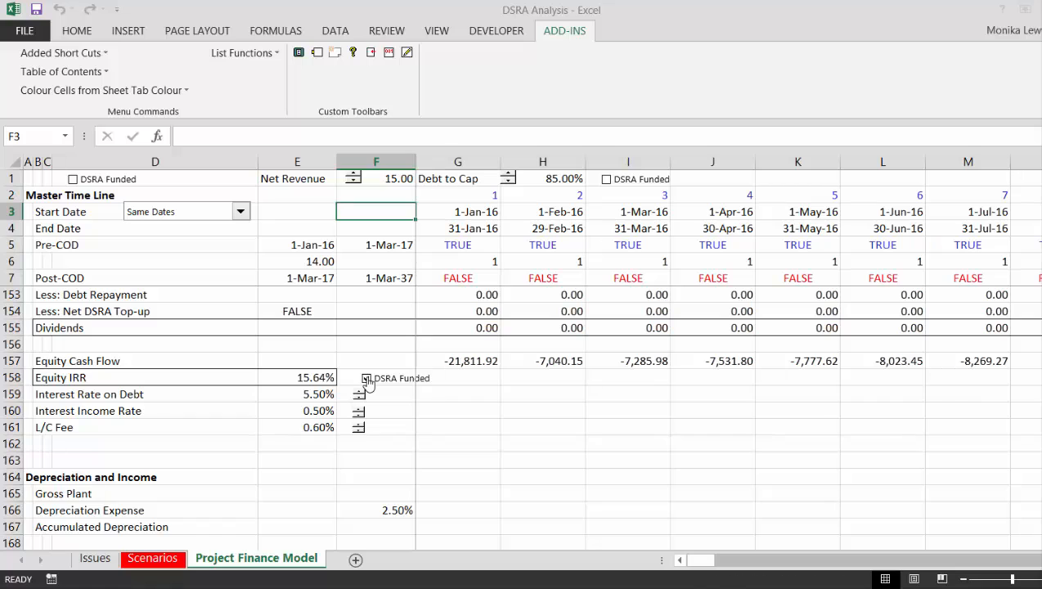
pyautogui.click(366, 379)
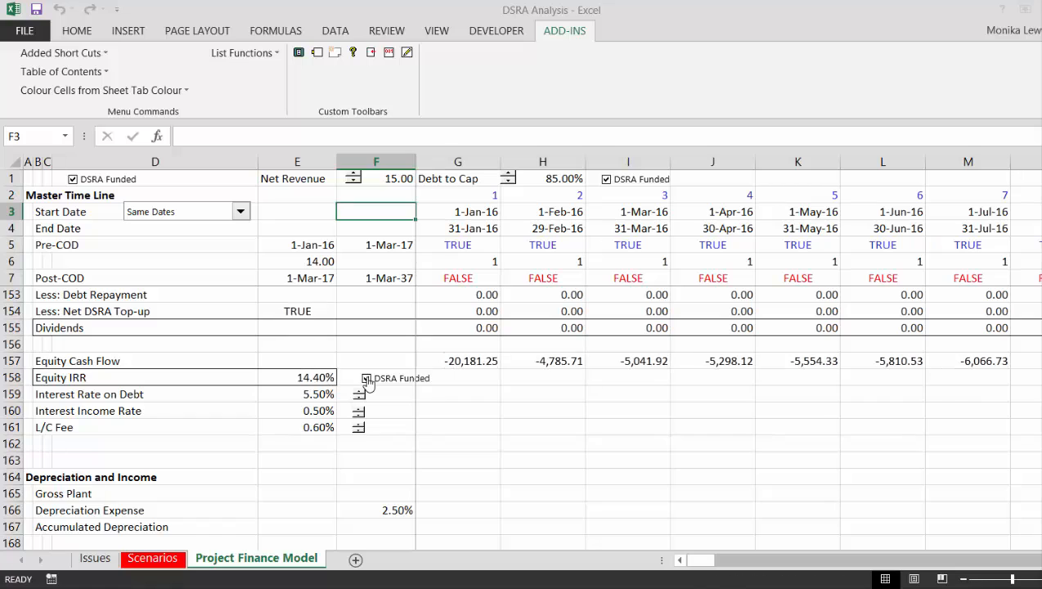
# Step: Set Net Revenue back to 14.00 and compare the Equity IRR with the DSRA unfunded and funded
pyautogui.click(355, 185)
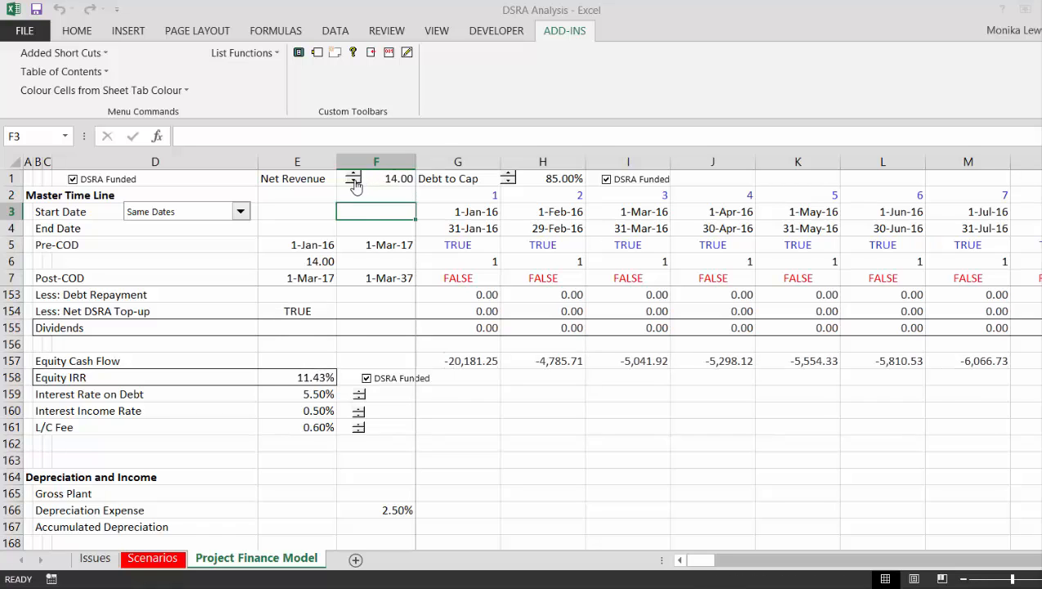
pyautogui.click(366, 380)
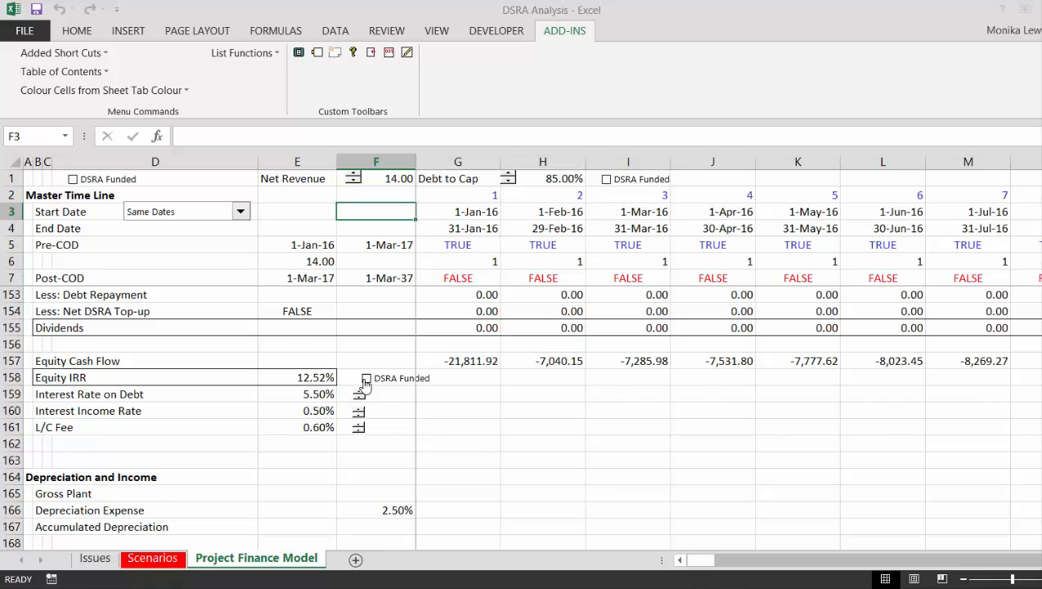
pyautogui.click(366, 379)
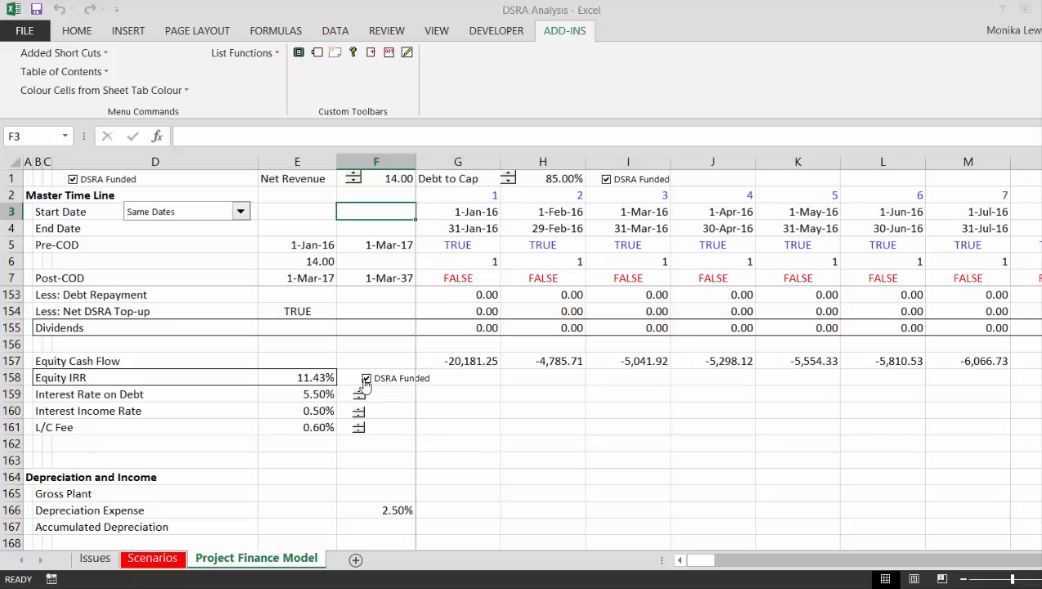
# Step: Compare the Sources and Uses table with the DSRA funded and unfunded, leaving DSRA Funded switched on
pyautogui.press('pageup')
pyautogui.press('pageup')
pyautogui.press('pageup')
pyautogui.press('pageup')
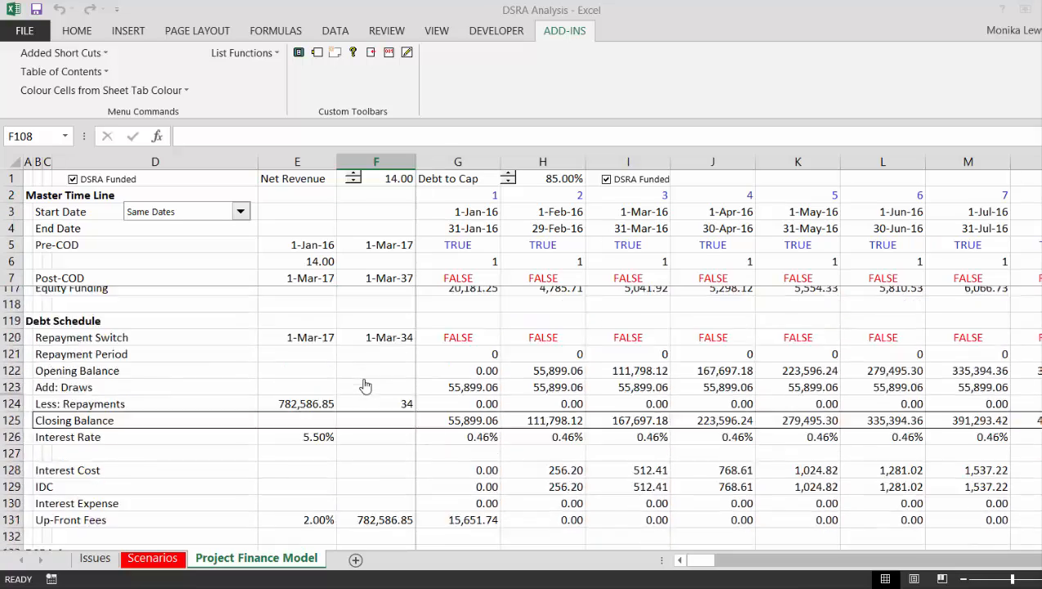
pyautogui.press('Up')
pyautogui.press('Up')
pyautogui.press('Up')
pyautogui.press('Up')
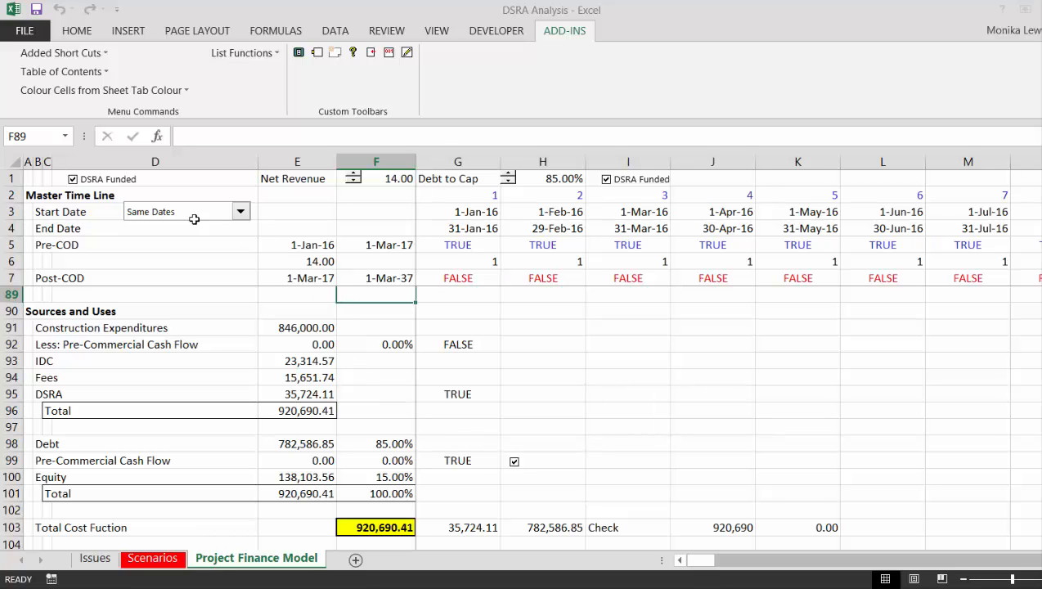
pyautogui.click(72, 184)
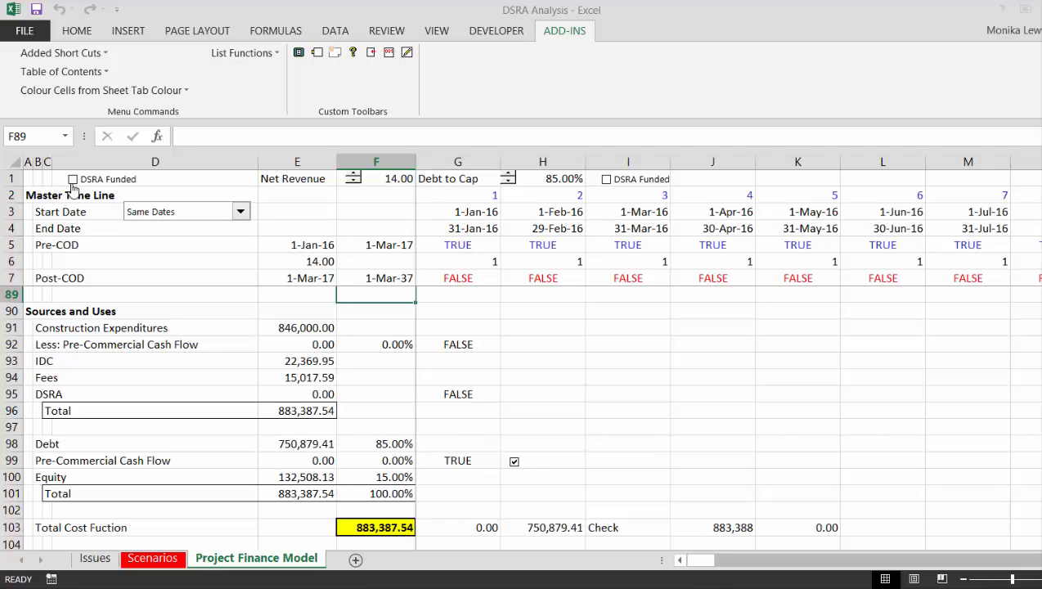
pyautogui.click(72, 183)
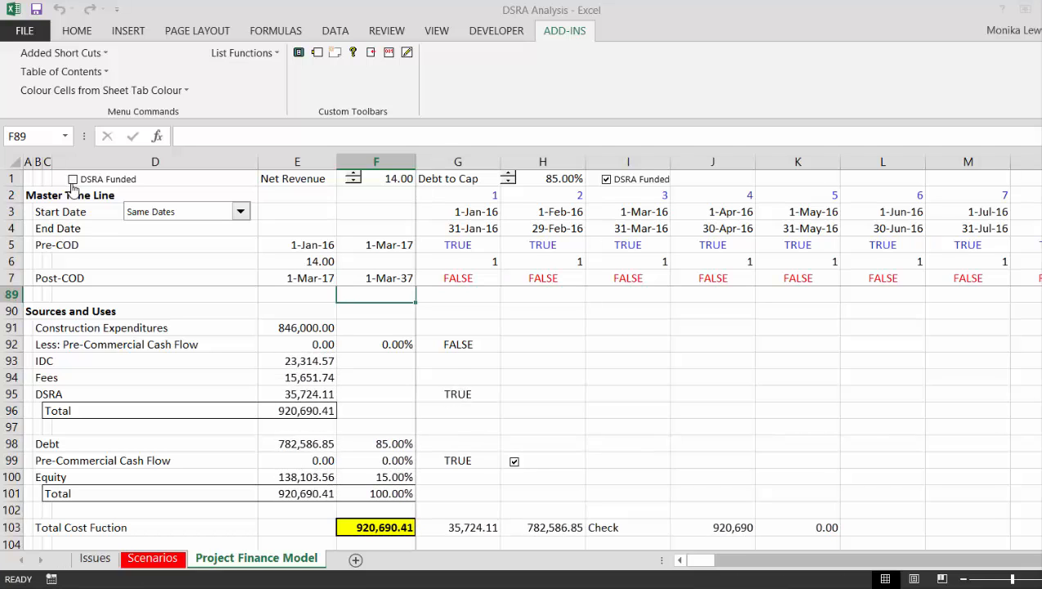
pyautogui.click(72, 183)
pyautogui.click(72, 185)
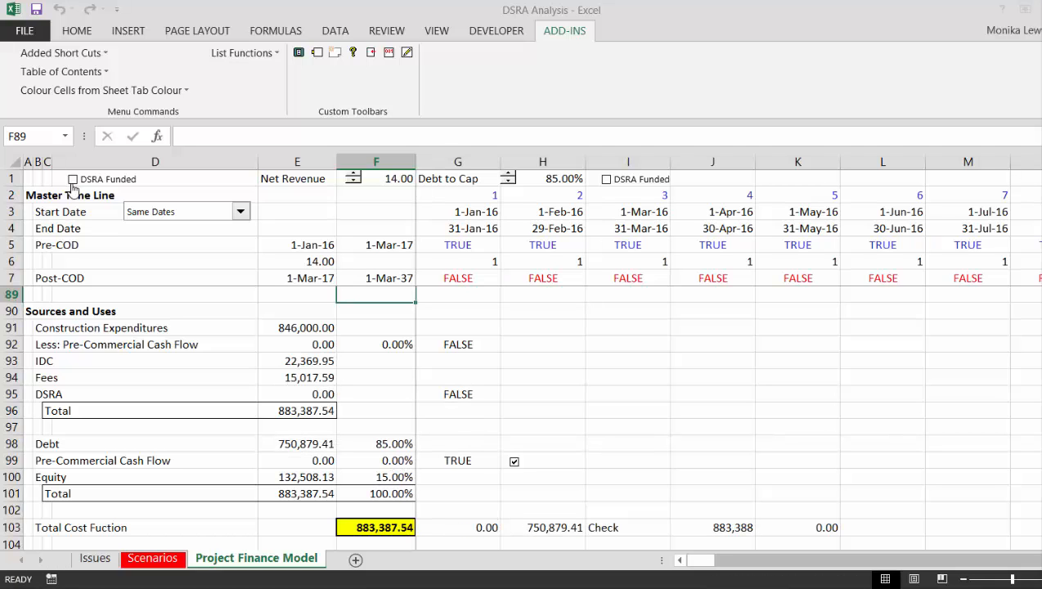
pyautogui.click(72, 185)
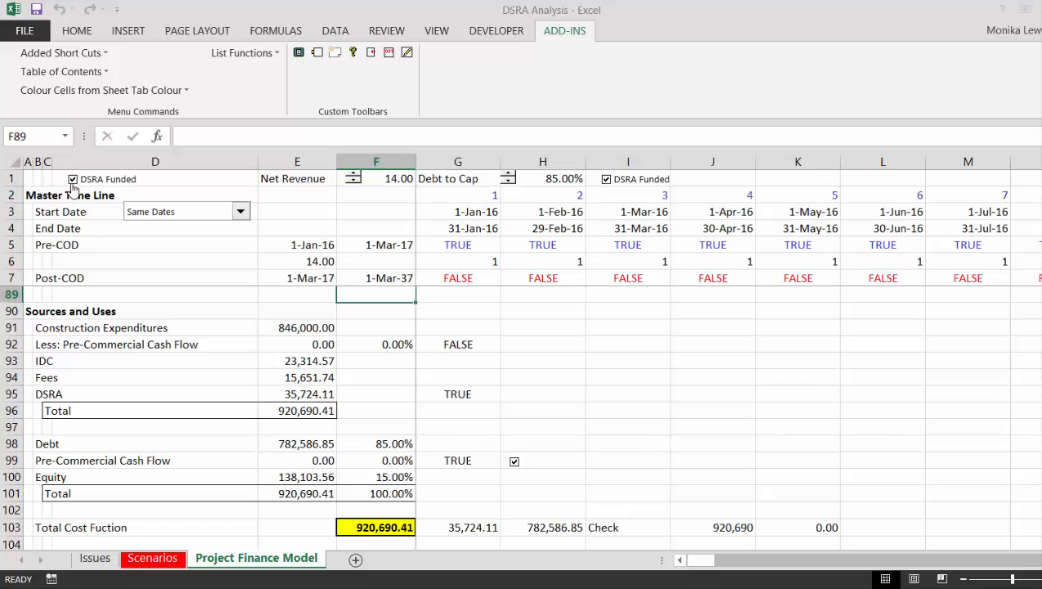
# Step: Switch DSRA Funded off and return to the Dividends and Equity IRR rows of the cash flow section
pyautogui.click(72, 181)
pyautogui.press('Down')
pyautogui.press('Down')
pyautogui.press('Down')
pyautogui.press('Down')
pyautogui.press('Down')
pyautogui.press('Down')
pyautogui.press('Down')
pyautogui.press('Down')
pyautogui.press('Down')
pyautogui.press('Down')
pyautogui.press('Down')
pyautogui.press('Down')
pyautogui.press('Down')
pyautogui.press('Down')
pyautogui.press('Down')
pyautogui.press('Down')
pyautogui.press('Down')
pyautogui.press('Down')
pyautogui.press('Down')
pyautogui.press('Down')
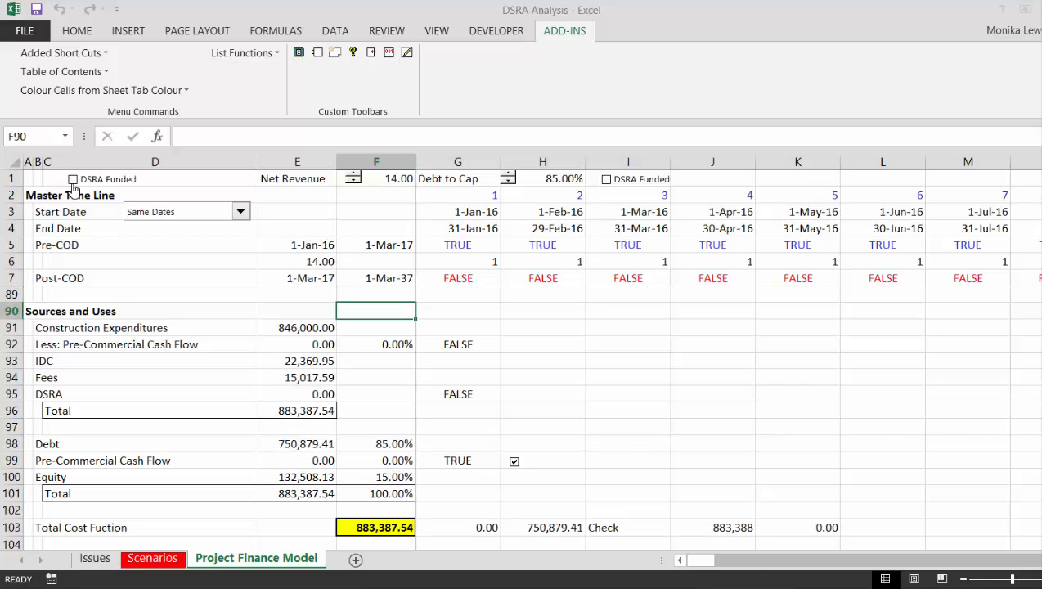
pyautogui.press('Down')
pyautogui.press('Down')
pyautogui.press('Down')
pyautogui.press('Down')
pyautogui.press('Down')
pyautogui.press('Down')
pyautogui.press('Down')
pyautogui.press('Down')
pyautogui.press('Down')
pyautogui.press('Down')
pyautogui.press('Down')
pyautogui.press('Down')
pyautogui.press('Down')
pyautogui.press('Down')
pyautogui.press('Down')
pyautogui.press('Down')
pyautogui.press('Down')
pyautogui.press('Down')
pyautogui.press('Down')
pyautogui.press('Down')
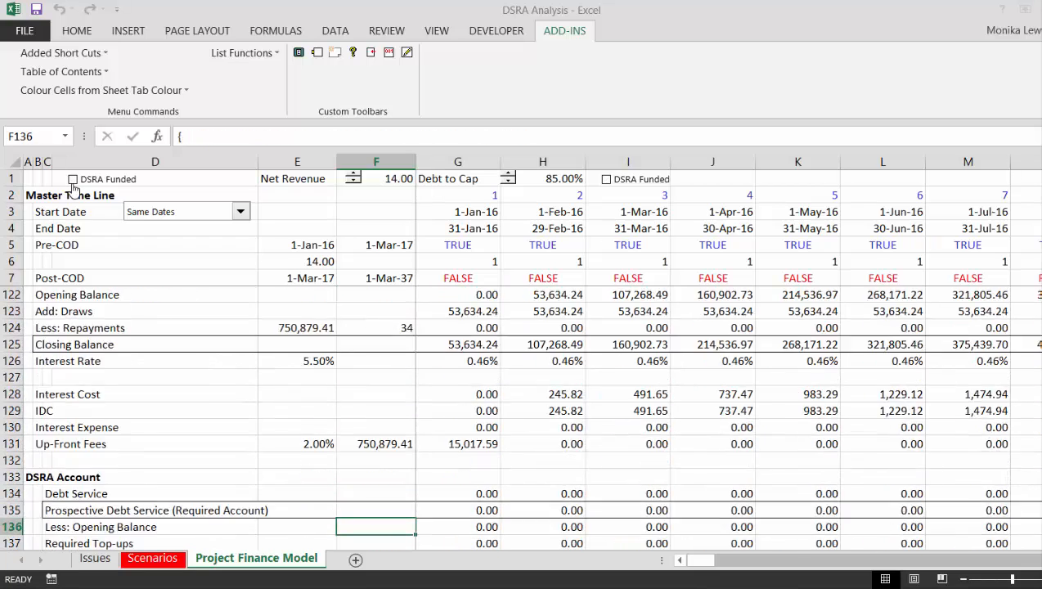
pyautogui.press('Down')
pyautogui.press('Down')
pyautogui.press('Down')
pyautogui.press('Down')
pyautogui.press('Down')
pyautogui.press('Down')
pyautogui.press('Down')
pyautogui.press('Down')
pyautogui.press('Down')
pyautogui.press('Down')
pyautogui.press('Down')
pyautogui.press('Down')
pyautogui.press('Down')
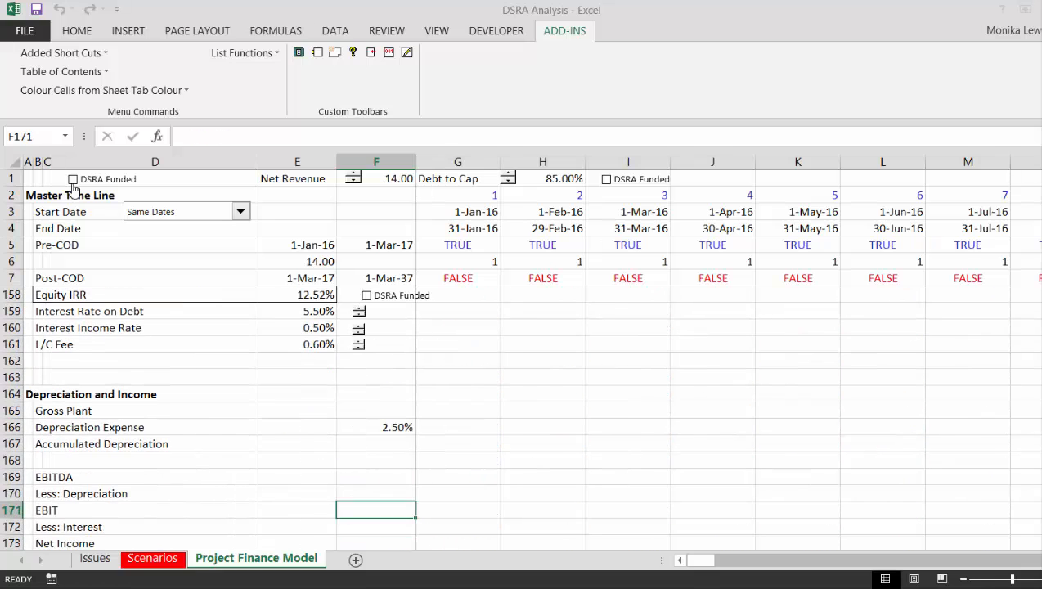
pyautogui.press('Up')
pyautogui.press('Up')
pyautogui.press('Up')
pyautogui.press('Up')
pyautogui.press('Up')
pyautogui.press('Up')
pyautogui.press('Up')
pyautogui.press('Up')
pyautogui.press('Up')
pyautogui.press('Up')
pyautogui.press('Up')
pyautogui.press('Up')
pyautogui.press('Up')
pyautogui.press('Up')
pyautogui.press('Up')
pyautogui.press('Up')
pyautogui.press('Up')
pyautogui.press('Up')
pyautogui.press('Up')
pyautogui.press('Up')
pyautogui.press('Up')
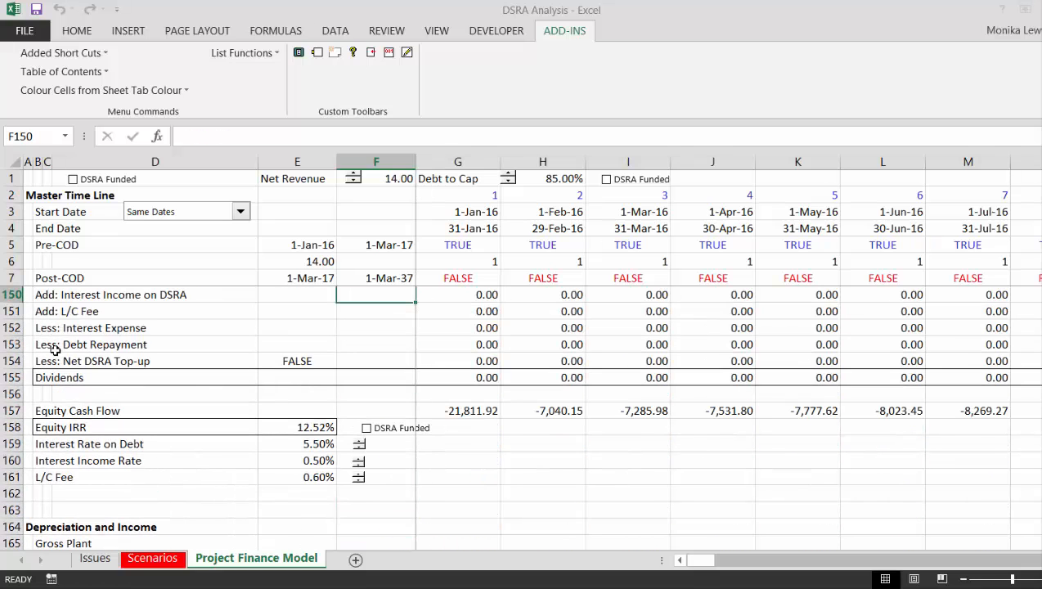
# Step: Raise the Interest Income Rate below the Equity IRR to 5.50%, matching the Interest Rate on Debt
pyautogui.click(358, 459)
pyautogui.click(359, 461)
pyautogui.click(359, 460)
pyautogui.click(359, 460)
pyautogui.click(359, 460)
pyautogui.click(359, 461)
pyautogui.click(361, 462)
pyautogui.click(362, 463)
pyautogui.click(362, 463)
pyautogui.click(362, 464)
pyautogui.click(364, 464)
pyautogui.click(364, 464)
pyautogui.click(363, 463)
pyautogui.click(363, 462)
pyautogui.click(363, 464)
pyautogui.click(364, 463)
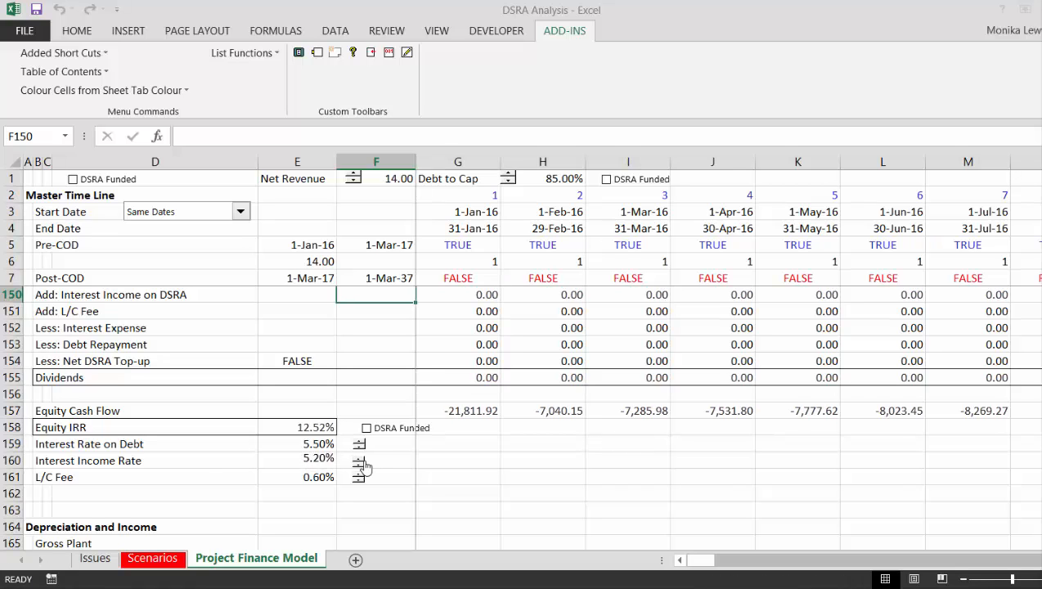
pyautogui.click(363, 463)
pyautogui.click(363, 464)
pyautogui.click(364, 464)
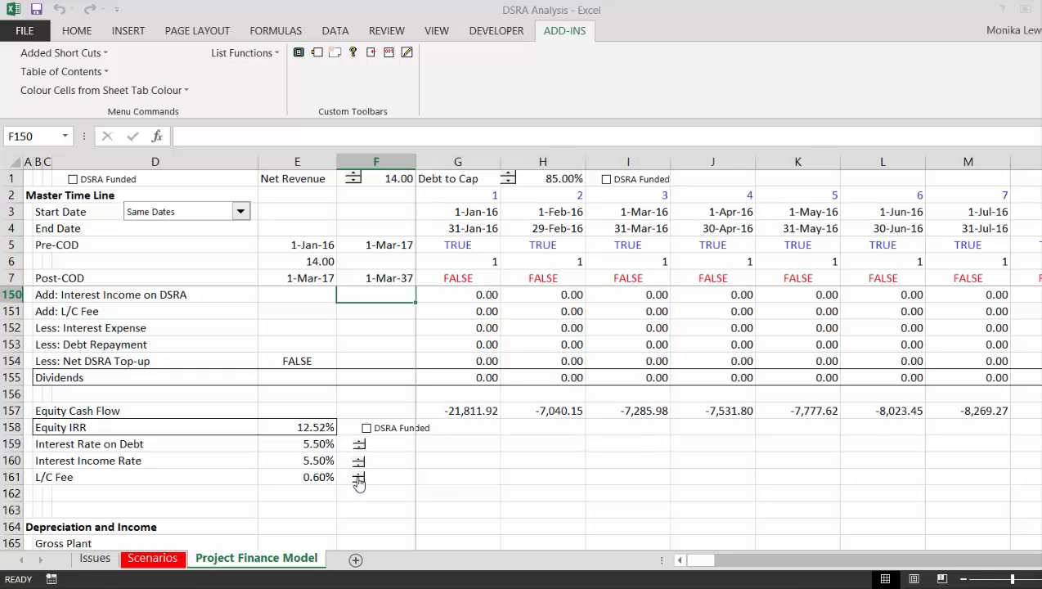
# Step: Raise the L/C Fee below the Equity IRR to 1.50%
pyautogui.click(358, 473)
pyautogui.click(358, 473)
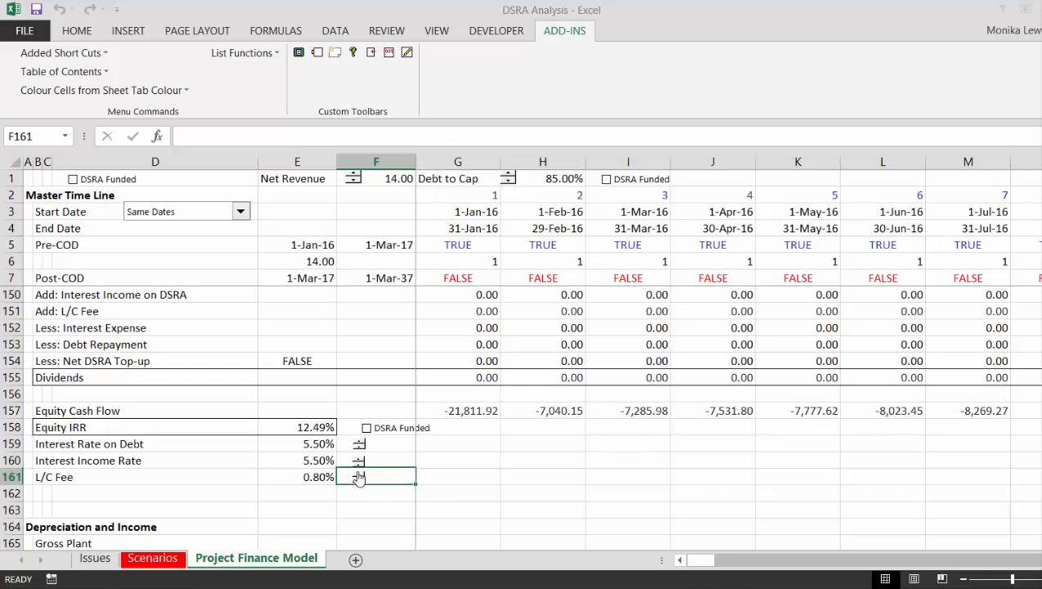
pyautogui.click(358, 474)
pyautogui.click(359, 474)
pyautogui.click(358, 474)
pyautogui.click(358, 474)
pyautogui.click(359, 474)
pyautogui.click(359, 475)
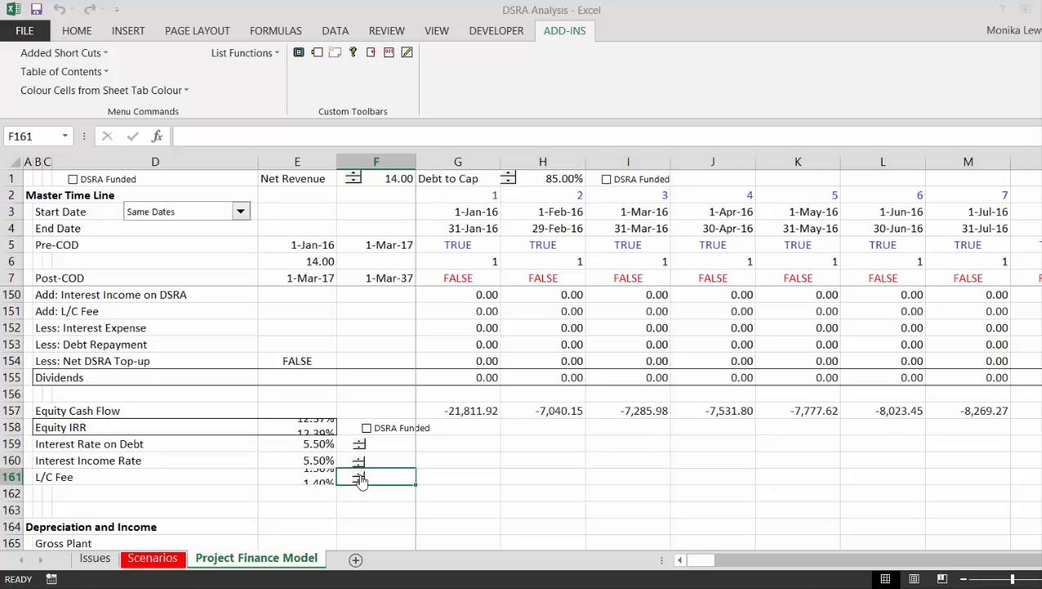
pyautogui.click(422, 488)
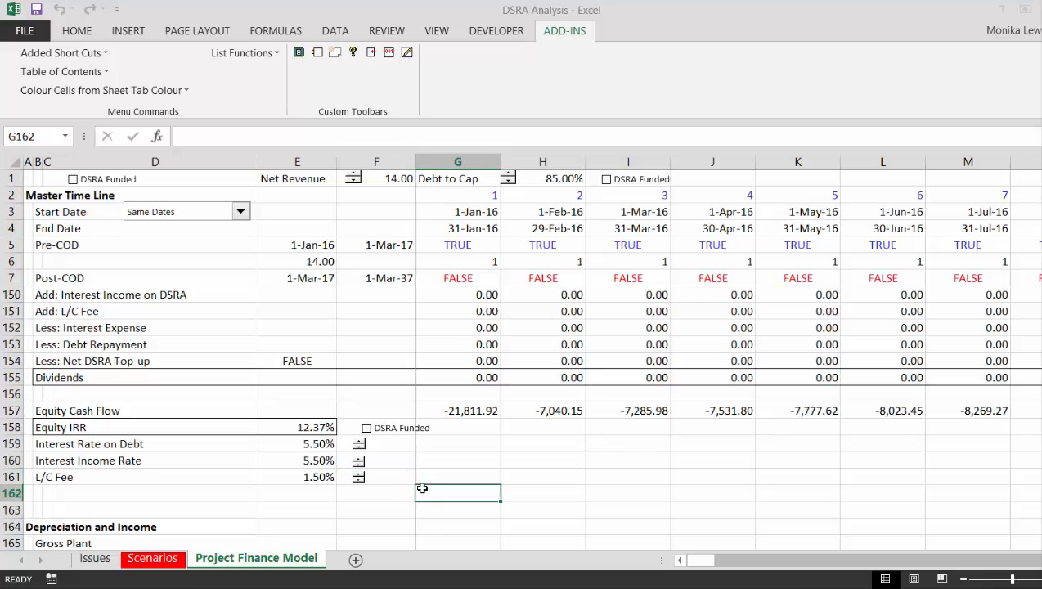
# Step: Compare the Equity IRR with the DSRA funded and unfunded, trying Net Revenue at 15.00 and restoring it to 14.00
pyautogui.click(367, 430)
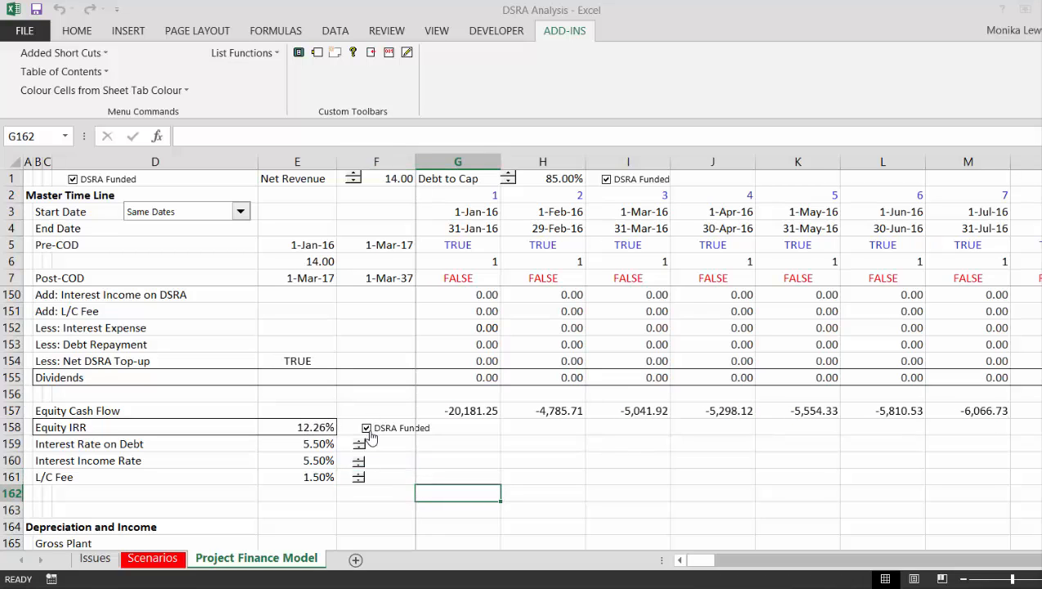
pyautogui.click(368, 431)
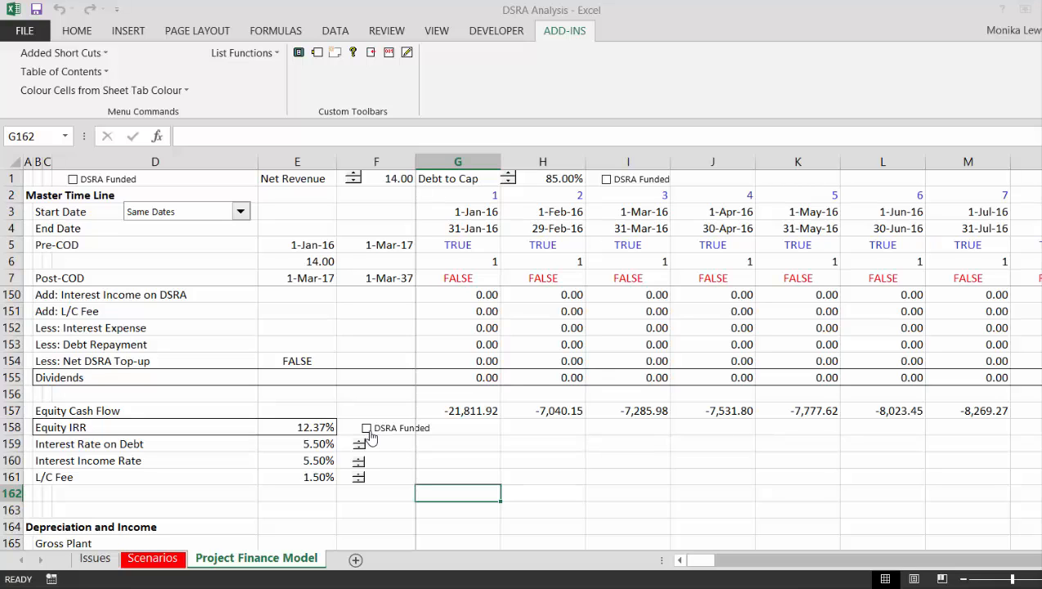
pyautogui.click(353, 176)
pyautogui.click(354, 188)
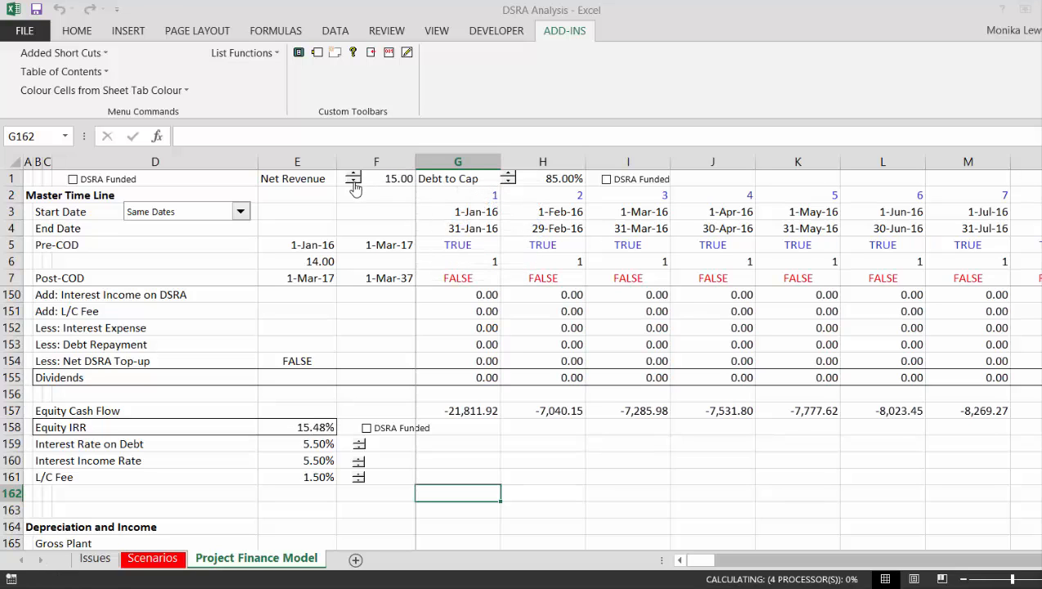
pyautogui.click(366, 431)
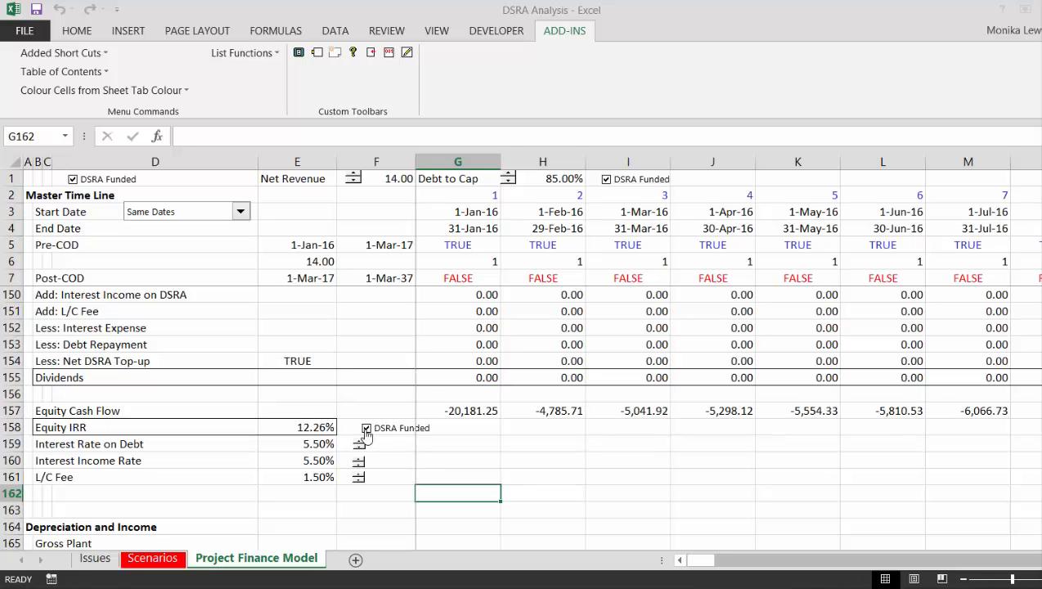
pyautogui.click(366, 429)
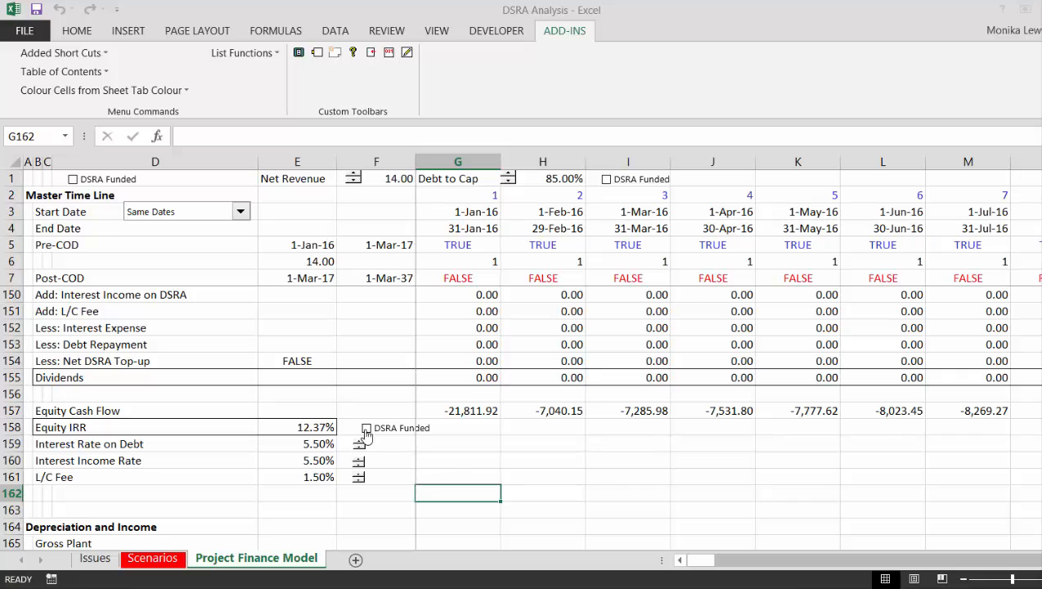
pyautogui.click(366, 431)
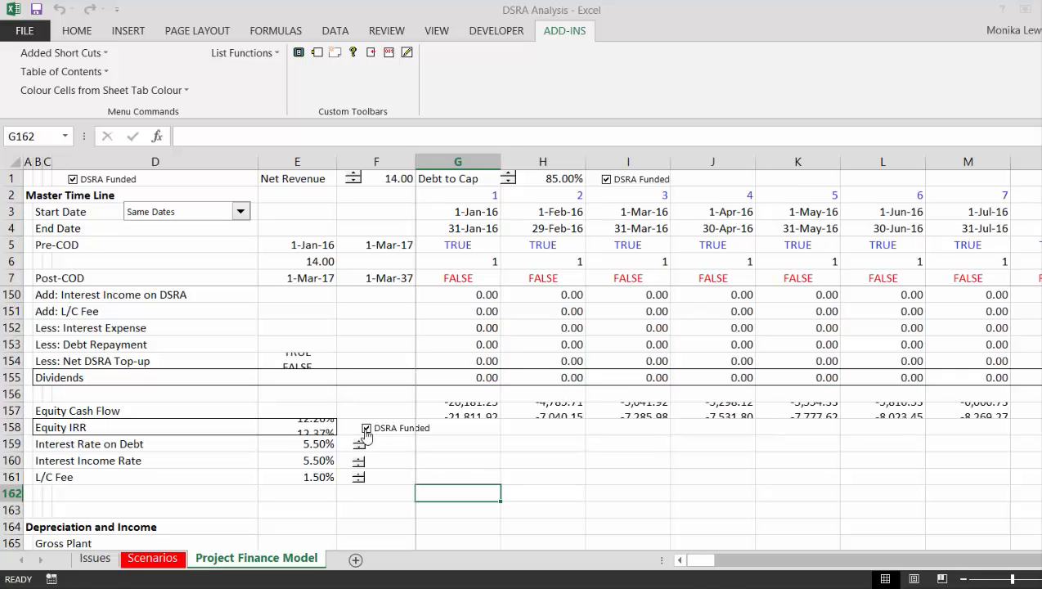
pyautogui.click(366, 430)
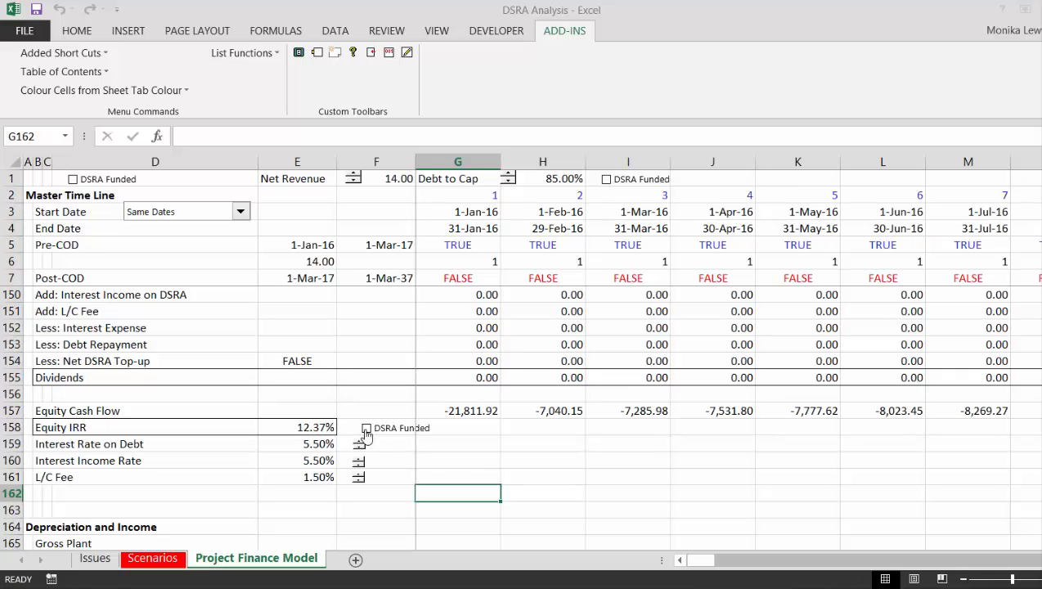
pyautogui.click(366, 430)
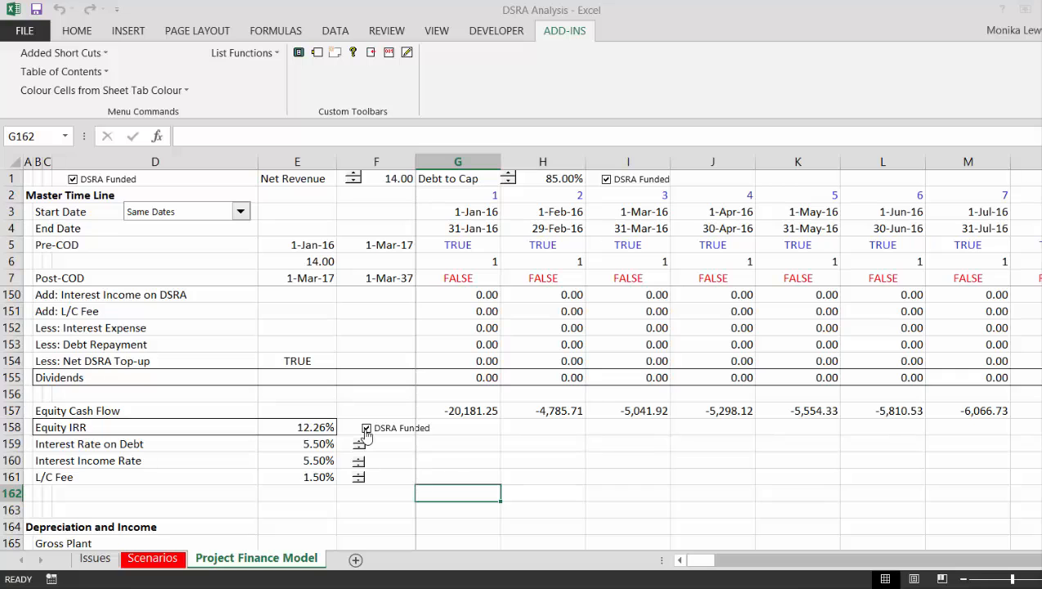
pyautogui.click(366, 430)
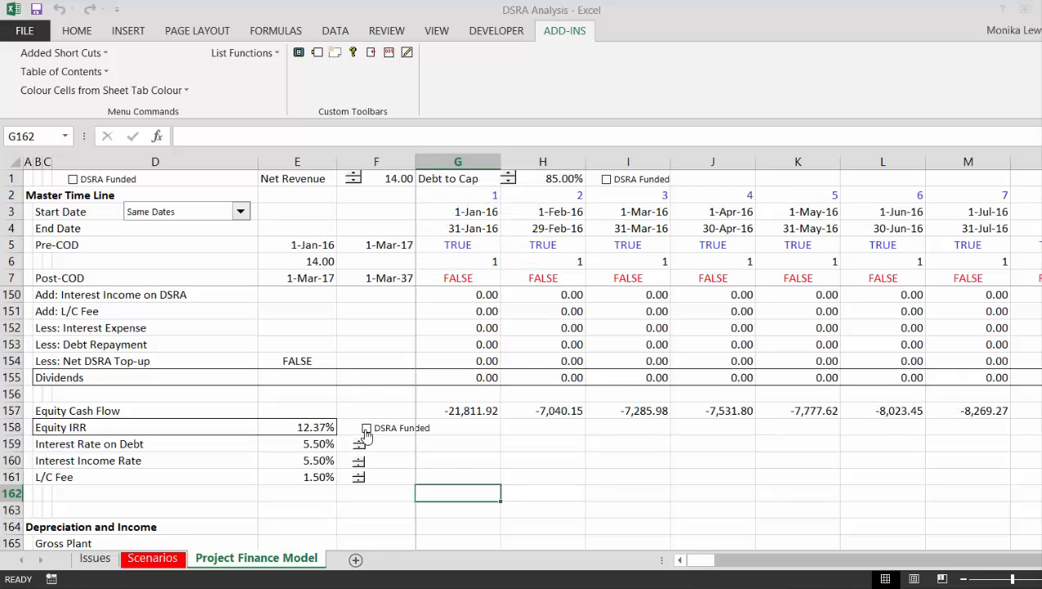
# Step: Raise Net Revenue to 16.00 and compare the Equity IRR with the DSRA funded and unfunded
pyautogui.click(352, 176)
pyautogui.click(352, 176)
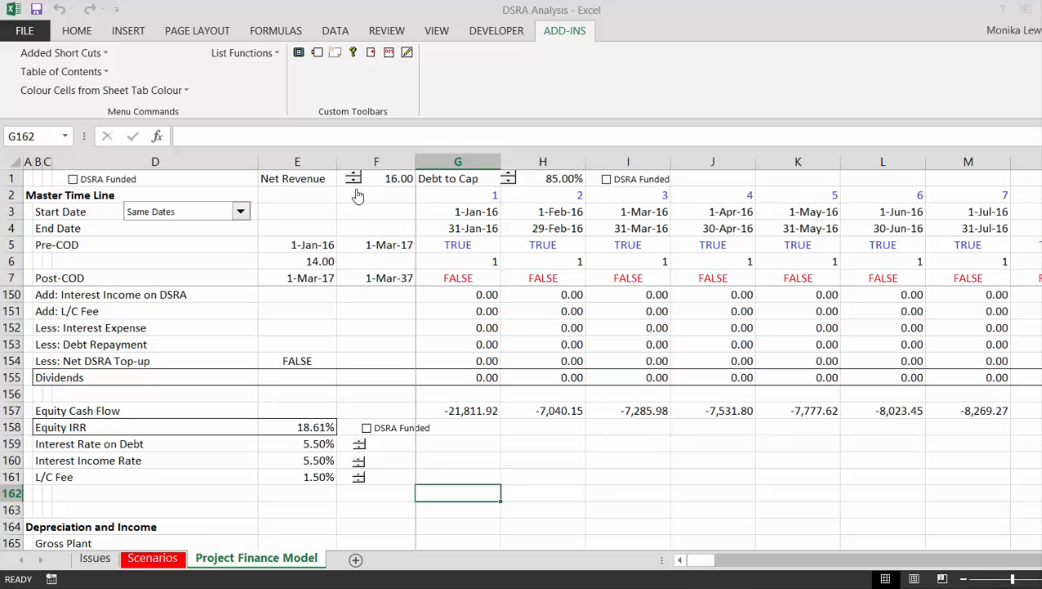
pyautogui.click(365, 429)
pyautogui.click(365, 429)
# Step: Return Net Revenue to 14.00 and recheck the Equity IRR with the DSRA funded and unfunded
pyautogui.click(353, 183)
pyautogui.click(353, 183)
pyautogui.click(366, 428)
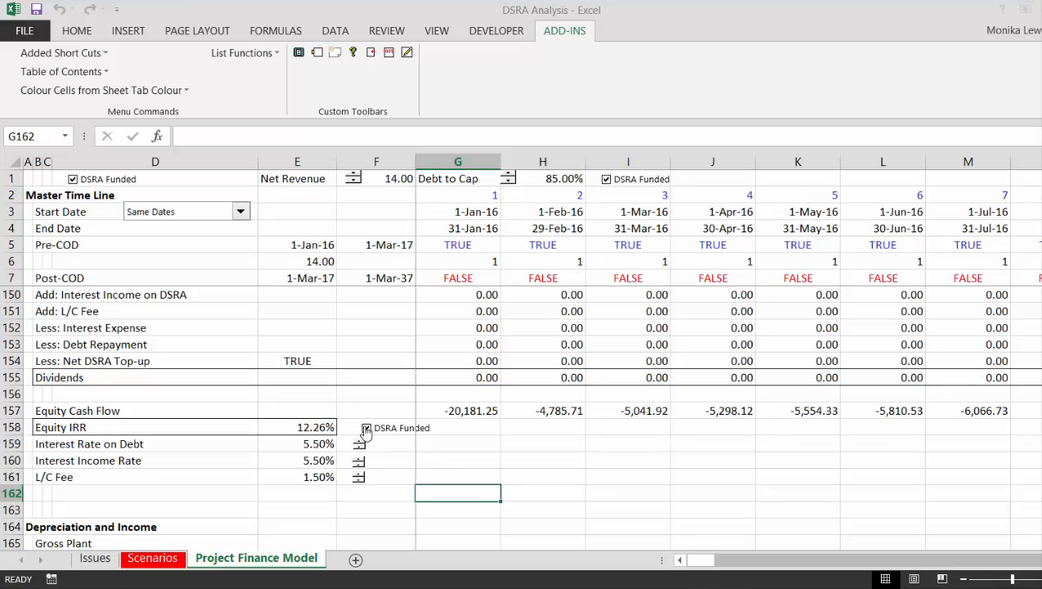
pyautogui.click(366, 428)
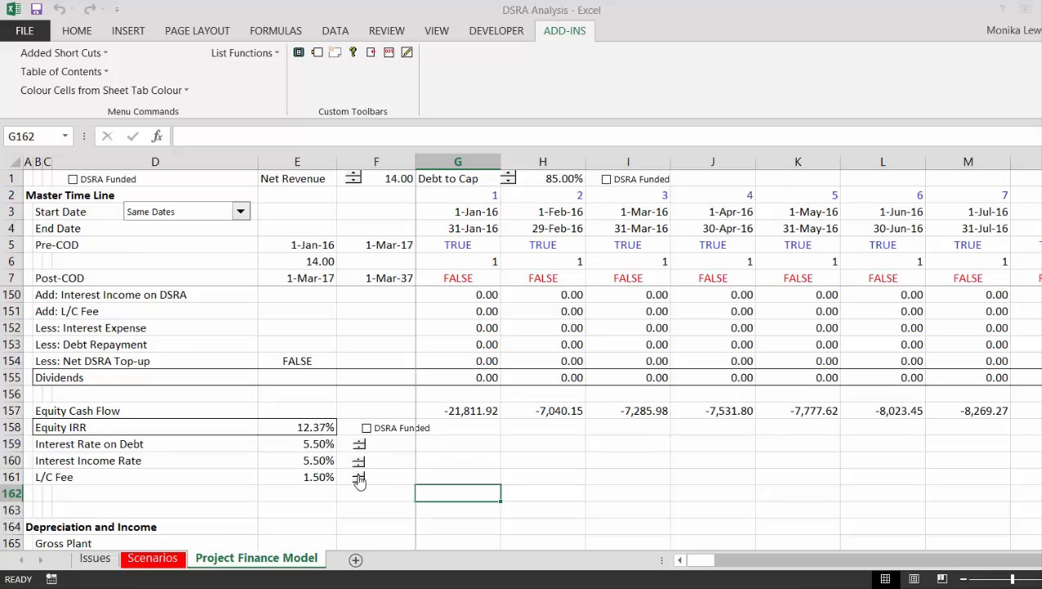
# Step: Raise the L/C Fee to 2.00% and compare the Equity IRR with the DSRA funded and unfunded
pyautogui.click(359, 475)
pyautogui.click(359, 475)
pyautogui.click(367, 429)
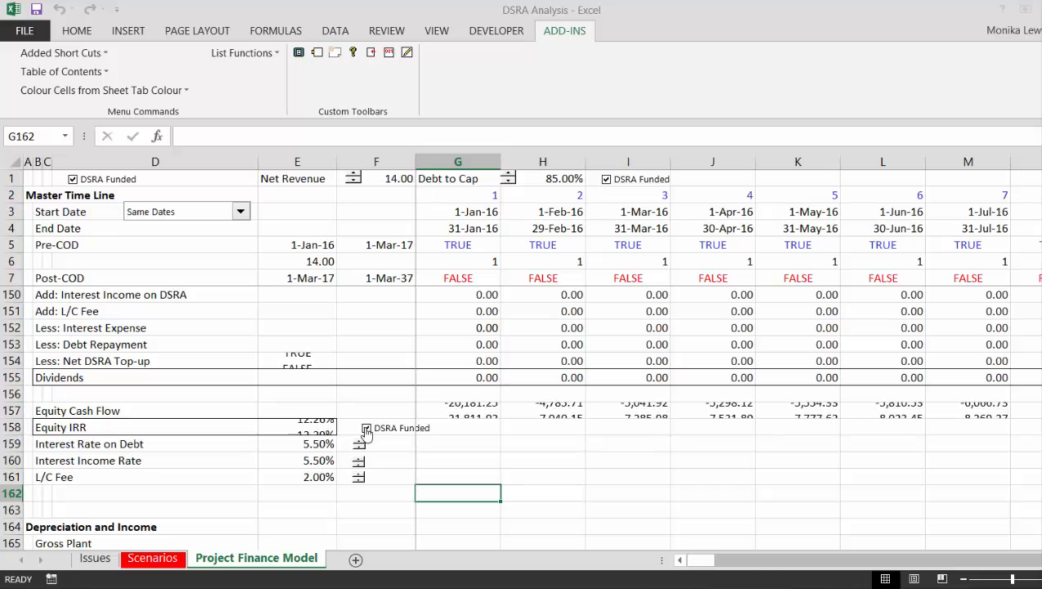
pyautogui.click(366, 429)
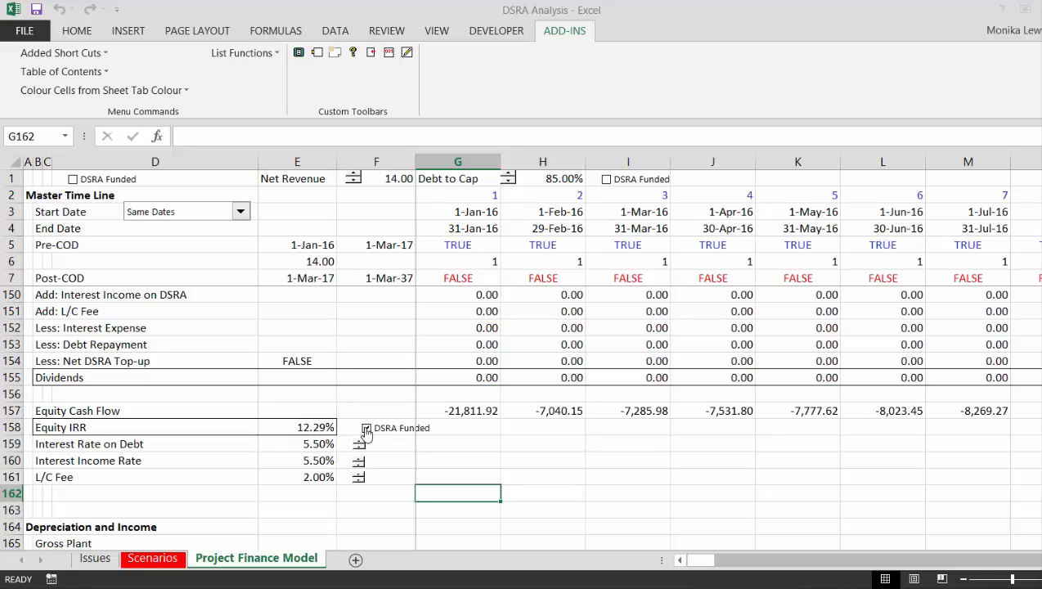
pyautogui.click(367, 428)
pyautogui.click(366, 429)
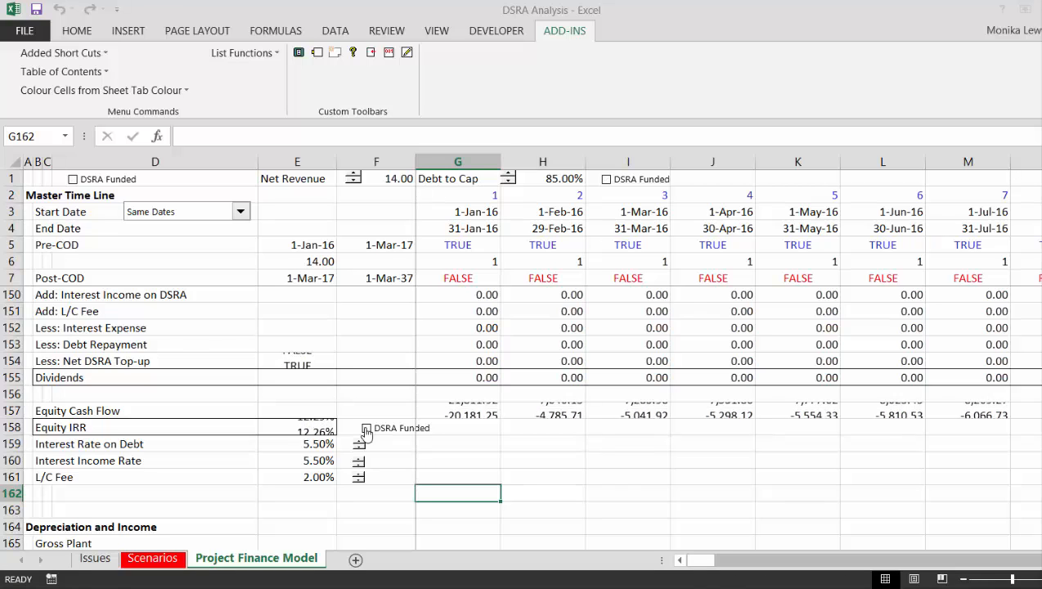
# Step: Raise the L/C Fee to 2.20% and compare the Equity IRR with the DSRA funded and unfunded
pyautogui.click(359, 474)
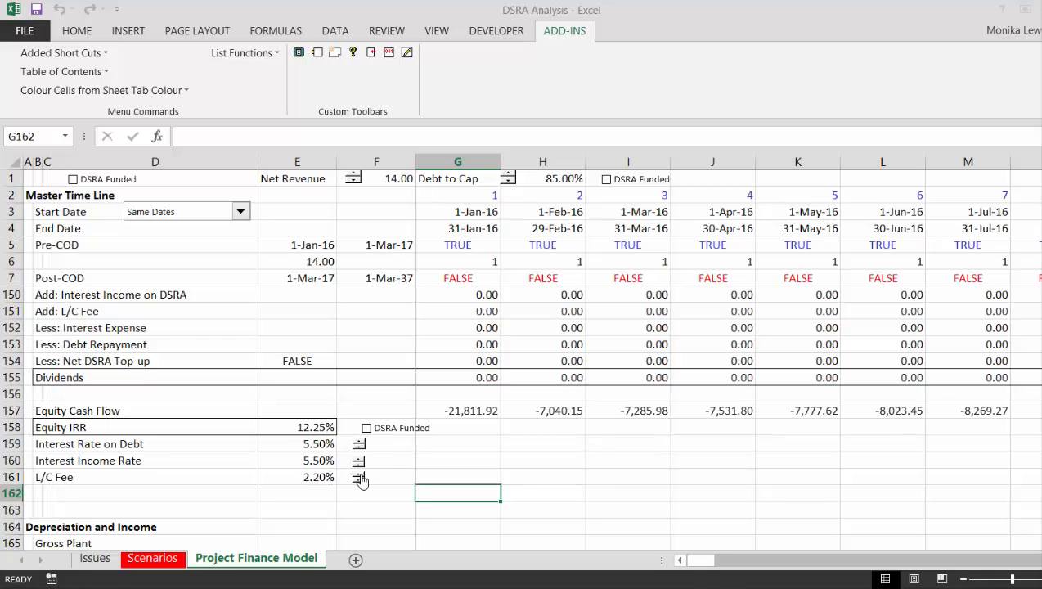
pyautogui.click(372, 430)
pyautogui.click(372, 430)
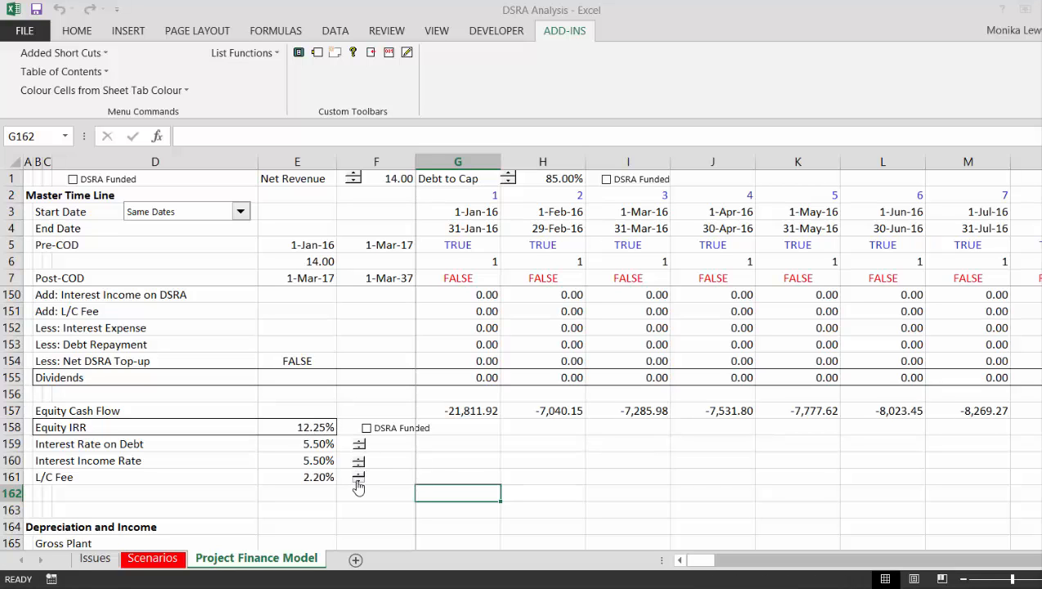
# Step: Lower both the L/C Fee and the Interest Income Rate to 1.80%
pyautogui.click(358, 481)
pyautogui.click(358, 464)
pyautogui.click(359, 464)
pyautogui.click(358, 465)
pyautogui.click(358, 464)
pyautogui.click(358, 465)
pyautogui.click(358, 465)
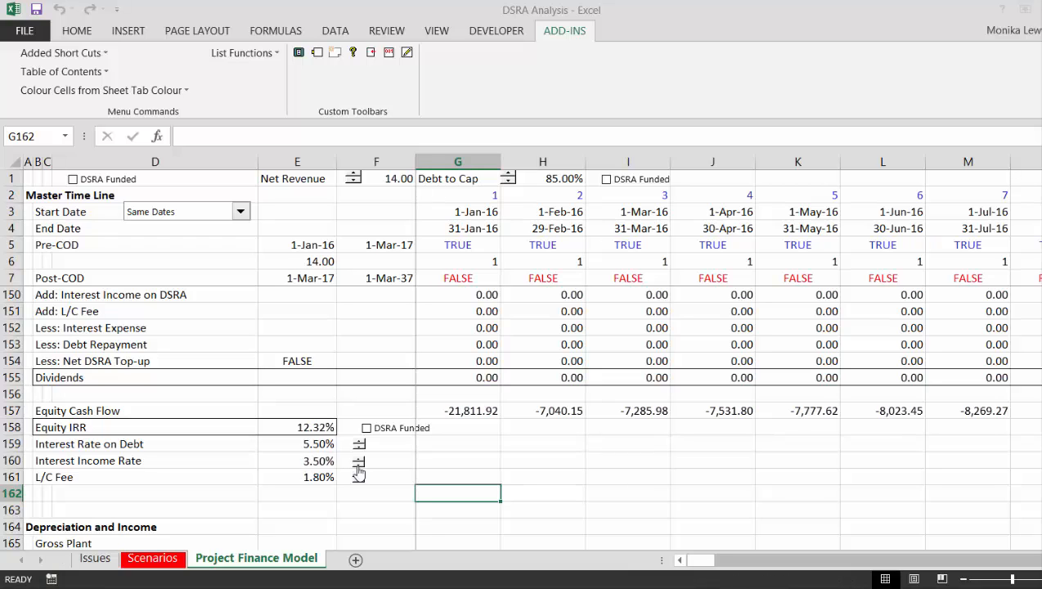
pyautogui.click(358, 464)
pyautogui.click(358, 464)
pyautogui.click(358, 464)
pyautogui.click(358, 466)
pyautogui.click(358, 467)
pyautogui.click(359, 466)
pyautogui.click(358, 465)
pyautogui.click(358, 466)
pyautogui.click(358, 466)
# Step: Lower the L/C Fee to 1.10%
pyautogui.click(358, 483)
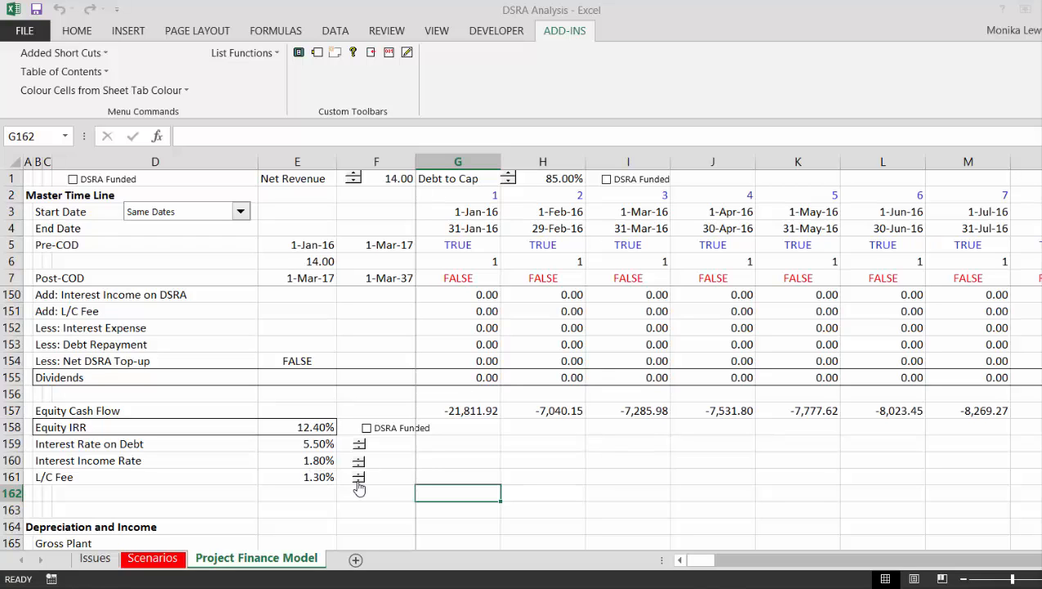
pyautogui.click(358, 483)
pyautogui.click(358, 483)
# Step: Go back up through the model to review the Pre-tax Project IRR section and the Senior Loan assumptions
pyautogui.click(359, 517)
pyautogui.press('Up')
pyautogui.press('Up')
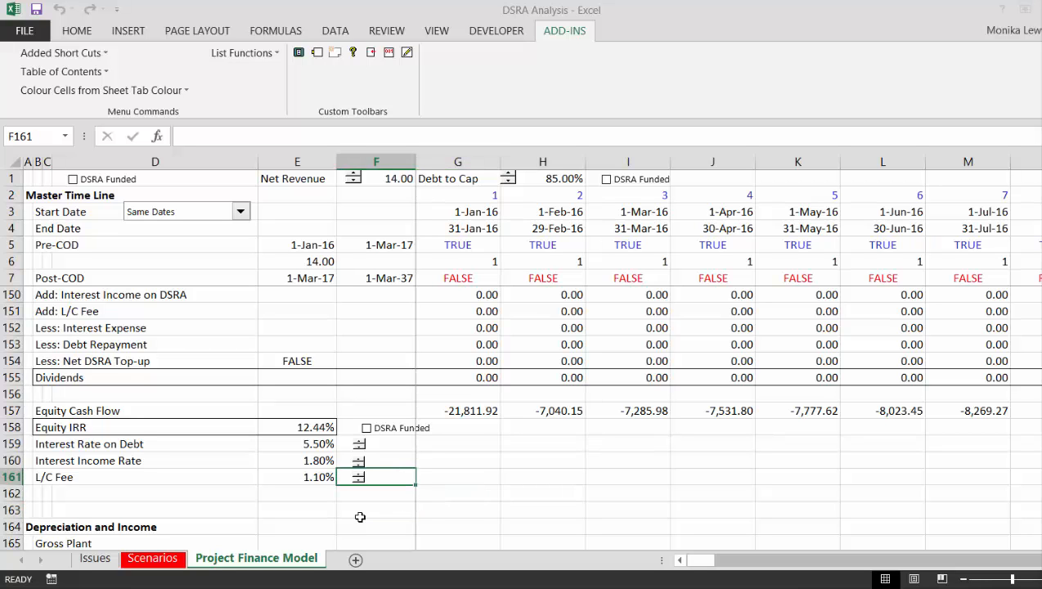
pyautogui.press('pageup')
pyautogui.press('pageup')
pyautogui.press('pageup')
pyautogui.press('pageup')
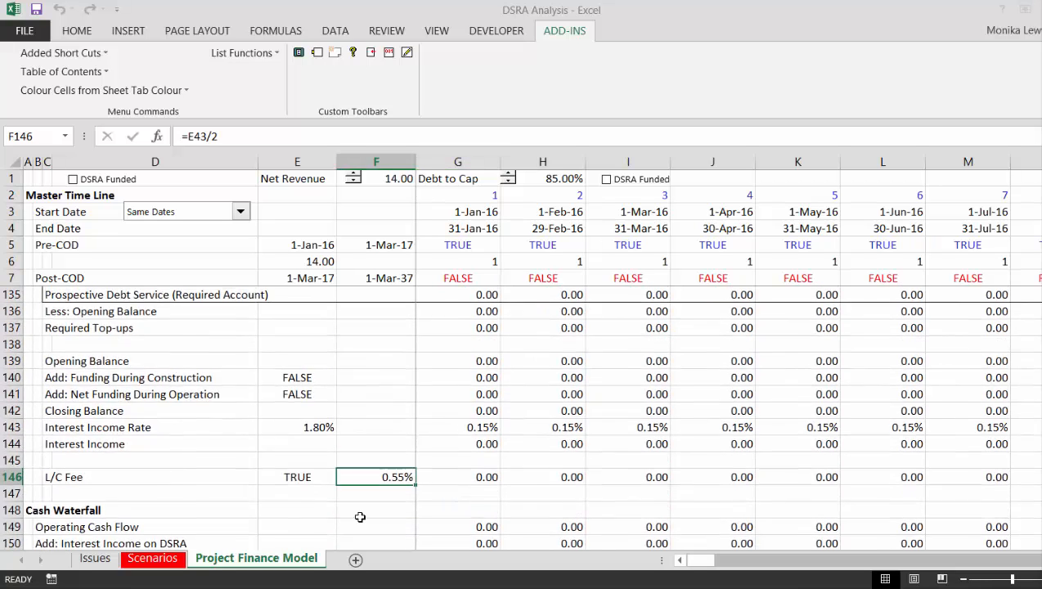
pyautogui.press('pageup')
pyautogui.press('pageup')
pyautogui.press('pageup')
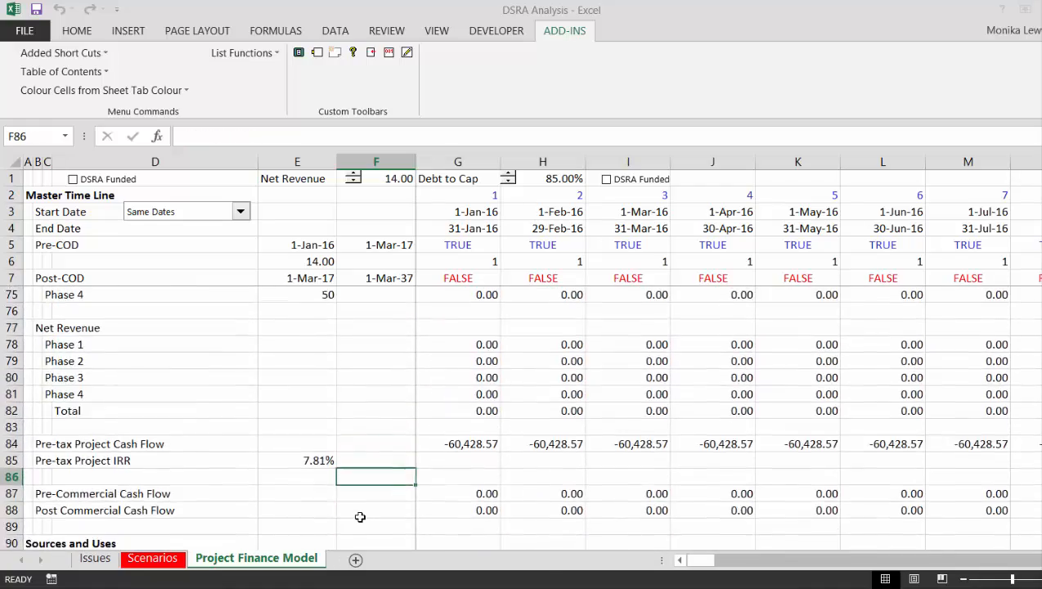
pyautogui.press('pageup')
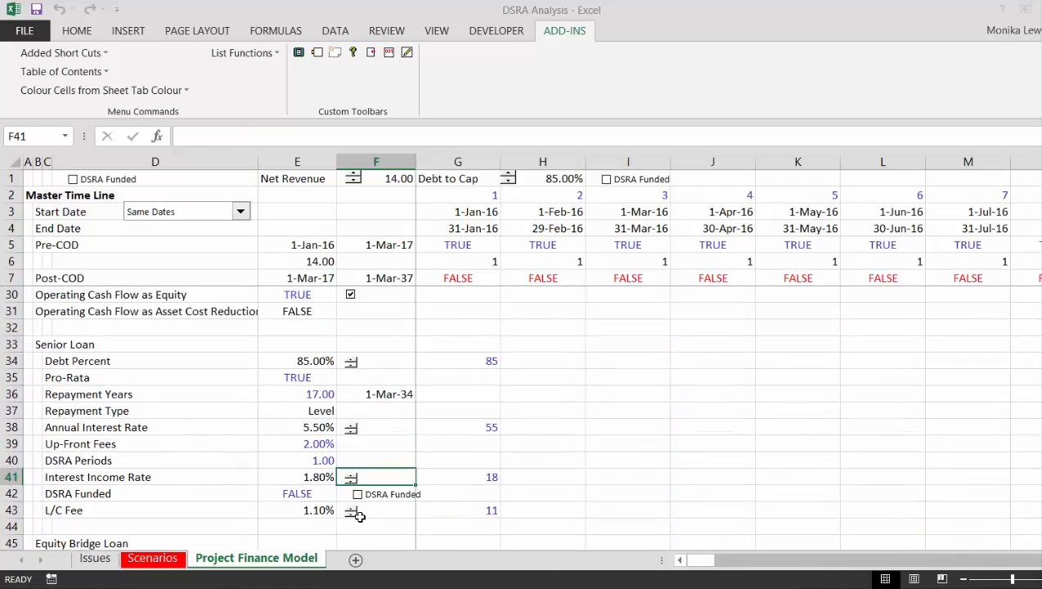
pyautogui.press('pagedown')
pyautogui.press('pagedown')
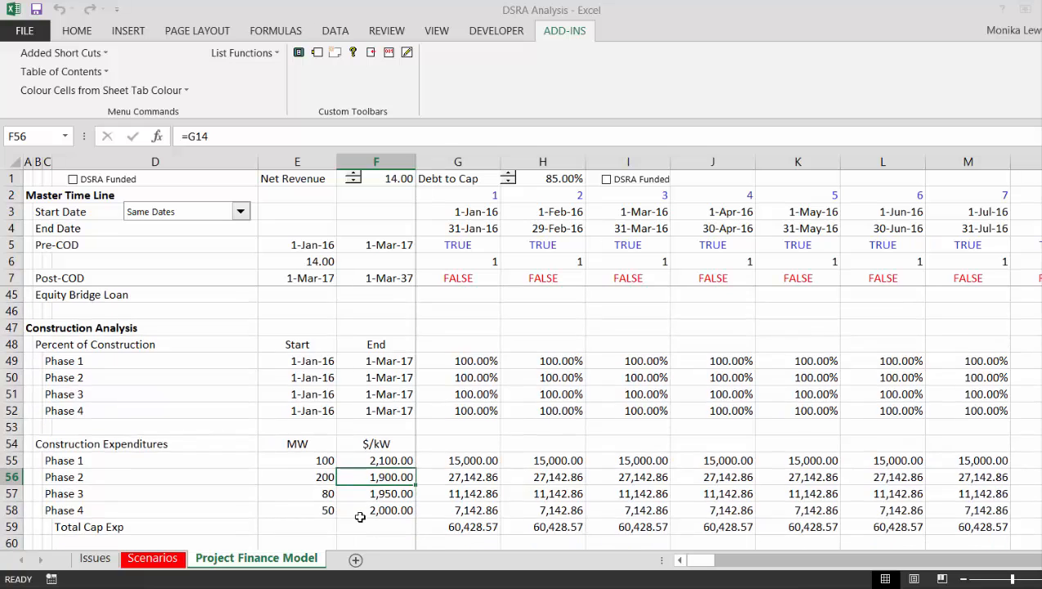
pyautogui.press('pagedown')
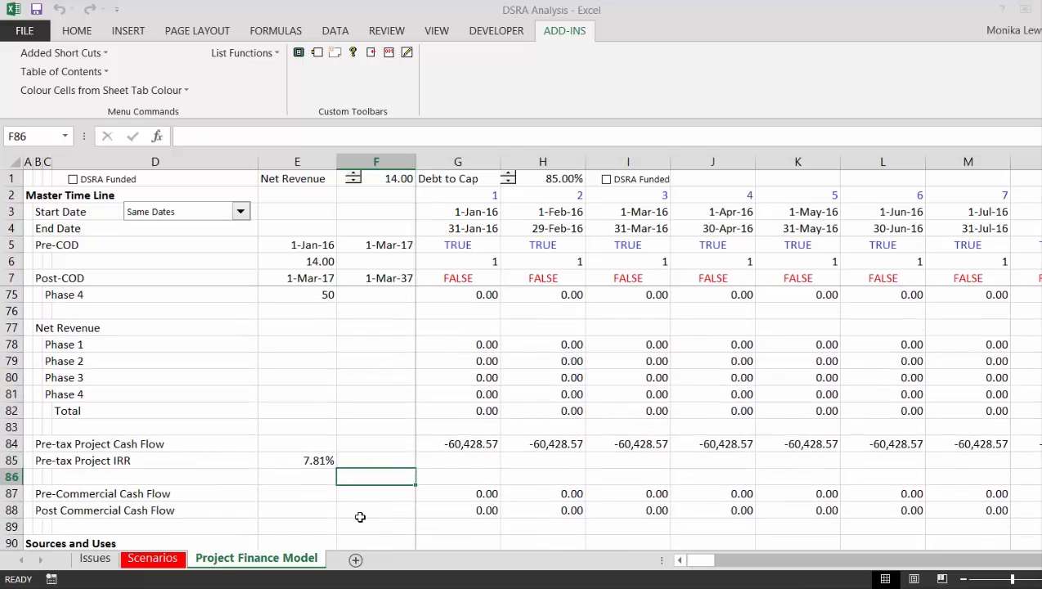
pyautogui.press('Left')
pyautogui.press('Left')
pyautogui.press('Left')
pyautogui.press('Left')
pyautogui.press('Left')
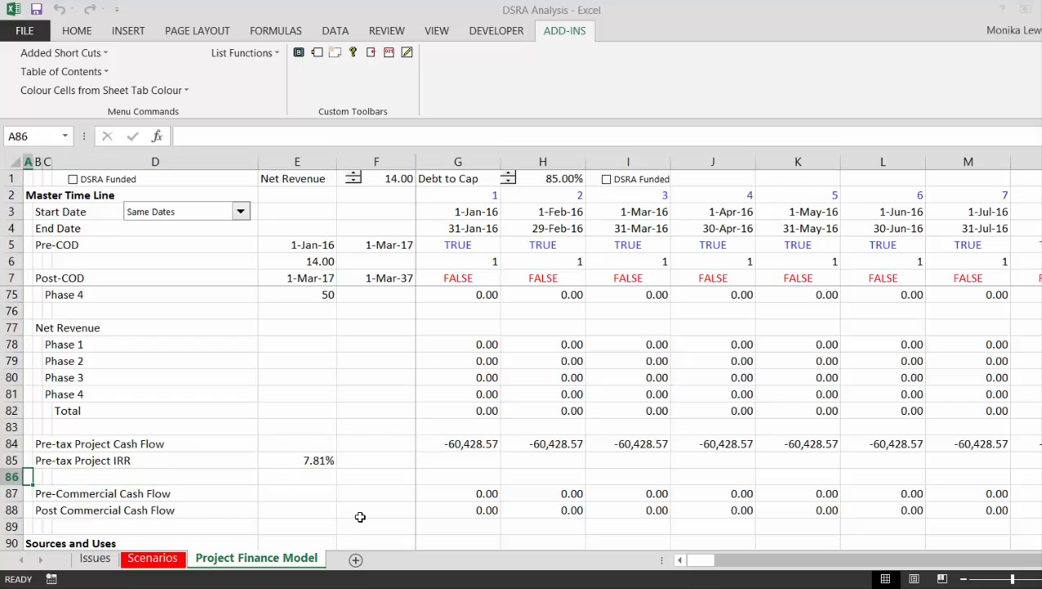
pyautogui.press('pageup')
pyautogui.press('pageup')
pyautogui.press('pageup')
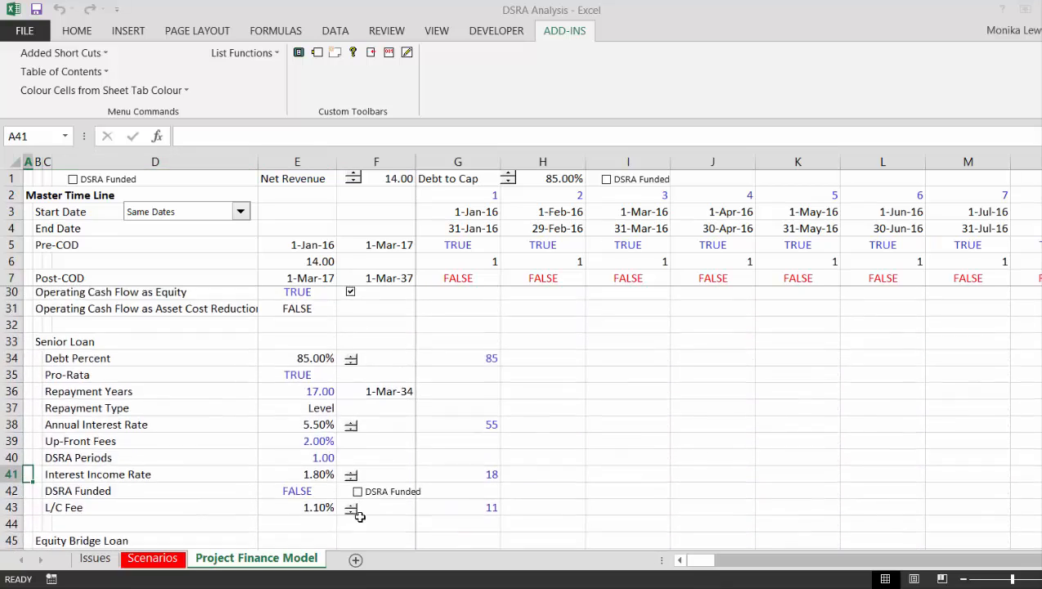
pyautogui.press('pagedown')
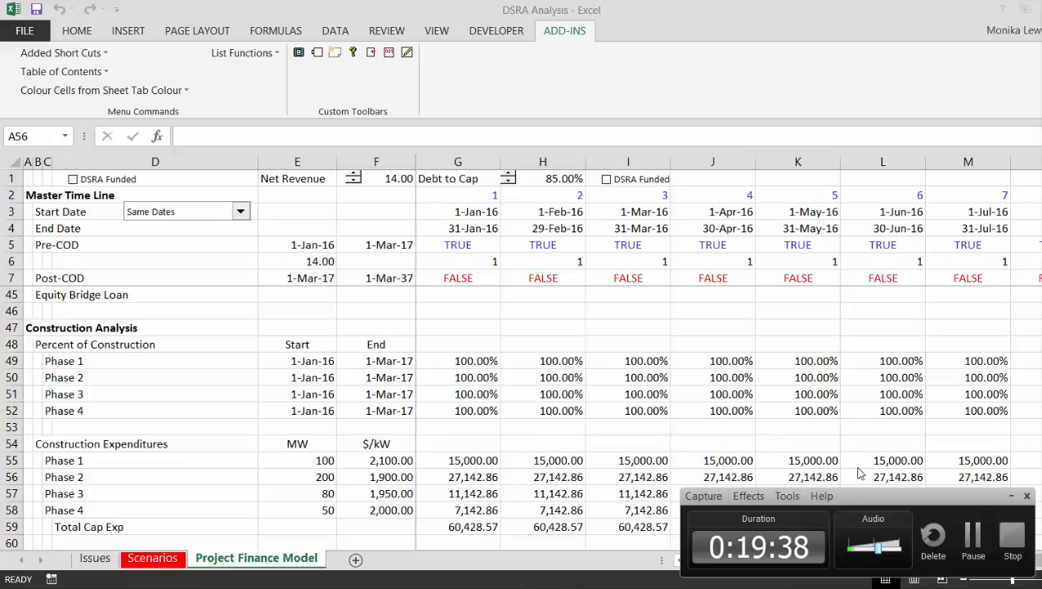
pyautogui.click(1010, 496)
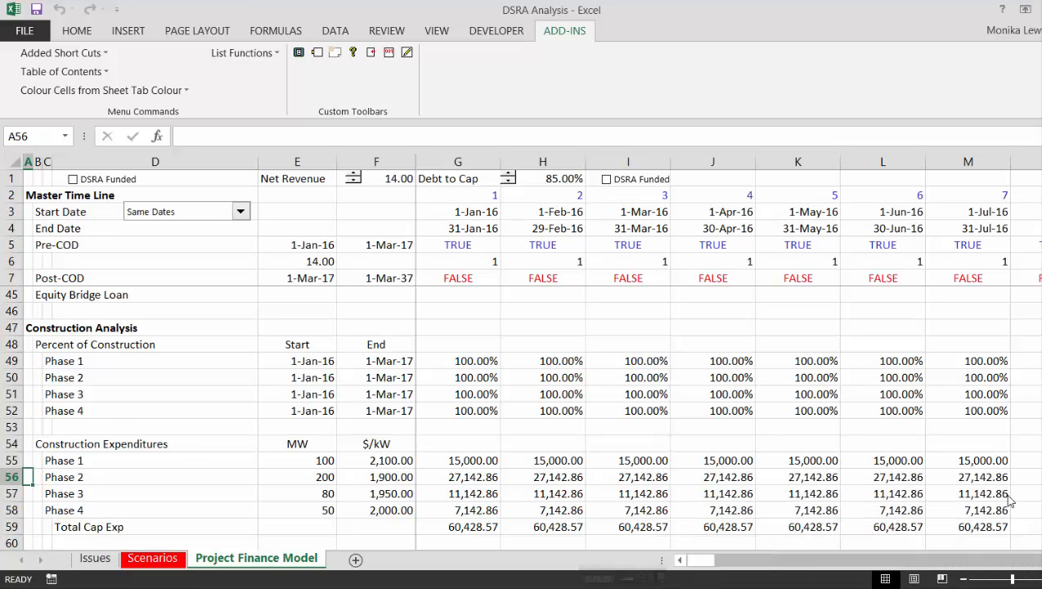
pyautogui.click(103, 406)
pyautogui.press('Left')
pyautogui.press('Left')
pyautogui.press('Left')
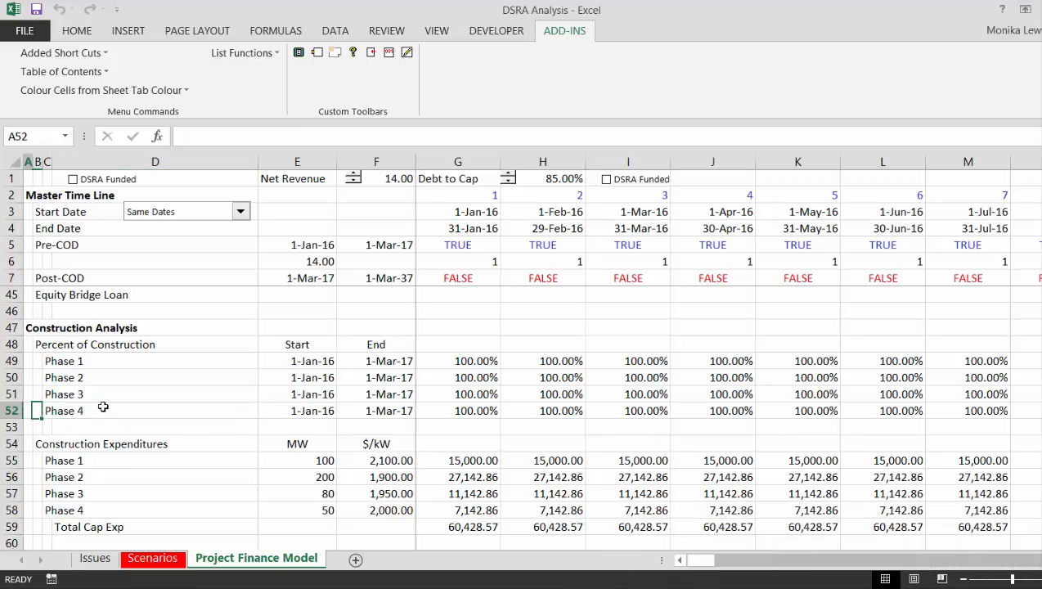
# Step: Examine the construction, operating percent, inflation and net revenue assumptions down to the Net Capacity Producing Revenue section
pyautogui.scroll(5, 103, 407)
pyautogui.scroll(-5, 103, 407)
pyautogui.press('Down')
pyautogui.press('Down')
pyautogui.press('Down')
pyautogui.press('Down')
pyautogui.press('Down')
pyautogui.press('Down')
pyautogui.press('Down')
pyautogui.press('Down')
pyautogui.press('Down')
pyautogui.press('Down')
pyautogui.press('Down')
pyautogui.press('Down')
pyautogui.press('Down')
pyautogui.press('Down')
pyautogui.press('Down')
pyautogui.press('Down')
pyautogui.press('Down')
pyautogui.press('Down')
pyautogui.press('Down')
pyautogui.press('Down')
pyautogui.press('Down')
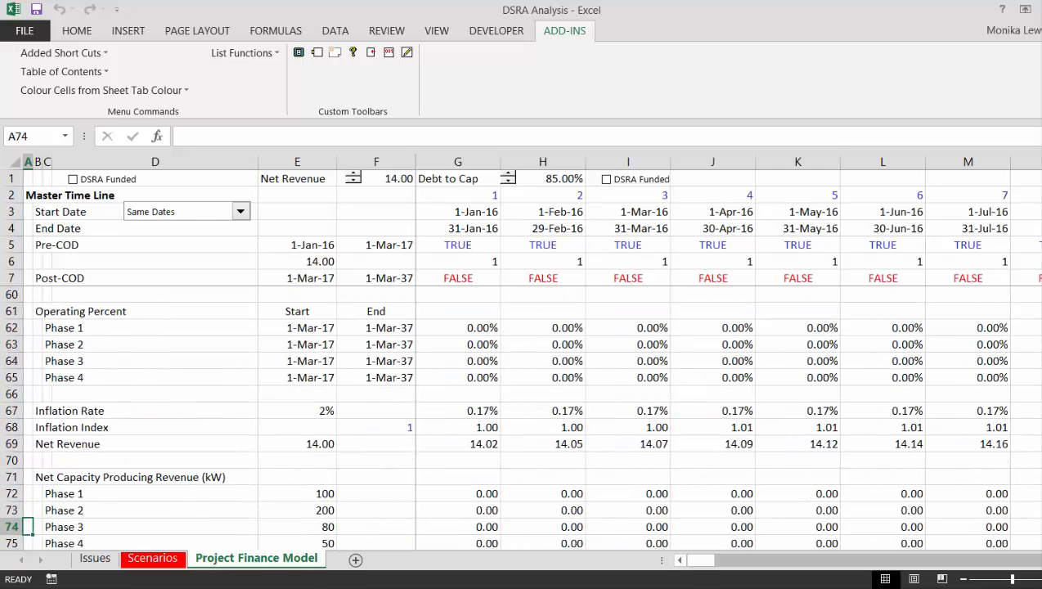
pyautogui.click(691, 586)
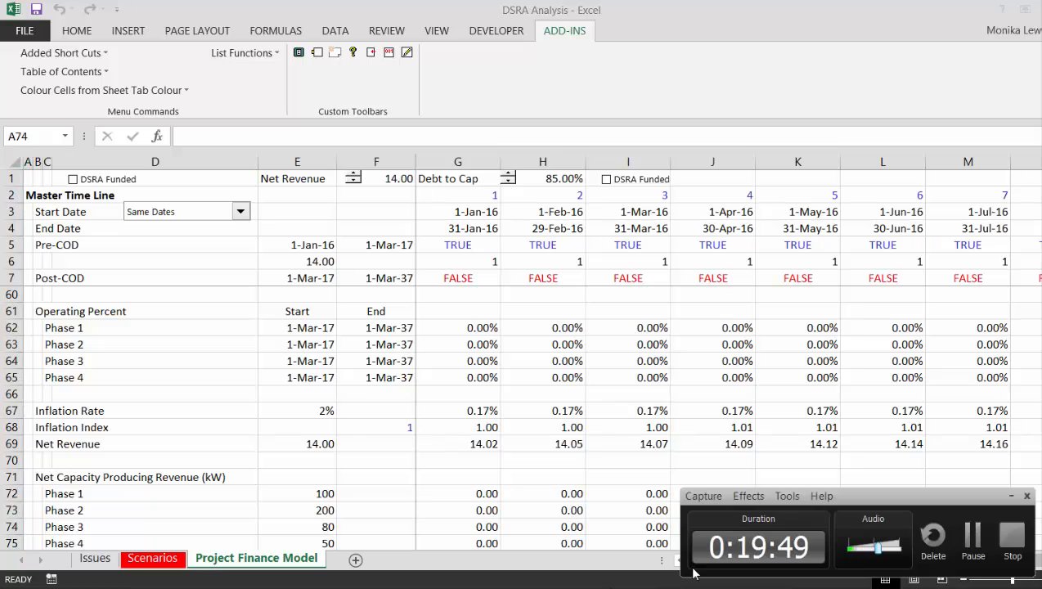
pyautogui.click(971, 536)
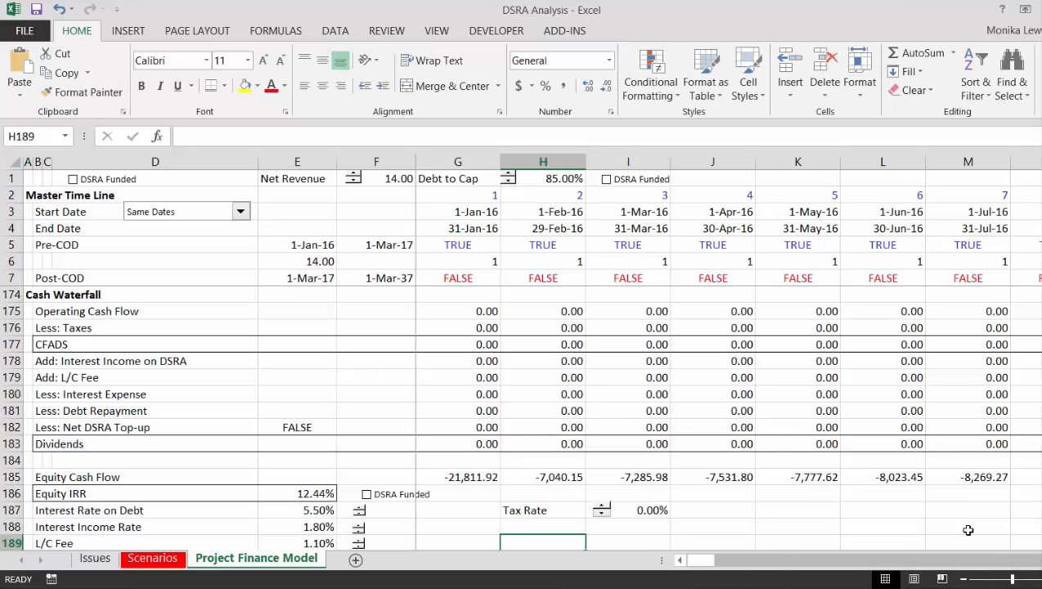
# Step: Examine the Cash Waterfall and the EBIT-to-Net Income calculation above it
pyautogui.press('Up')
pyautogui.press('Up')
pyautogui.press('Up')
pyautogui.press('Up')
pyautogui.press('Up')
pyautogui.press('Up')
pyautogui.press('Up')
pyautogui.press('Up')
pyautogui.press('Up')
pyautogui.press('Up')
pyautogui.press('Up')
pyautogui.press('Up')
pyautogui.press('Up')
pyautogui.press('Up')
pyautogui.press('Up')
pyautogui.press('Up')
pyautogui.press('Up')
pyautogui.press('Up')
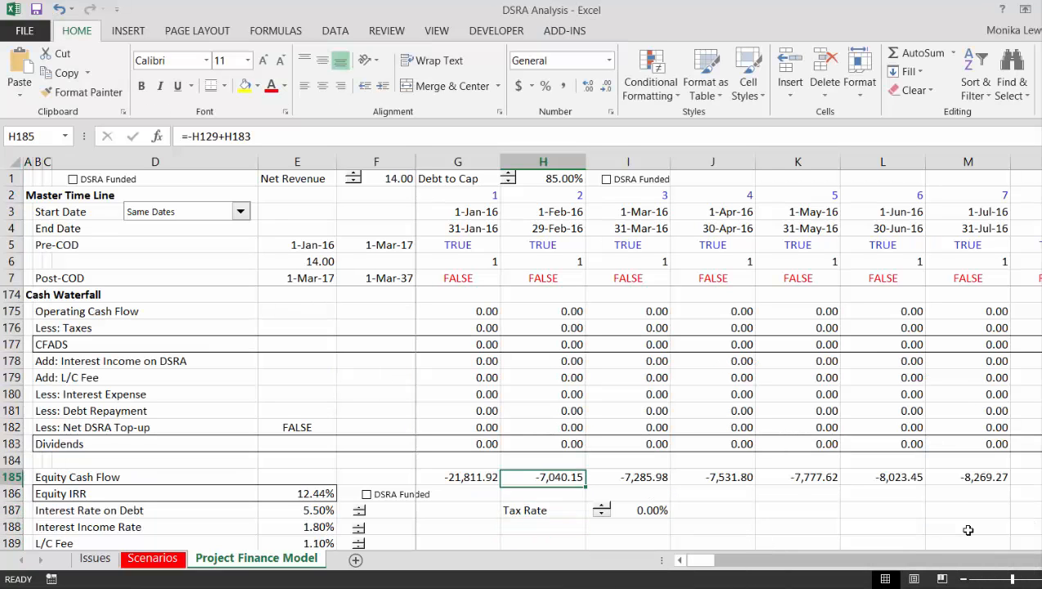
pyautogui.press('Up')
pyautogui.press('Up')
pyautogui.press('Up')
pyautogui.press('Up')
pyautogui.press('Up')
pyautogui.press('Up')
pyautogui.press('Up')
pyautogui.press('Up')
pyautogui.press('Up')
pyautogui.press('Down')
pyautogui.press('Down')
pyautogui.press('Down')
pyautogui.press('Down')
pyautogui.press('Down')
pyautogui.press('Down')
pyautogui.press('Down')
pyautogui.press('Down')
pyautogui.press('Down')
pyautogui.press('Down')
pyautogui.press('Down')
pyautogui.press('Down')
pyautogui.press('Down')
pyautogui.press('Down')
pyautogui.press('Down')
pyautogui.press('Down')
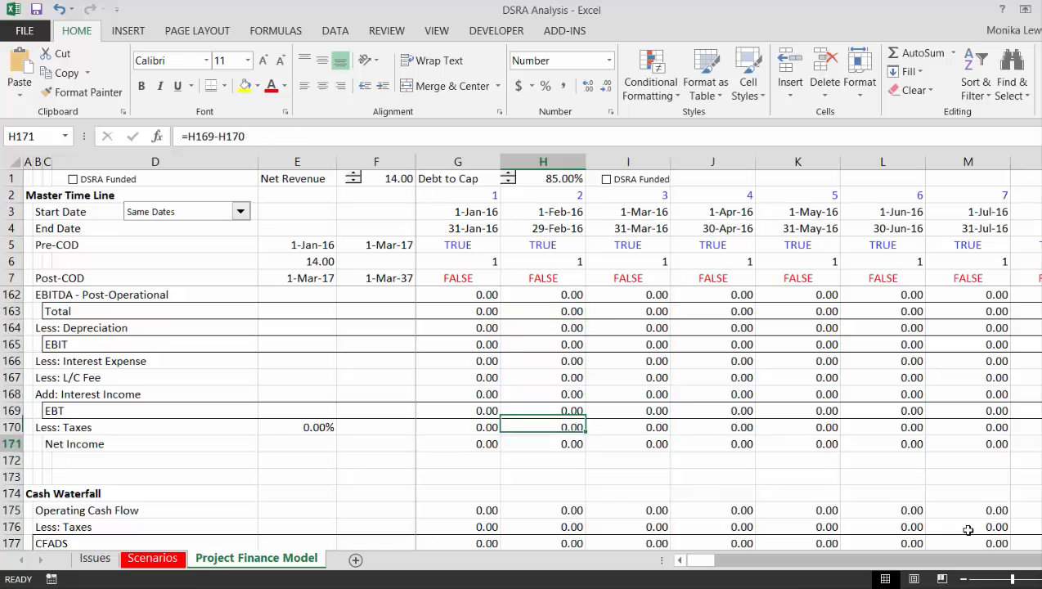
# Step: Inspect the L/C Fee row of the Cash Waterfall in the first operating periods from 1-Mar-17 onwards
pyautogui.press('Down')
pyautogui.press('Right')
pyautogui.press('Right')
pyautogui.press('Right')
pyautogui.press('Right')
pyautogui.press('Right')
pyautogui.press('Right')
pyautogui.press('Right')
pyautogui.press('Right')
pyautogui.press('Right')
pyautogui.press('Right')
pyautogui.press('Right')
pyautogui.press('Right')
pyautogui.press('Right')
pyautogui.press('Right')
pyautogui.press('Right')
pyautogui.press('Right')
pyautogui.press('Right')
pyautogui.press('Right')
pyautogui.press('Right')
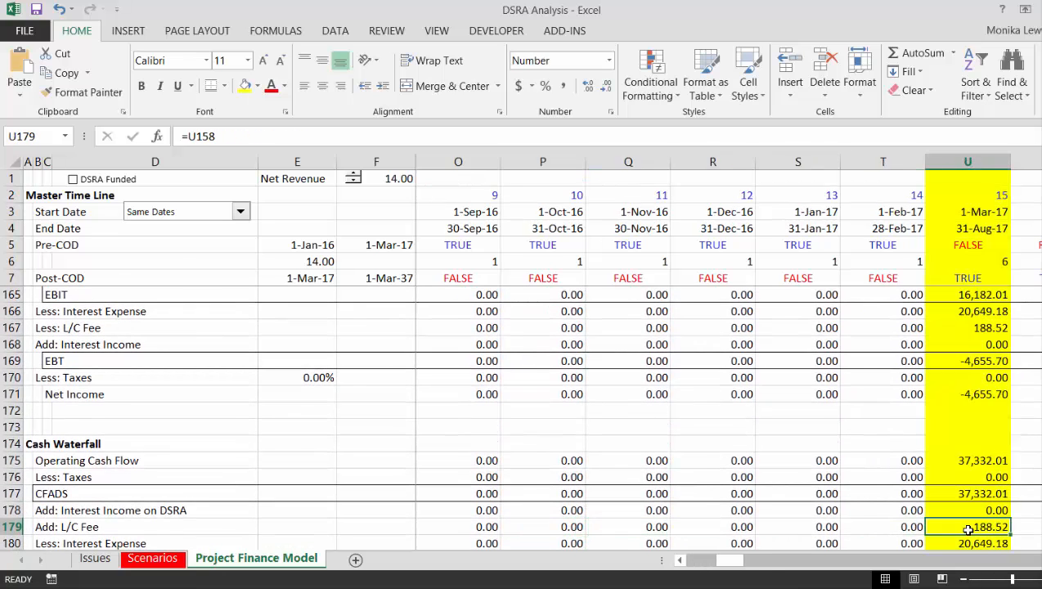
pyautogui.press('Left')
pyautogui.press('Left')
pyautogui.press('Left')
pyautogui.press('Left')
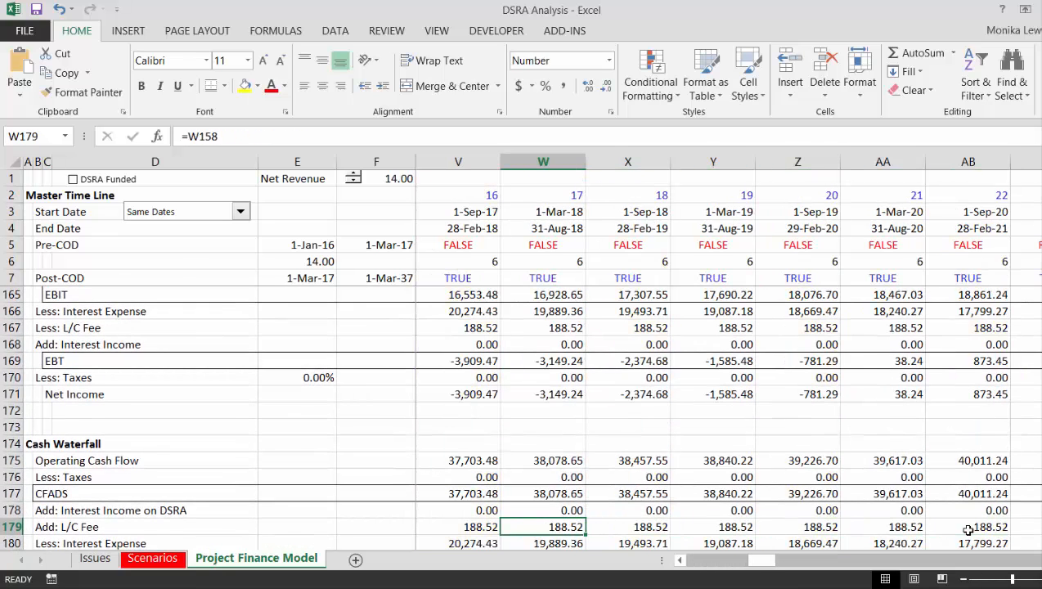
# Step: Raise the Net Revenue to 17.00
pyautogui.click(352, 178)
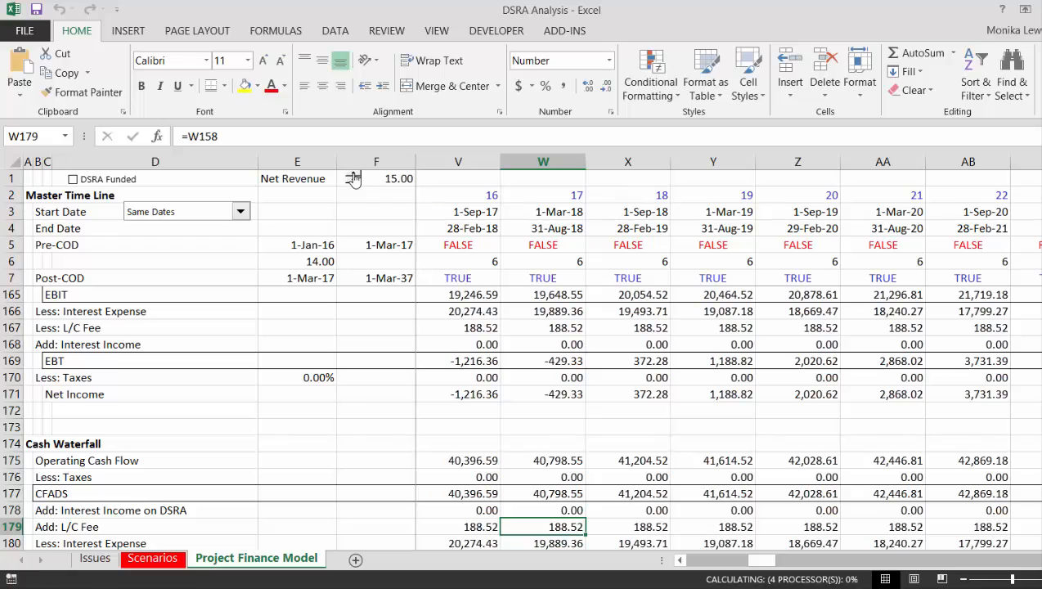
pyautogui.click(353, 178)
pyautogui.click(353, 178)
# Step: Follow the Cash Waterfall's L/C Fee row across the operating periods to the one starting 1-Sep-25
pyautogui.press('Right')
pyautogui.press('Right')
pyautogui.press('Right')
pyautogui.press('Right')
pyautogui.press('Right')
pyautogui.press('Right')
pyautogui.press('Right')
pyautogui.press('Right')
pyautogui.press('Right')
pyautogui.press('Right')
pyautogui.press('Right')
pyautogui.press('Right')
pyautogui.press('Right')
pyautogui.press('Right')
pyautogui.press('Right')
pyautogui.press('Right')
pyautogui.press('Right')
pyautogui.press('Right')
pyautogui.press('Right')
pyautogui.press('Right')
pyautogui.press('Right')
pyautogui.press('Right')
pyautogui.press('Right')
pyautogui.press('Right')
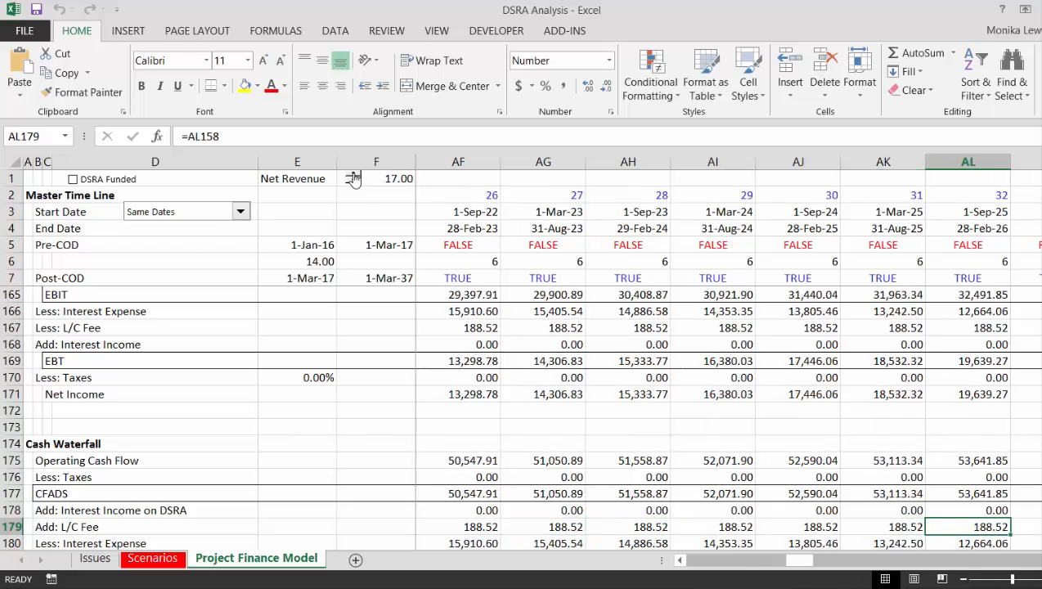
# Step: Return to the first operating period, starting 1-Mar-17, and inspect its L/C Fee and Less: Taxes cells in the Cash Waterfall
pyautogui.press('Left')
pyautogui.press('End')
pyautogui.press('Left')
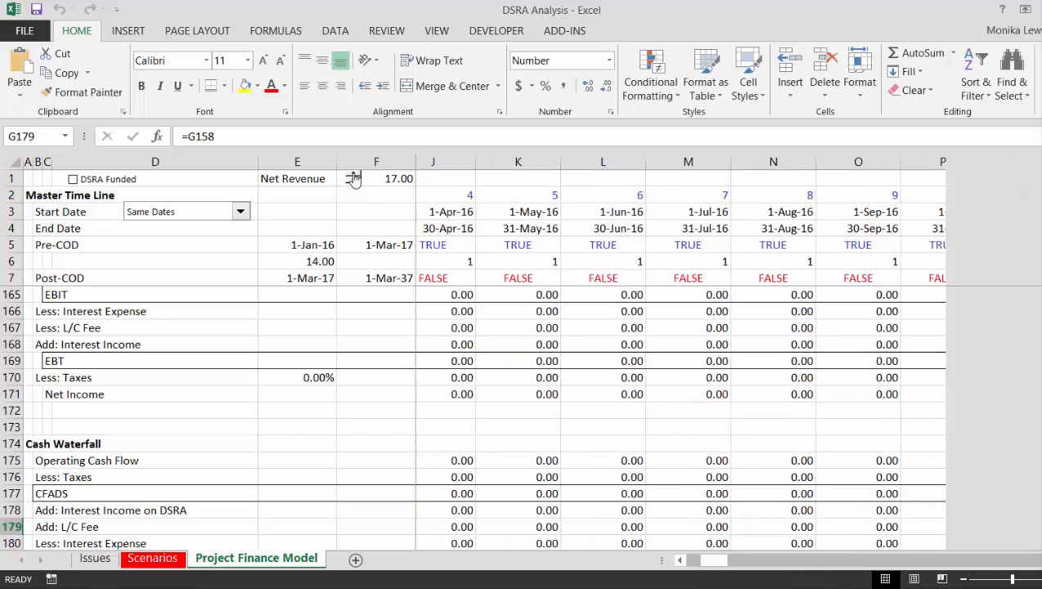
pyautogui.press('End')
pyautogui.press('Right')
pyautogui.press('Right')
pyautogui.press('Right')
pyautogui.press('Right')
pyautogui.press('Right')
pyautogui.press('Right')
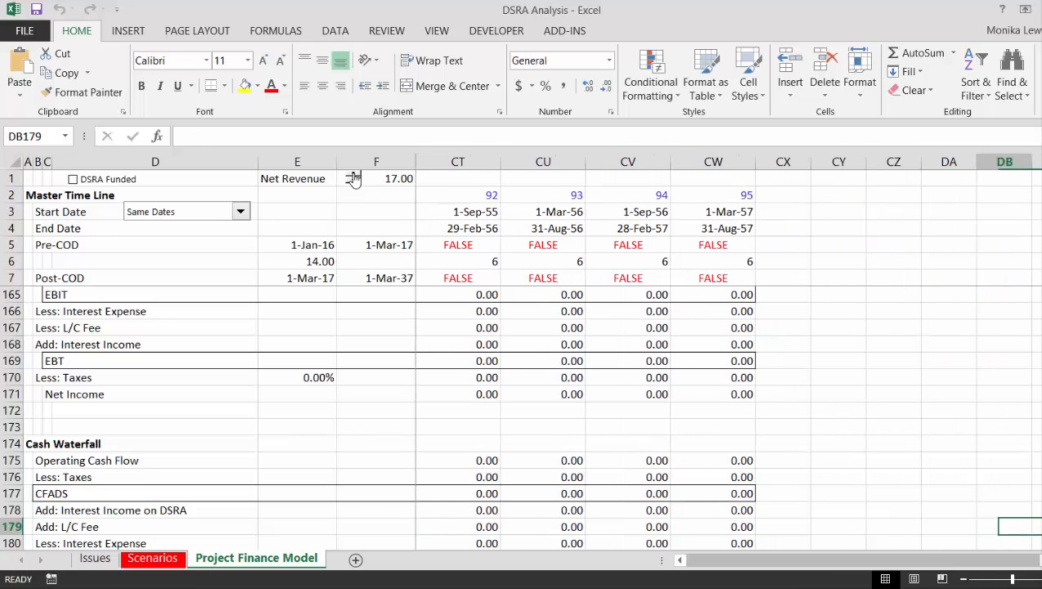
pyautogui.press('Left')
pyautogui.press('Left')
pyautogui.press('Left')
pyautogui.press('Left')
pyautogui.press('End')
pyautogui.press('Left')
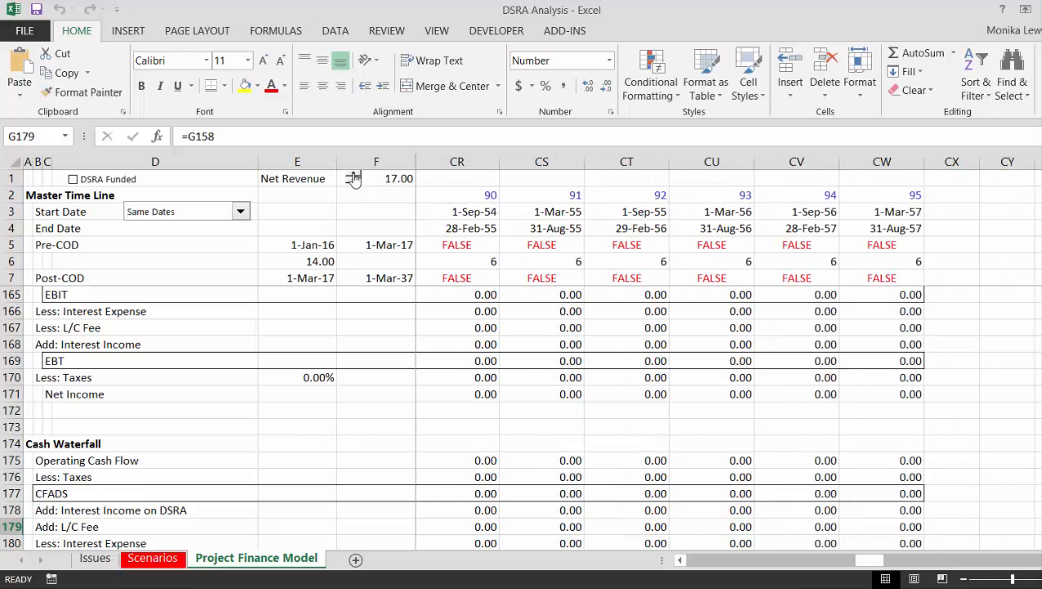
pyautogui.press('Right')
pyautogui.press('Right')
pyautogui.press('Right')
pyautogui.press('Right')
pyautogui.press('Right')
pyautogui.press('Right')
pyautogui.press('Right')
pyautogui.press('Right')
pyautogui.press('Right')
pyautogui.press('Right')
pyautogui.press('Right')
pyautogui.press('Right')
pyautogui.press('Right')
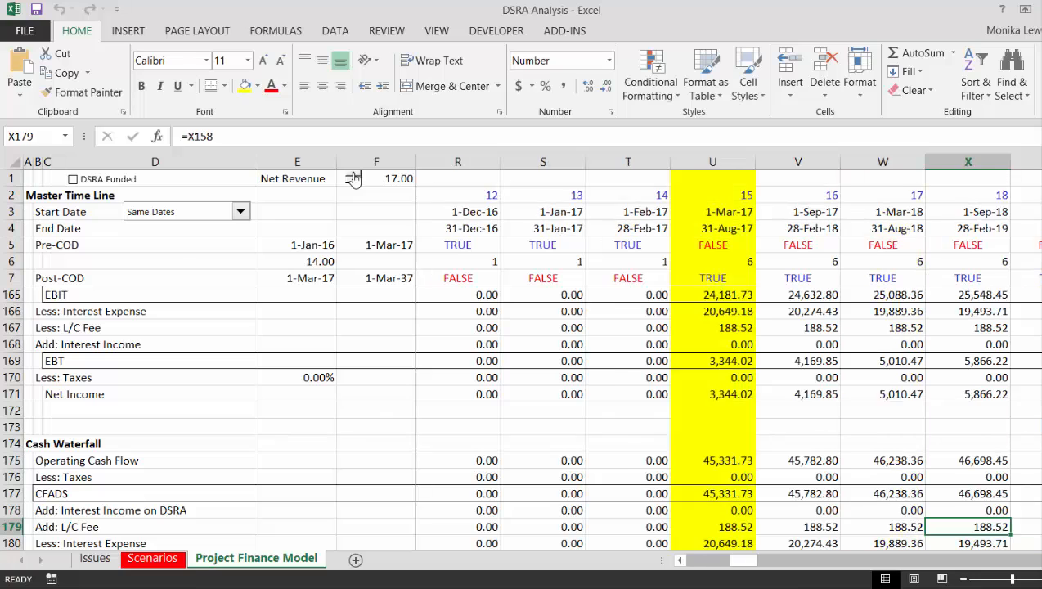
pyautogui.press('Left')
pyautogui.press('Left')
pyautogui.press('Left')
pyautogui.press('Left')
pyautogui.press('Left')
pyautogui.press('Left')
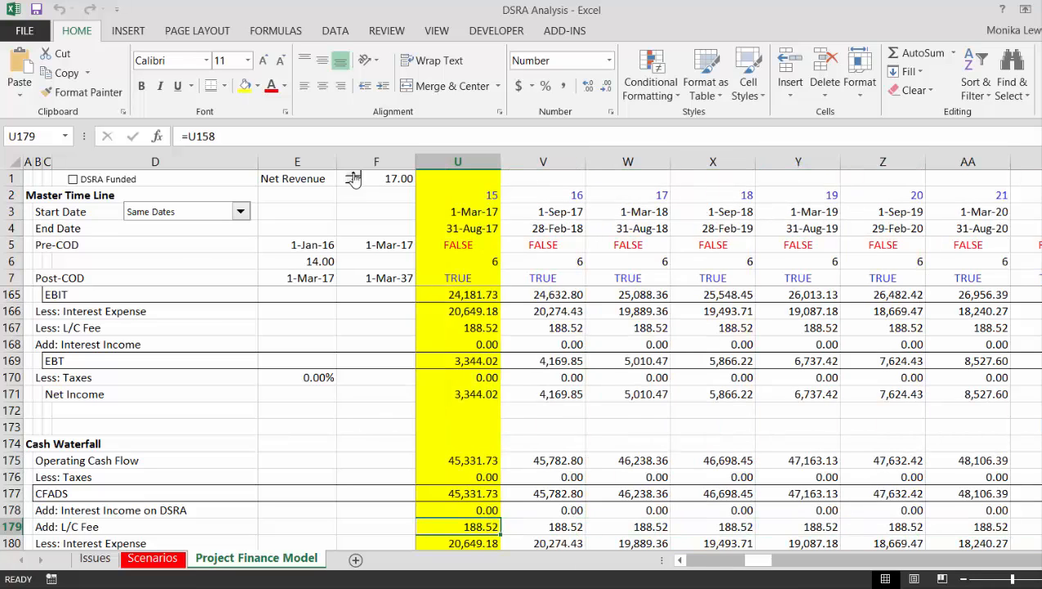
pyautogui.press('Up')
pyautogui.press('Up')
pyautogui.press('Up')
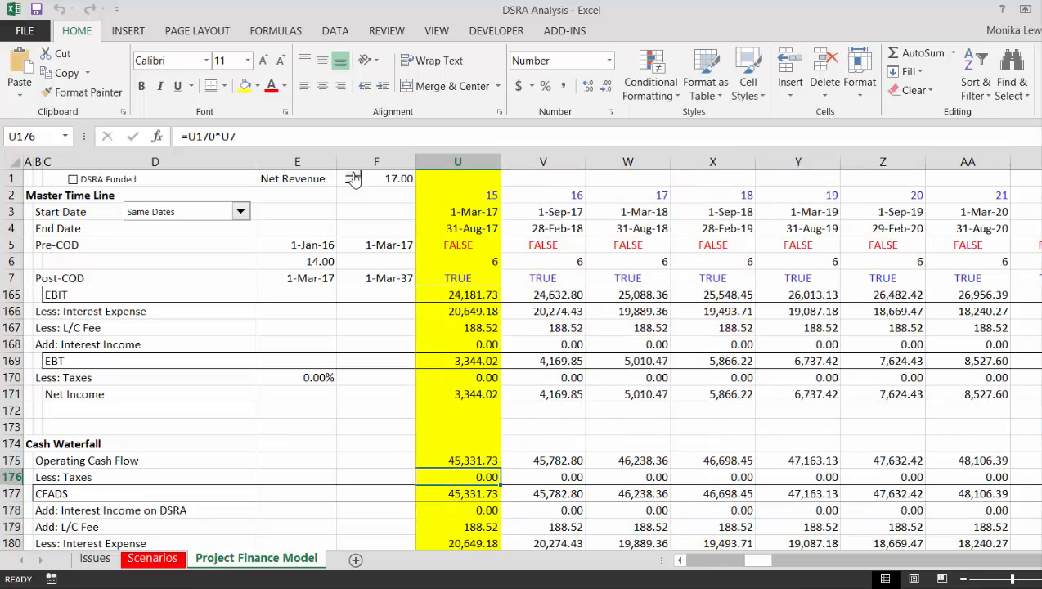
# Step: Go through the Cash Waterfall lines down to Dividends for the operating period starting 1-Mar-17
pyautogui.press('Down')
pyautogui.press('Down')
pyautogui.press('Down')
pyautogui.press('Down')
pyautogui.press('Down')
pyautogui.press('Down')
pyautogui.press('Down')
pyautogui.press('Down')
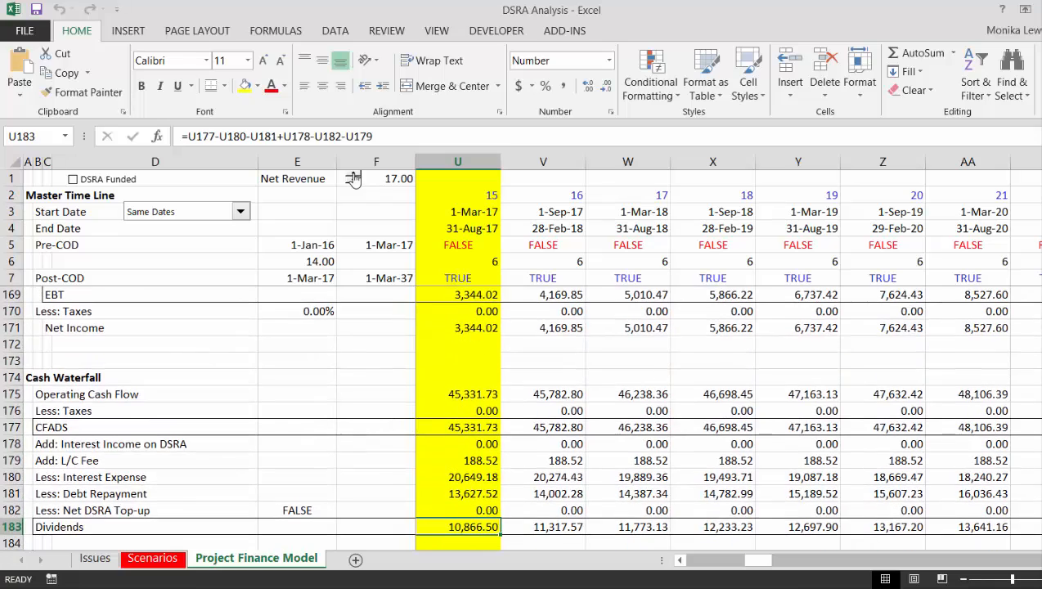
pyautogui.press('Down')
# Step: Inspect the EBT and Less: Taxes lines above the Cash Waterfall for the period starting 1-Mar-17
pyautogui.press('Up')
pyautogui.press('Up')
pyautogui.press('Up')
pyautogui.press('Up')
pyautogui.press('Up')
pyautogui.press('Up')
pyautogui.press('Up')
pyautogui.press('Up')
pyautogui.press('Up')
pyautogui.press('Up')
pyautogui.press('Up')
pyautogui.press('Up')
pyautogui.press('Up')
pyautogui.press('Up')
pyautogui.press('Up')
pyautogui.press('Up')
pyautogui.press('Up')
pyautogui.press('Up')
pyautogui.press('Up')
pyautogui.press('Up')
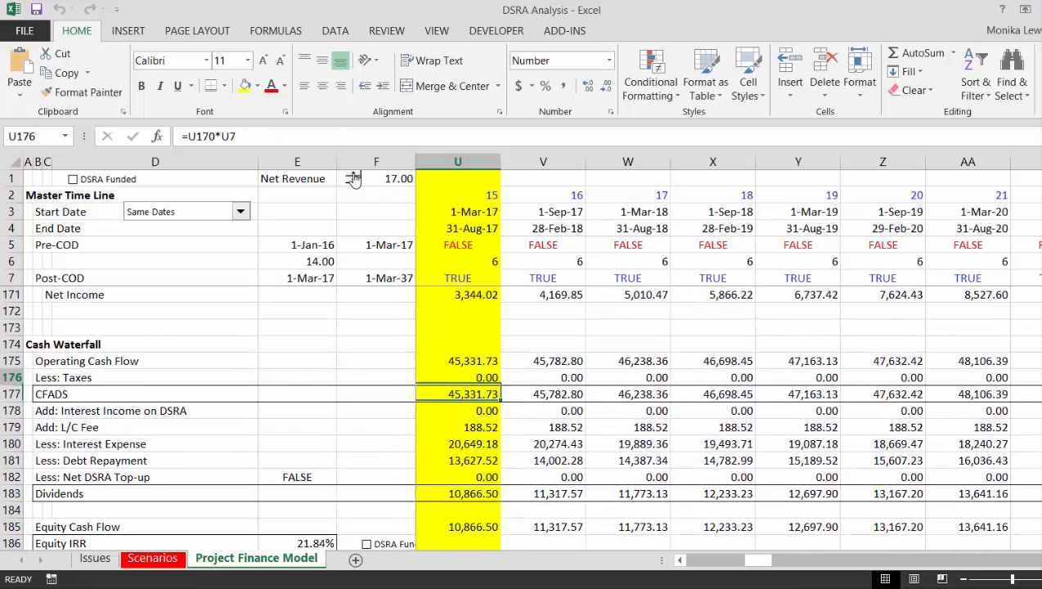
pyautogui.press('Down')
pyautogui.press('Down')
pyautogui.press('Down')
pyautogui.press('Down')
pyautogui.press('Down')
pyautogui.press('Down')
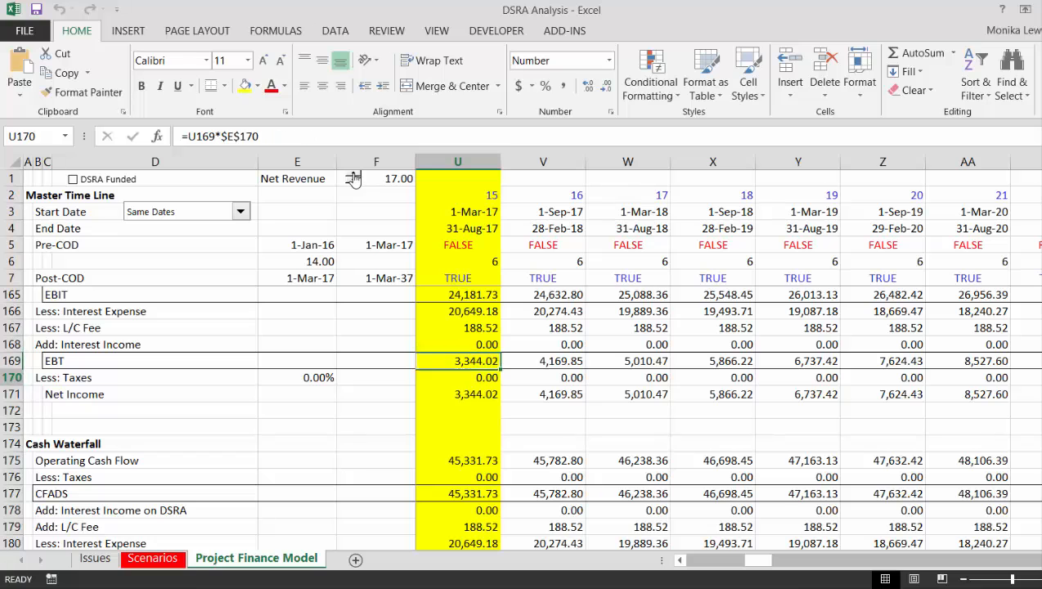
# Step: Examine the Equity Cash Flow, Equity IRR and rate assumptions below the Cash Waterfall
pyautogui.press('Down')
pyautogui.press('Down')
pyautogui.press('Down')
pyautogui.press('Down')
pyautogui.press('Down')
pyautogui.press('Down')
pyautogui.press('Down')
pyautogui.press('Down')
pyautogui.press('Down')
pyautogui.press('Down')
pyautogui.press('Down')
pyautogui.press('Down')
pyautogui.press('Down')
pyautogui.press('Down')
pyautogui.press('Down')
pyautogui.press('Down')
pyautogui.press('Down')
pyautogui.press('Down')
pyautogui.press('Down')
pyautogui.press('Down')
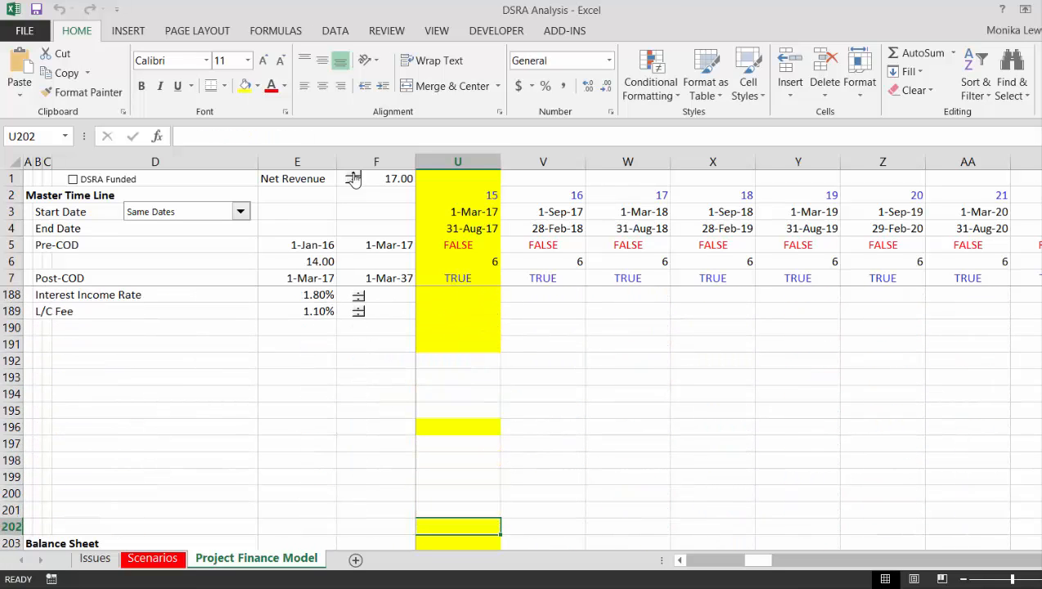
pyautogui.press('Up')
pyautogui.press('Up')
pyautogui.press('Up')
pyautogui.press('Up')
pyautogui.press('Up')
pyautogui.press('Up')
pyautogui.press('Up')
pyautogui.press('Up')
pyautogui.press('Up')
pyautogui.press('Up')
pyautogui.press('Up')
pyautogui.press('Up')
pyautogui.press('Up')
pyautogui.press('Up')
pyautogui.press('Up')
pyautogui.press('Up')
pyautogui.press('Down')
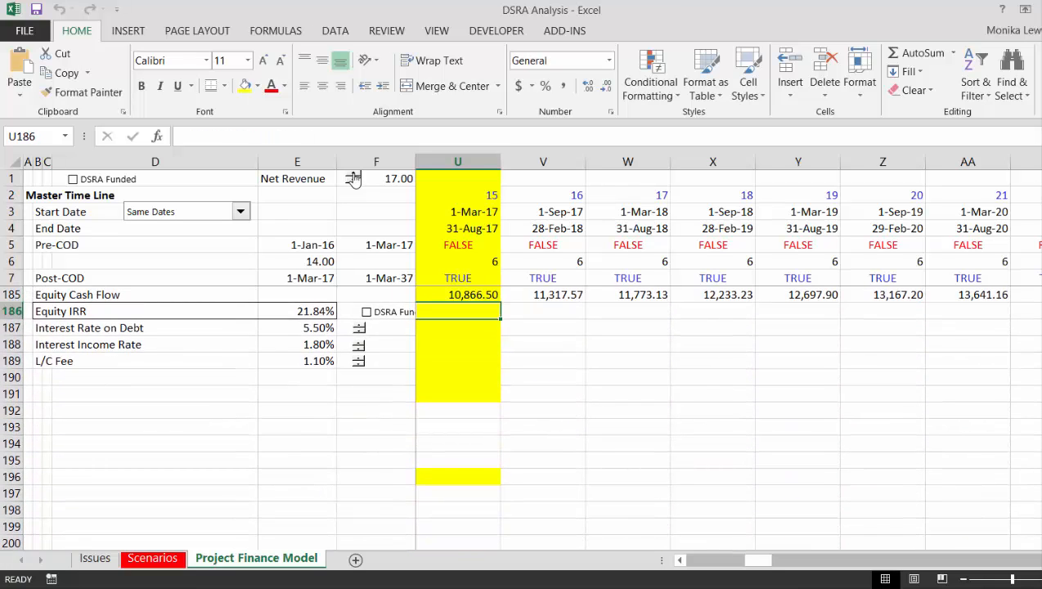
# Step: Return to the Cash Waterfall's L/C Fee cell for the 1-Mar-17 period and examine its formula
pyautogui.press('Up')
pyautogui.press('Up')
pyautogui.press('Up')
pyautogui.press('Up')
pyautogui.press('Up')
pyautogui.press('Up')
pyautogui.press('Up')
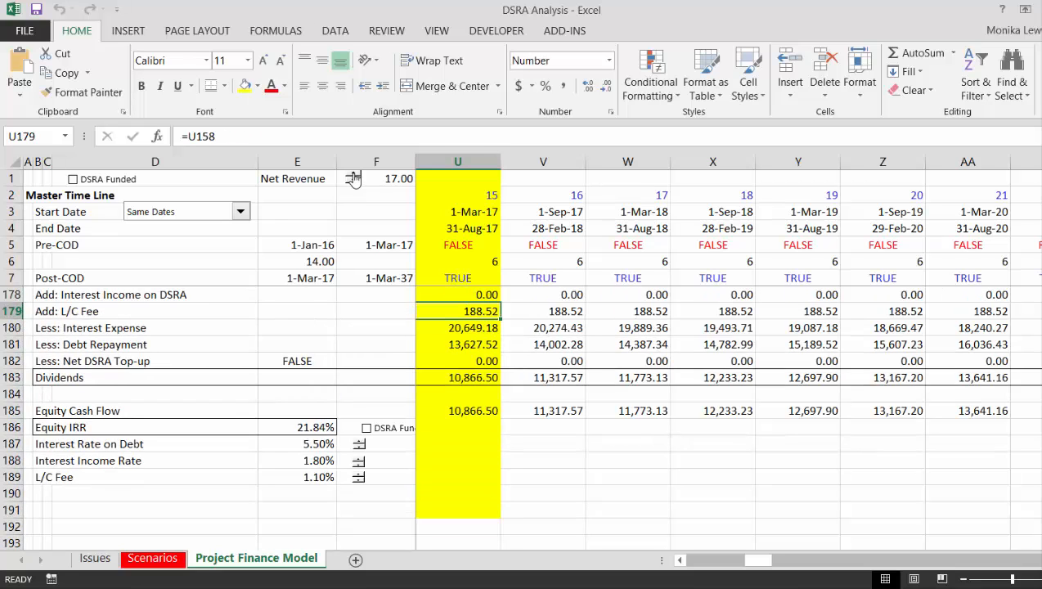
# Step: Return to the first timeline columns and toggle DSRA Funded to compare the Equity IRR with and without the funded account
pyautogui.click(403, 484)
pyautogui.press('Right')
pyautogui.press('Right')
pyautogui.press('Right')
pyautogui.press('Left')
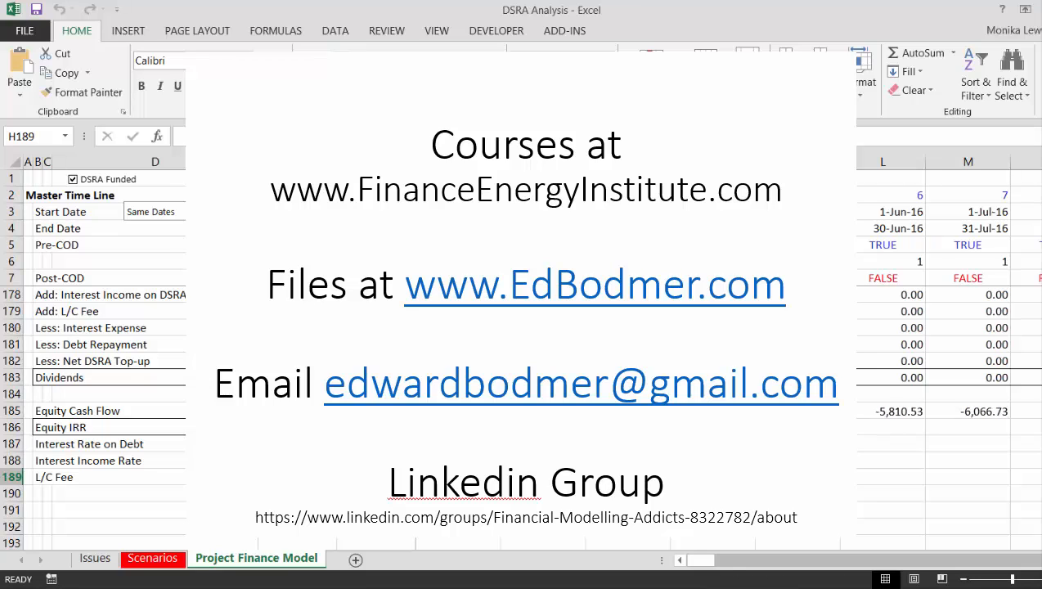
pyautogui.click(366, 429)
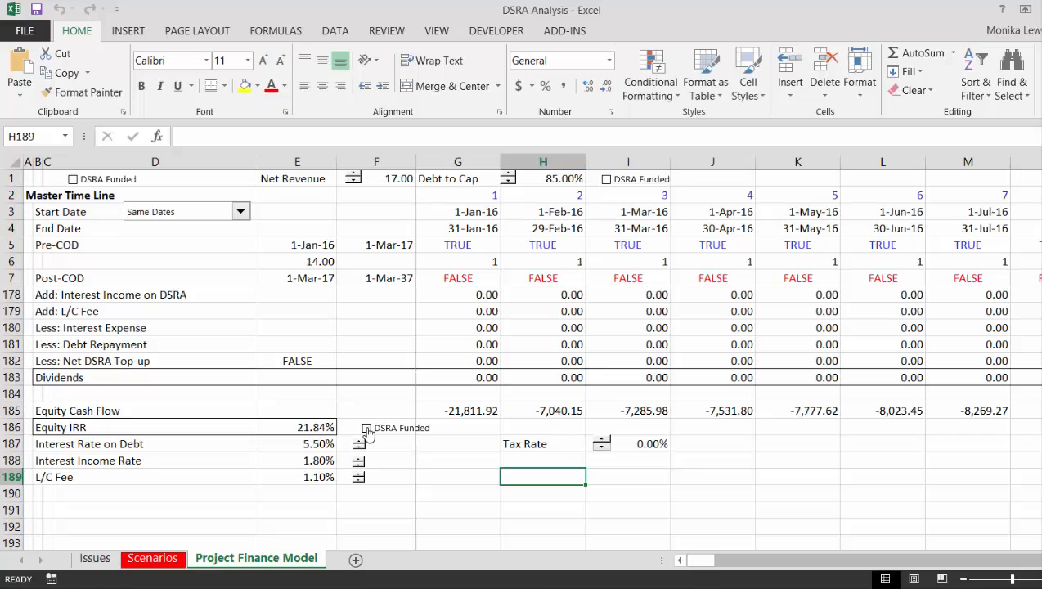
pyautogui.click(366, 428)
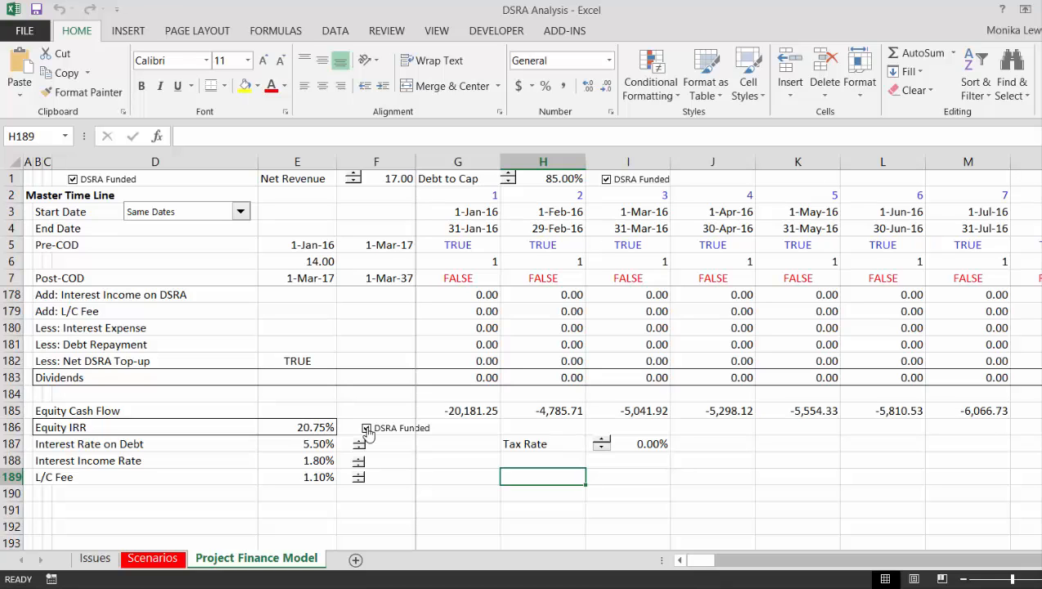
pyautogui.click(366, 428)
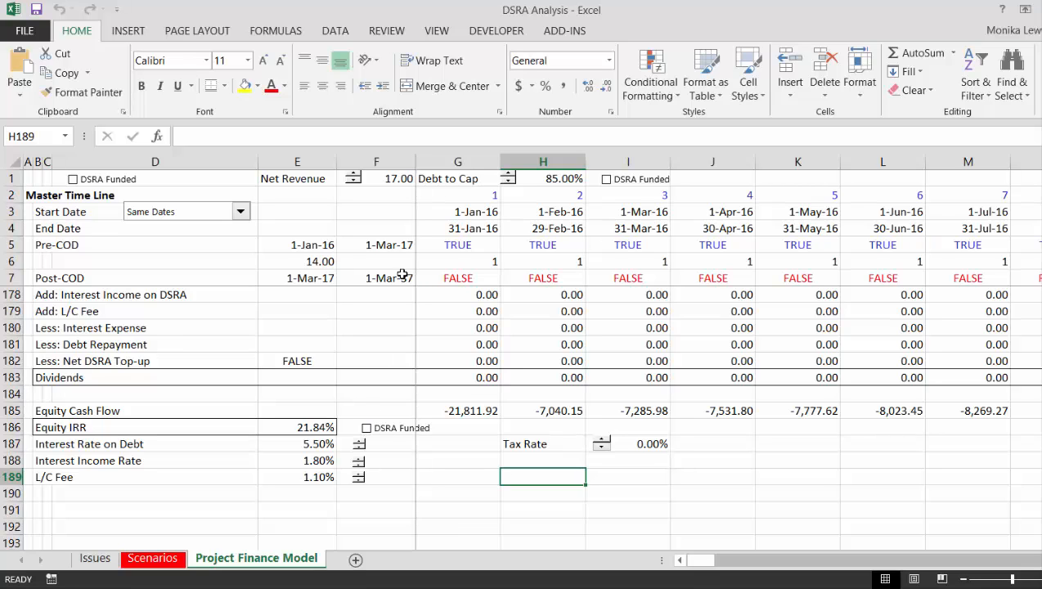
# Step: Lower the Net Revenue to 14.00
pyautogui.click(358, 188)
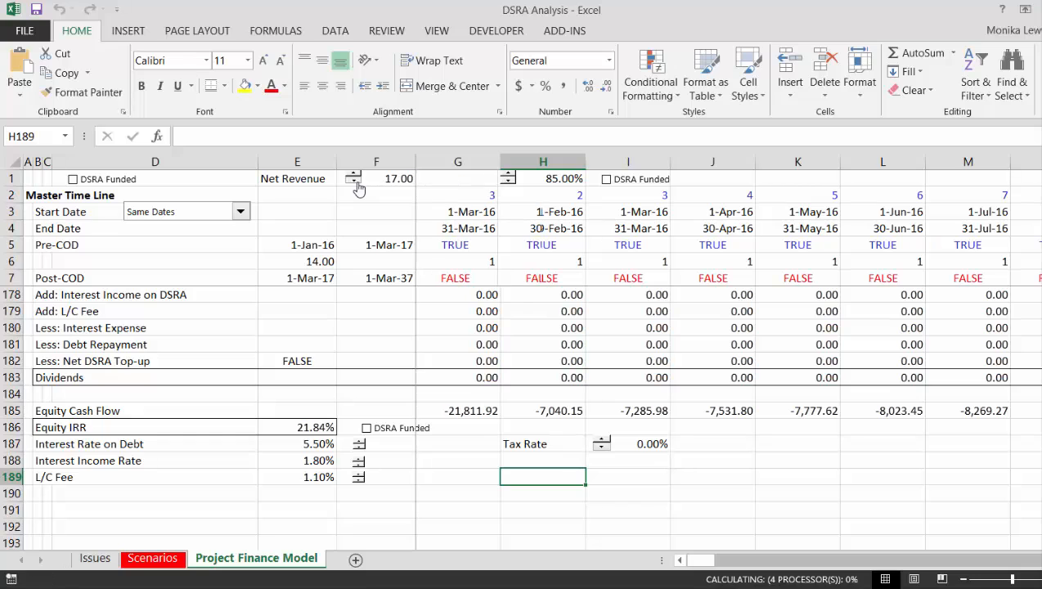
pyautogui.click(358, 188)
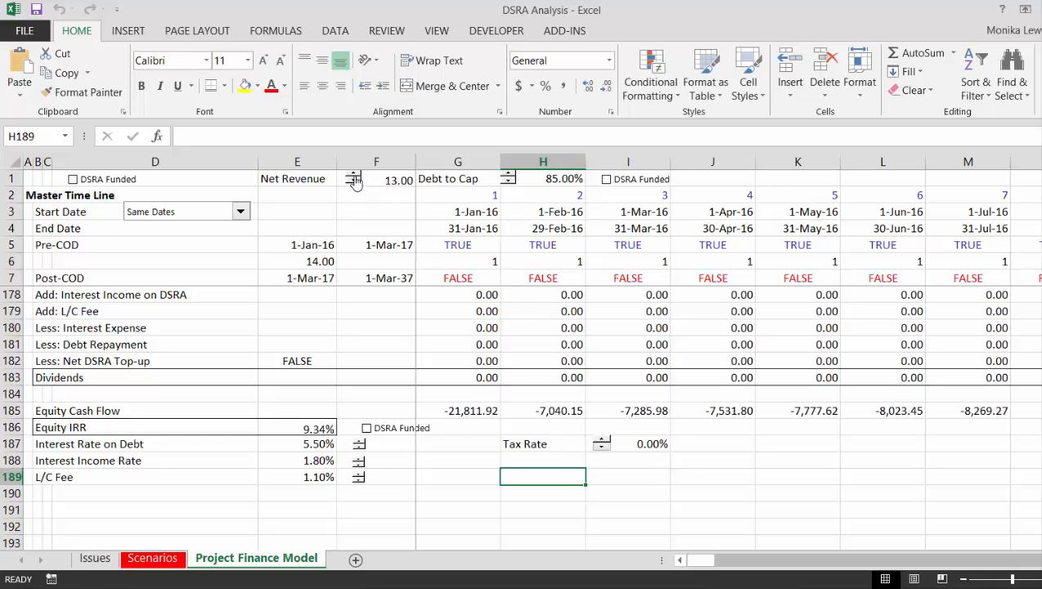
pyautogui.click(354, 177)
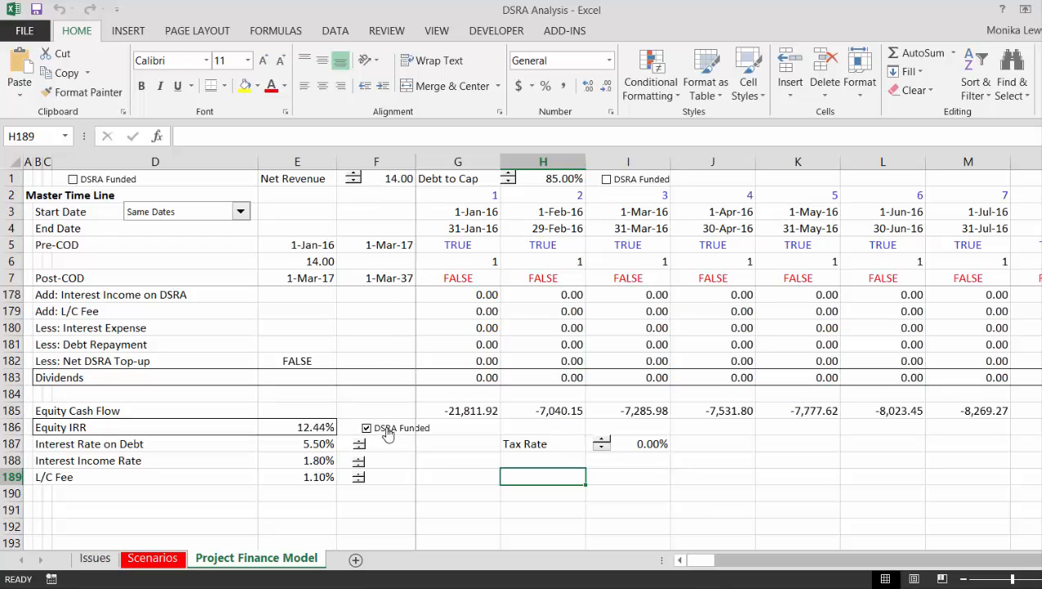
# Step: Turn on DSRA Funded and lower the Interest Income Rate to 0.40%
pyautogui.click(388, 432)
pyautogui.click(359, 467)
pyautogui.click(359, 466)
pyautogui.click(359, 466)
pyautogui.click(359, 467)
pyautogui.click(358, 467)
pyautogui.click(359, 467)
pyautogui.click(358, 467)
pyautogui.click(359, 467)
# Step: Lower the L/C Fee to 0.60%
pyautogui.click(359, 481)
pyautogui.click(359, 480)
pyautogui.click(359, 481)
# Step: Toggle DSRA Funded to compare the Equity IRR under the reduced rates, leaving the option off
pyautogui.click(369, 428)
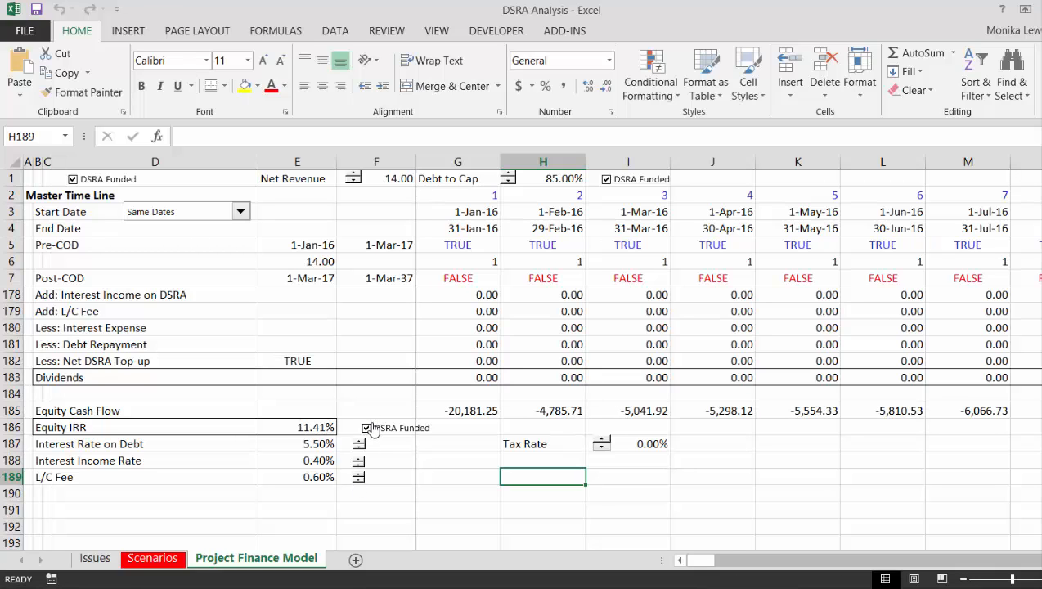
pyautogui.click(368, 429)
pyautogui.click(367, 428)
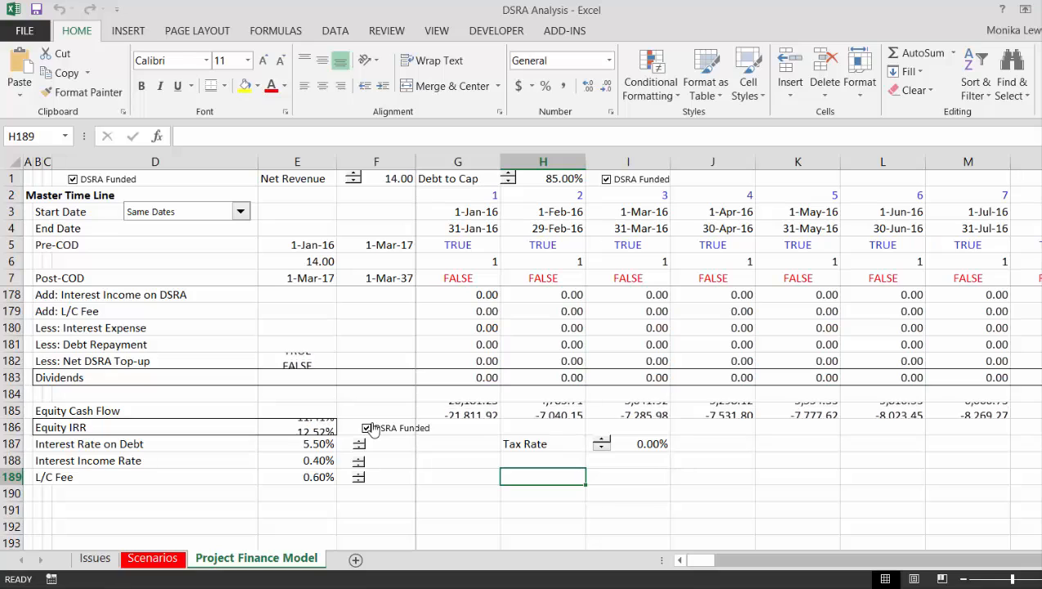
pyautogui.click(368, 428)
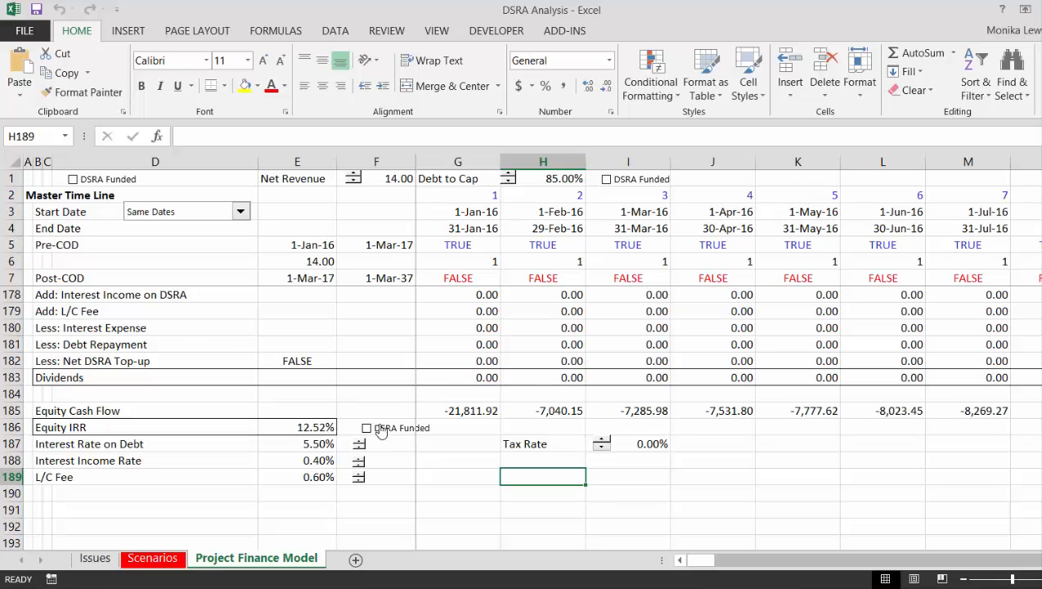
# Step: Raise the Tax Rate to 40.00%
pyautogui.click(601, 441)
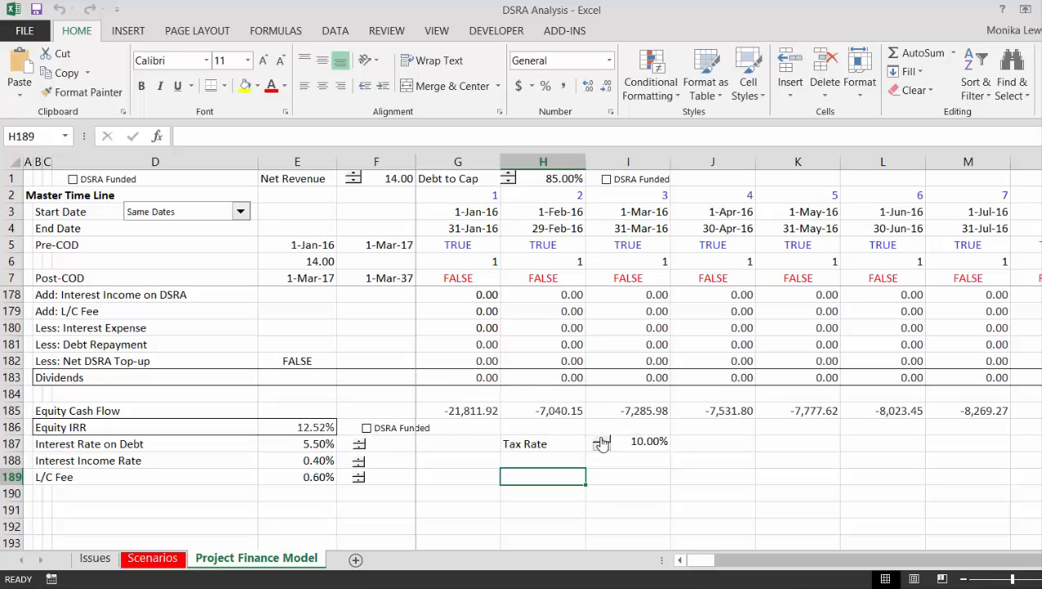
pyautogui.click(601, 442)
pyautogui.click(601, 442)
pyautogui.click(601, 441)
pyautogui.click(601, 441)
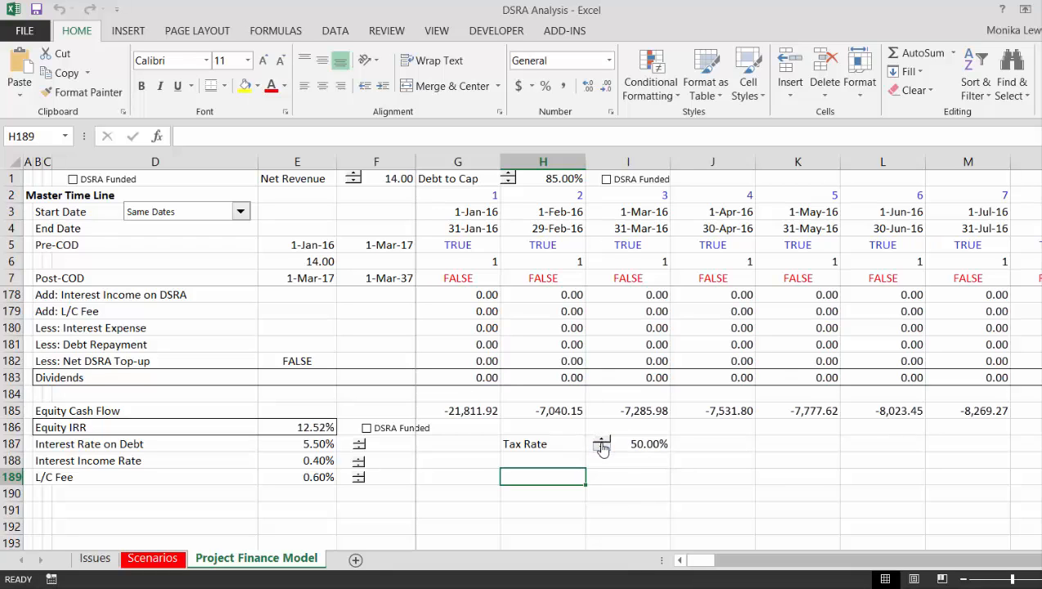
pyautogui.click(601, 446)
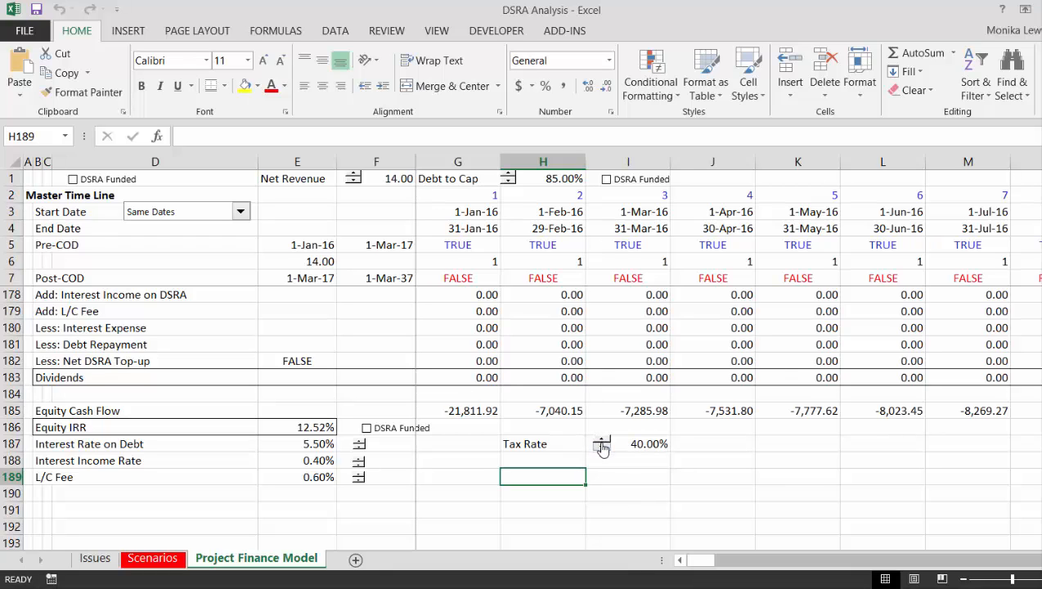
# Step: Switch DSRA Funded on and back off to compare the Equity IRR at the 40.00% tax rate
pyautogui.click(367, 428)
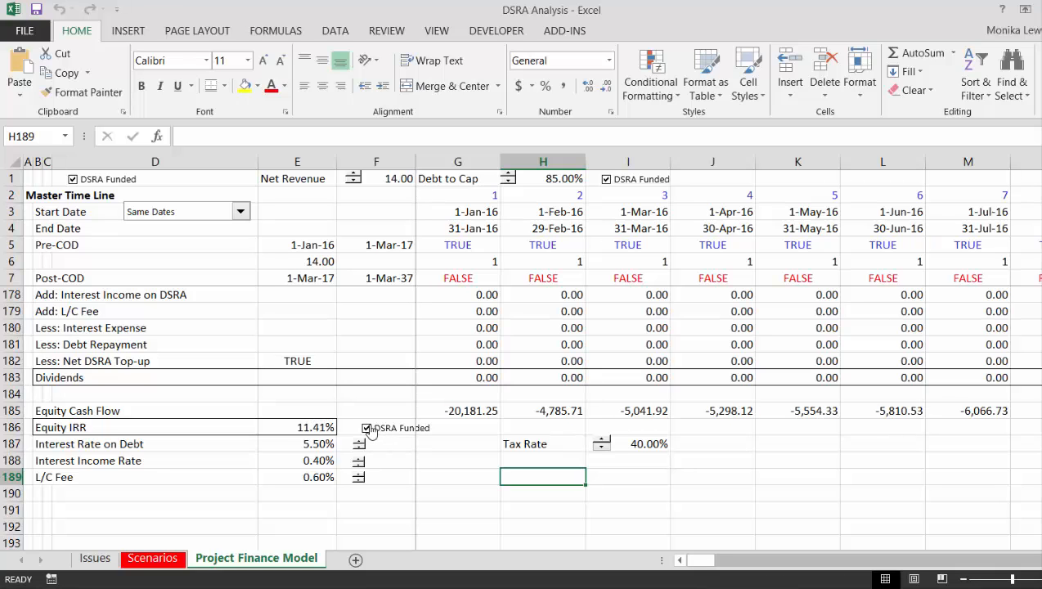
pyautogui.click(367, 428)
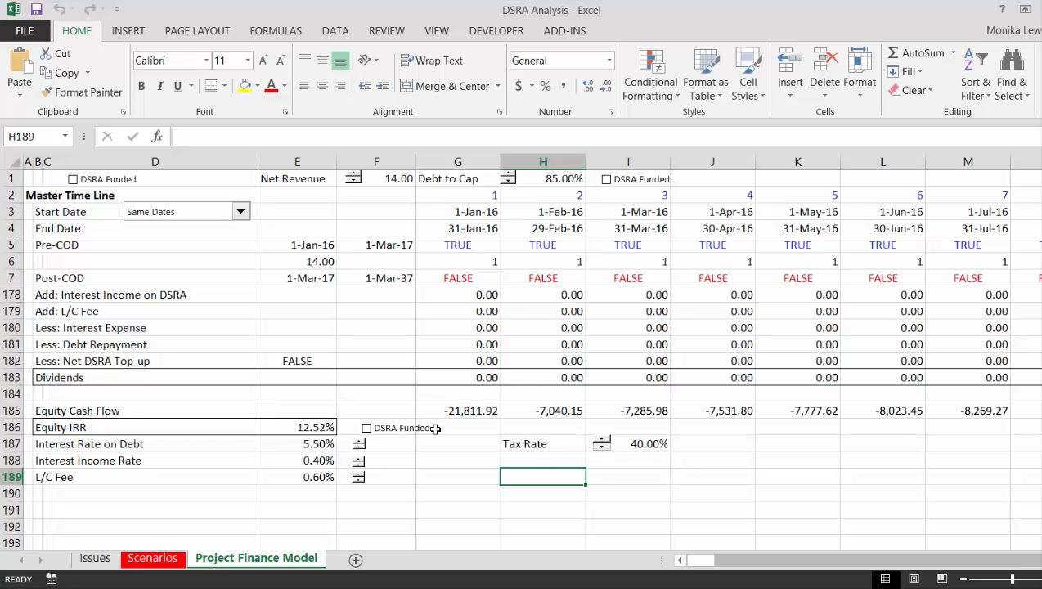
pyautogui.click(358, 432)
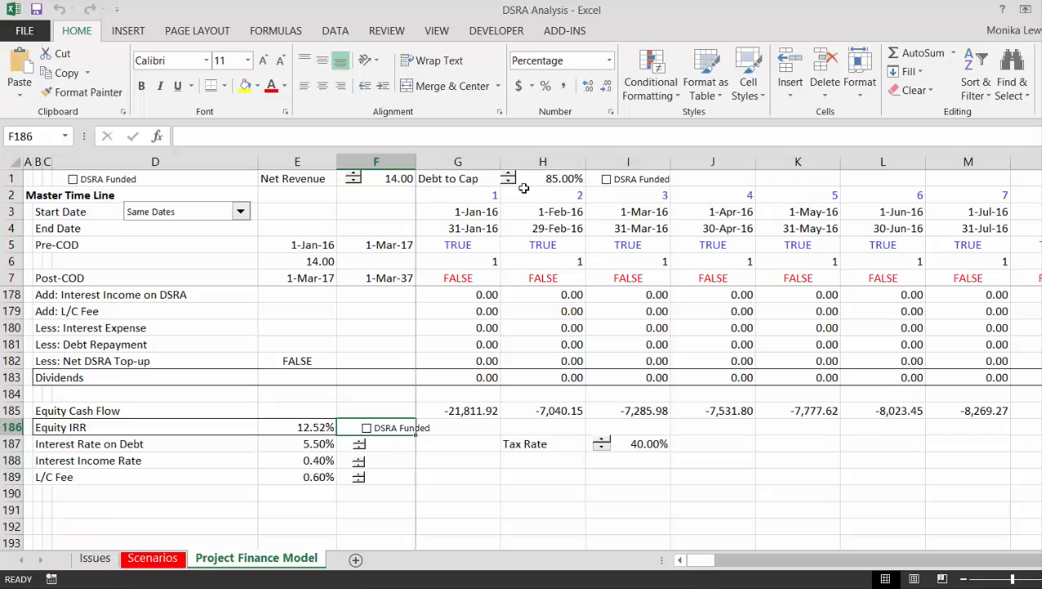
# Step: Vary the Tax Rate and return it to 40.00% to test its effect on the Equity IRR
pyautogui.click(603, 450)
pyautogui.click(603, 450)
pyautogui.click(602, 440)
pyautogui.click(602, 440)
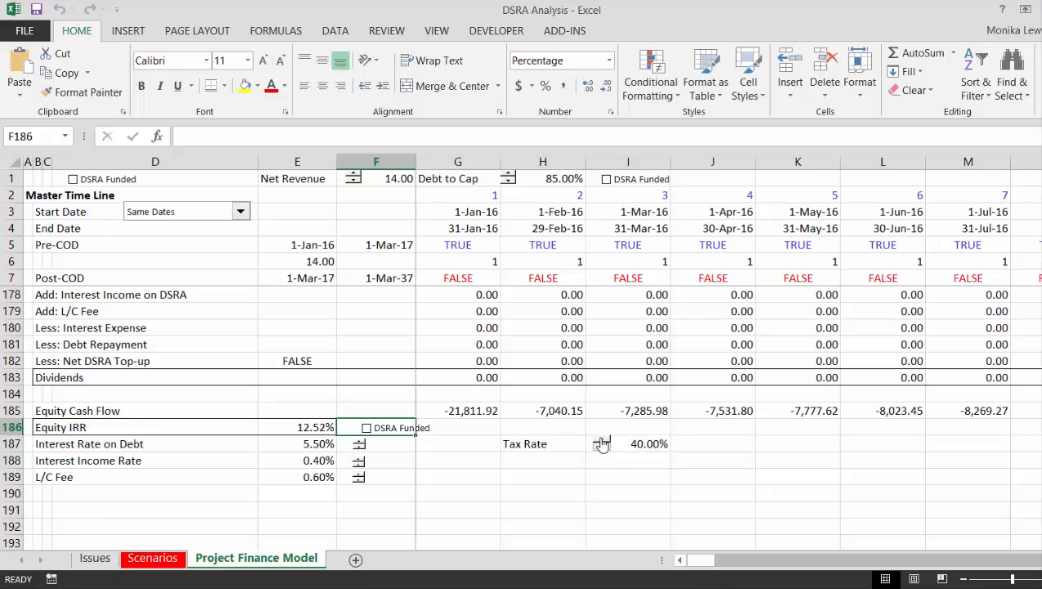
# Step: Examine the CFADS formula in the Cash Waterfall's 1-Jan-16 column and its reference to Less: Taxes
pyautogui.click(582, 361)
pyautogui.press('Up')
pyautogui.press('Up')
pyautogui.press('Up')
pyautogui.press('Up')
pyautogui.press('Up')
pyautogui.press('Up')
pyautogui.press('Up')
pyautogui.press('Up')
pyautogui.press('Up')
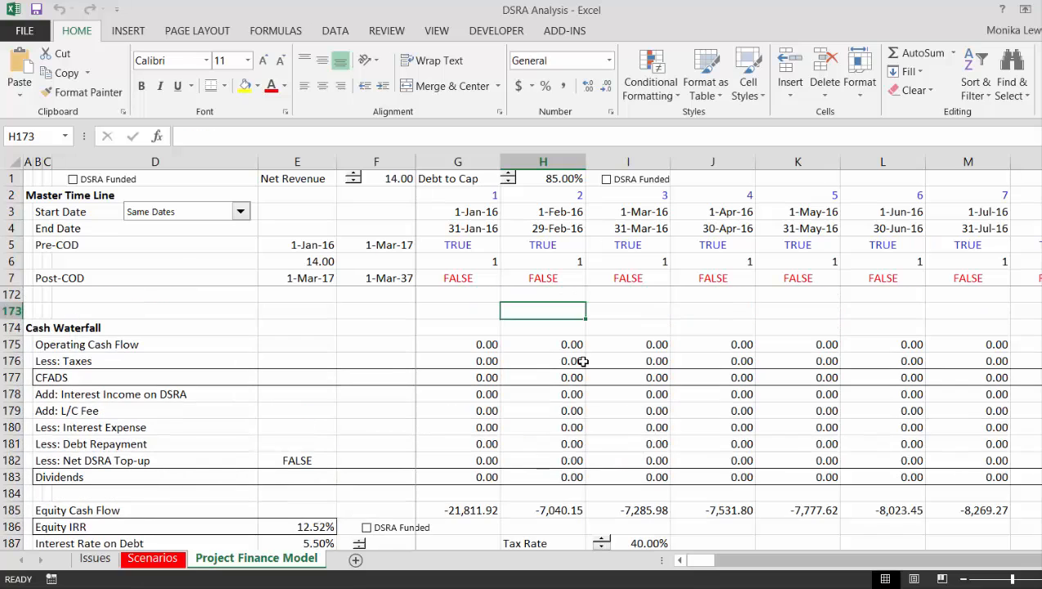
pyautogui.press('Down')
pyautogui.press('Down')
pyautogui.press('Down')
pyautogui.press('Down')
pyautogui.press('Left')
pyautogui.press('F2')
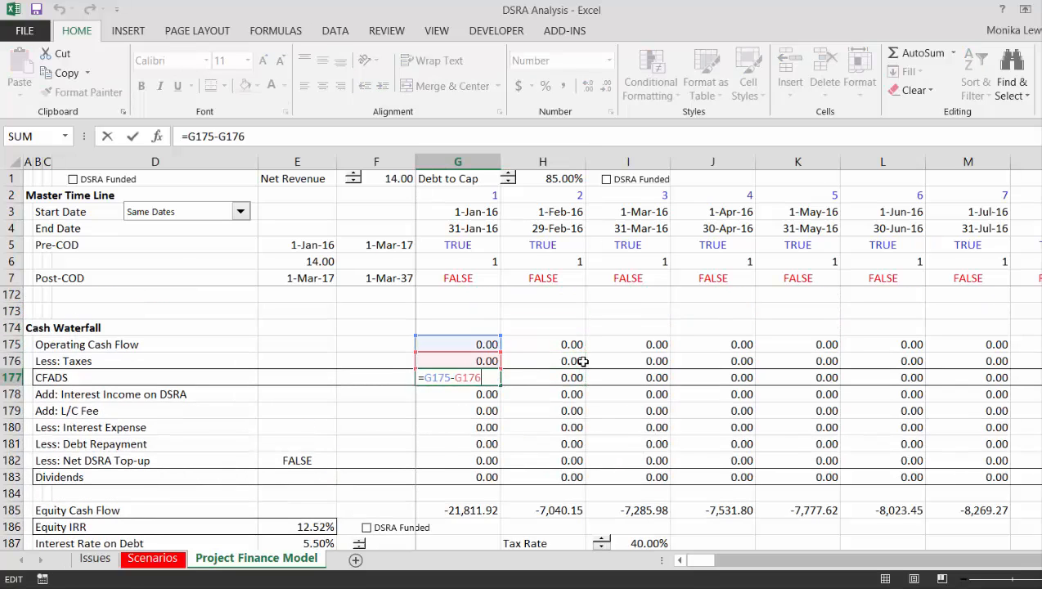
pyautogui.press('Return')
# Step: Follow the Cash Waterfall's Less: Taxes row from the first column into the operating periods, up to 1-Sep-18
pyautogui.press('Up')
pyautogui.press('Up')
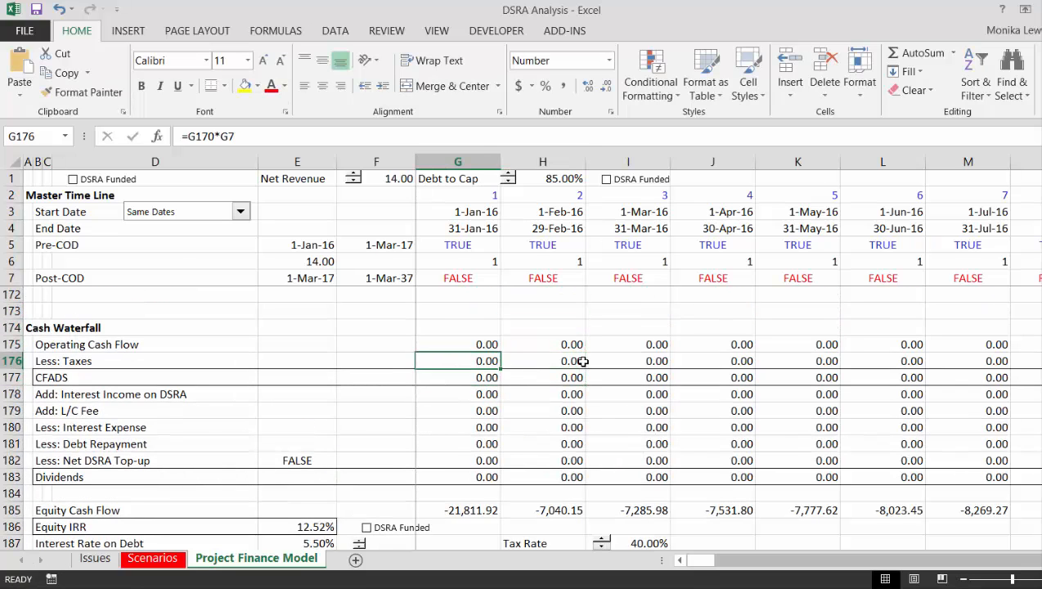
pyautogui.press('Right')
pyautogui.press('Right')
pyautogui.press('Right')
pyautogui.press('Right')
pyautogui.press('Right')
pyautogui.press('Right')
pyautogui.press('Right')
pyautogui.press('Right')
pyautogui.press('Right')
pyautogui.press('Right')
pyautogui.press('Right')
pyautogui.press('Right')
pyautogui.press('Right')
pyautogui.press('Right')
pyautogui.press('Right')
pyautogui.press('Right')
pyautogui.press('Right')
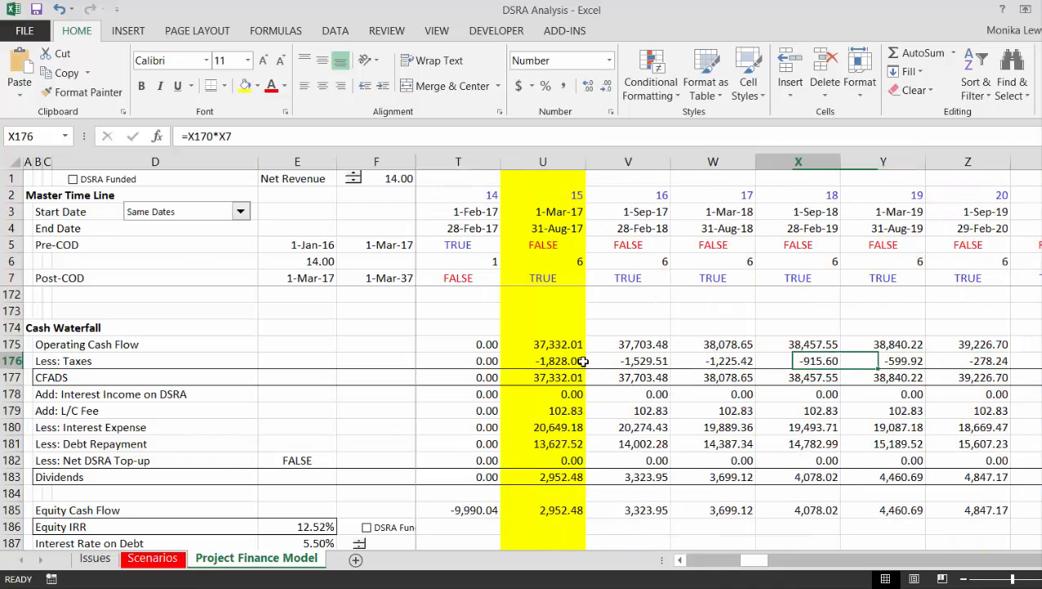
# Step: Follow the Cash Waterfall's Less: Taxes row across the operating periods out to 1-Mar-24 and back to 1-Sep-20
pyautogui.press('Left')
pyautogui.press('Left')
pyautogui.press('Right')
pyautogui.press('Right')
pyautogui.press('Right')
pyautogui.press('Right')
pyautogui.press('Right')
pyautogui.press('Right')
pyautogui.press('Right')
pyautogui.press('Right')
pyautogui.press('Right')
pyautogui.press('Right')
pyautogui.press('Right')
pyautogui.press('Right')
pyautogui.press('Right')
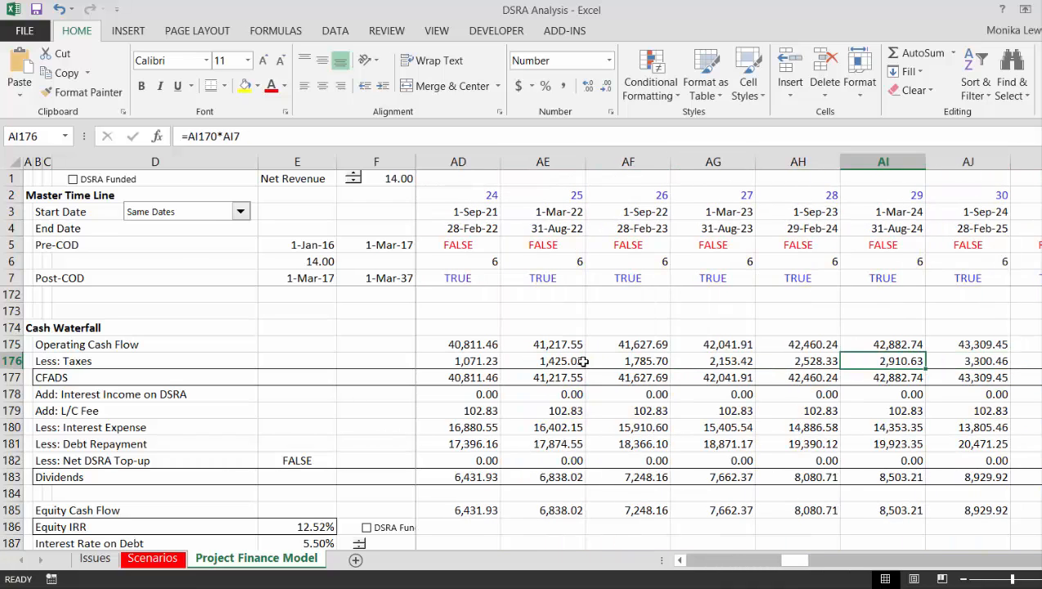
pyautogui.press('Left')
pyautogui.press('Left')
pyautogui.press('Left')
pyautogui.press('Left')
pyautogui.press('Left')
pyautogui.press('Left')
pyautogui.press('Left')
# Step: Compare the CFADS formula in the 1-Jan-16 column with the one in the adjacent 1-Feb-16 column
pyautogui.press('Down')
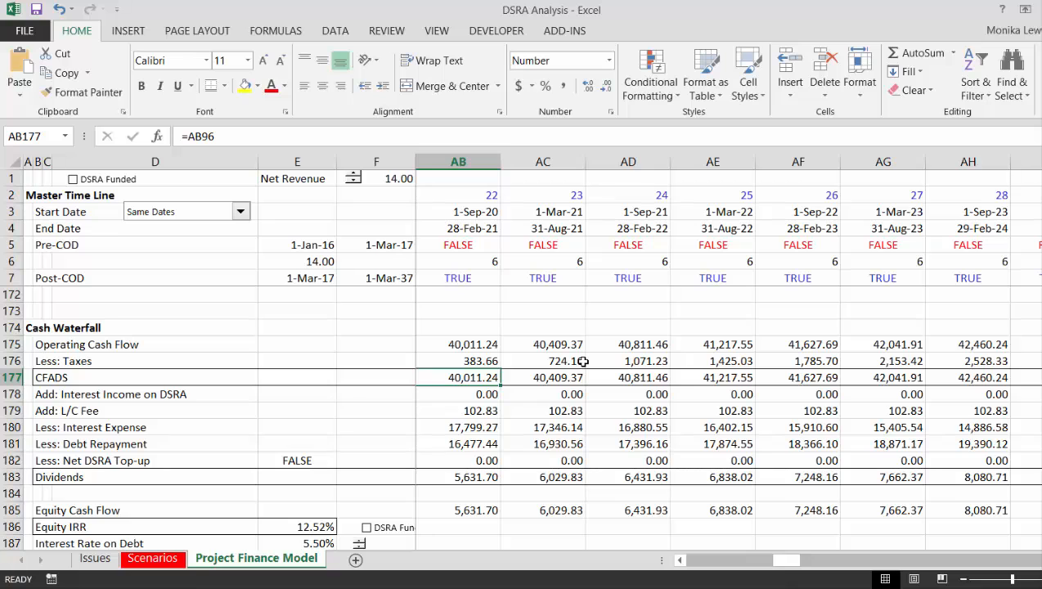
pyautogui.press('Left')
pyautogui.press('Left')
pyautogui.press('Left')
pyautogui.press('Left')
pyautogui.press('Left')
pyautogui.press('Left')
pyautogui.press('Left')
pyautogui.press('Left')
pyautogui.press('Left')
pyautogui.press('Left')
pyautogui.press('Left')
pyautogui.press('Left')
pyautogui.press('Left')
pyautogui.press('Left')
pyautogui.press('Left')
pyautogui.press('Left')
pyautogui.press('Left')
pyautogui.press('Left')
pyautogui.press('Left')
pyautogui.press('Left')
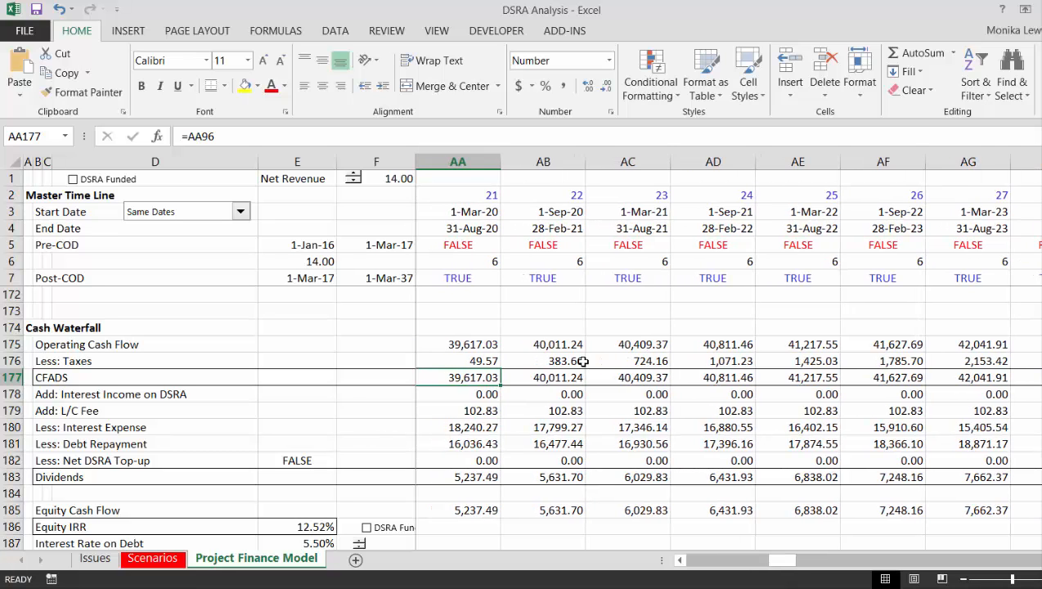
pyautogui.press('Right')
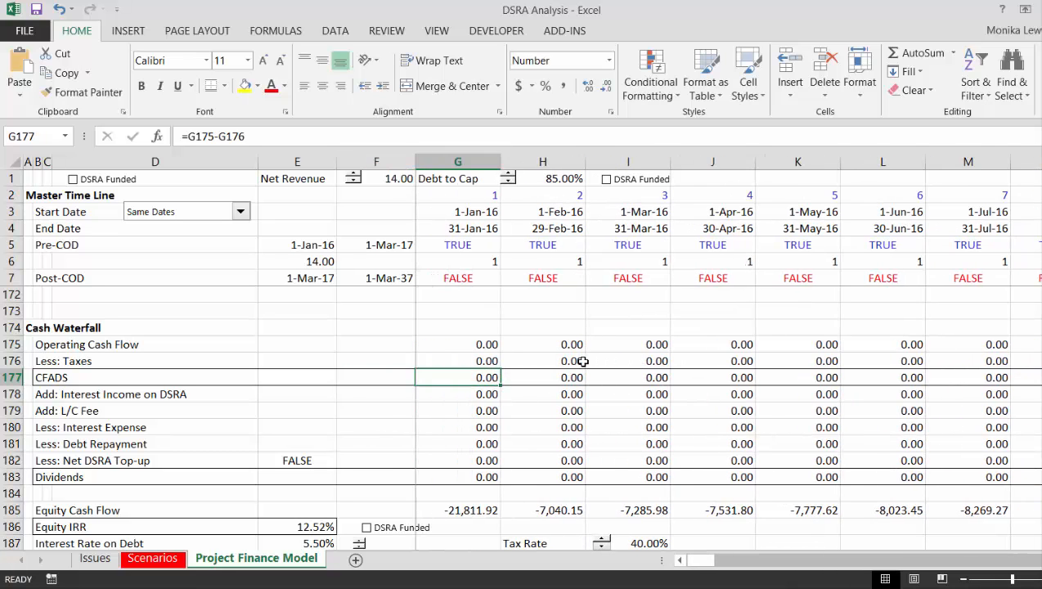
pyautogui.press('F2')
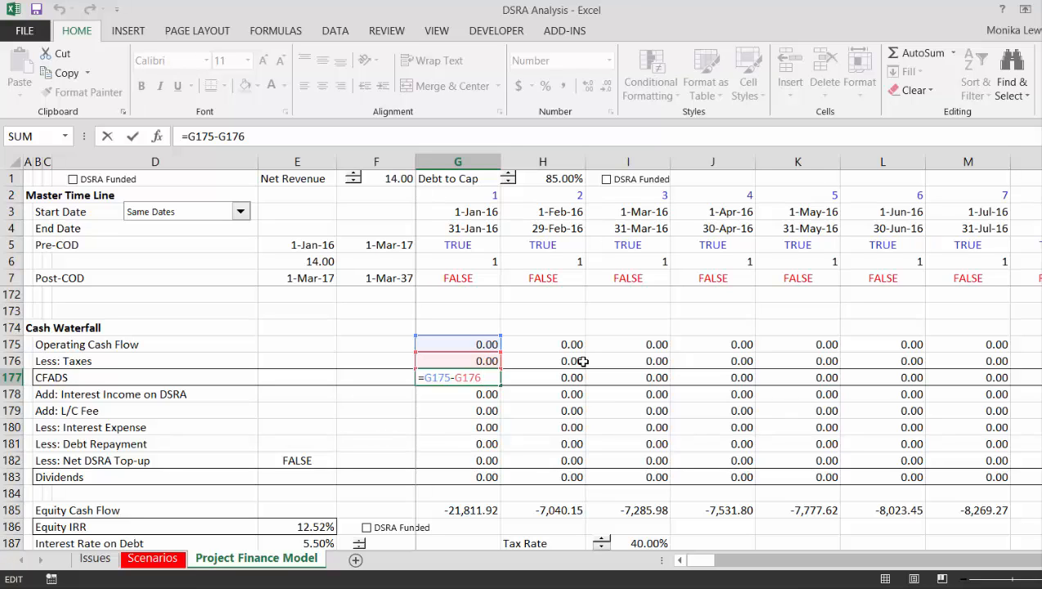
pyautogui.press('Return')
pyautogui.press('Up')
pyautogui.press('Right')
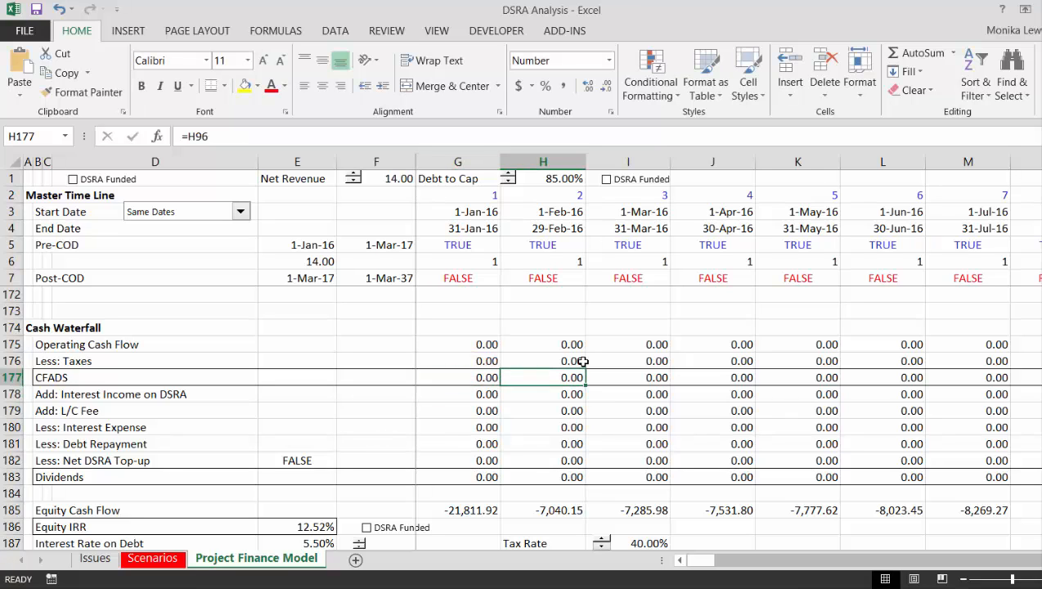
# Step: Inspect the CFADS formula in the highlighted 1-Mar-17 column, the first operating period
pyautogui.press('Right')
pyautogui.press('Right')
pyautogui.press('Right')
pyautogui.press('Right')
pyautogui.press('Right')
pyautogui.press('Right')
pyautogui.press('Right')
pyautogui.press('Right')
pyautogui.press('Right')
pyautogui.press('Right')
pyautogui.press('Right')
pyautogui.press('Right')
pyautogui.press('Right')
pyautogui.press('Right')
pyautogui.press('Right')
pyautogui.press('Right')
pyautogui.press('Left')
pyautogui.press('Left')
pyautogui.press('Left')
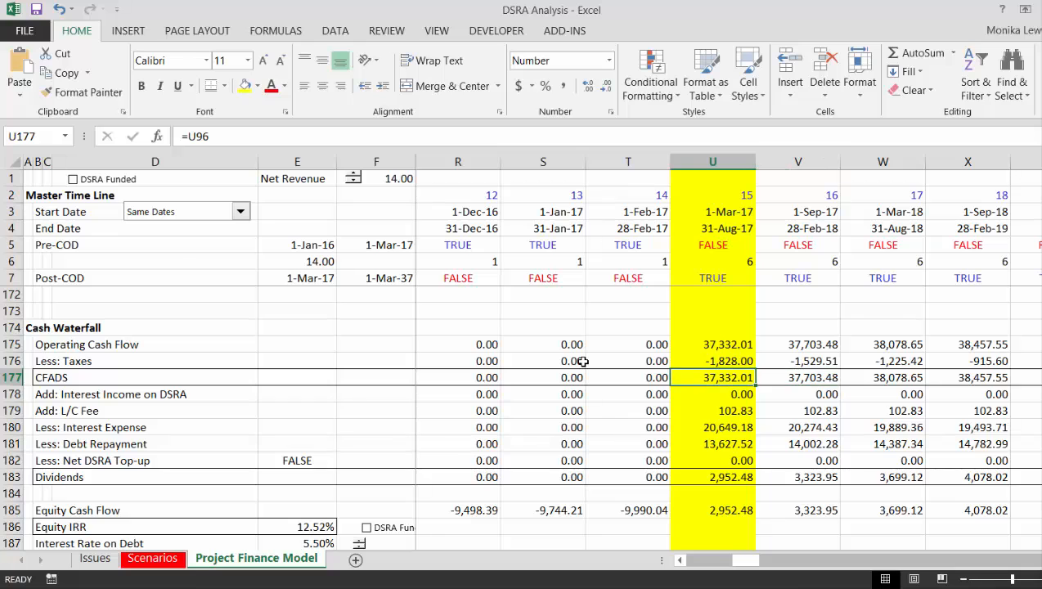
pyautogui.press('F2')
pyautogui.press('Escape')
# Step: Copy the CFADS formula =G175-G176 from the 1-Jan-16 column across the whole row
pyautogui.press('Left')
pyautogui.hotkey('ctrl', 'Left')
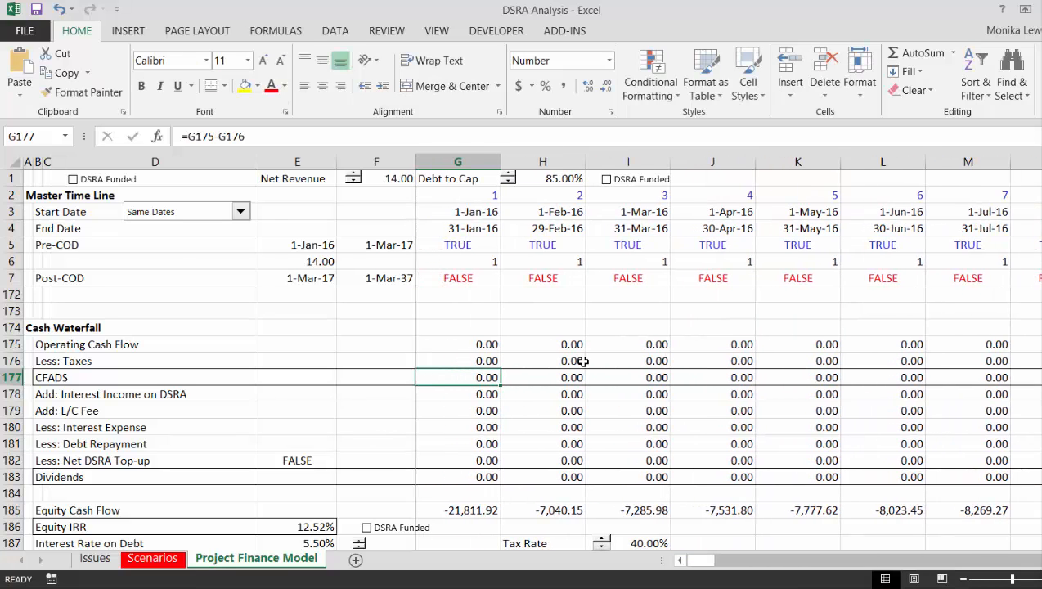
pyautogui.hotkey('ctrl', 'shift', 'Right')
# Step: Lower the Tax Rate below 10.00%, then raise it stepwise to 30.00% to test the Equity IRR's sensitivity
pyautogui.press('Down')
pyautogui.press('Down')
pyautogui.press('Down')
pyautogui.press('Down')
pyautogui.press('Down')
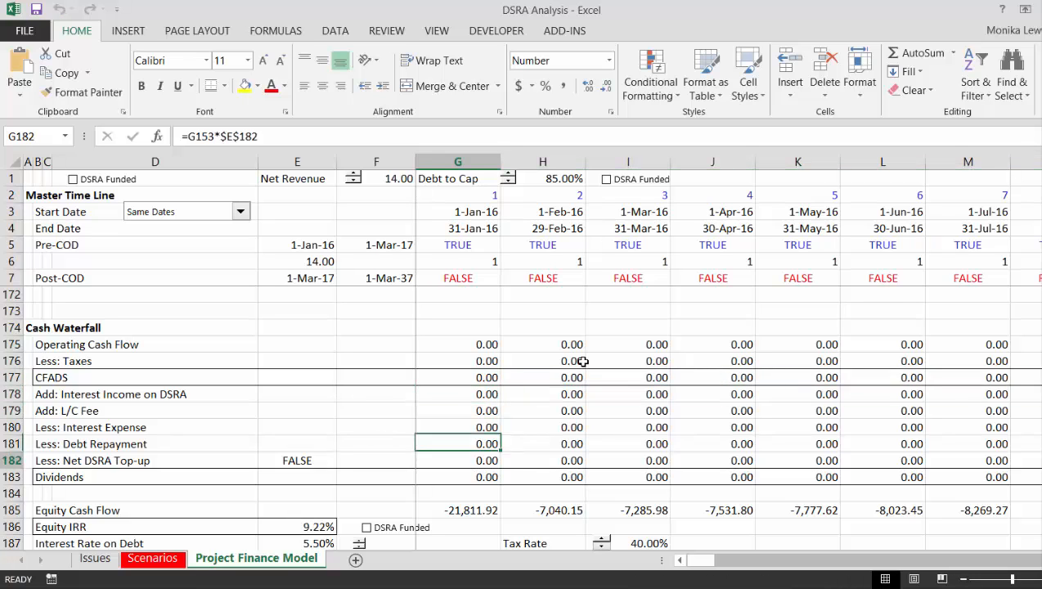
pyautogui.press('Down')
pyautogui.press('Down')
pyautogui.press('Down')
pyautogui.press('Down')
pyautogui.press('Down')
pyautogui.press('Down')
pyautogui.press('Down')
pyautogui.press('Down')
pyautogui.press('Down')
pyautogui.press('Down')
pyautogui.press('Down')
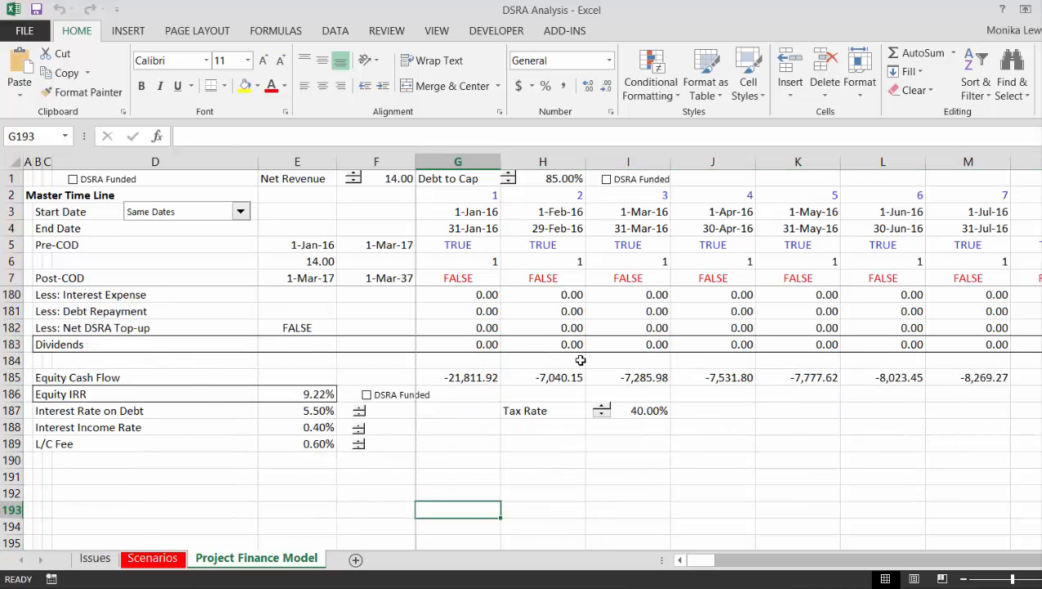
pyautogui.click(603, 417)
pyautogui.click(603, 408)
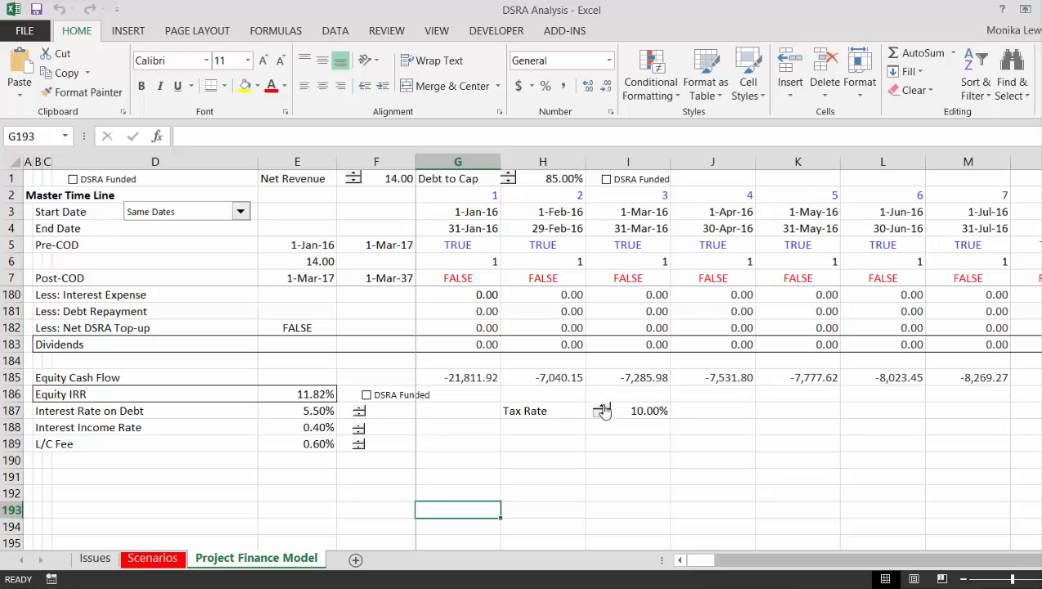
pyautogui.click(603, 408)
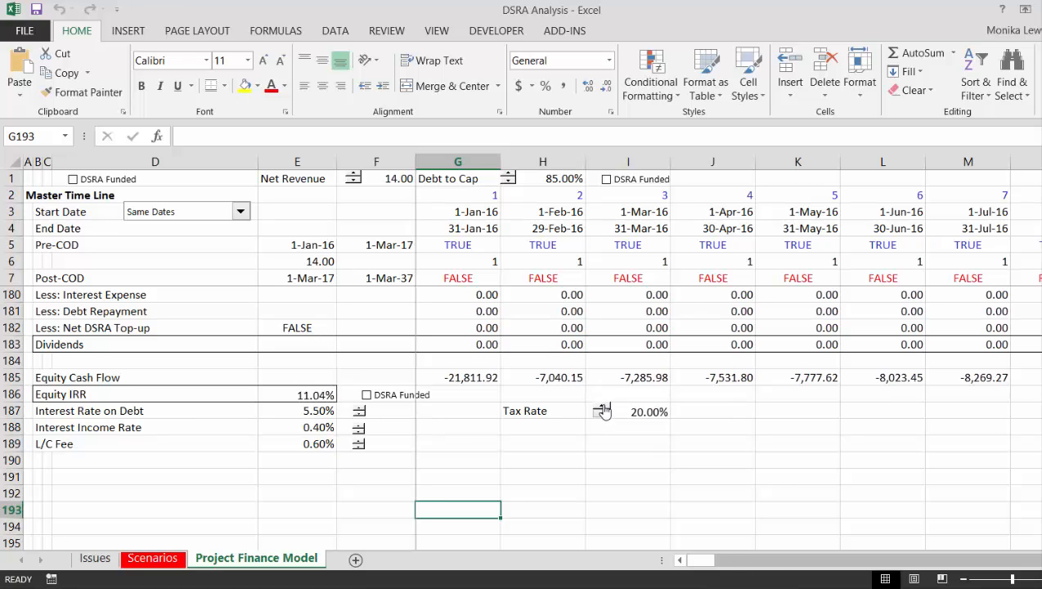
pyautogui.click(603, 408)
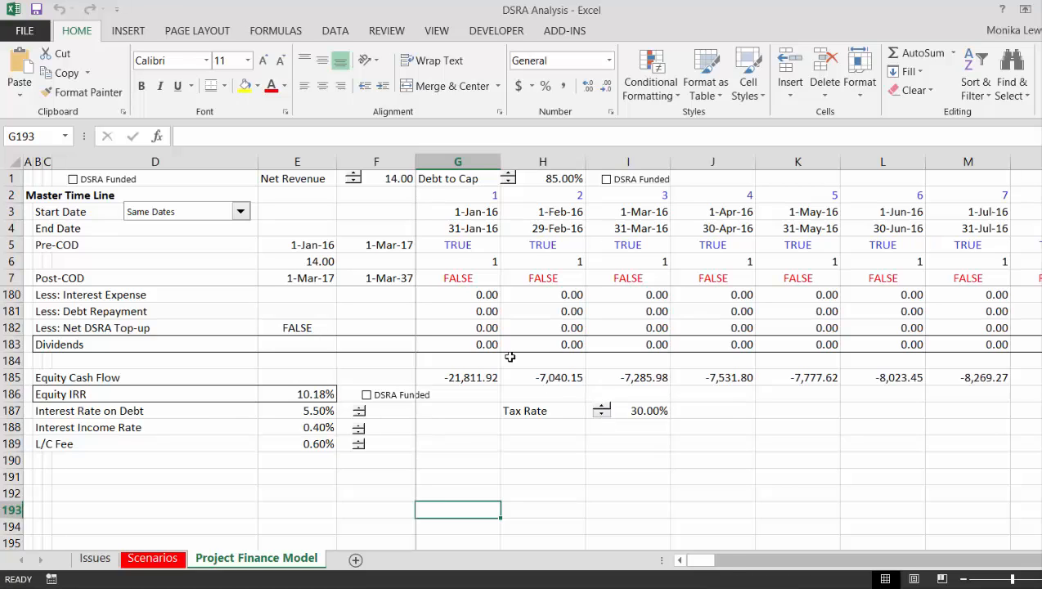
# Step: Set Net Revenue to 15.00, and switch DSRA Funded on and back off to compare the Equity IRR
pyautogui.click(354, 178)
pyautogui.click(374, 397)
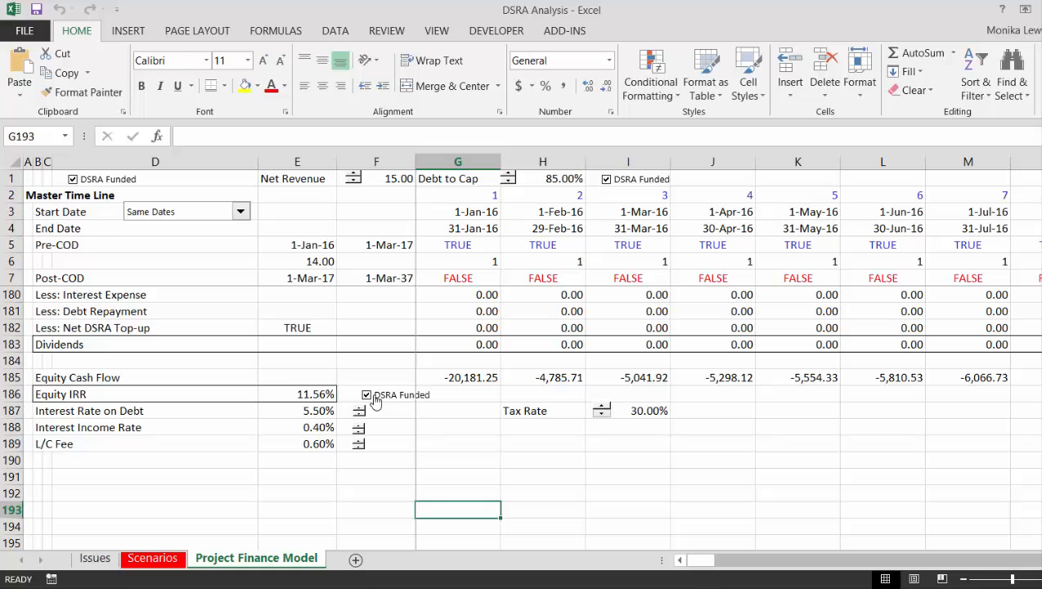
pyautogui.click(375, 400)
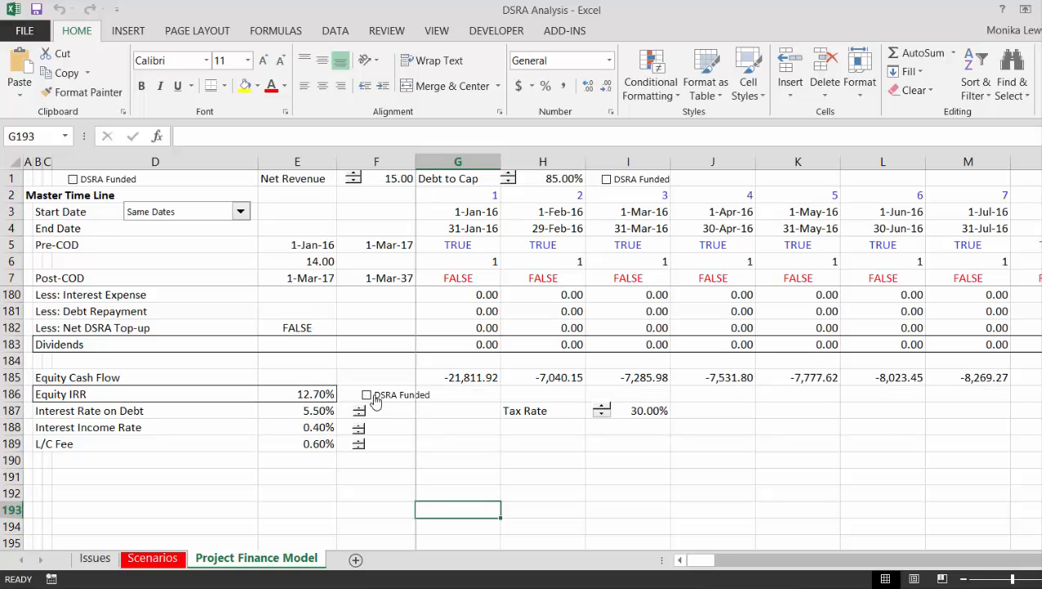
# Step: Set the Tax Rate to 0.00%, and switch DSRA Funded on and back off to compare the Equity IRR
pyautogui.click(601, 416)
pyautogui.click(601, 416)
pyautogui.click(601, 417)
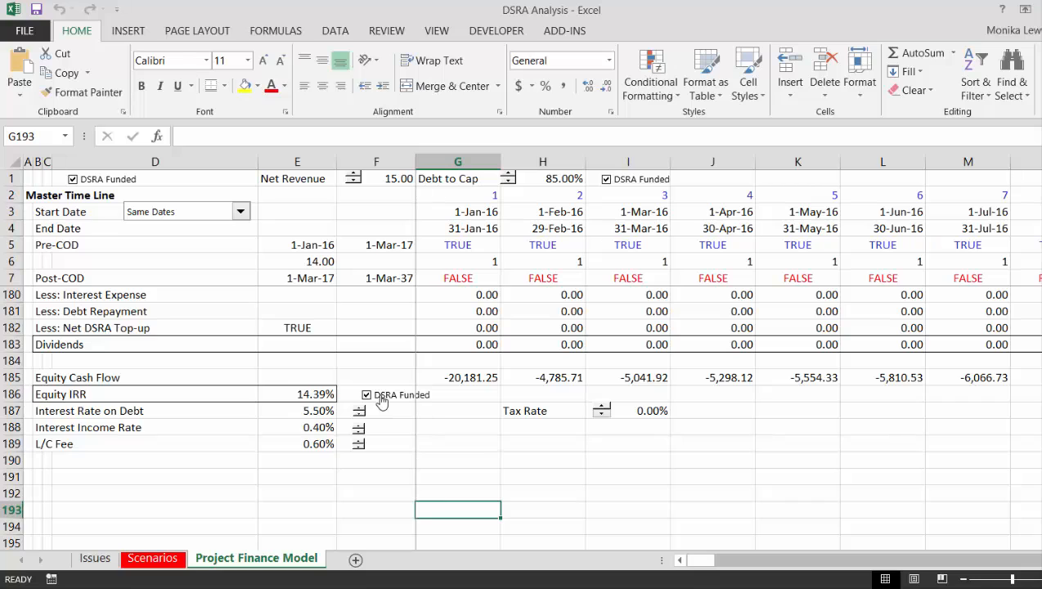
pyautogui.click(381, 401)
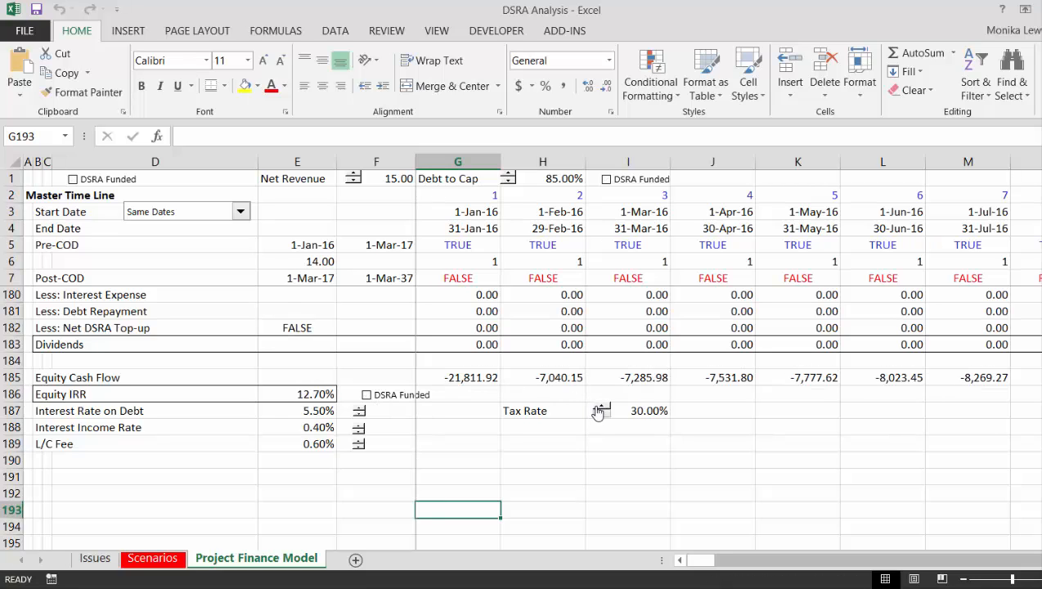
# Step: Set the Tax Rate to 50.00%, and switch DSRA Funded on and back off to compare the Equity IRR
pyautogui.click(599, 406)
pyautogui.click(406, 401)
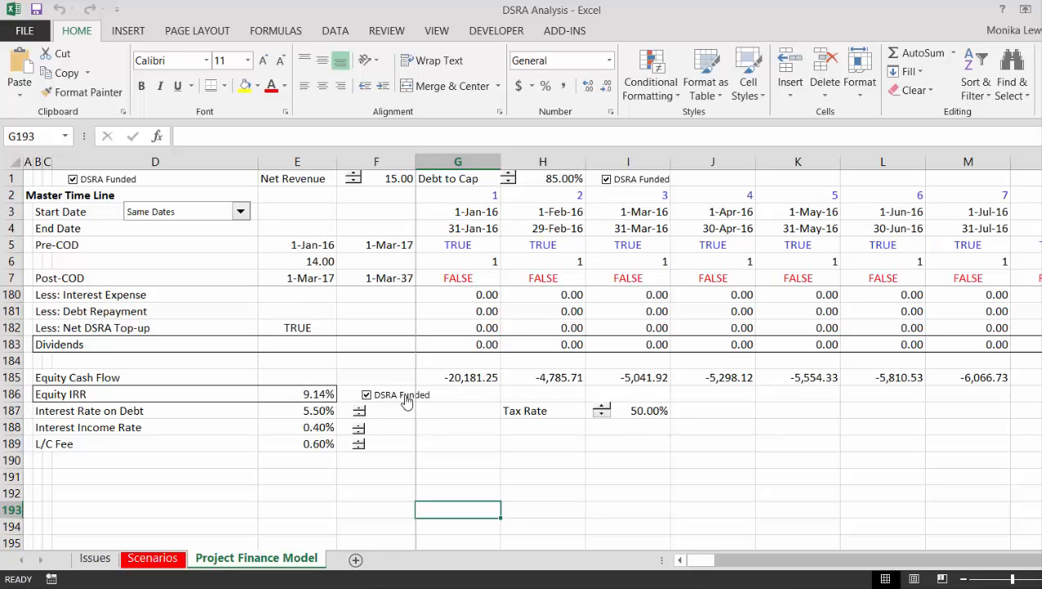
pyautogui.click(407, 401)
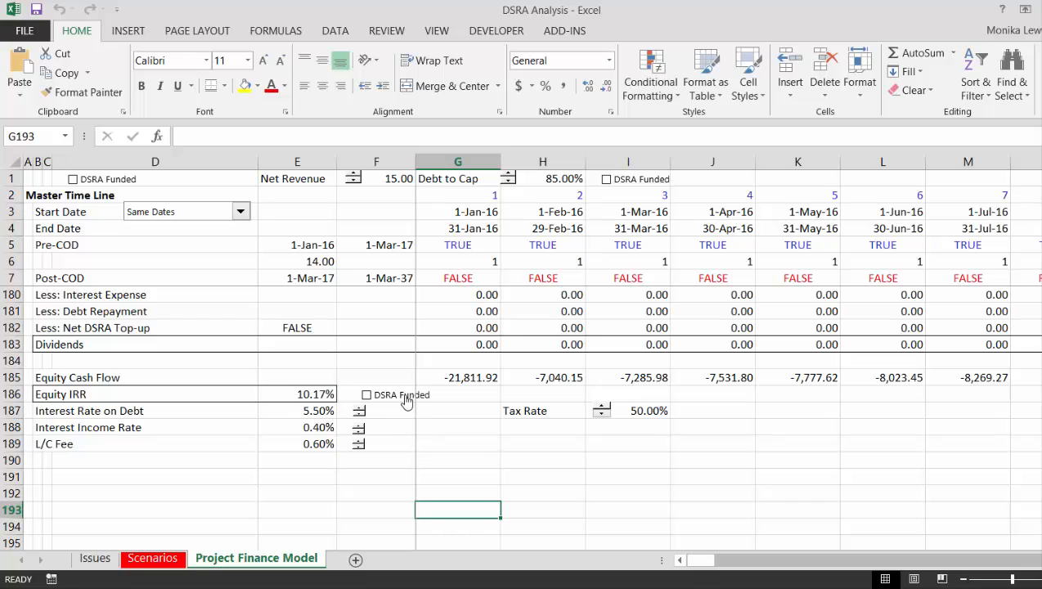
# Step: Set Net Revenue to 17.00, and switch DSRA Funded on and off twice to compare the Equity IRR
pyautogui.click(352, 176)
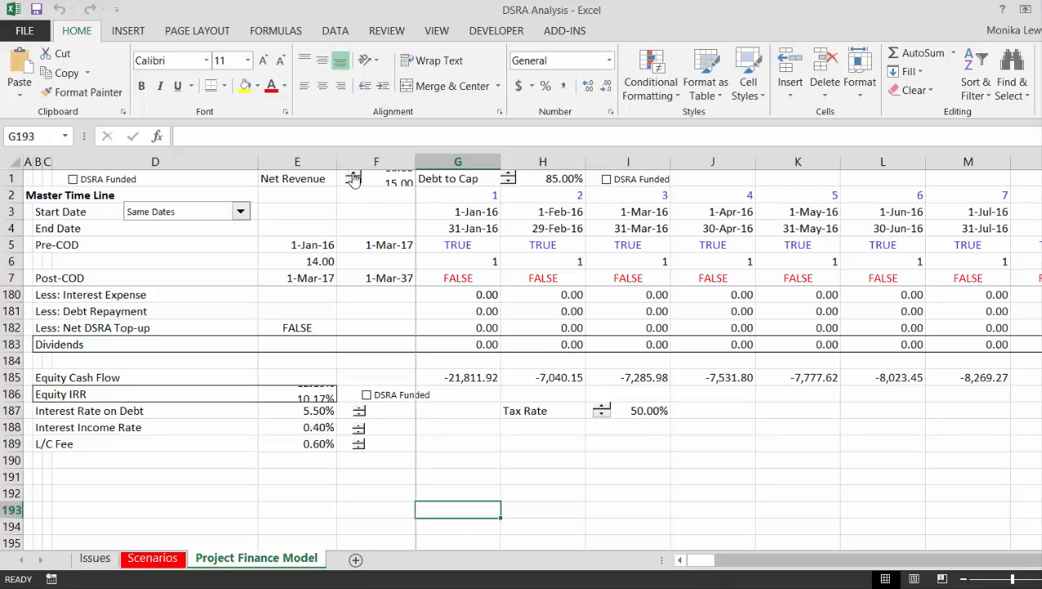
pyautogui.click(352, 176)
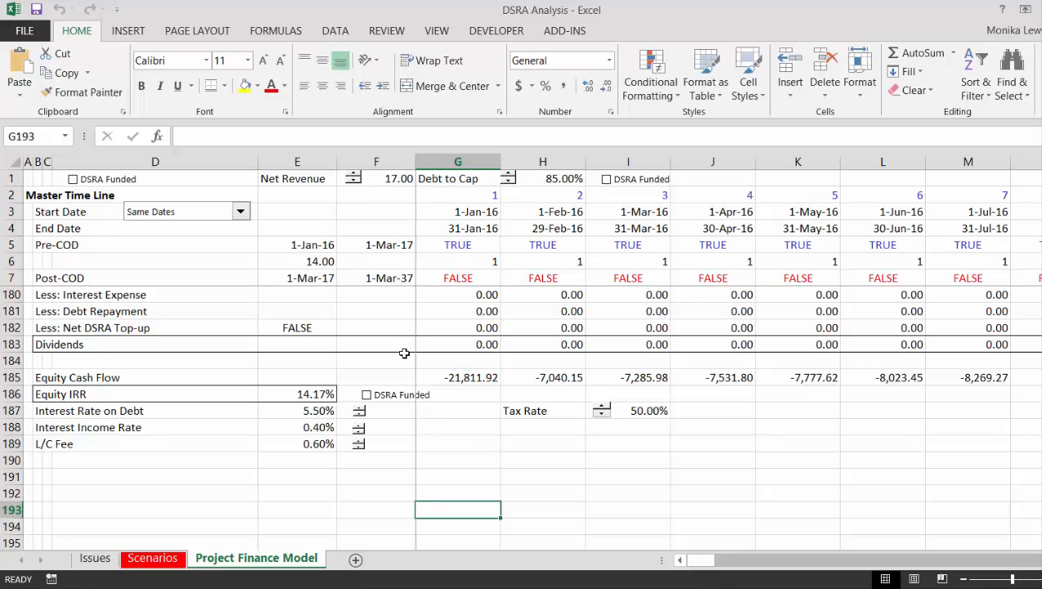
pyautogui.click(381, 397)
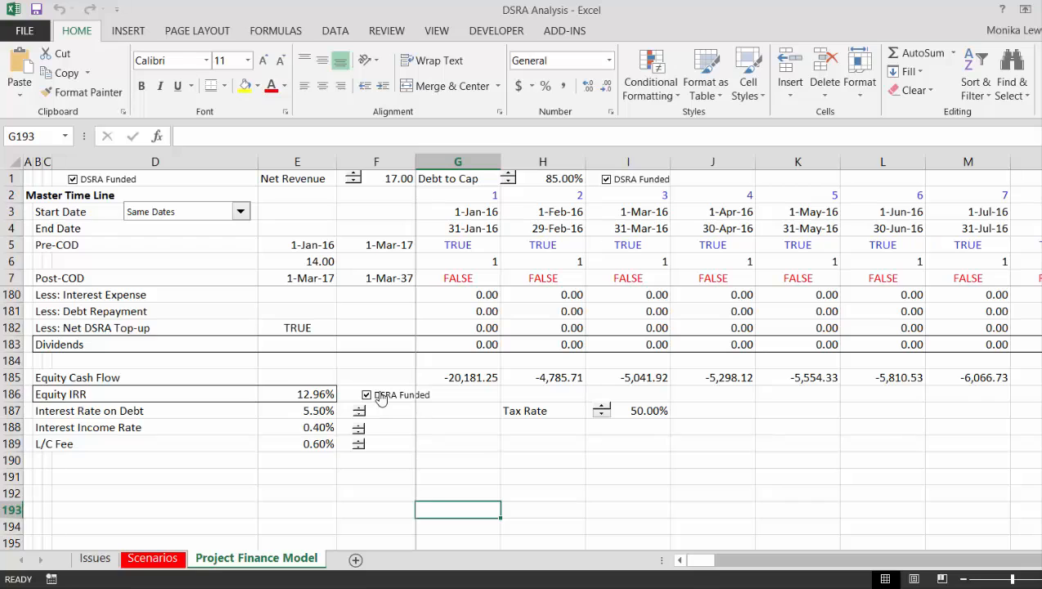
pyautogui.click(381, 396)
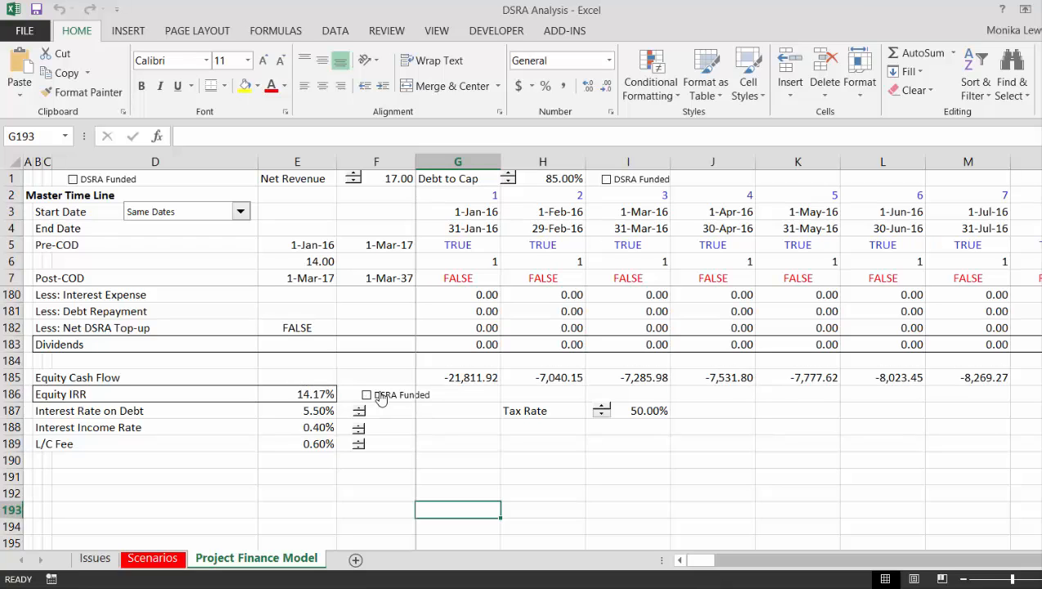
pyautogui.click(381, 396)
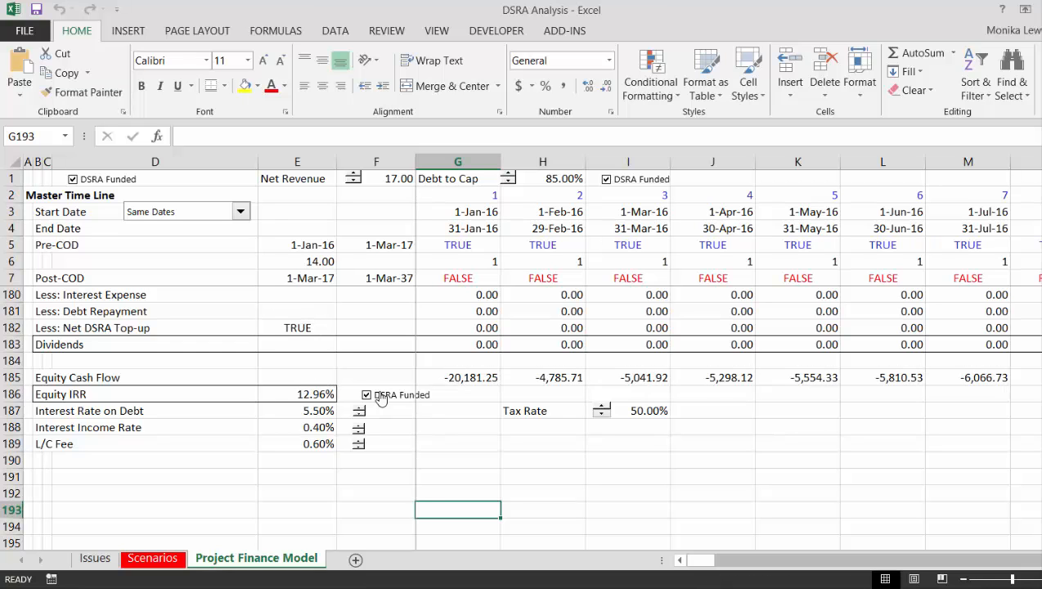
pyautogui.click(381, 397)
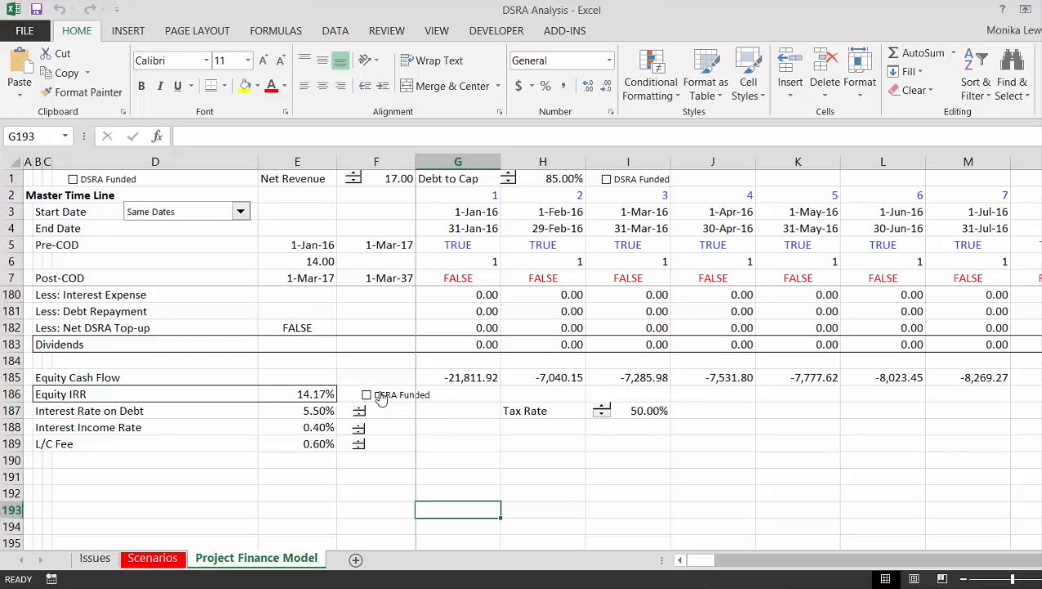
# Step: Return to the start of the model sheet and save the workbook as DSRA Analysis, replacing the existing file
pyautogui.press('pageup')
pyautogui.press('pageup')
pyautogui.press('pageup')
pyautogui.press('pageup')
pyautogui.press('pageup')
pyautogui.press('pageup')
pyautogui.press('pageup')
pyautogui.press('pageup')
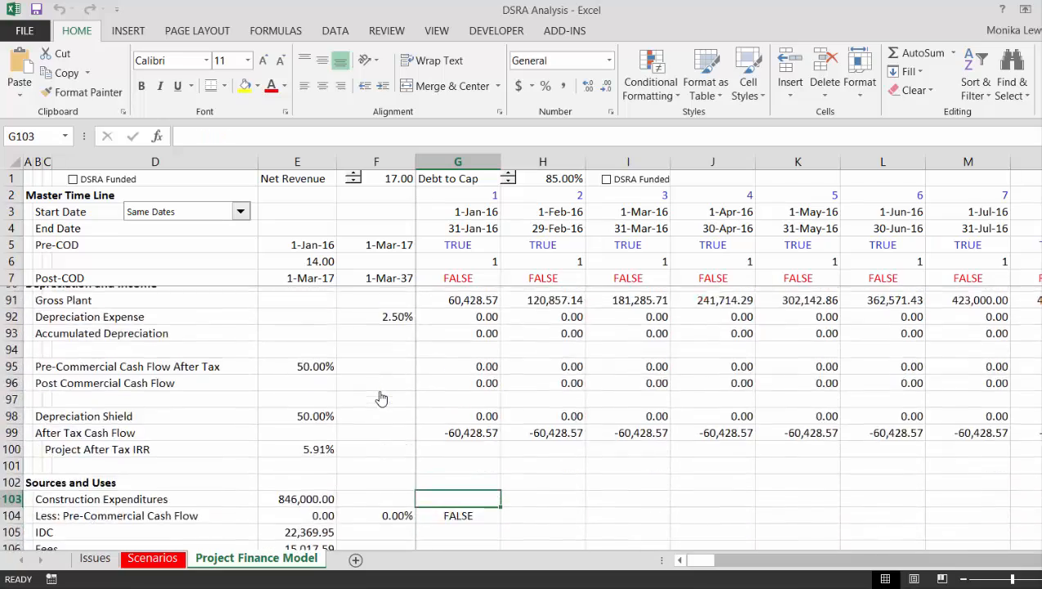
pyautogui.press('pageup')
pyautogui.press('pageup')
pyautogui.press('pageup')
pyautogui.press('Left')
pyautogui.press('Left')
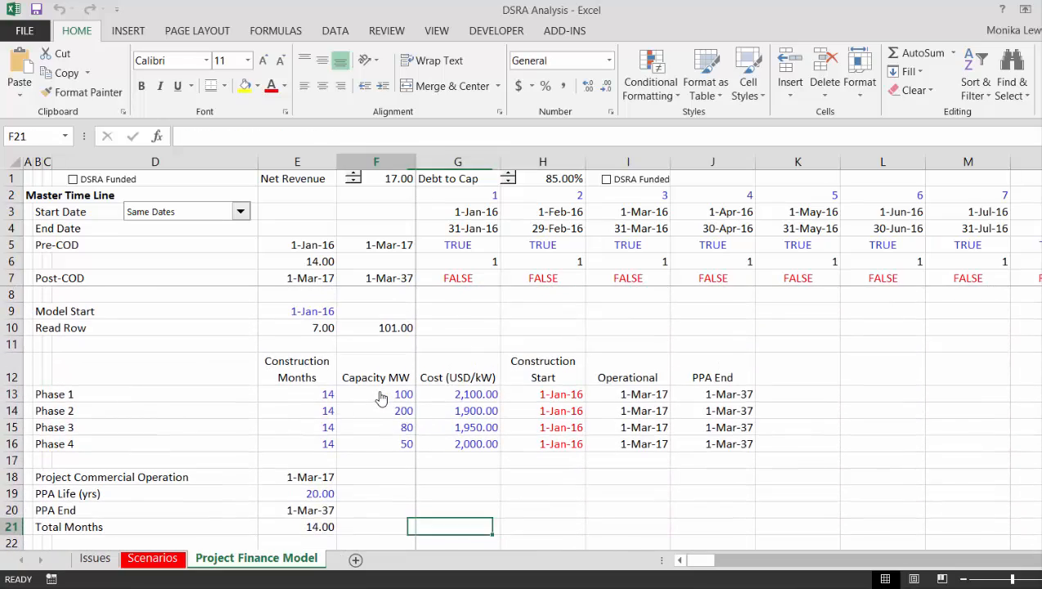
pyautogui.press('Left')
pyautogui.press('Left')
pyautogui.press('Left')
pyautogui.press('Left')
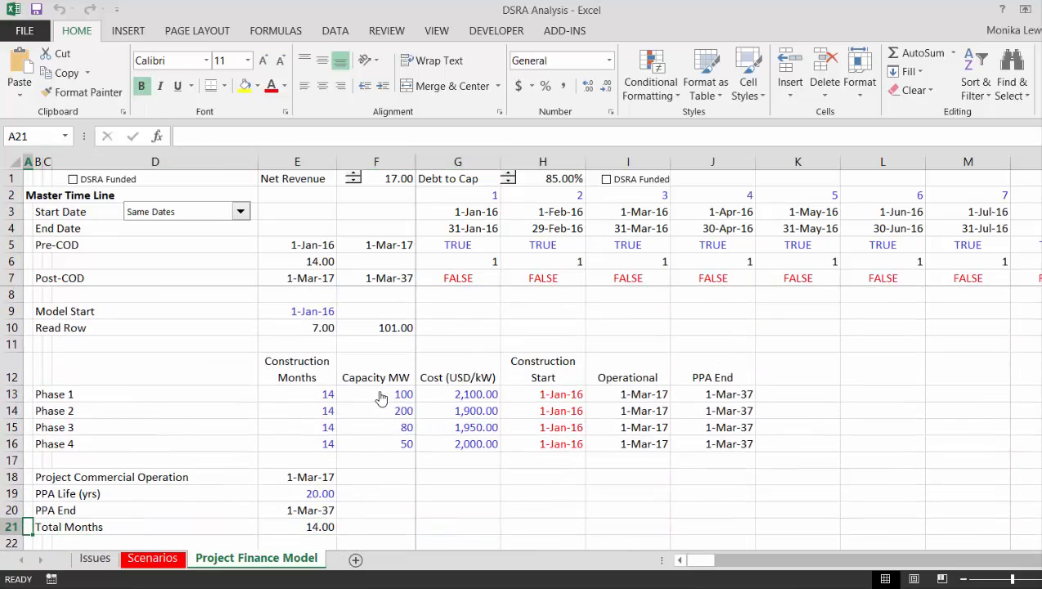
pyautogui.press('F12')
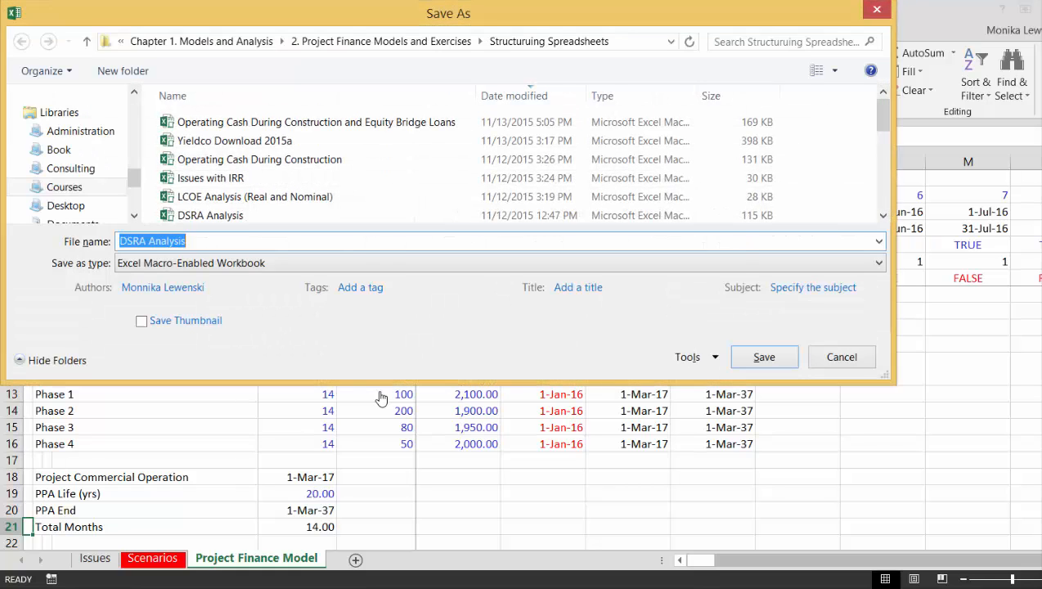
pyautogui.press('Return')
pyautogui.press('Left')
pyautogui.press('Return')
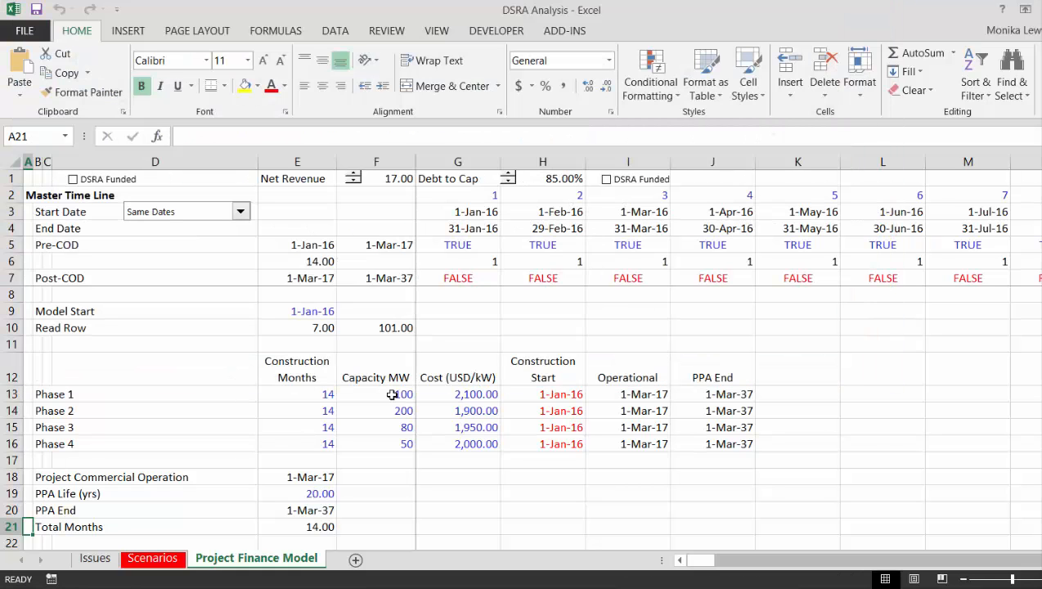
pyautogui.press('pagedown')
pyautogui.press('pagedown')
pyautogui.press('pagedown')
pyautogui.press('pagedown')
pyautogui.press('pagedown')
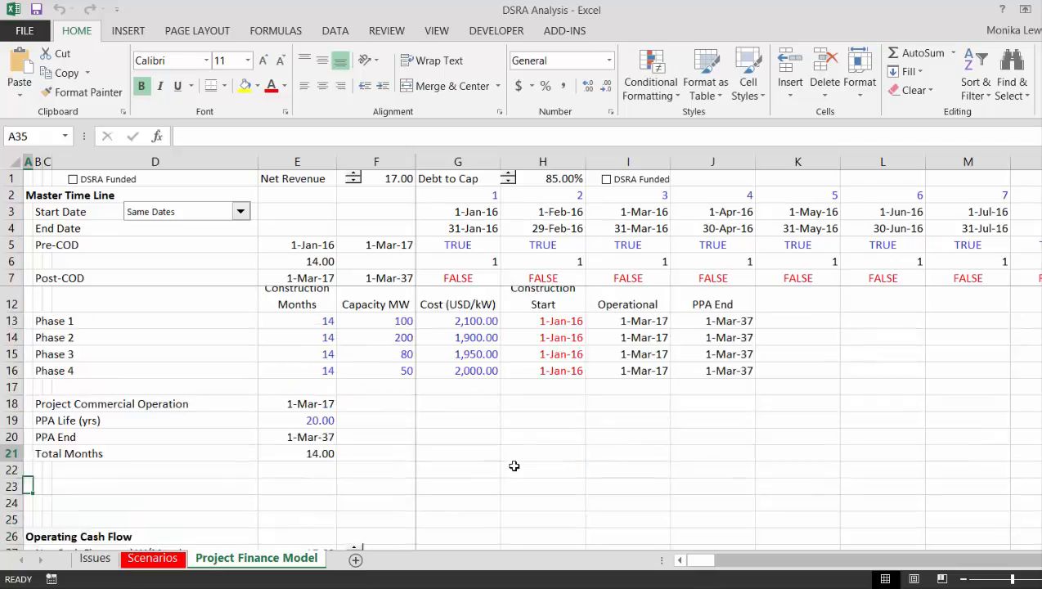
pyautogui.press('pageup')
pyautogui.press('pageup')
pyautogui.press('pageup')
pyautogui.press('pageup')
pyautogui.press('pageup')
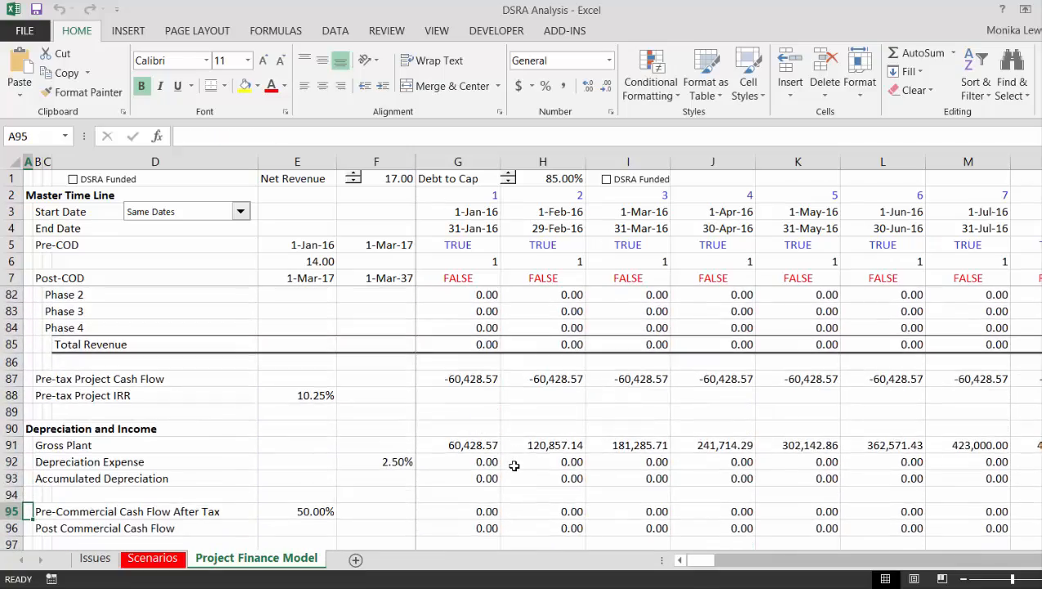
pyautogui.scroll(1, 514, 465)
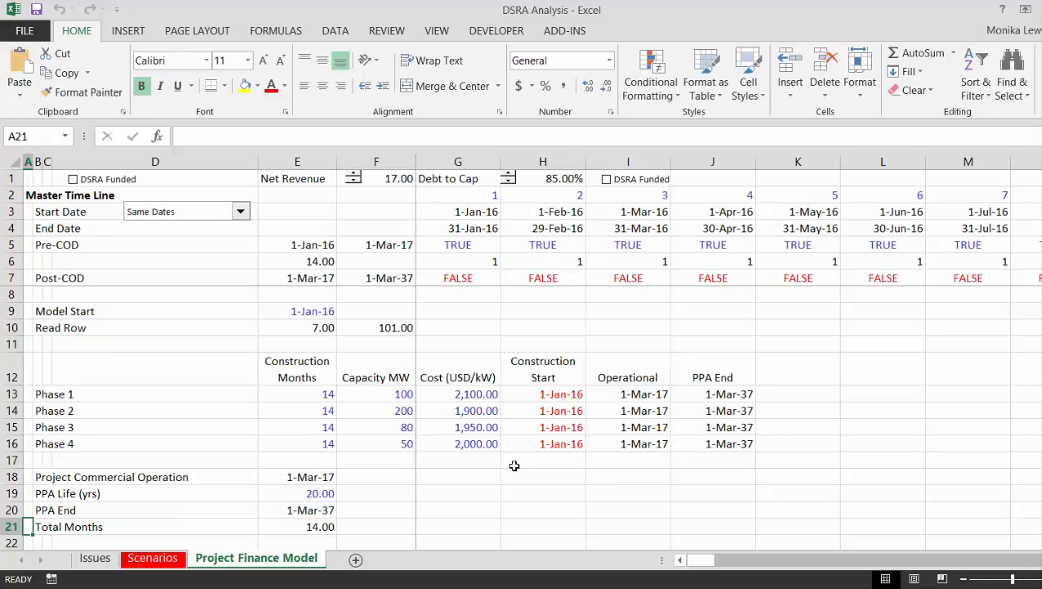
# Step: Save a copy of the workbook as DSRA Analysis with Gearing Constraint, keeping the Excel Macro-Enabled Workbook format
pyautogui.press('F12')
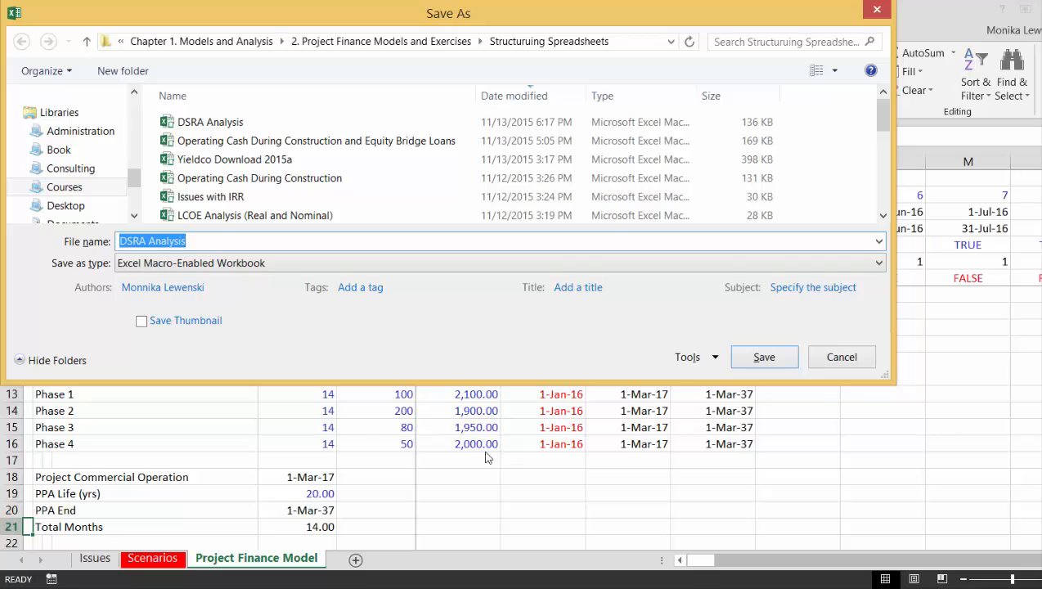
pyautogui.click(278, 241)
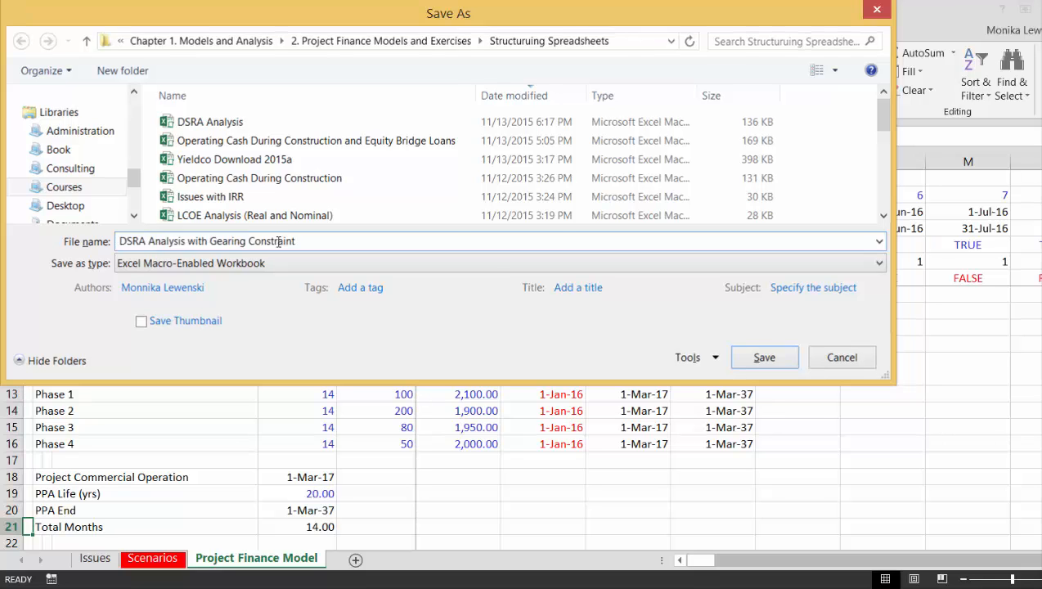
pyautogui.press('Return')
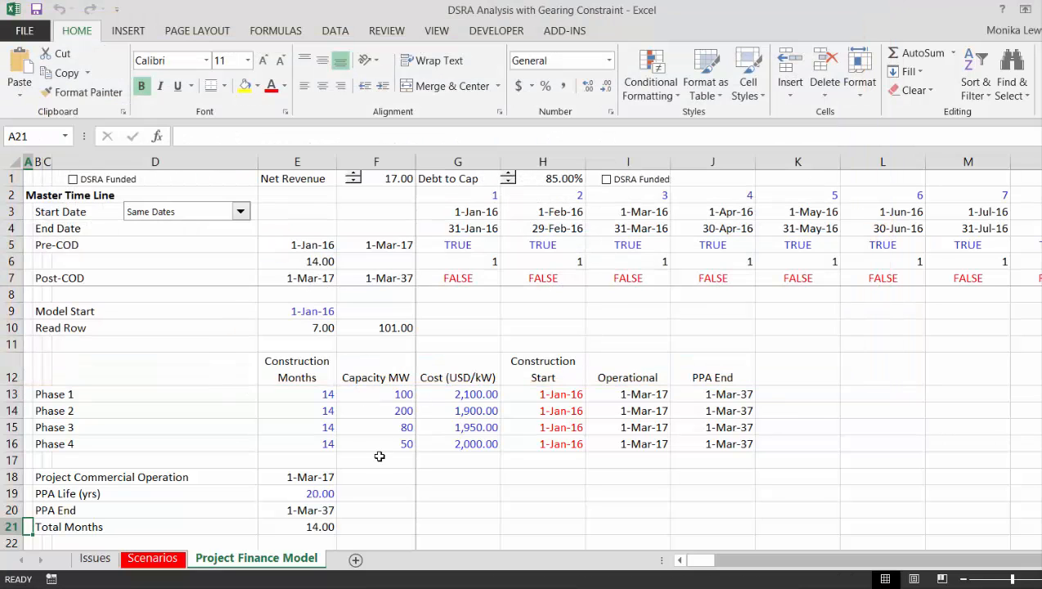
# Step: Look through the Project Finance Model sheet from the phase inputs down to the Balance Sheet section
pyautogui.click(380, 456)
pyautogui.press('Down')
pyautogui.press('Down')
pyautogui.press('Down')
pyautogui.press('Down')
pyautogui.press('Down')
pyautogui.press('Down')
pyautogui.press('Down')
pyautogui.press('Down')
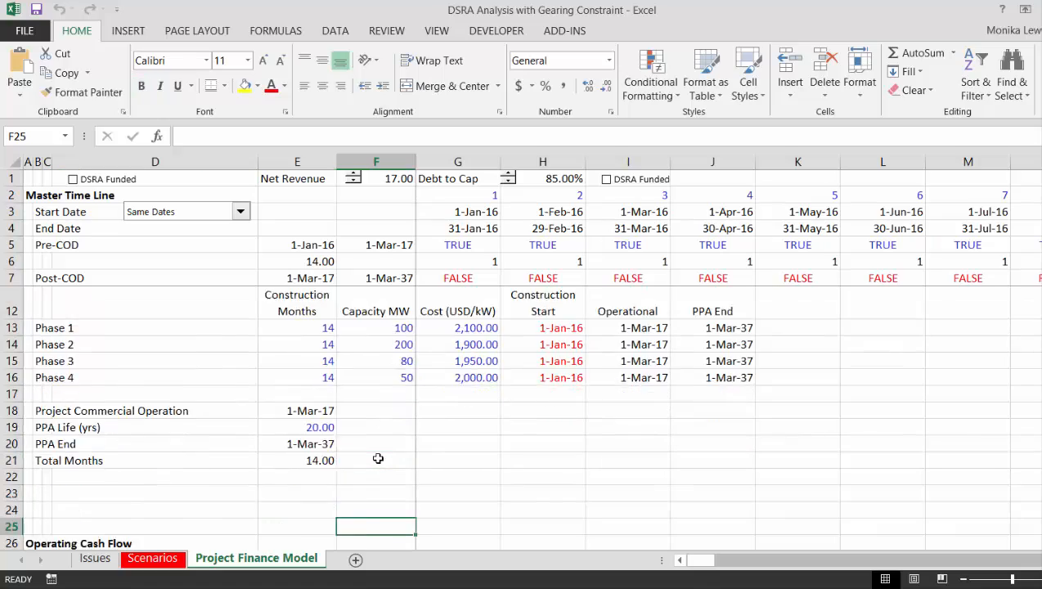
pyautogui.press('Down')
pyautogui.press('Down')
pyautogui.press('Down')
pyautogui.press('Down')
pyautogui.press('Down')
pyautogui.press('Down')
pyautogui.press('Down')
pyautogui.press('Down')
pyautogui.press('Down')
pyautogui.press('Down')
pyautogui.press('Down')
pyautogui.press('Down')
pyautogui.press('Down')
pyautogui.press('Down')
pyautogui.press('Down')
pyautogui.press('Down')
pyautogui.press('Down')
pyautogui.press('Down')
pyautogui.press('Down')
pyautogui.press('Down')
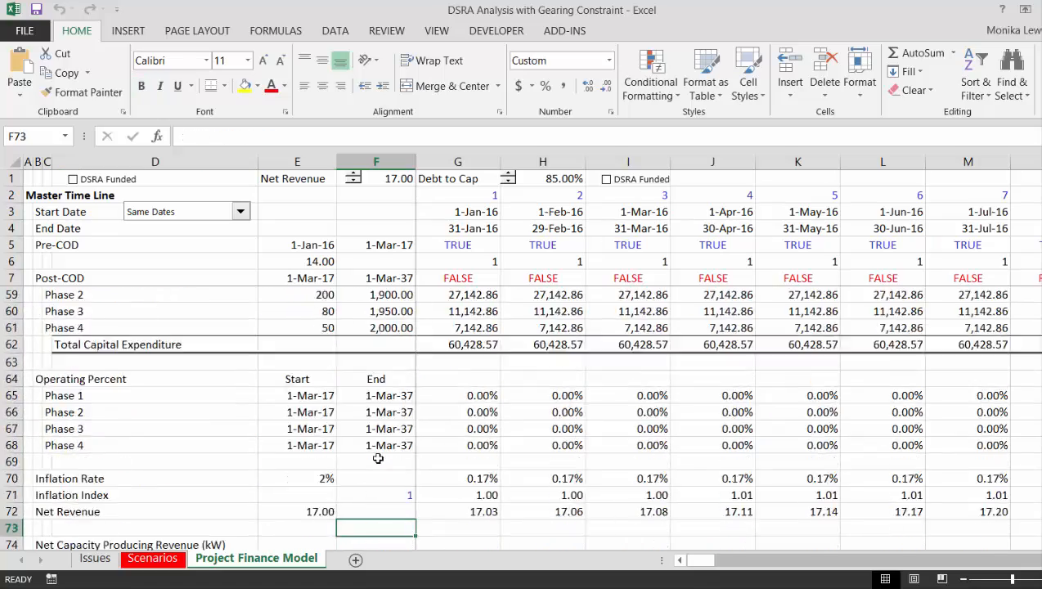
pyautogui.press('Down')
pyautogui.press('Down')
pyautogui.press('Down')
pyautogui.press('Down')
pyautogui.press('Down')
pyautogui.press('Down')
pyautogui.press('Down')
pyautogui.press('Down')
pyautogui.press('Down')
pyautogui.press('Down')
pyautogui.press('Down')
pyautogui.press('Down')
pyautogui.press('Down')
pyautogui.press('Down')
pyautogui.press('Down')
pyautogui.press('Down')
pyautogui.press('Down')
pyautogui.press('Down')
pyautogui.press('Down')
pyautogui.press('Down')
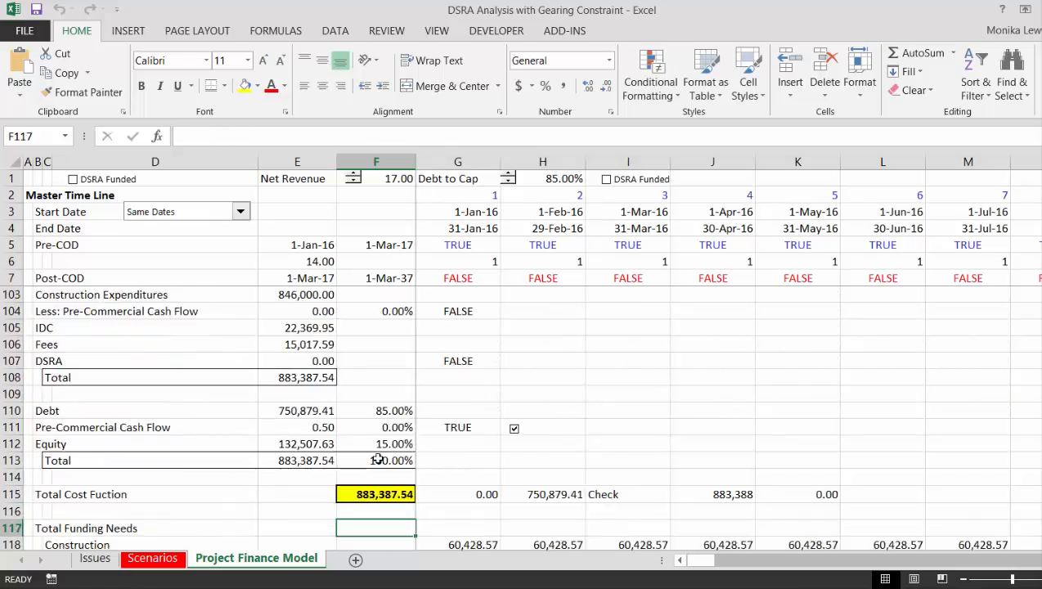
pyautogui.press('Down')
pyautogui.press('Down')
pyautogui.press('Down')
pyautogui.press('Down')
pyautogui.press('Down')
pyautogui.press('Down')
pyautogui.press('Down')
pyautogui.press('Down')
pyautogui.press('Down')
pyautogui.press('Down')
pyautogui.press('Down')
pyautogui.press('Down')
pyautogui.press('Down')
pyautogui.press('Down')
pyautogui.press('Down')
pyautogui.press('Down')
pyautogui.press('Down')
pyautogui.press('Down')
pyautogui.press('Down')
pyautogui.press('Down')
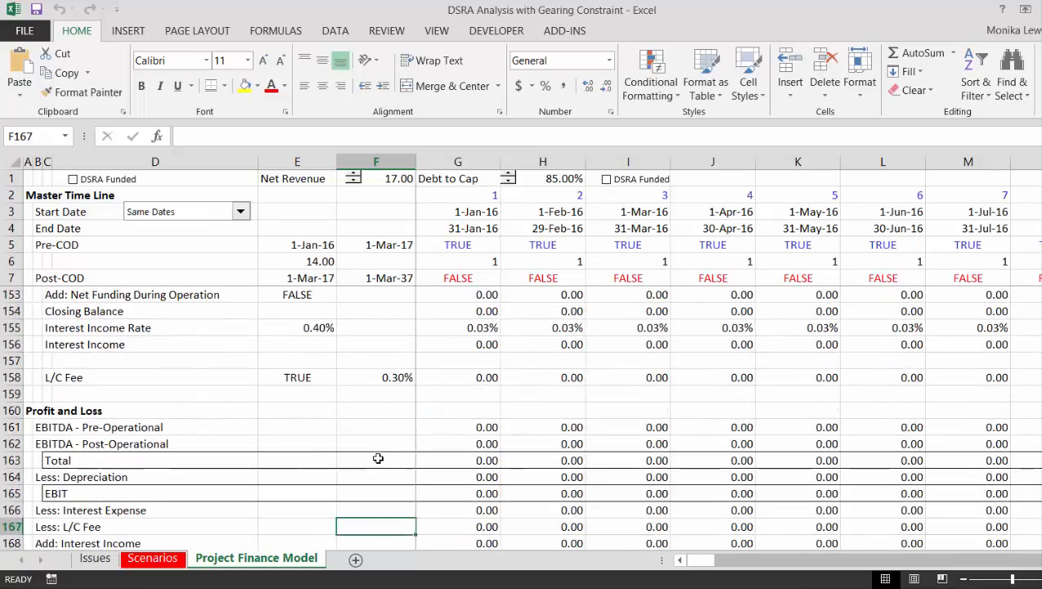
pyautogui.press('Down')
pyautogui.press('Down')
pyautogui.press('Down')
pyautogui.press('Down')
pyautogui.press('Down')
pyautogui.press('Down')
pyautogui.press('Down')
pyautogui.press('Down')
pyautogui.press('Down')
pyautogui.press('Down')
pyautogui.press('Down')
pyautogui.press('Down')
pyautogui.press('Down')
pyautogui.press('Down')
pyautogui.press('Down')
pyautogui.press('Down')
pyautogui.press('Down')
pyautogui.press('Down')
pyautogui.press('Down')
pyautogui.press('Down')
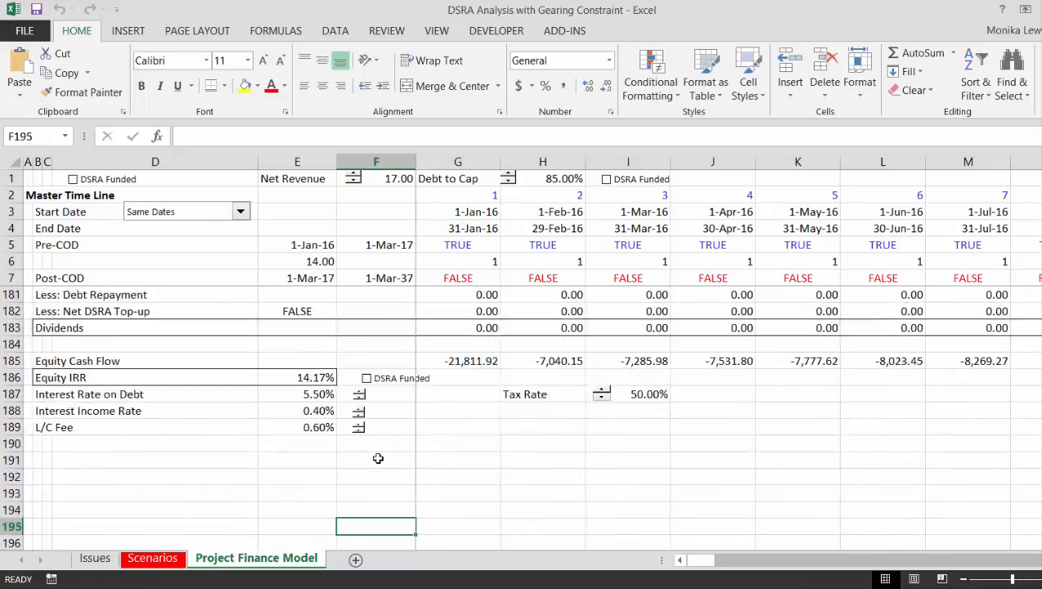
pyautogui.press('Down')
pyautogui.press('Down')
pyautogui.press('Down')
pyautogui.press('Down')
pyautogui.press('Down')
pyautogui.press('Down')
pyautogui.press('Down')
pyautogui.press('Down')
pyautogui.press('Down')
pyautogui.press('Down')
pyautogui.press('Down')
pyautogui.press('Down')
pyautogui.press('Down')
pyautogui.press('Down')
pyautogui.press('Down')
pyautogui.press('Down')
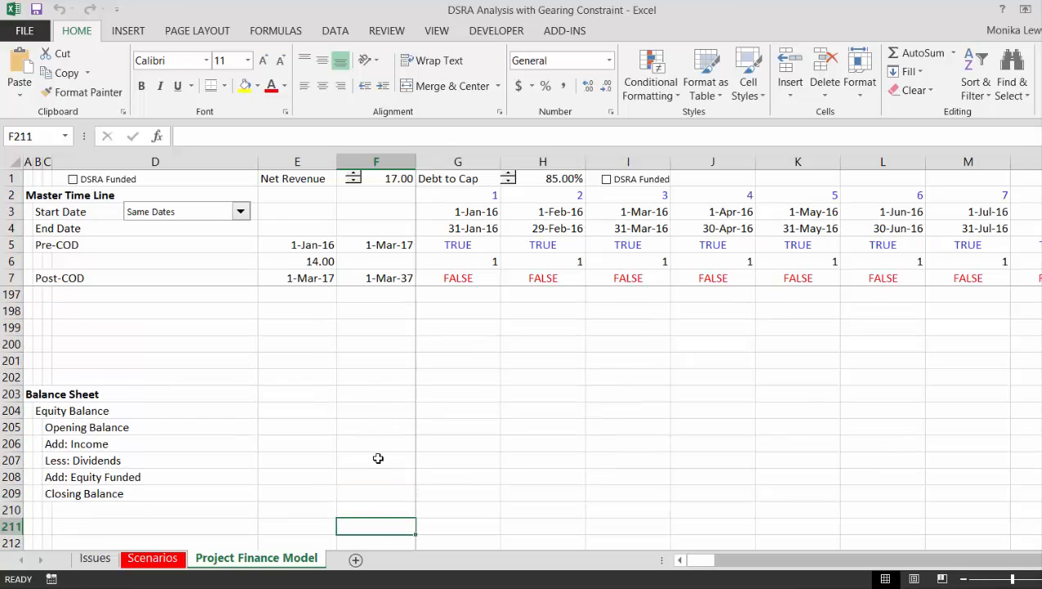
# Step: Delete the surplus empty rows 191 to 201 between the L/C Fee row and the Balance Sheet section
pyautogui.press('Up')
pyautogui.press('Up')
pyautogui.press('Up')
pyautogui.press('Up')
pyautogui.press('Up')
pyautogui.press('Up')
pyautogui.press('Up')
pyautogui.press('Up')
pyautogui.press('Up')
pyautogui.press('Up')
pyautogui.press('Up')
pyautogui.press('Up')
pyautogui.press('Up')
pyautogui.press('Up')
pyautogui.press('Up')
pyautogui.press('Up')
pyautogui.press('Up')
pyautogui.press('Up')
pyautogui.press('Up')
pyautogui.press('Up')
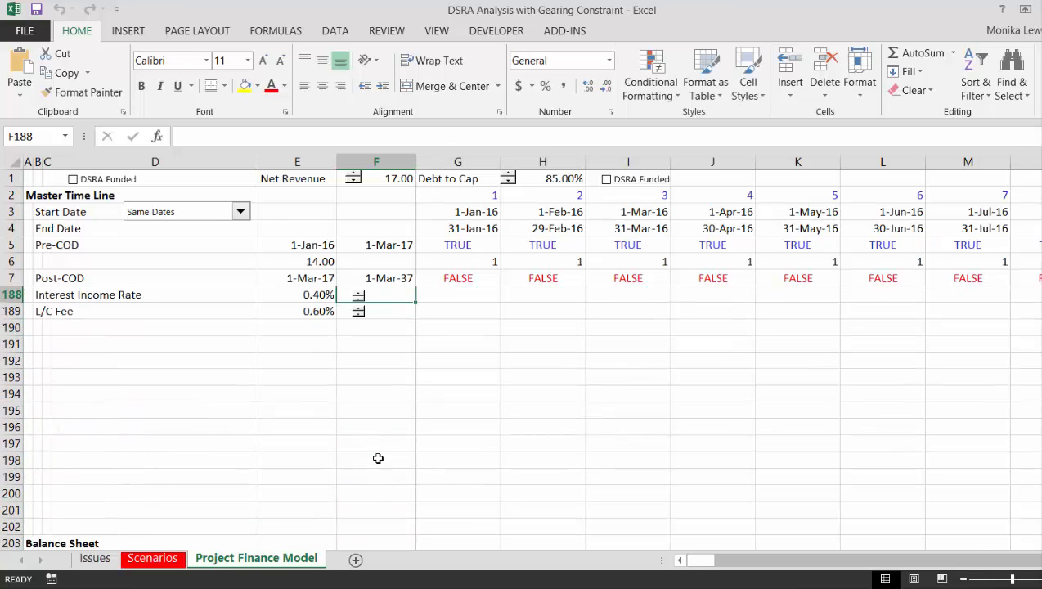
pyautogui.press('Up')
pyautogui.press('Down')
pyautogui.press('Down')
pyautogui.press('Down')
pyautogui.press('Down')
pyautogui.press('Left')
pyautogui.press('Left')
pyautogui.press('Left')
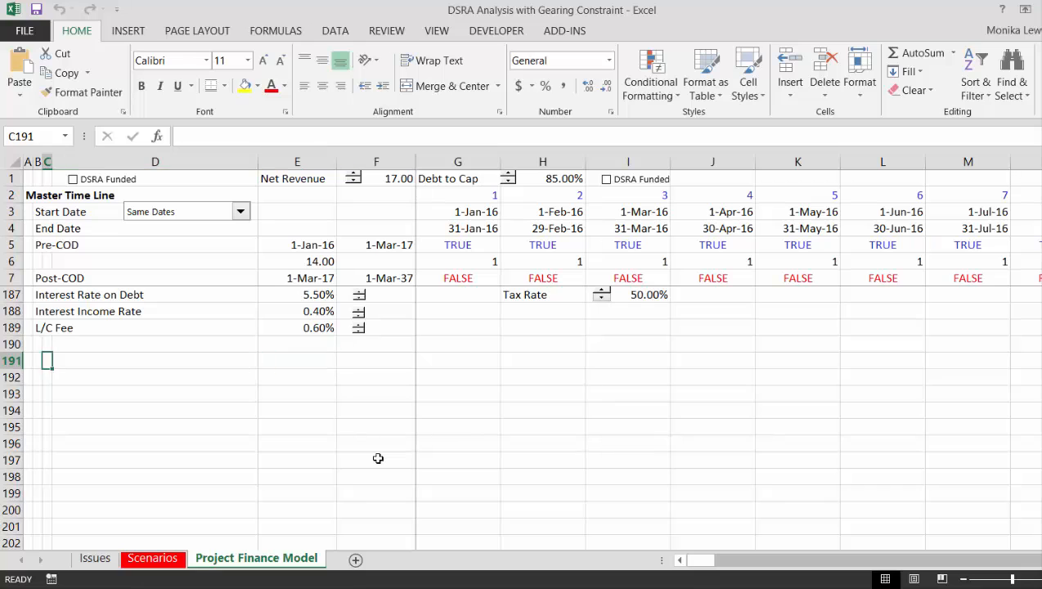
pyautogui.press('Left')
pyautogui.press('Left')
pyautogui.hotkey('shift', 'space')
pyautogui.hotkey('shift', 'Down')
pyautogui.hotkey('shift', 'Down')
pyautogui.hotkey('shift', 'Down')
pyautogui.hotkey('shift', 'Down')
pyautogui.hotkey('shift', 'Down')
pyautogui.hotkey('shift', 'Down')
pyautogui.hotkey('shift', 'Down')
pyautogui.hotkey('shift', 'Down')
pyautogui.hotkey('shift', 'Down')
pyautogui.hotkey('shift', 'Down')
pyautogui.hotkey('shift', 'Down')
pyautogui.hotkey('shift', 'Down')
pyautogui.hotkey('shift', 'Down')
pyautogui.hotkey('shift', 'Down')
pyautogui.hotkey('shift', 'Down')
pyautogui.hotkey('shift', 'Down')
pyautogui.hotkey('shift', 'Down')
pyautogui.hotkey('shift', 'Down')
pyautogui.hotkey('shift', 'Down')
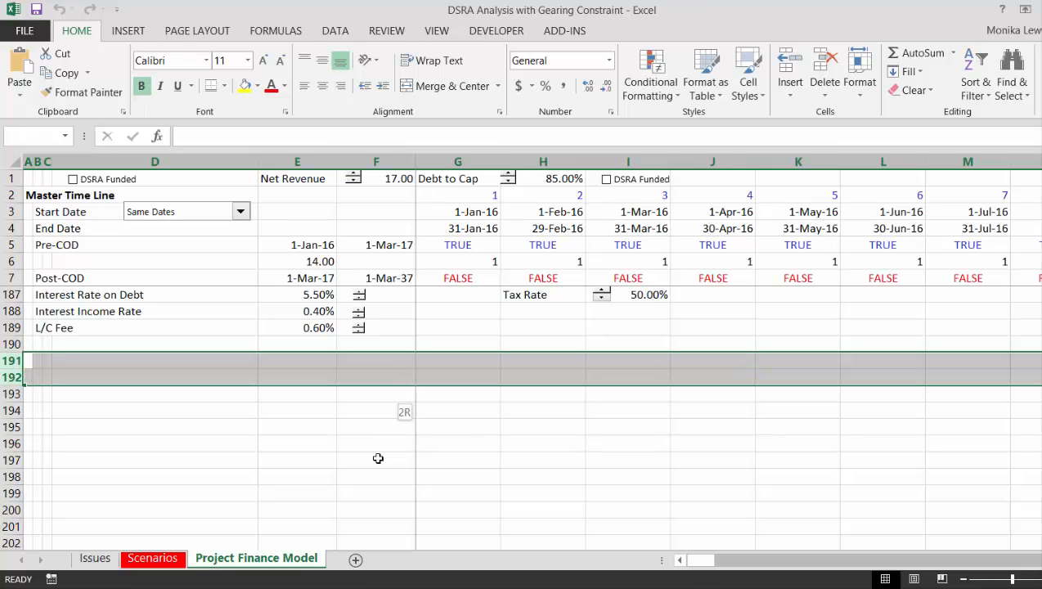
pyautogui.hotkey('shift', 'Up')
pyautogui.hotkey('shift', 'Up')
pyautogui.hotkey('shift', 'Up')
pyautogui.hotkey('shift', 'Up')
pyautogui.hotkey('shift', 'Up')
pyautogui.hotkey('shift', 'Up')
pyautogui.hotkey('shift', 'Up')
pyautogui.hotkey('shift', 'Up')
pyautogui.hotkey('shift', 'Up')
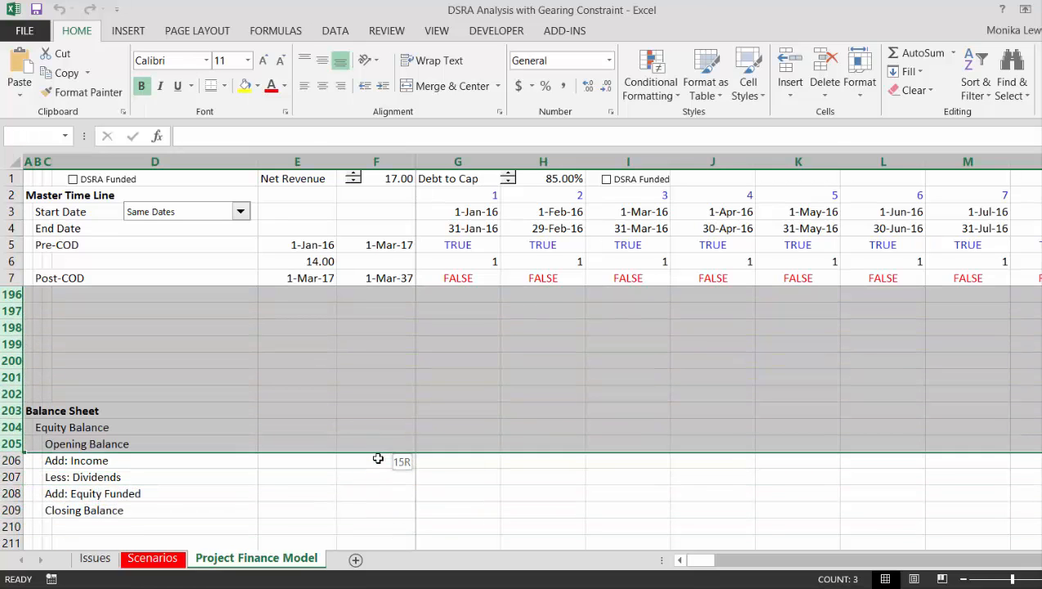
pyautogui.hotkey('ctrl', '-')
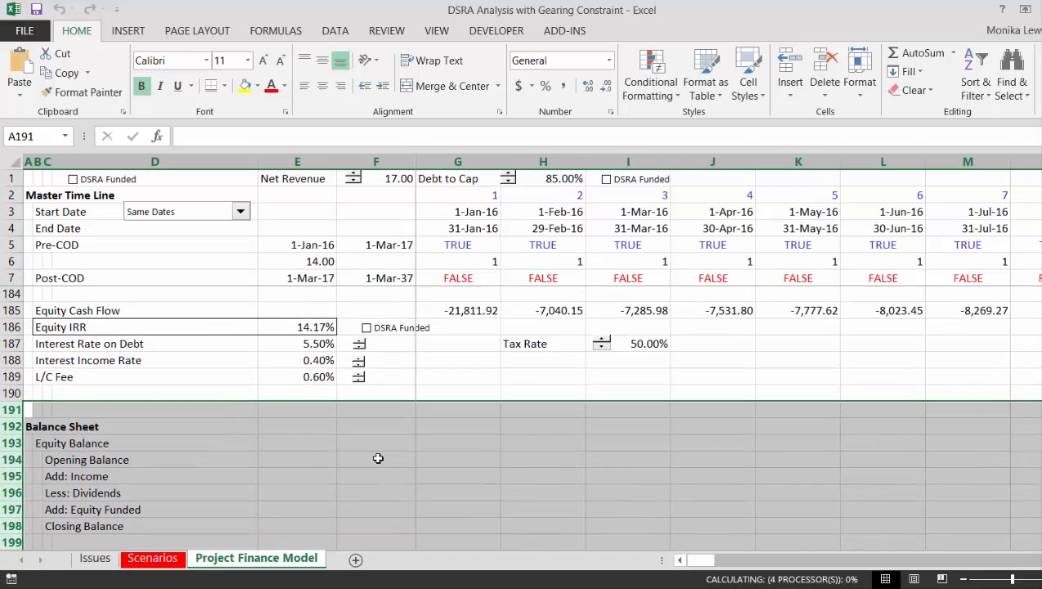
pyautogui.press('Up')
pyautogui.press('Up')
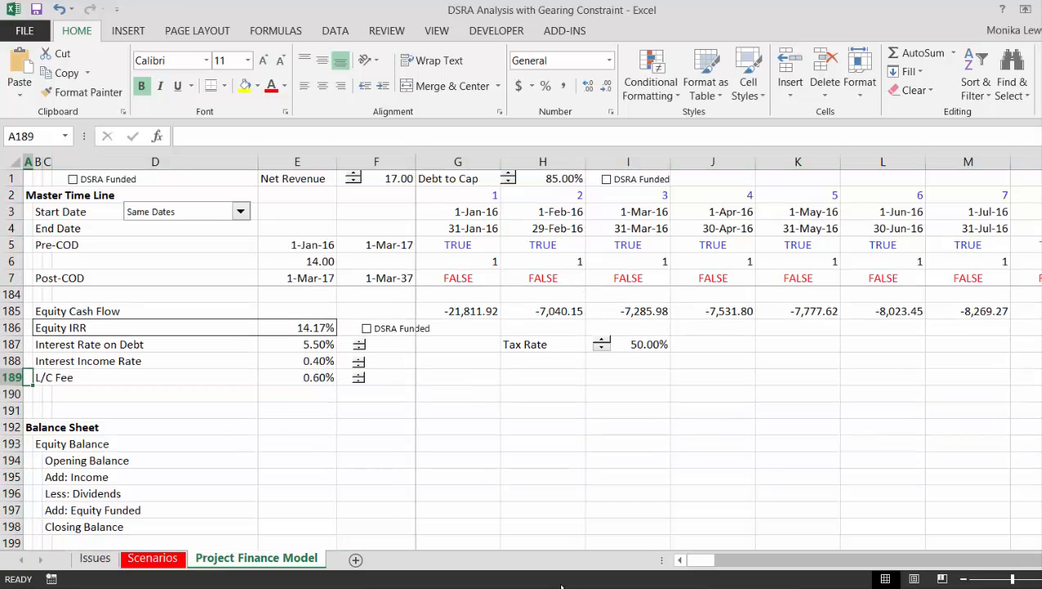
pyautogui.press('F10')
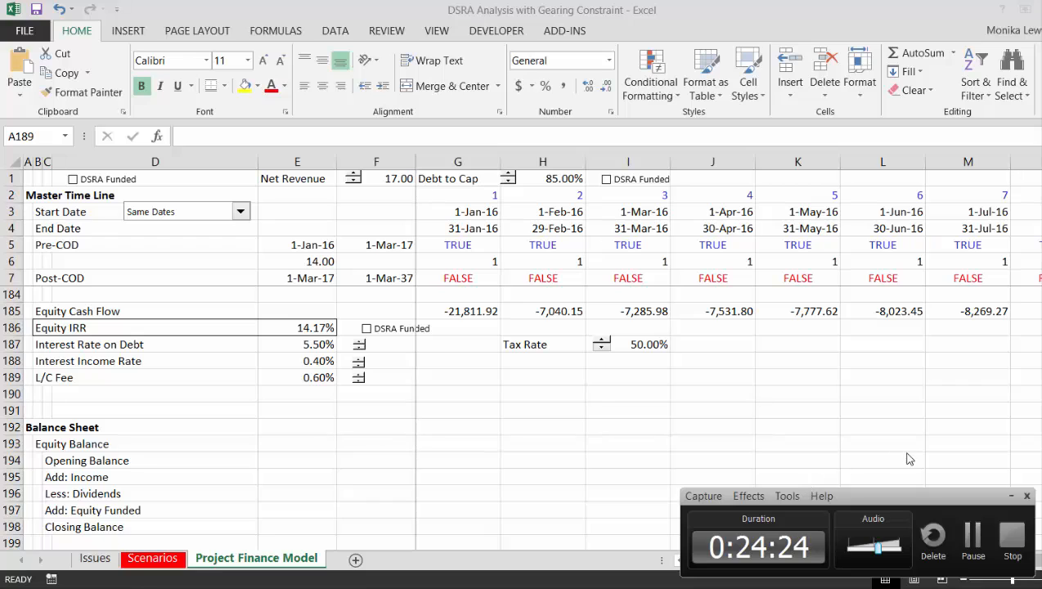